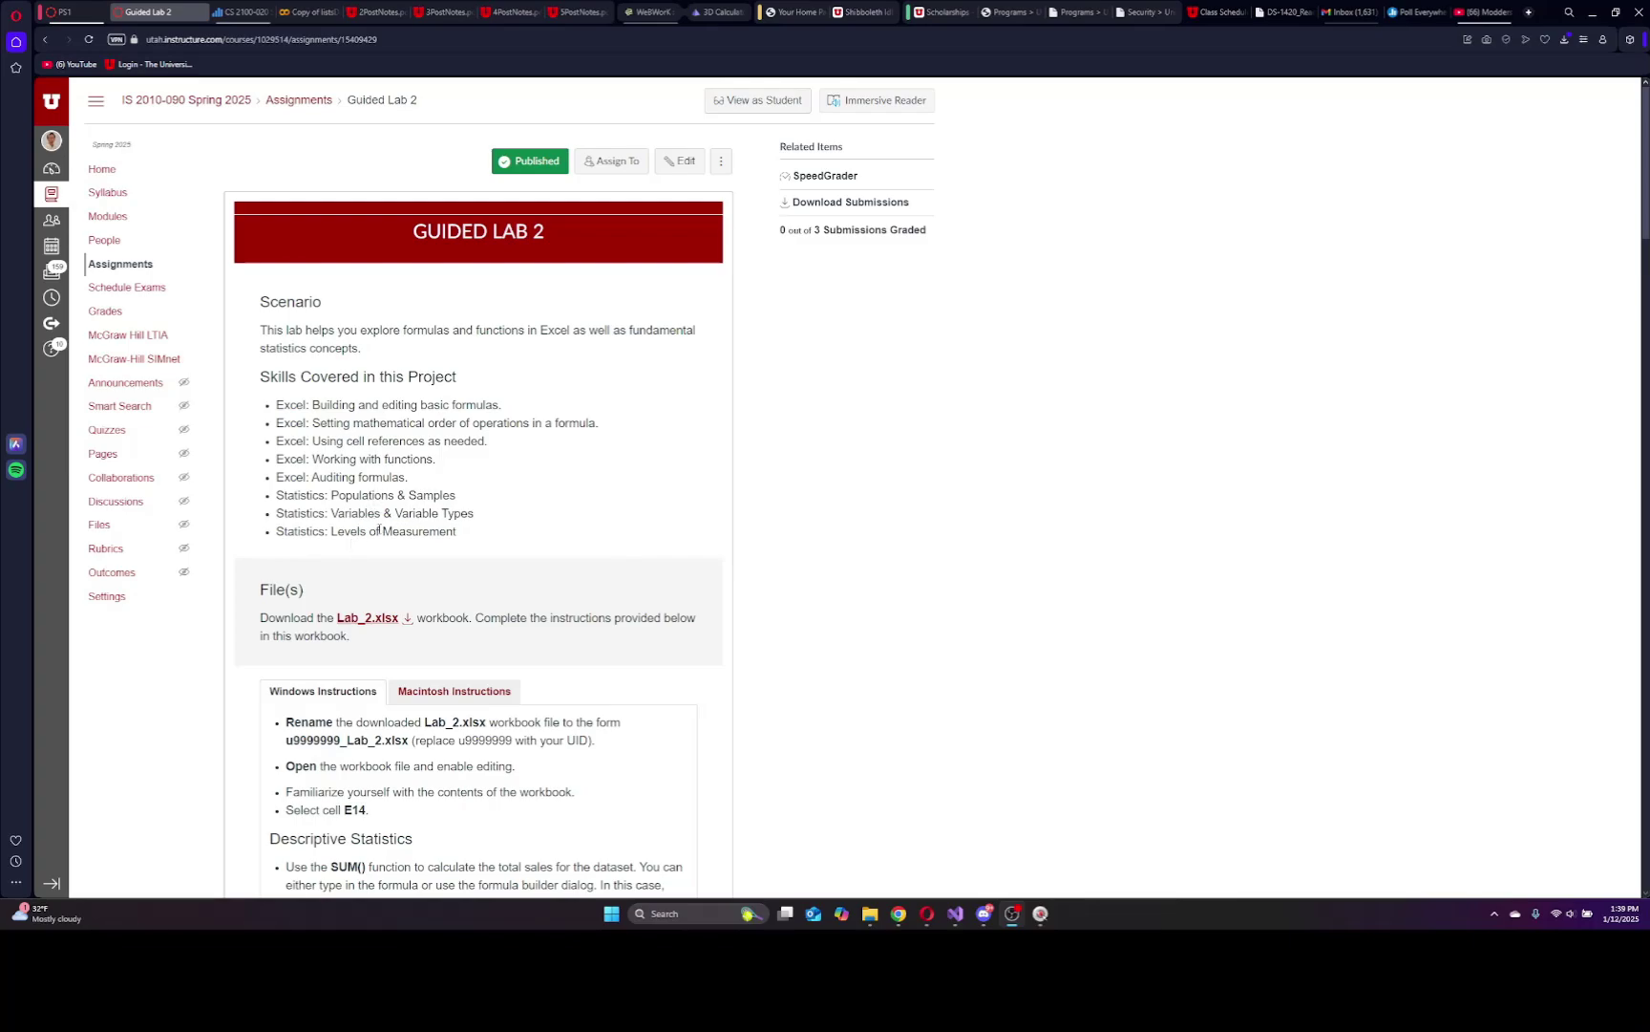
Scroll the Guided Lab 2 page to the Lab_2.xlsx download and Windows Descriptive Statistics instructions.
scroll(499, 544, "down", 3)
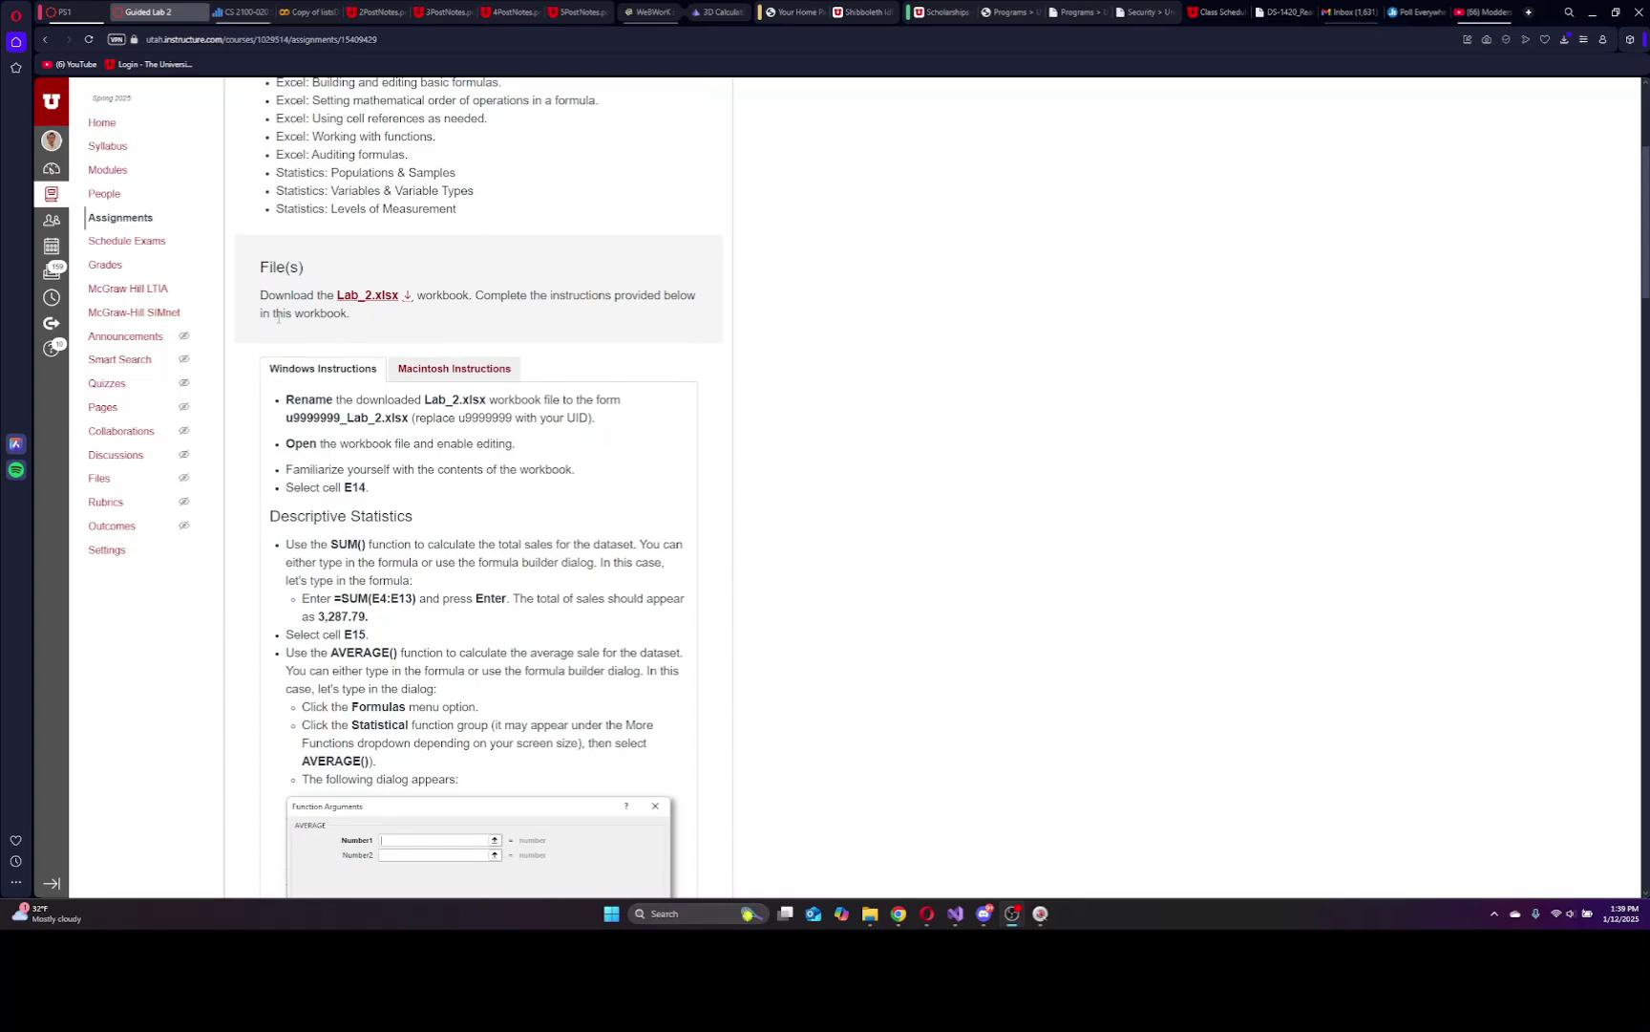
Download Lab_2.xlsx, enable editing, and bring the workbook to the front.
left_click(410, 298)
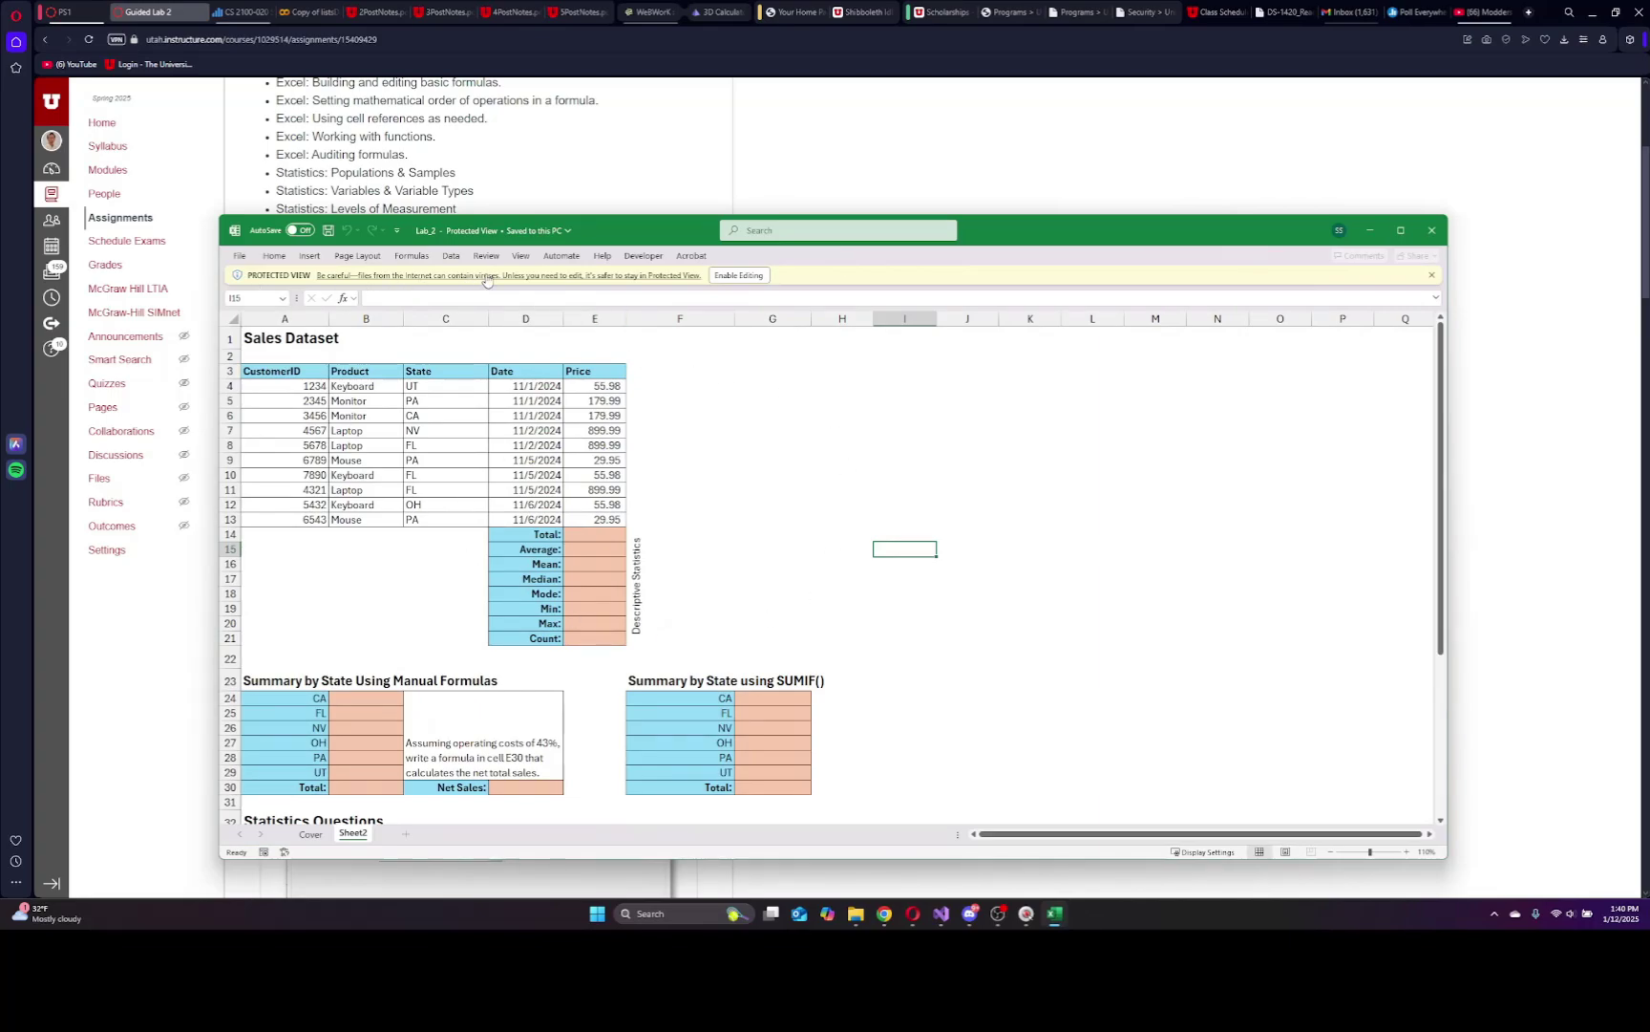
left_click(752, 276)
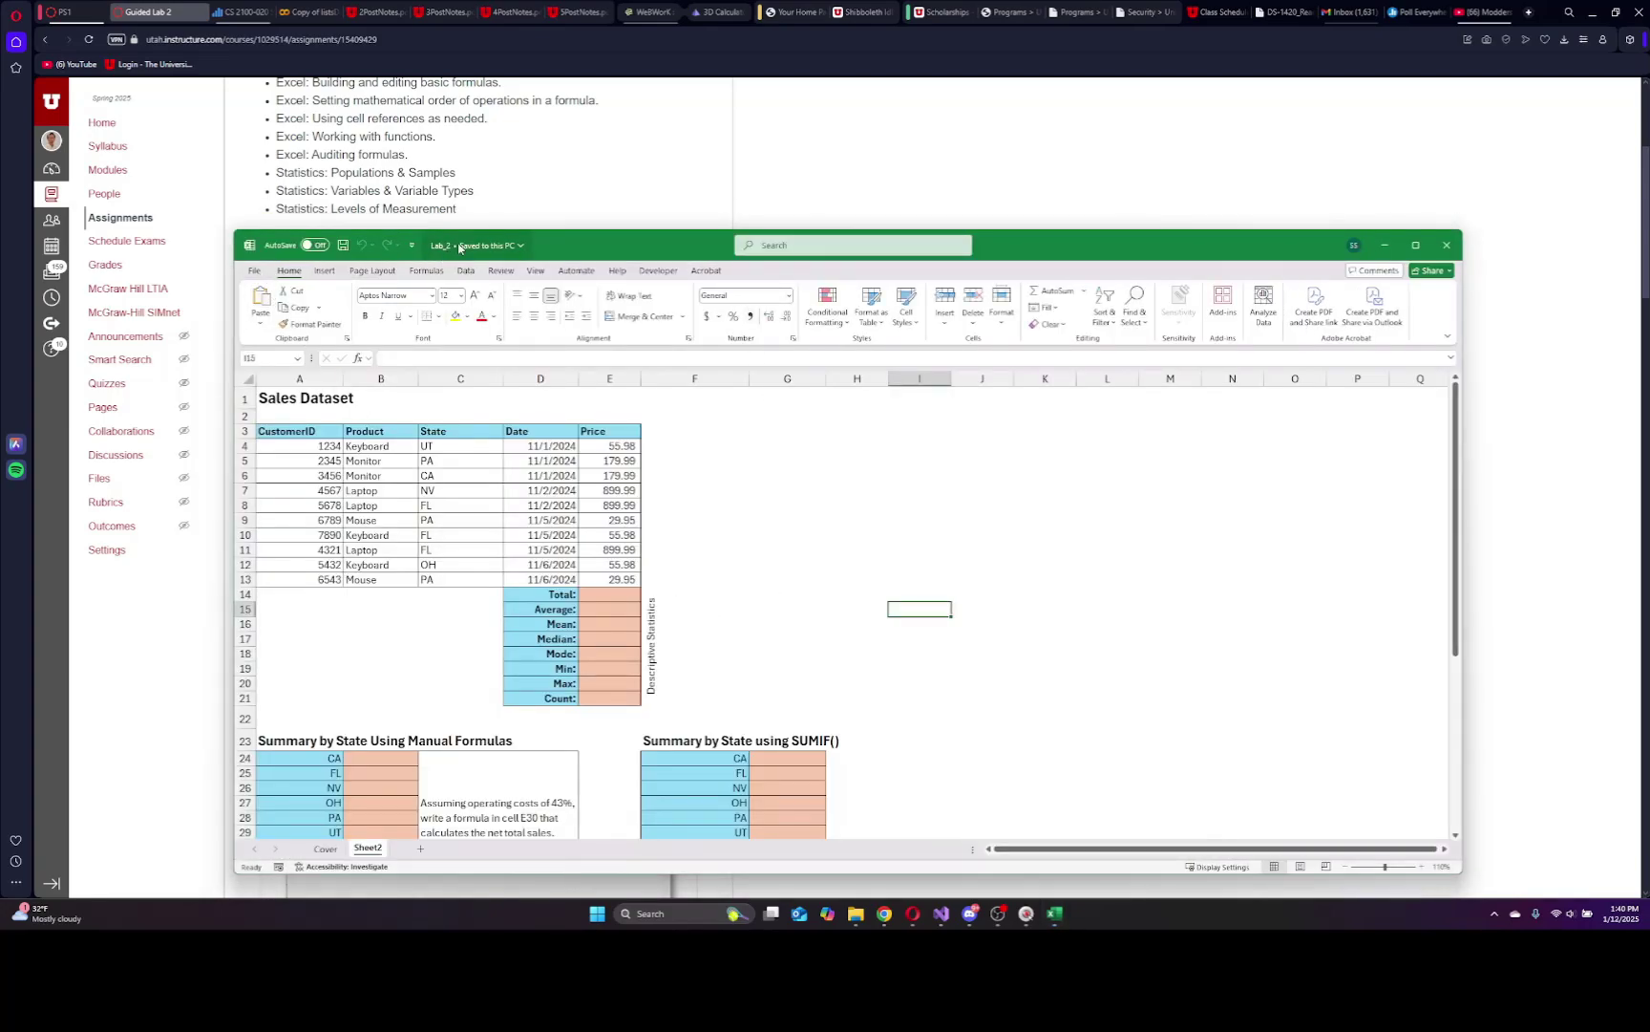
left_click(1069, 203)
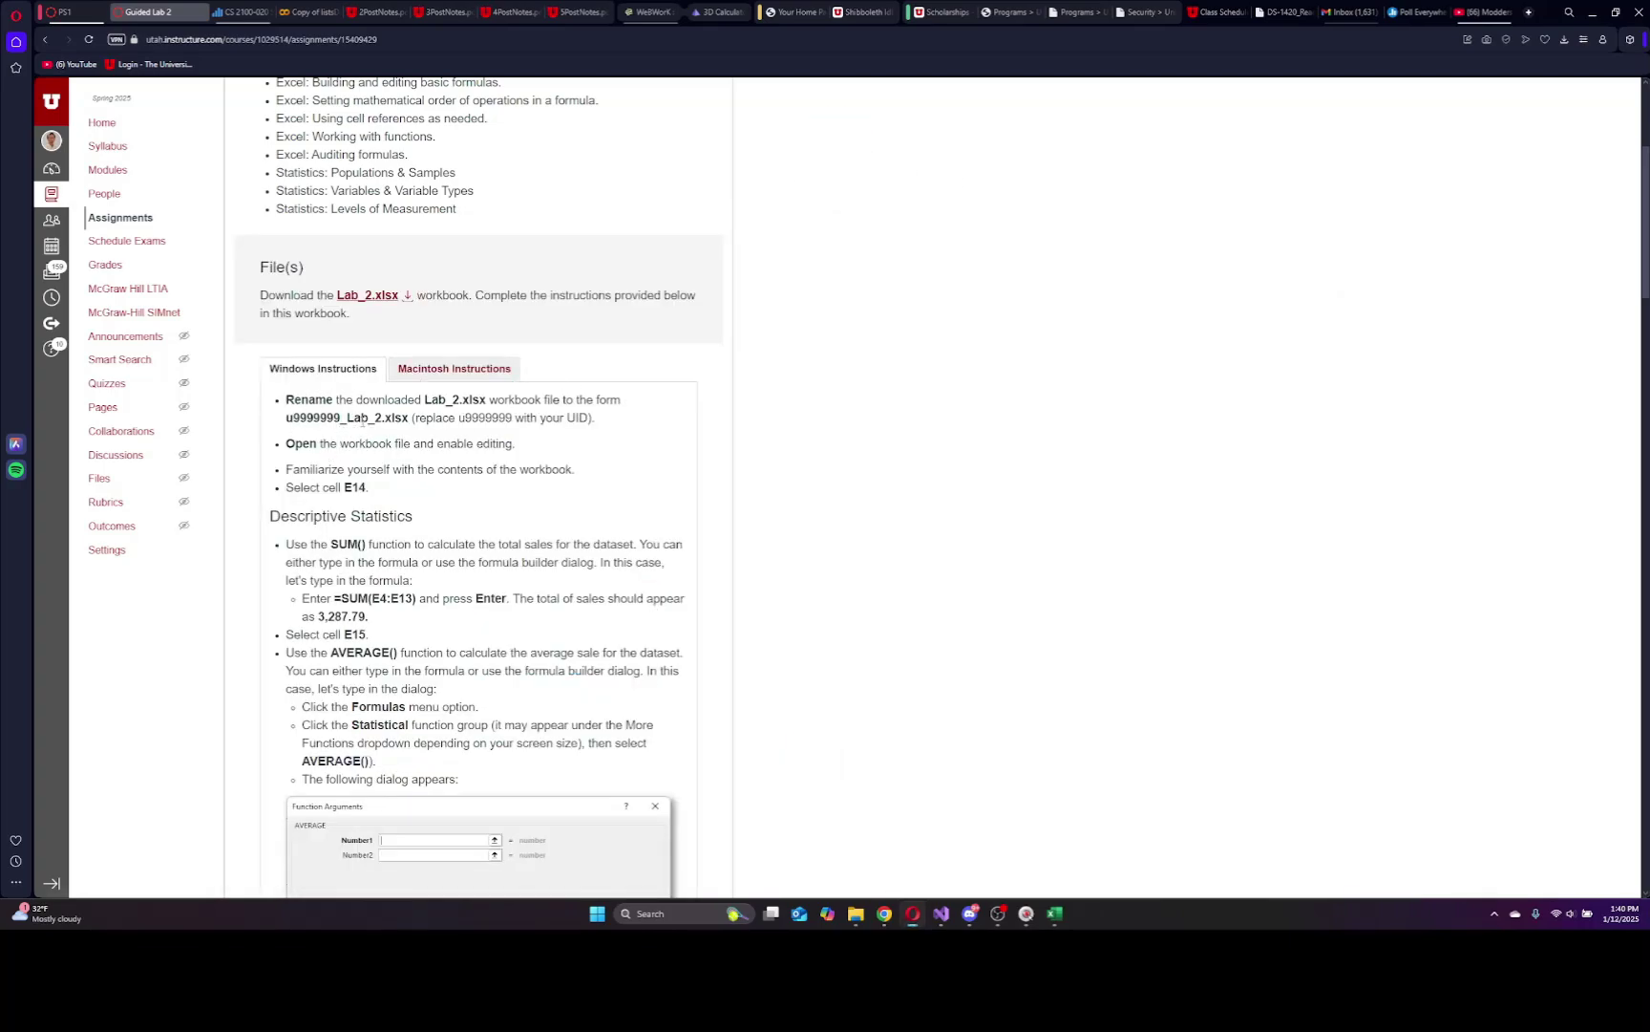
left_click(1049, 918)
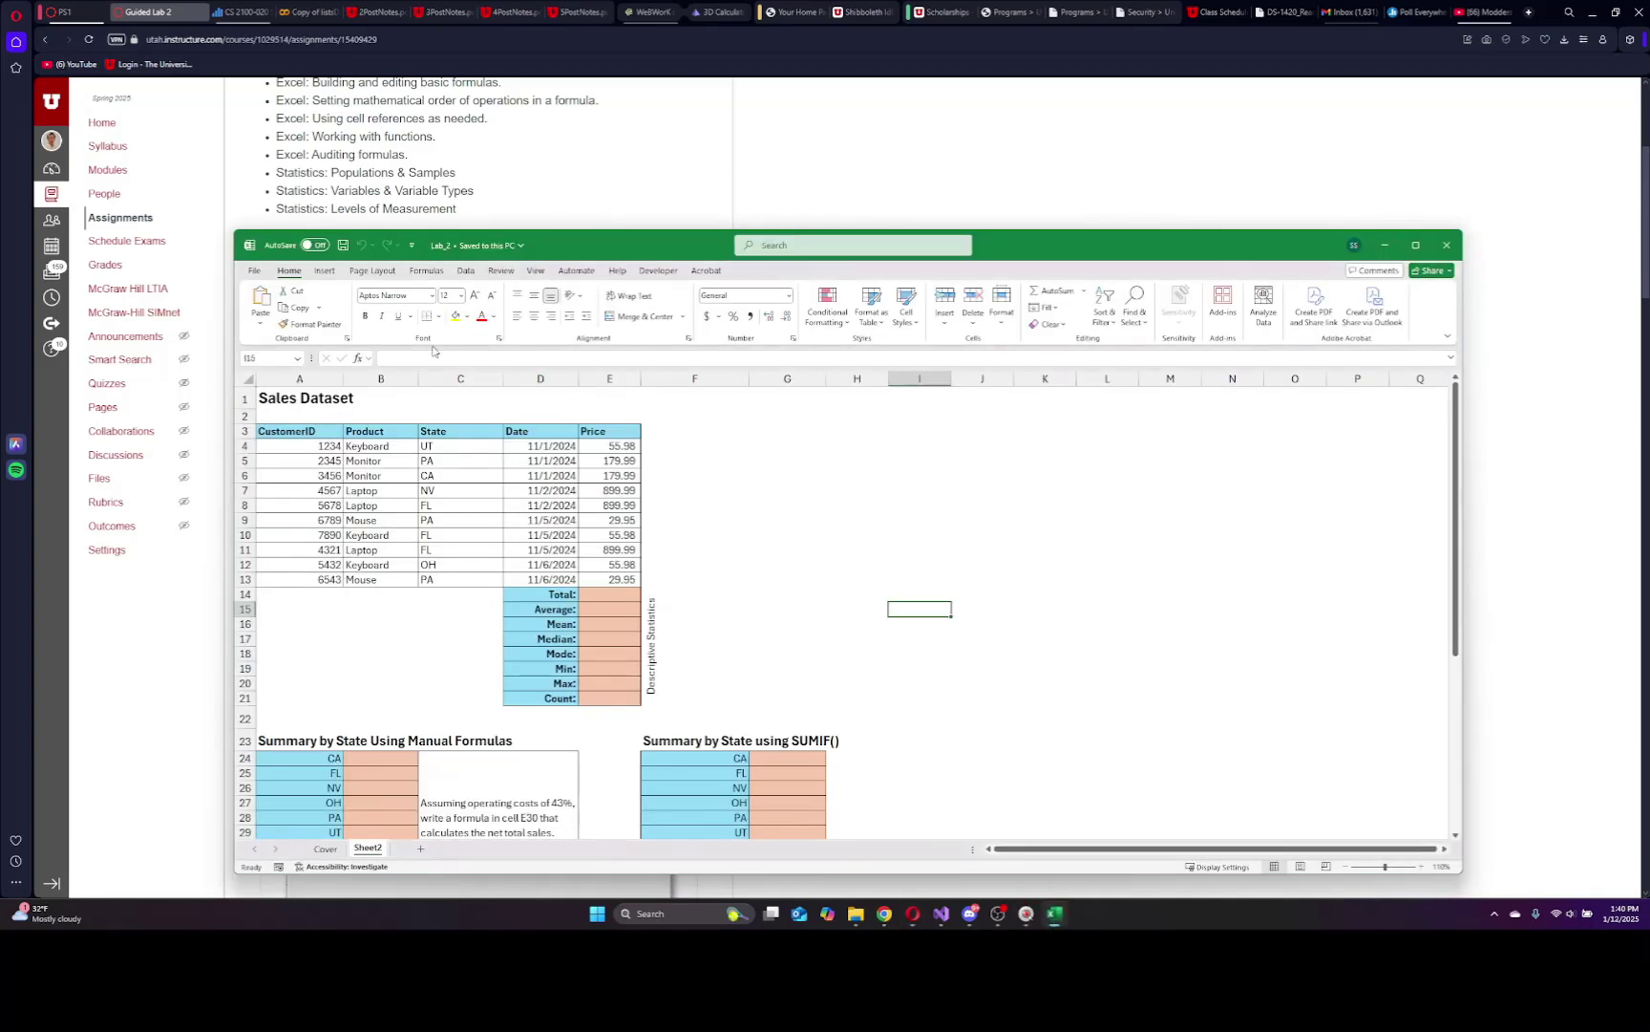
Save the workbook in Documents as the student ID followed by _Lab_2, replacing the older copy.
left_click(254, 271)
left_click(273, 468)
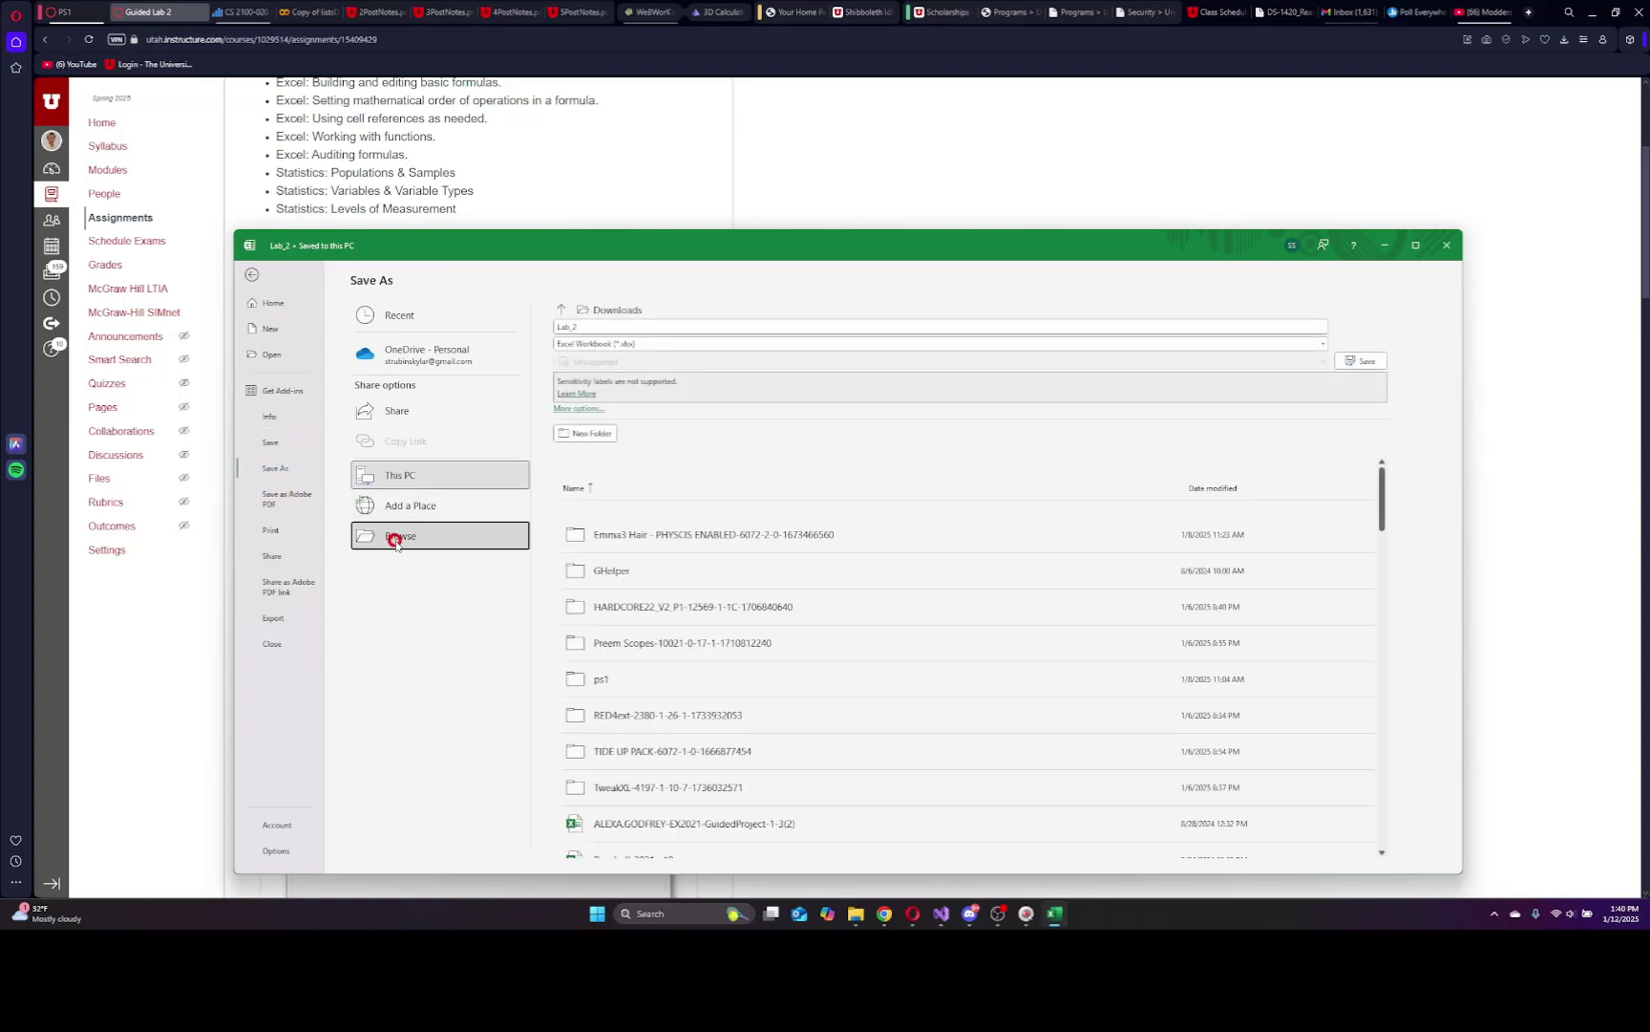
left_click(396, 536)
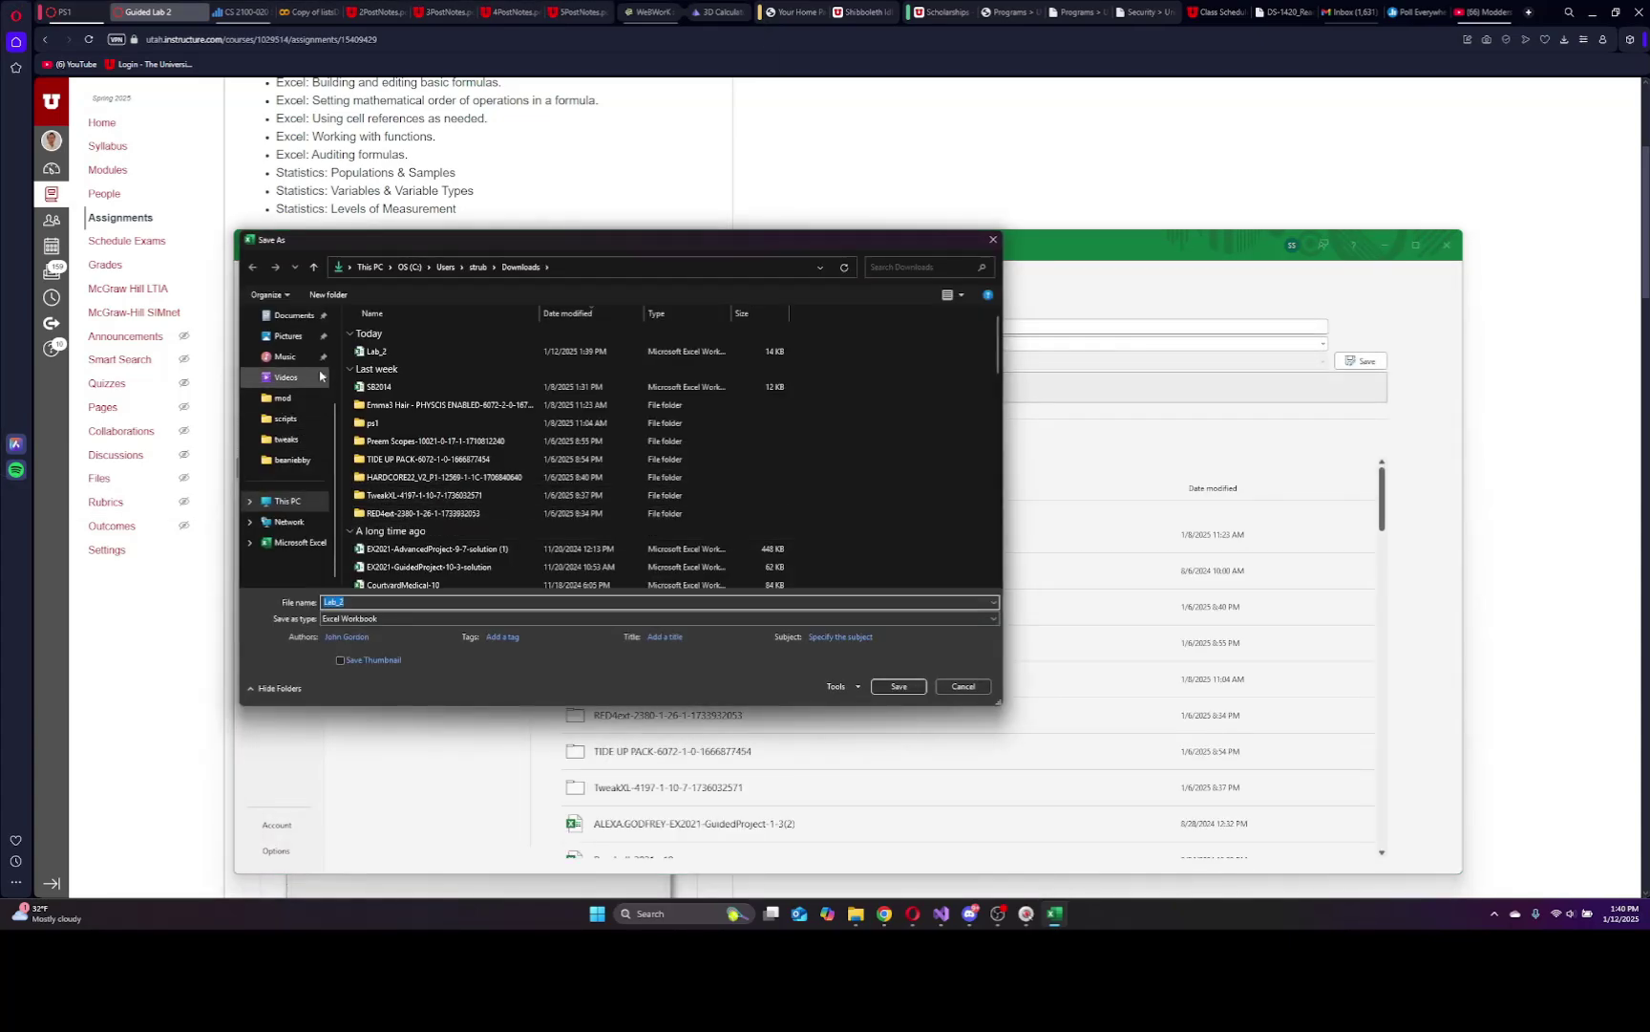
left_click(291, 442)
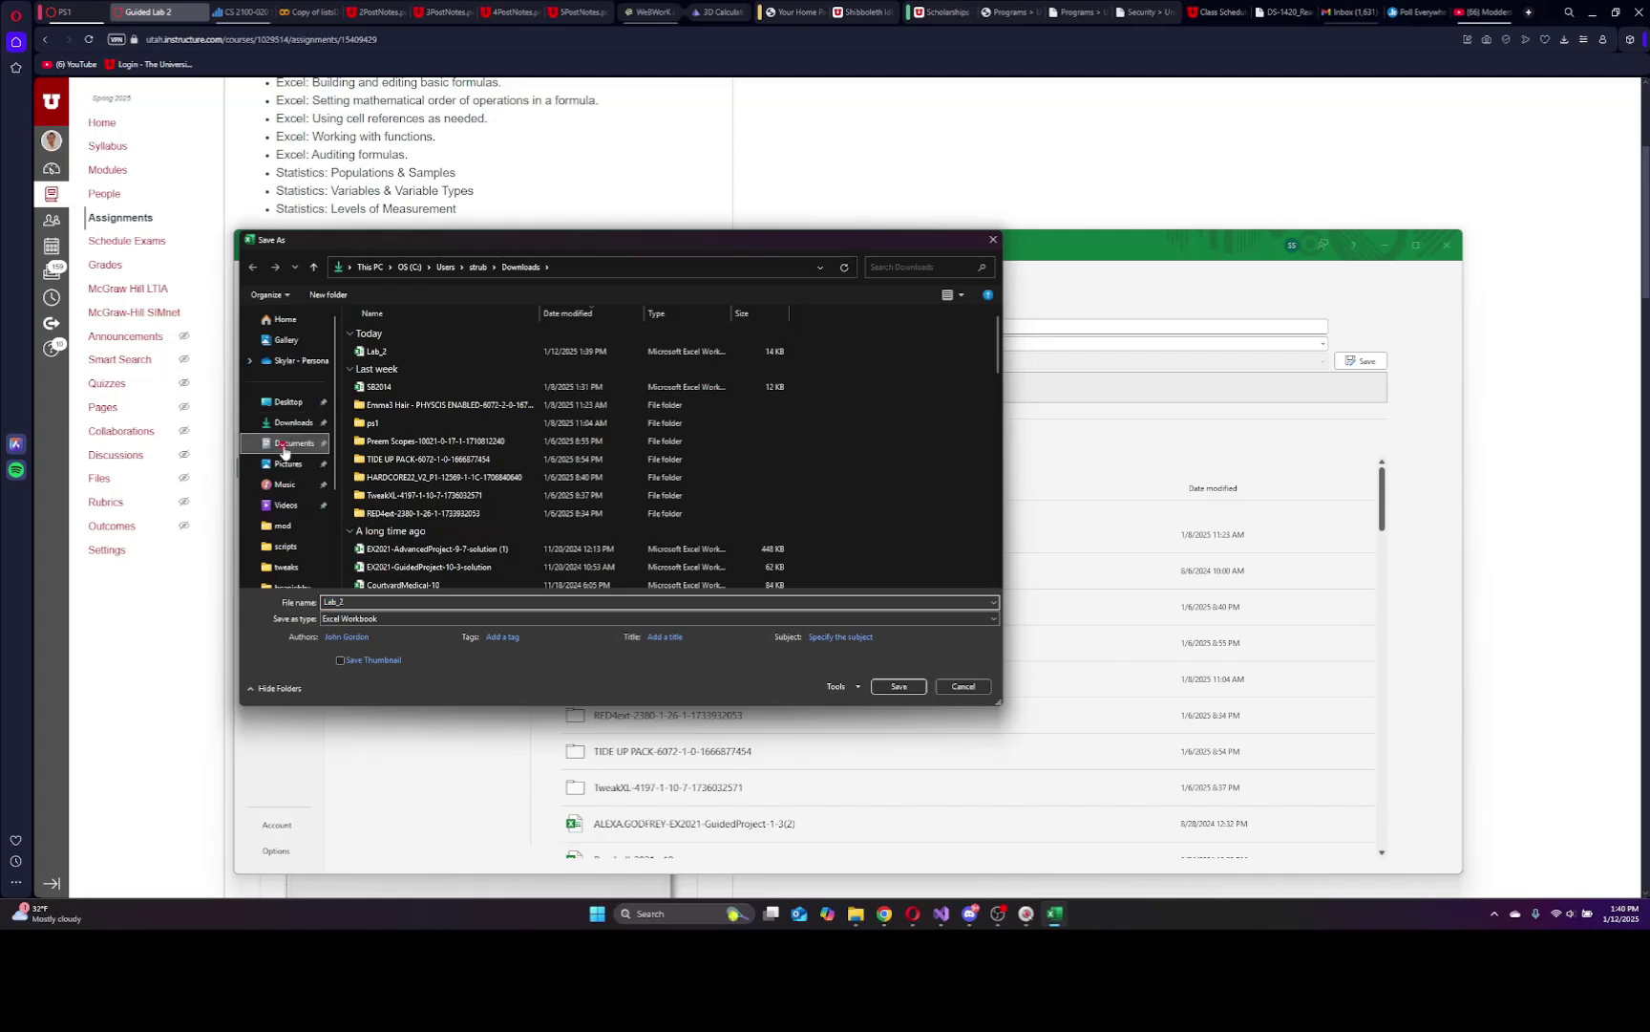
double_click(376, 603)
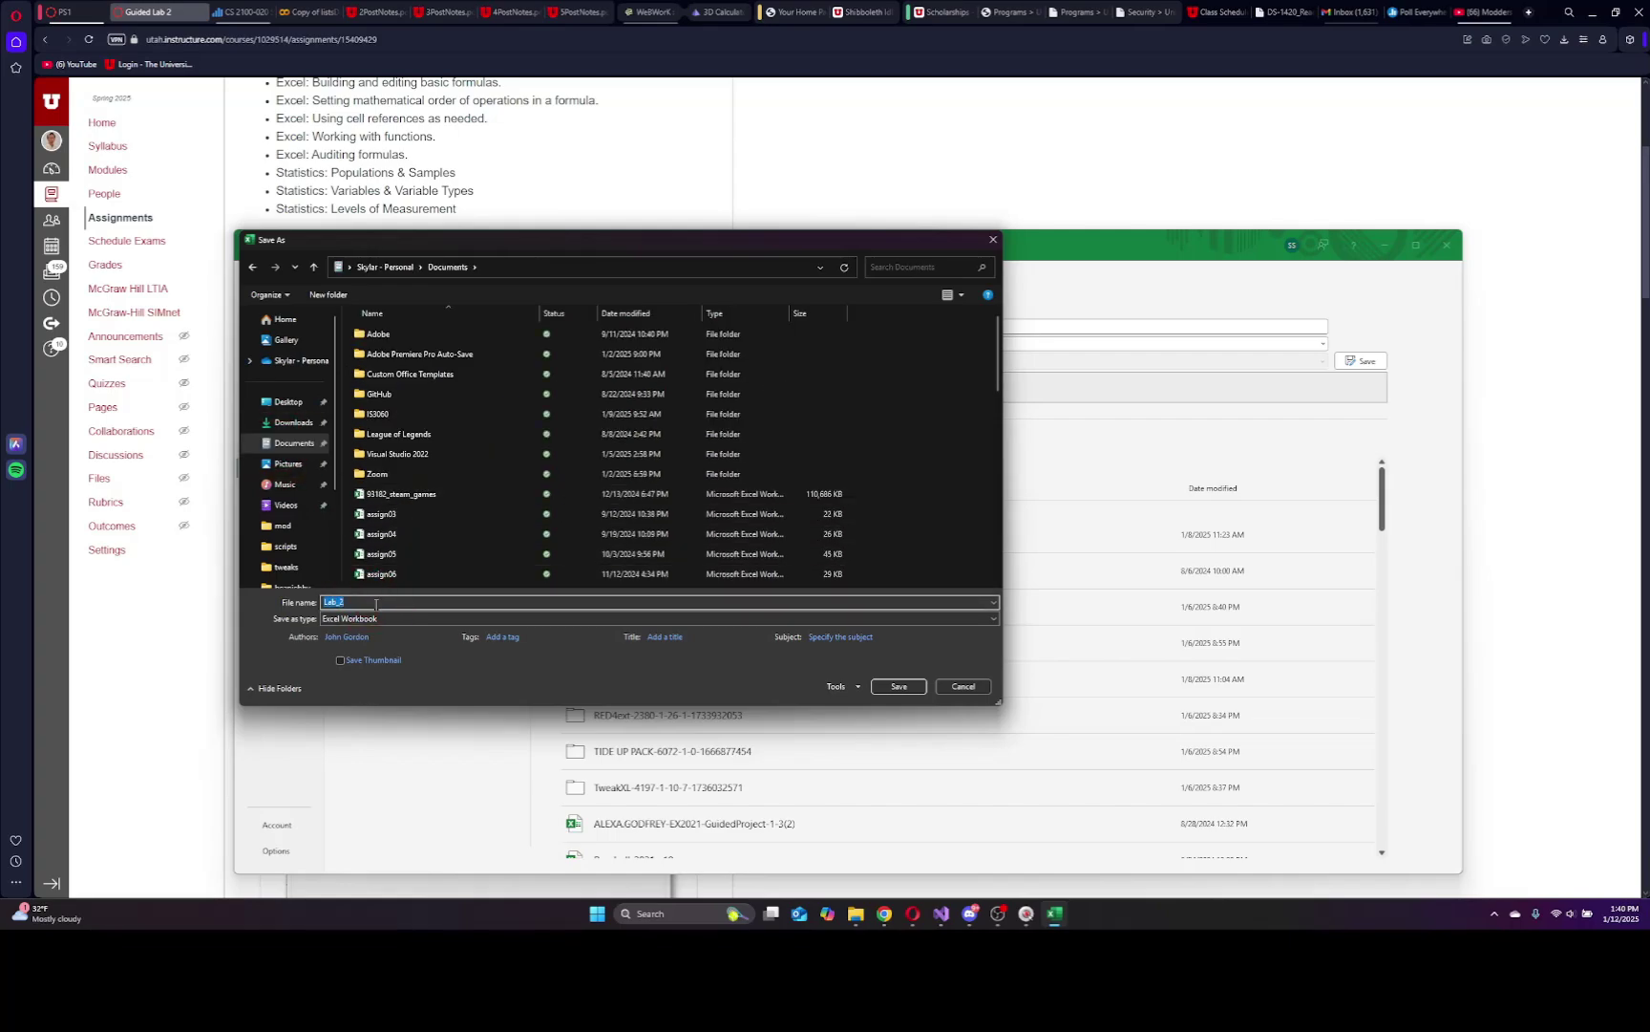
type("u133")
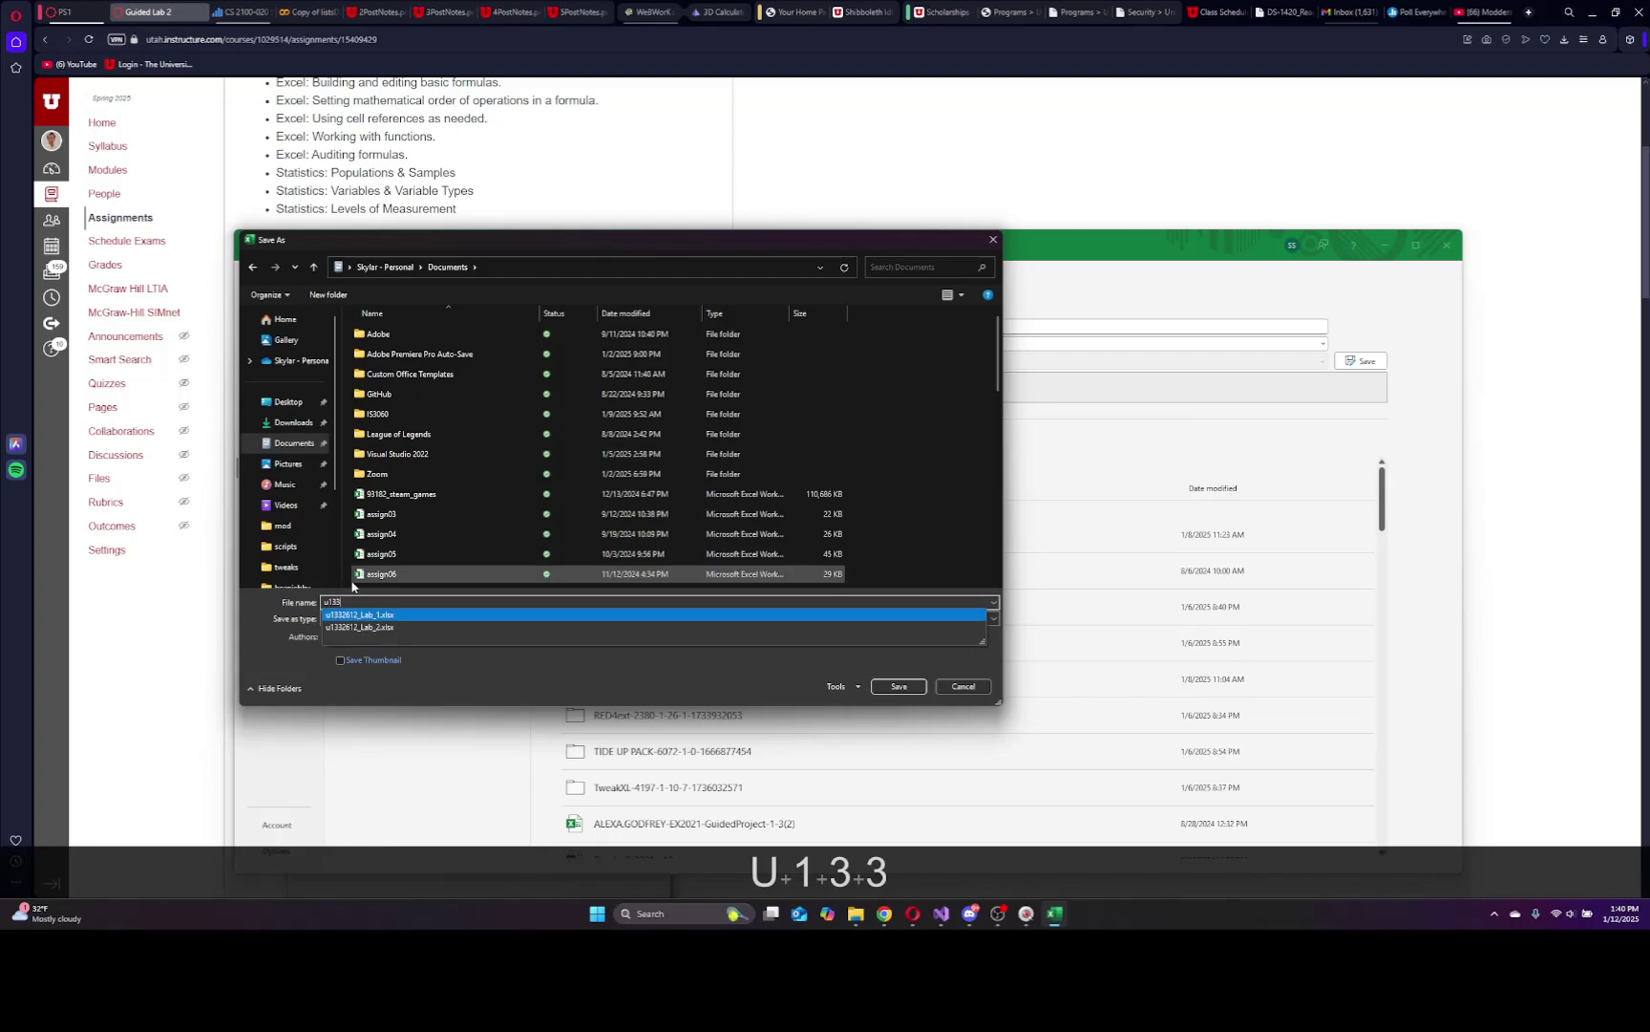
type("2612")
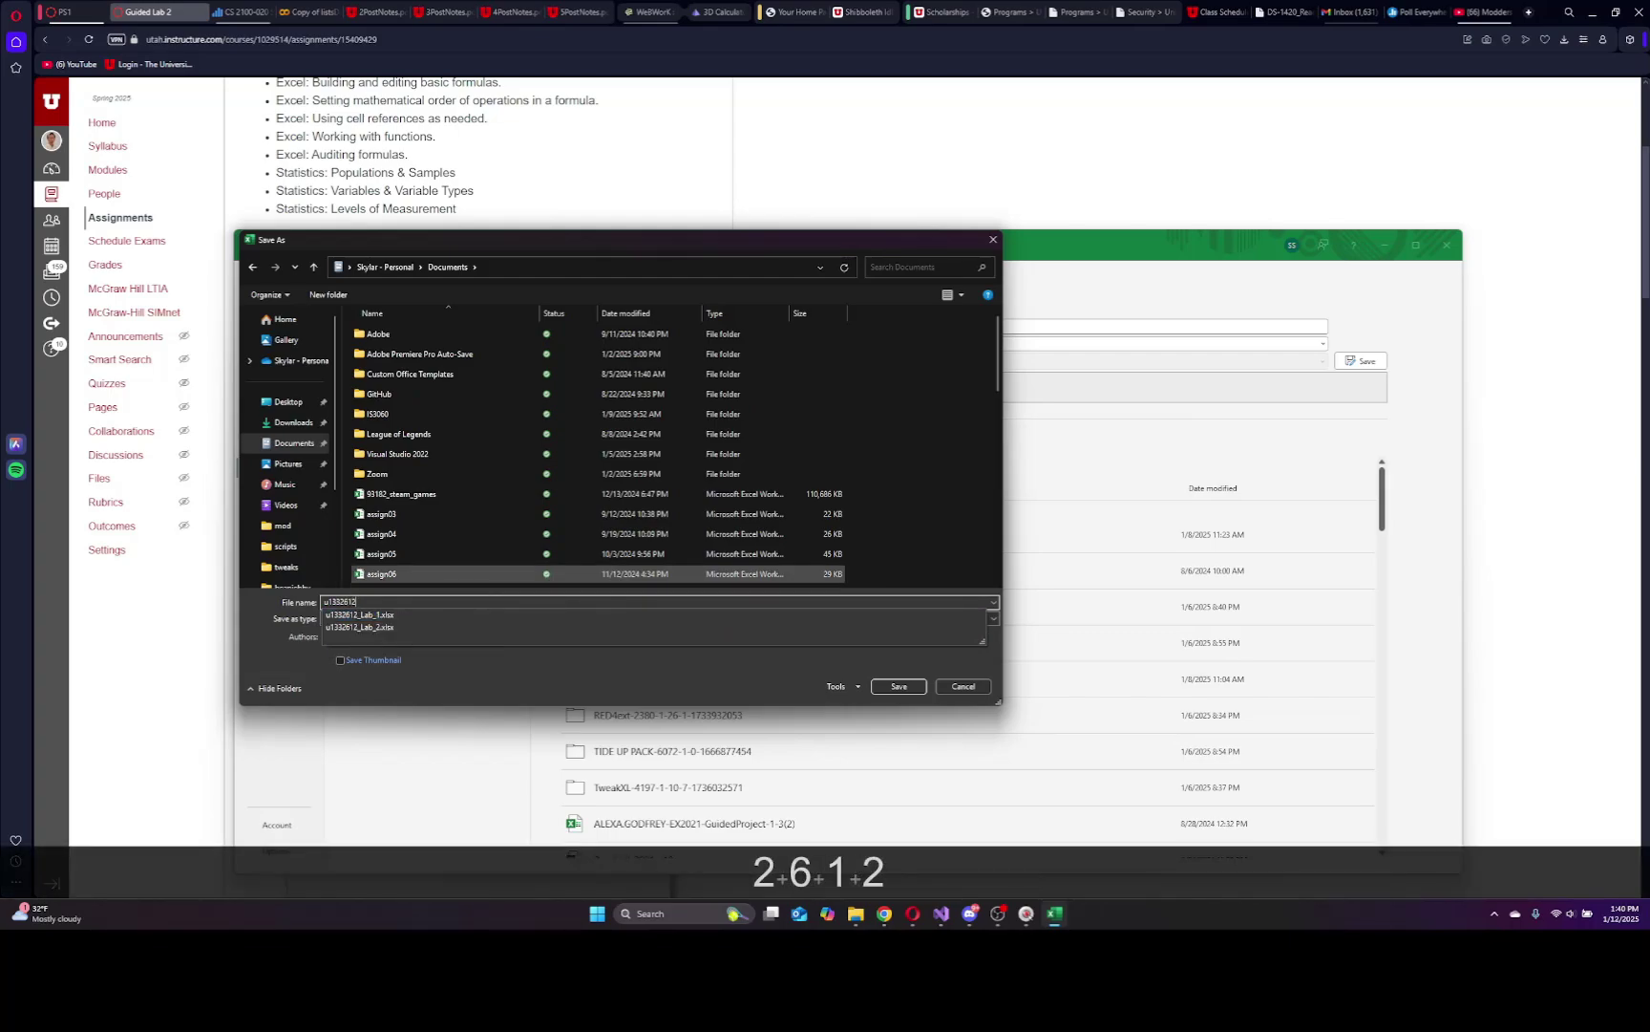
type("_Lab_2")
left_click(899, 687)
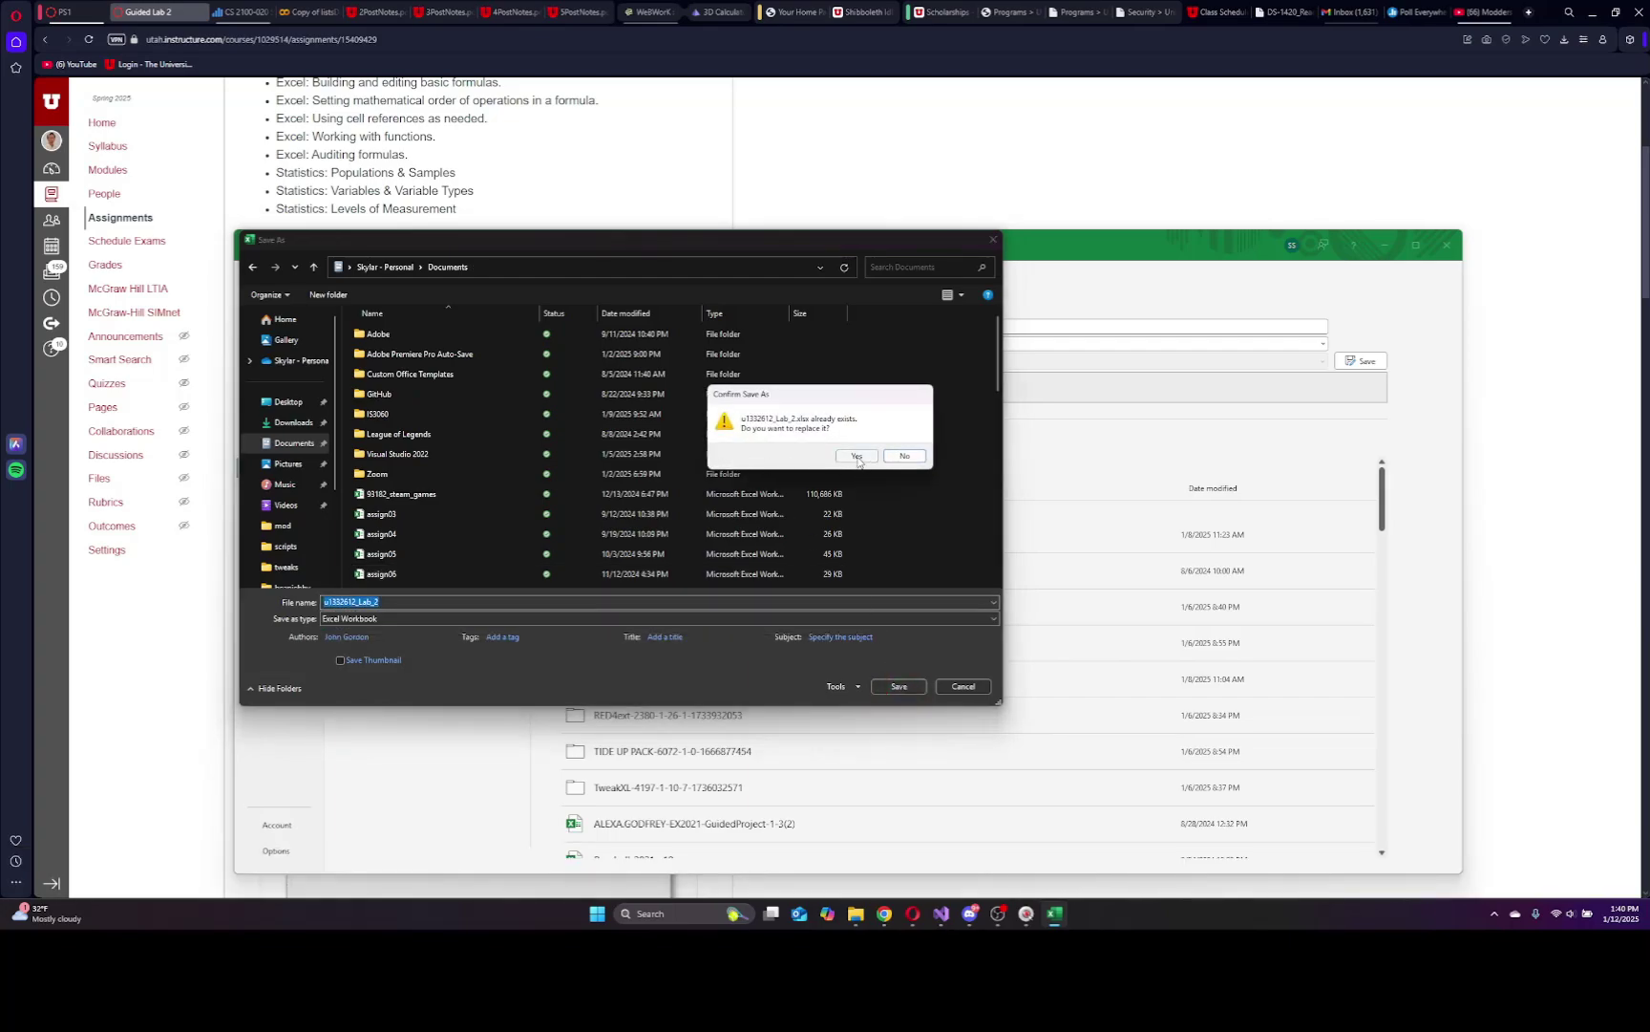
left_click(857, 455)
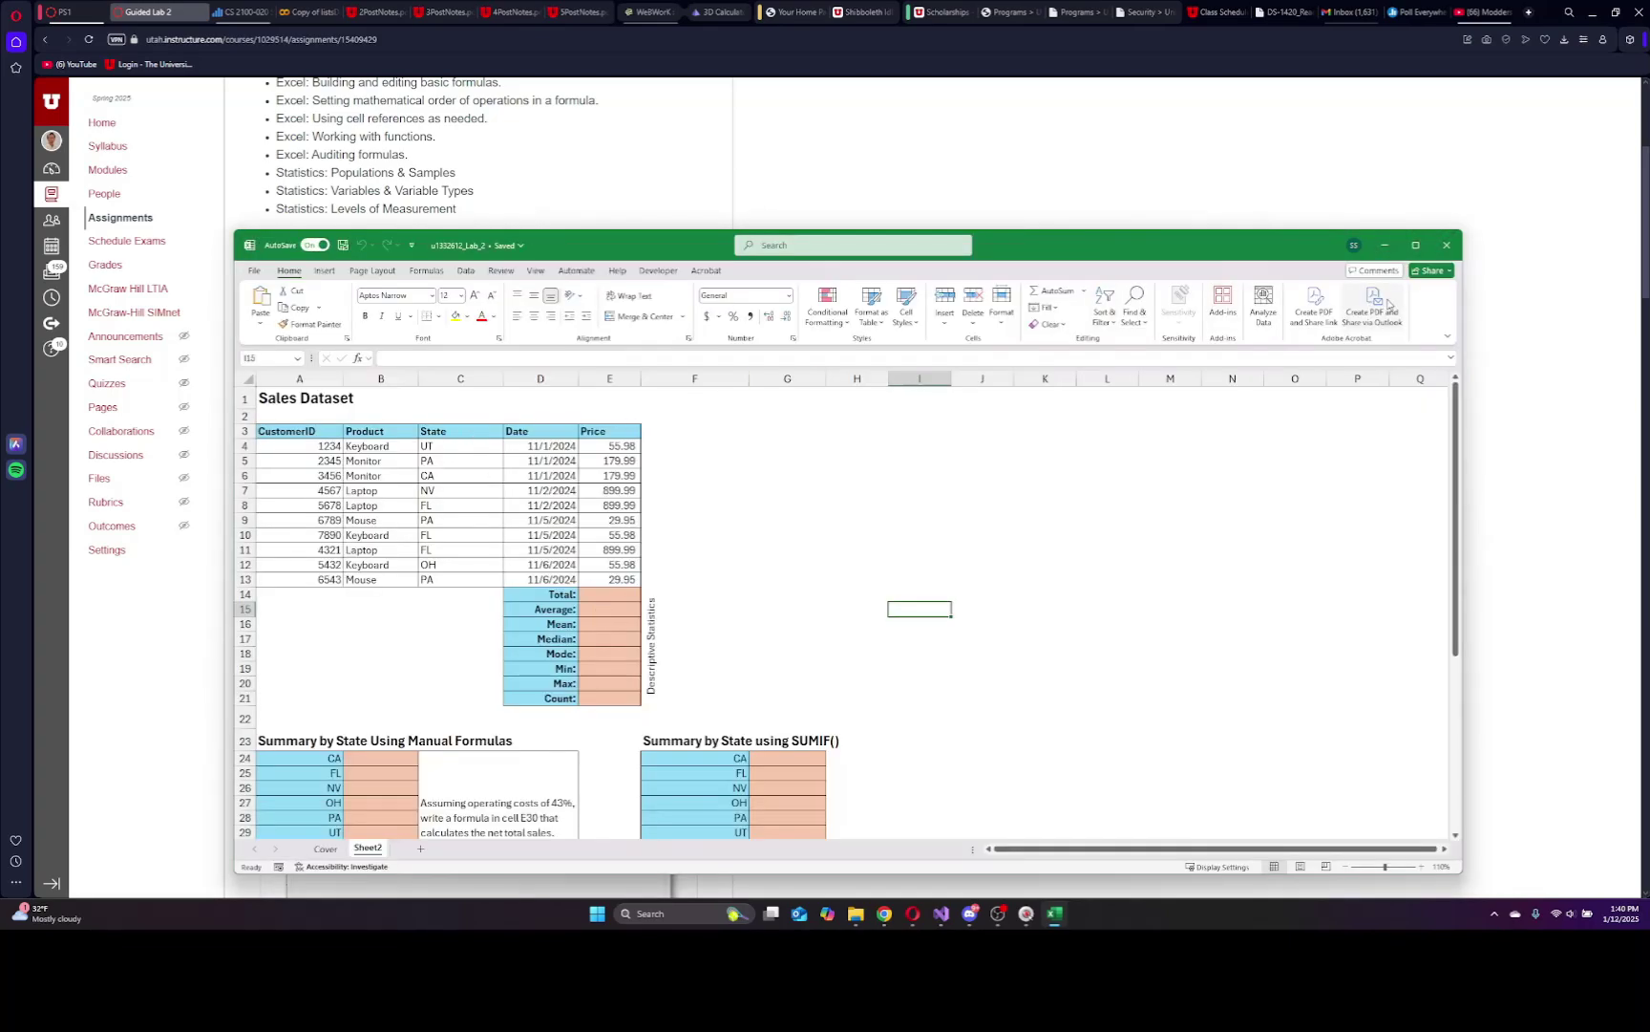
Snap Excel beside the browser and inspect the sales table and its Price values.
left_click(1416, 245)
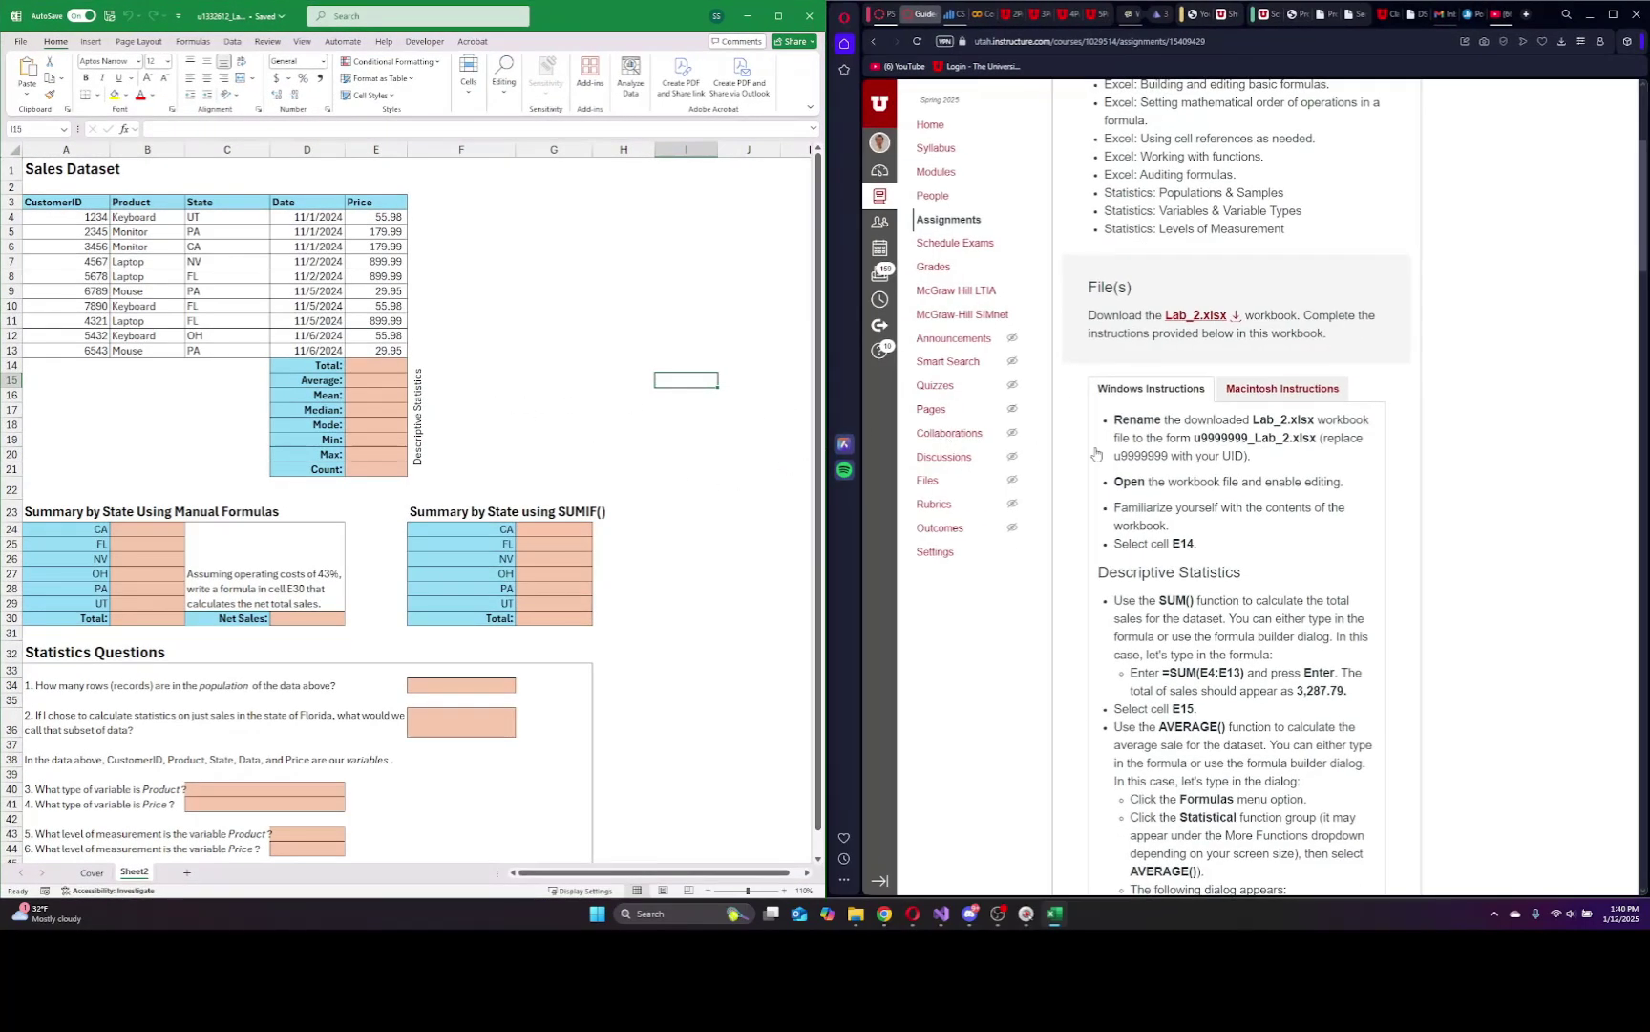
scroll(1136, 453, "down", 1)
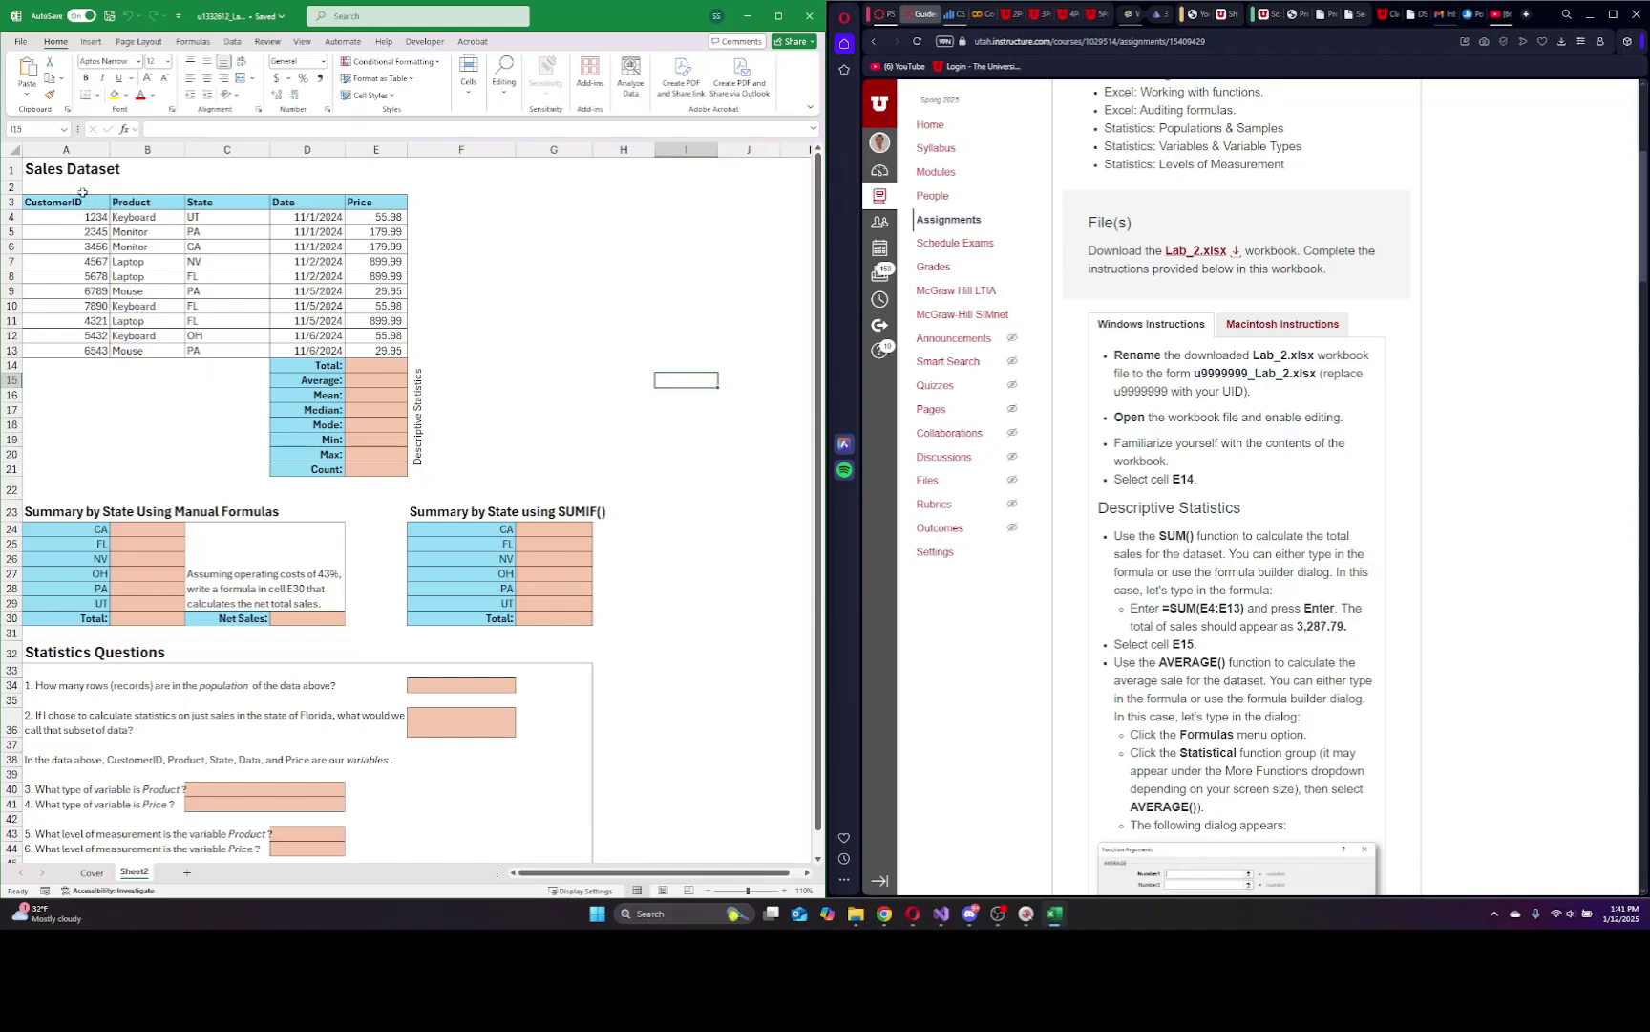
mouse_move(71, 202)
left_mouse_down()
mouse_move(315, 344)
mouse_move(382, 350)
left_mouse_up()
left_click(495, 303)
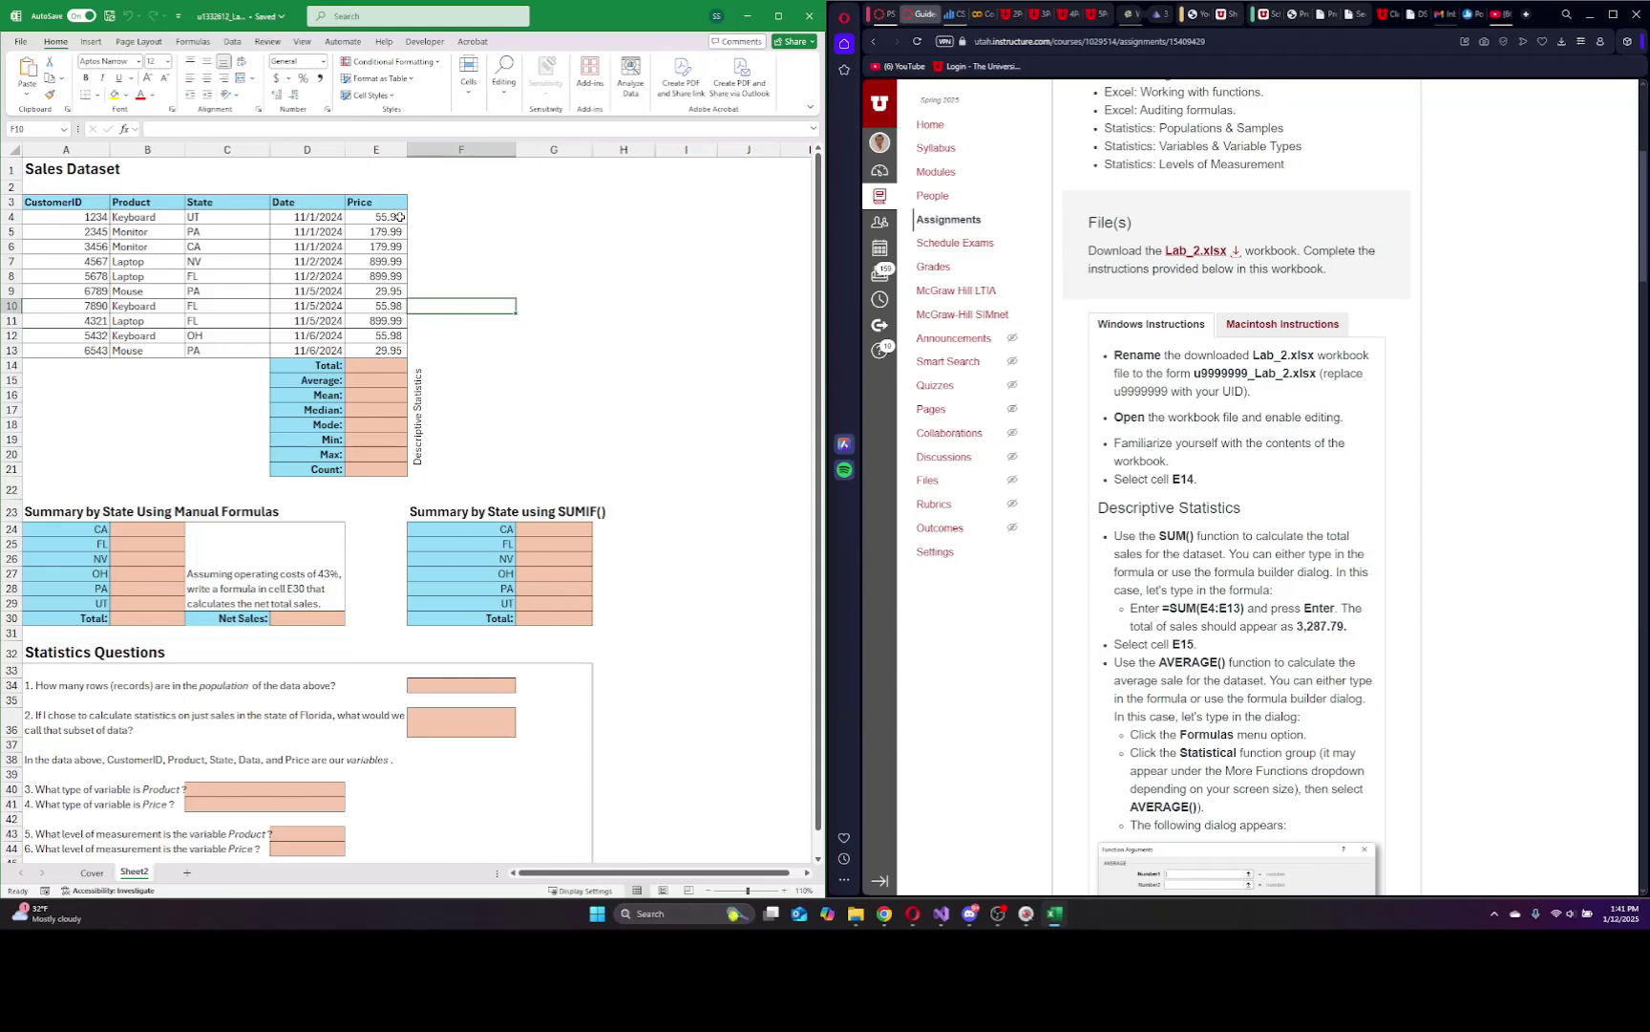
left_click_drag(393, 215, 402, 344)
left_click(460, 335)
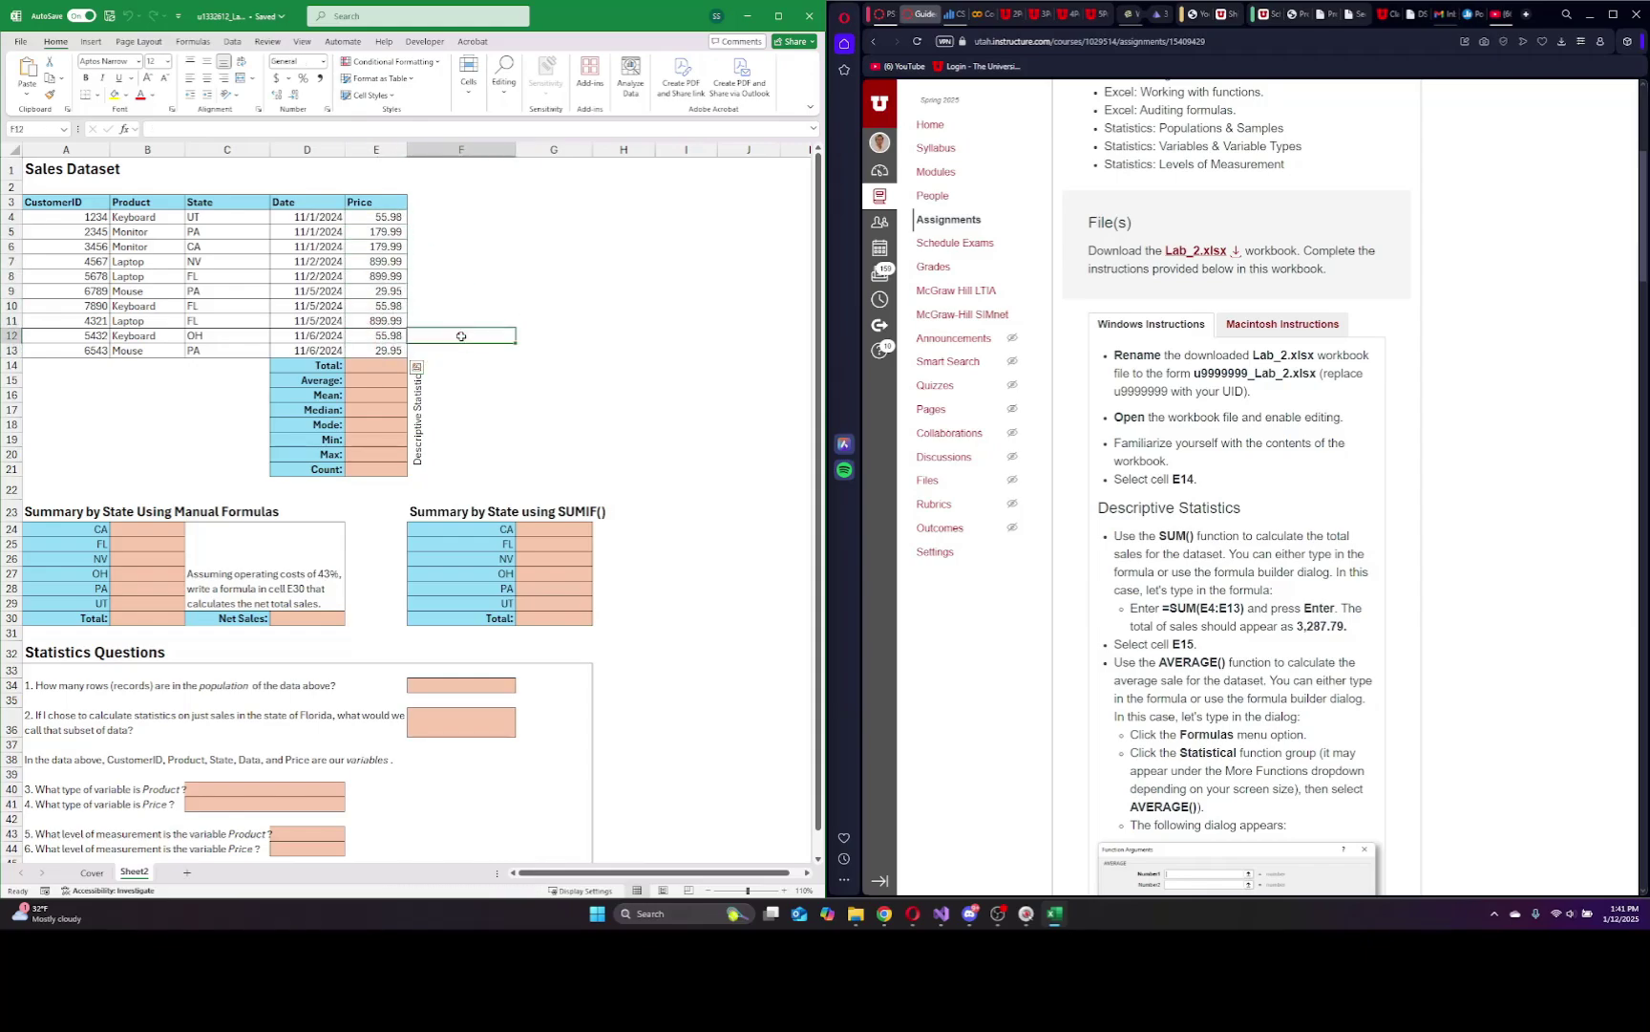
Step through the empty descriptive statistics cells from E14 down to Count in E21.
left_click(383, 365)
left_click(378, 380)
left_click(375, 394)
left_click(372, 410)
left_click(371, 425)
left_click(369, 440)
left_click(368, 454)
left_click(364, 469)
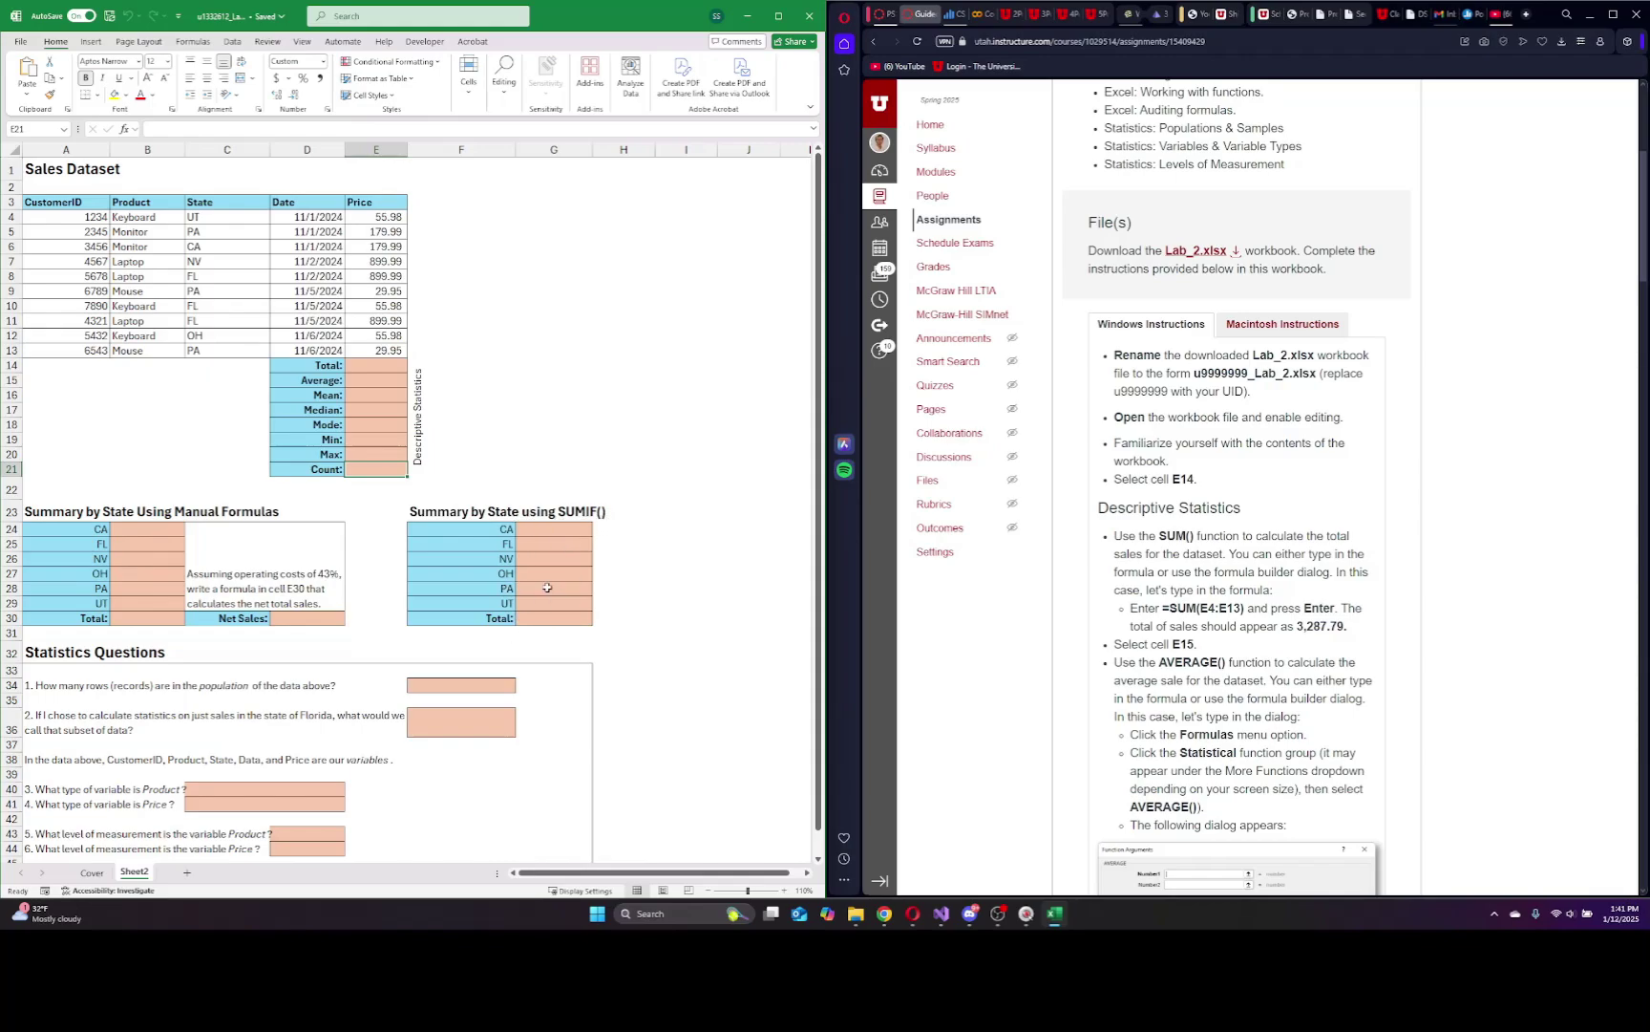
scroll(152, 680, "down", 1)
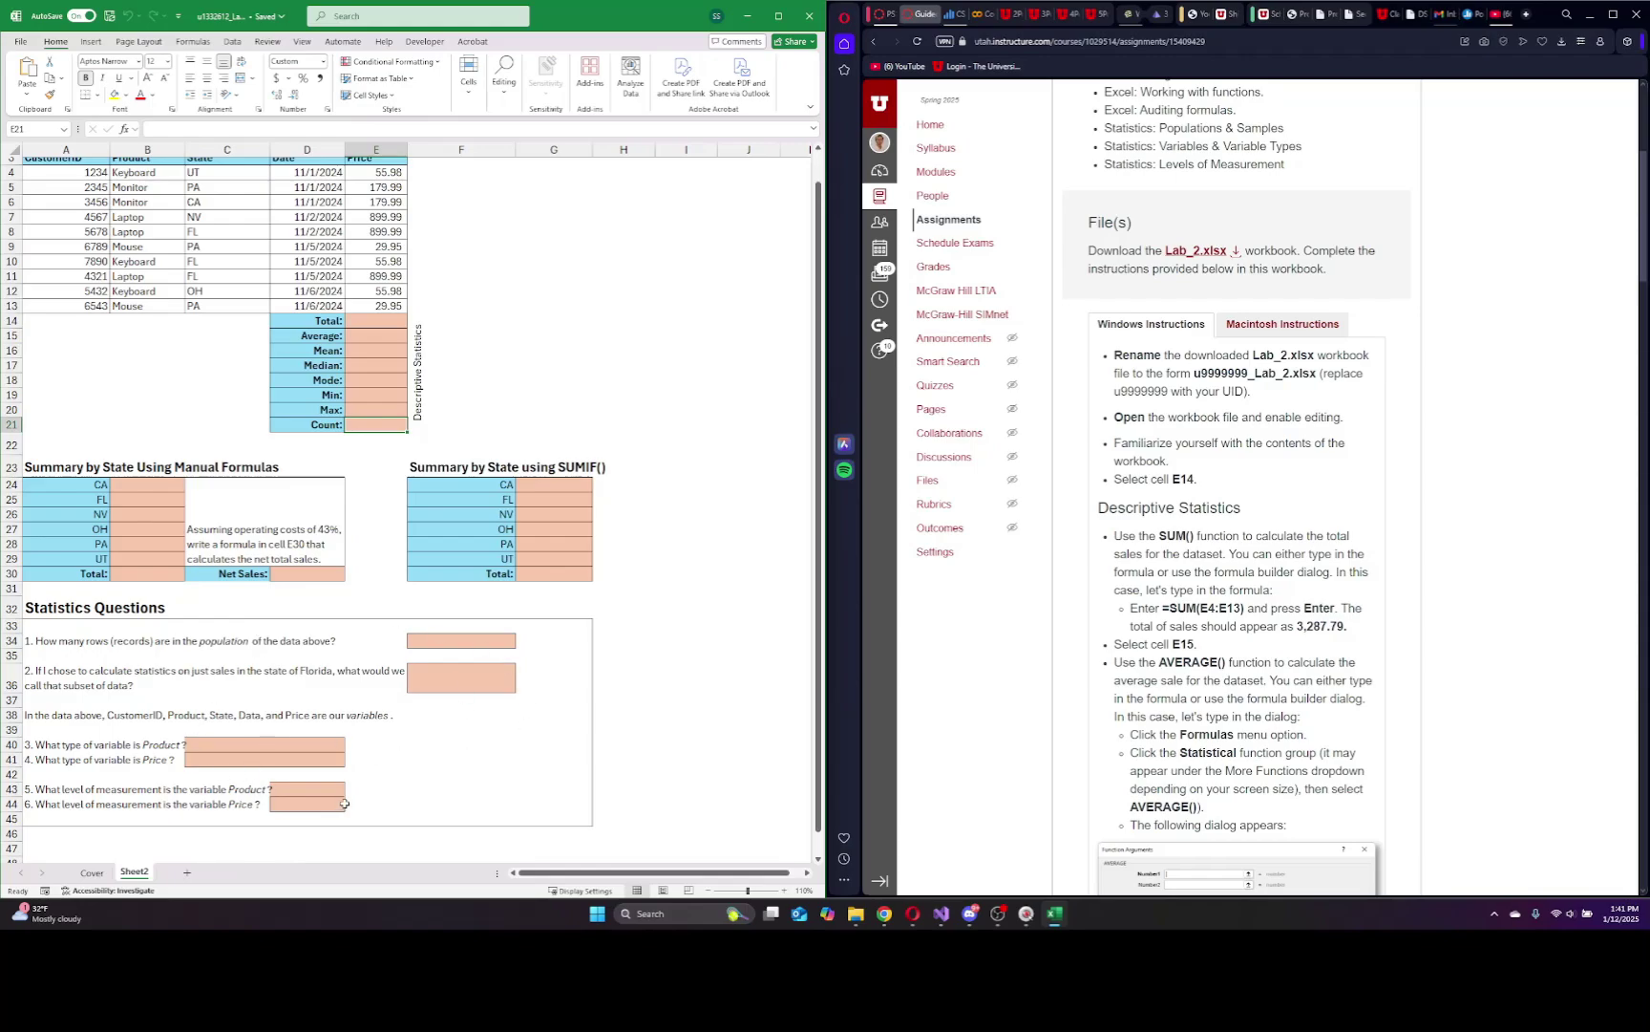
scroll(349, 801, "up", 1)
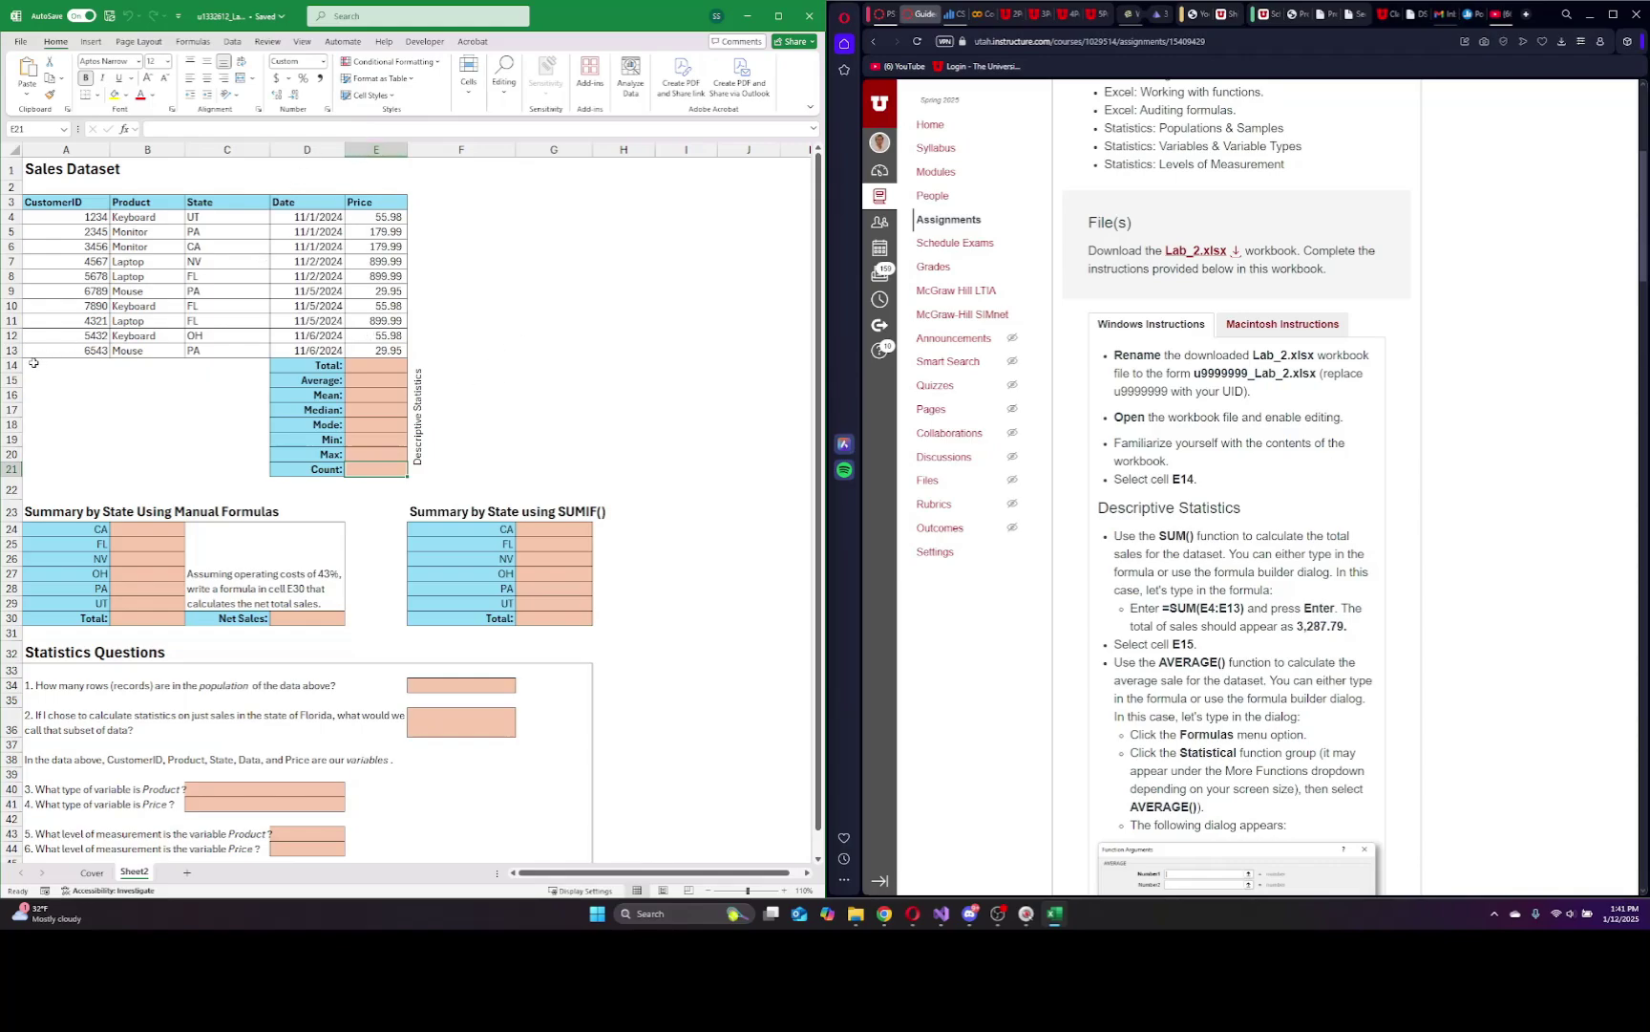
Enter =SUM(E4:E13) in E14 to total the Price column as 3,287.79.
left_click(376, 367)
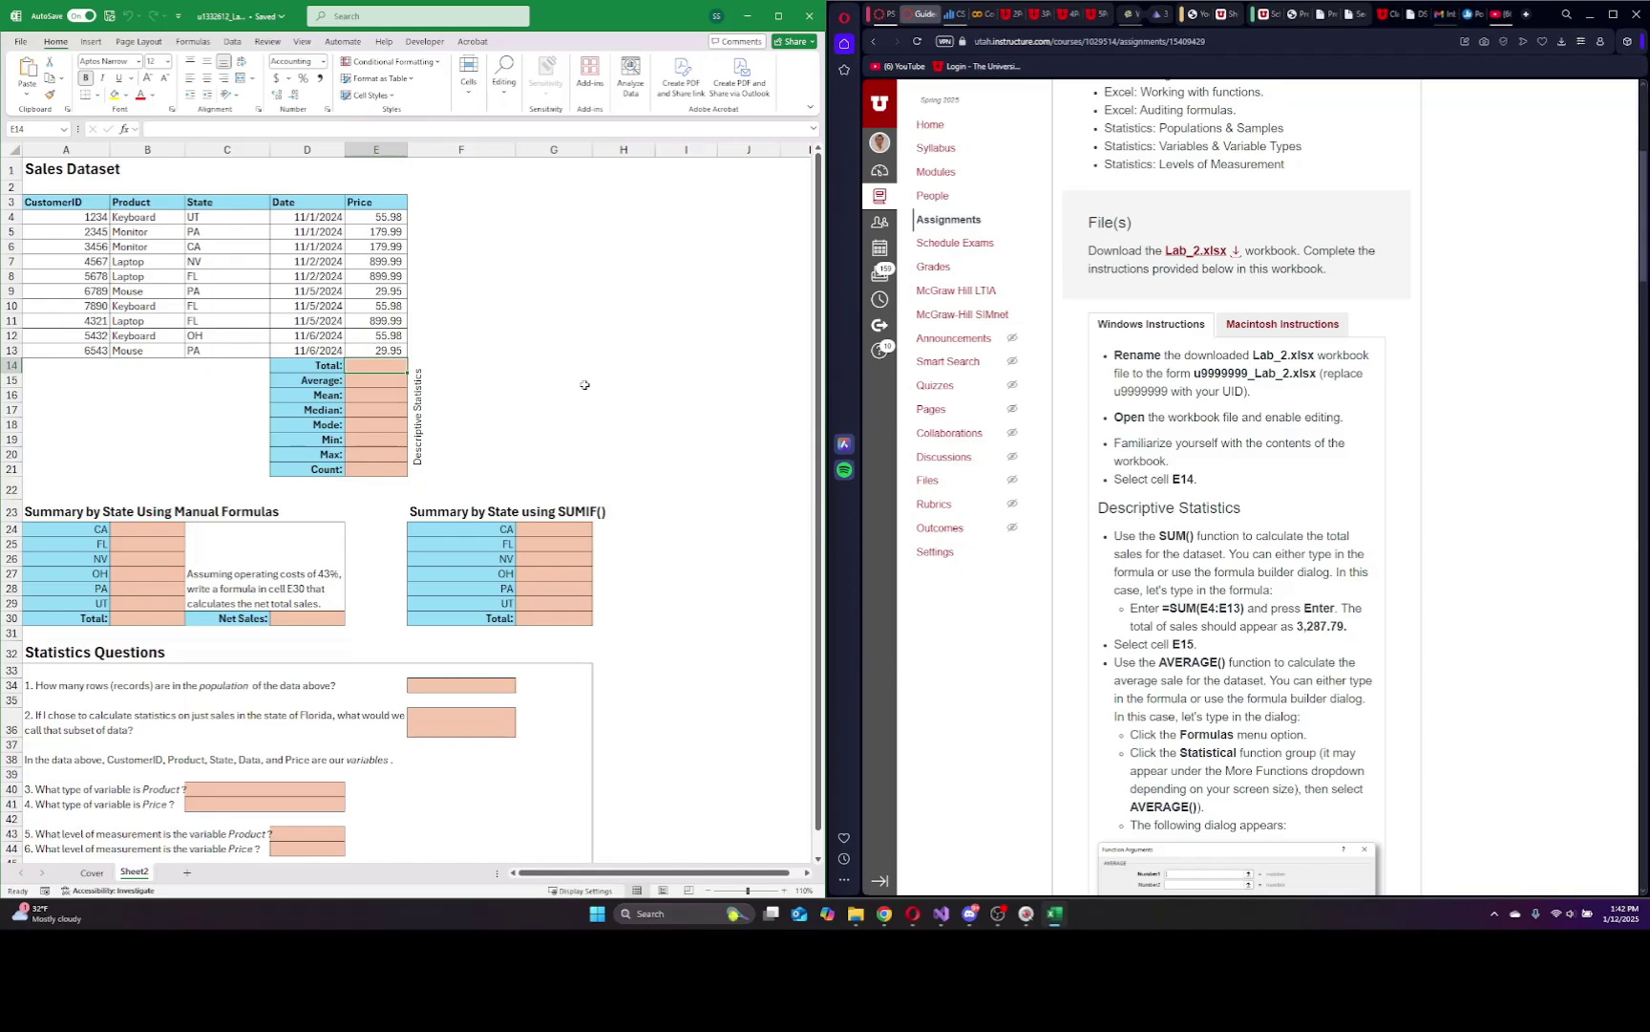
type("=sum")
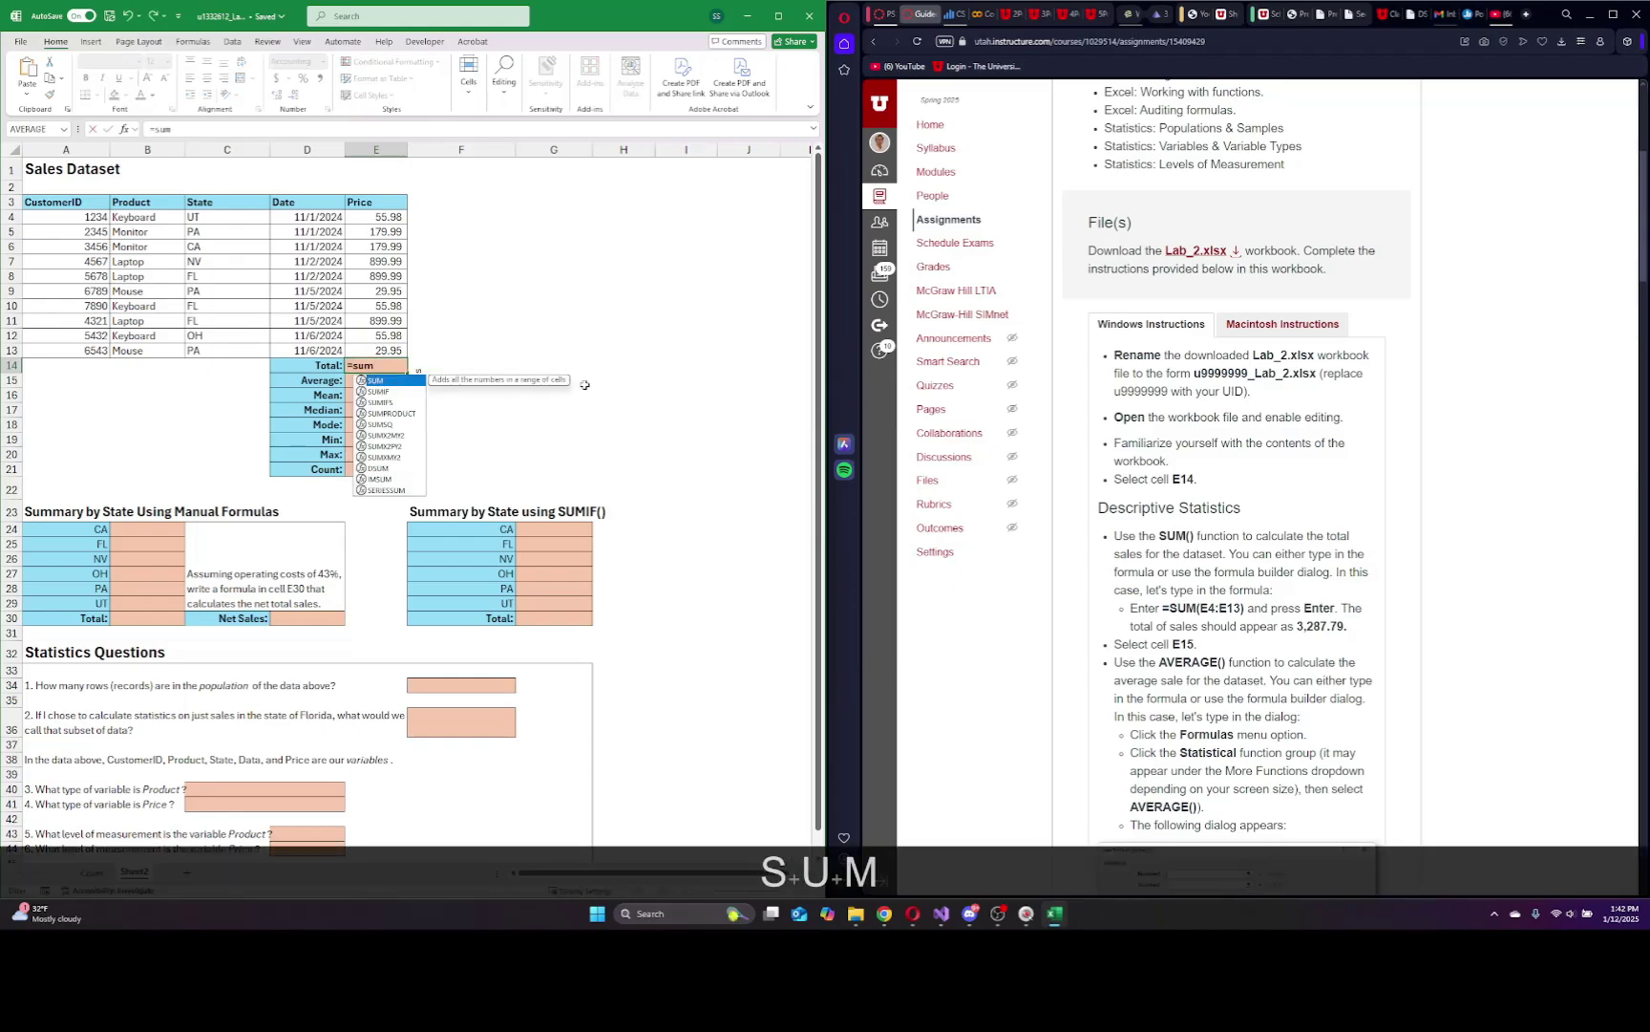
type("(")
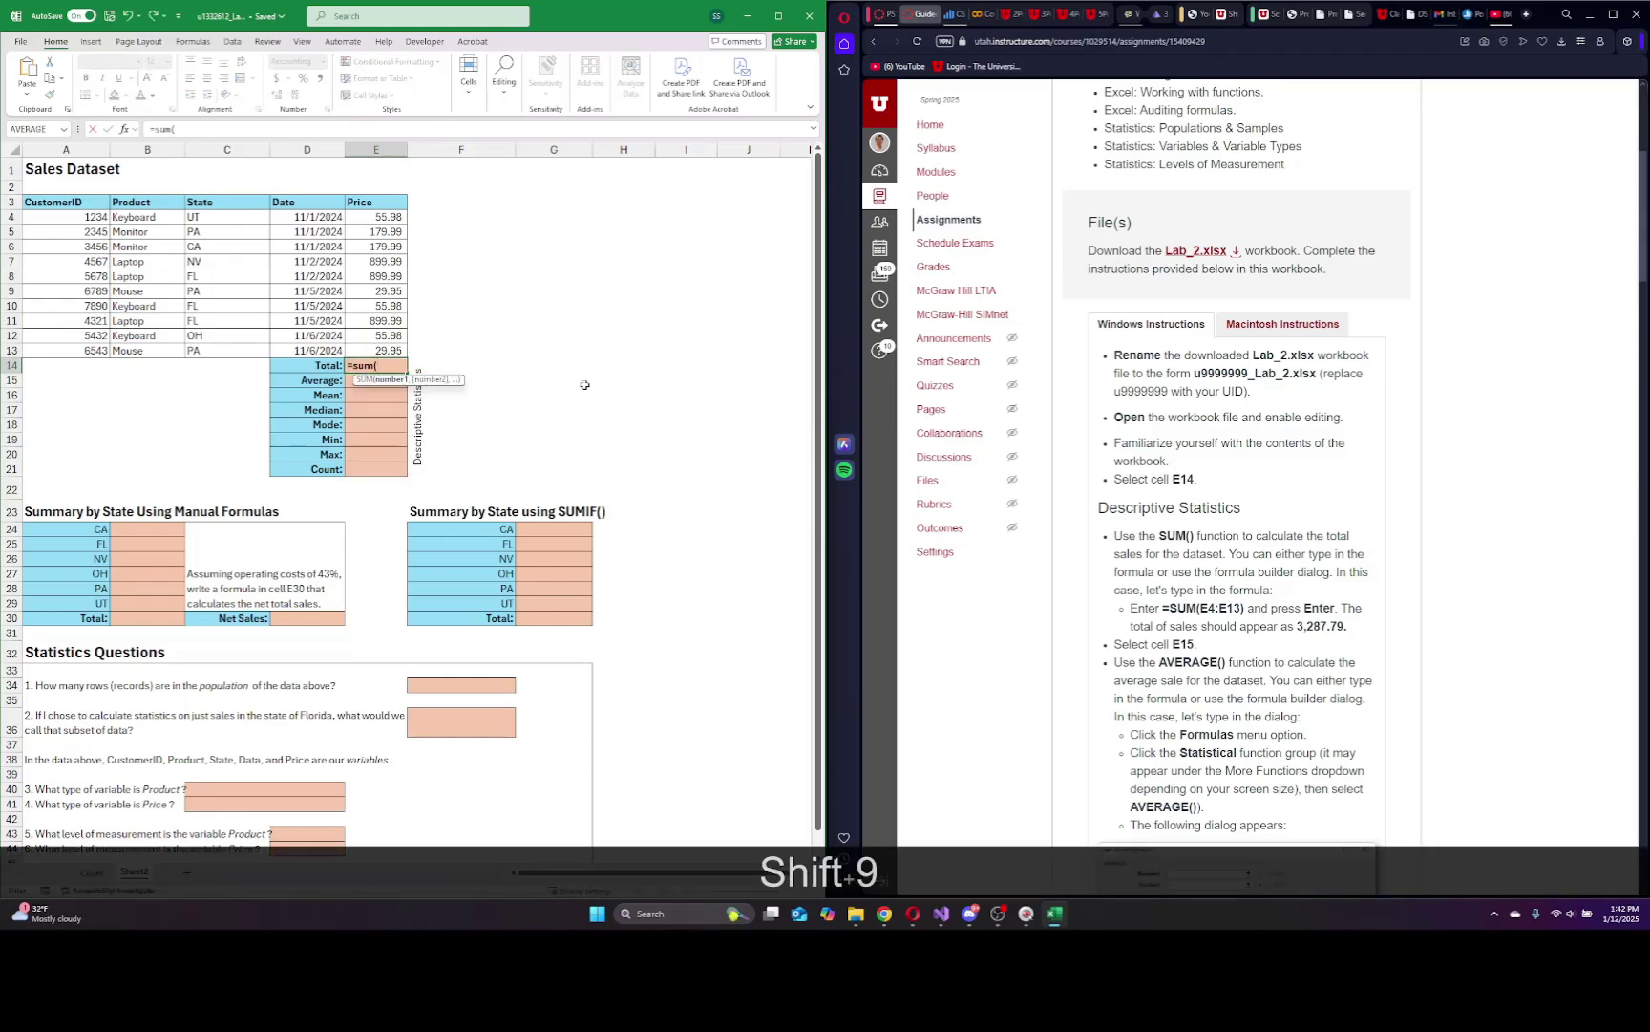
type("e4")
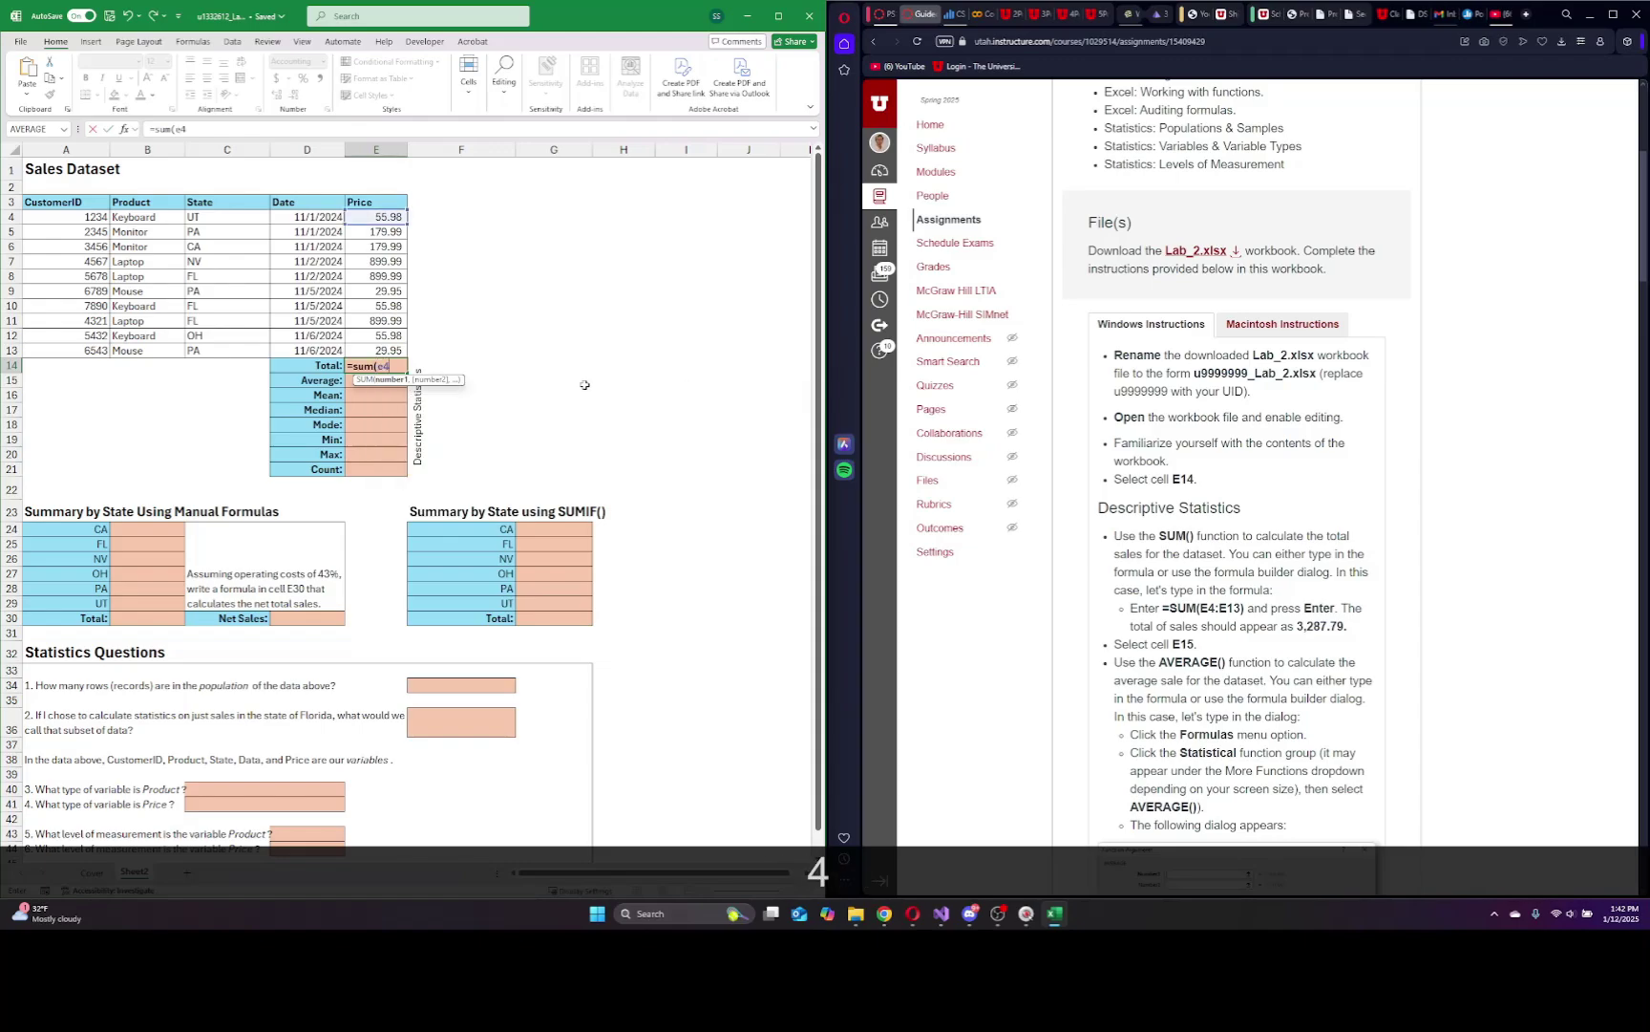
type(":e13")
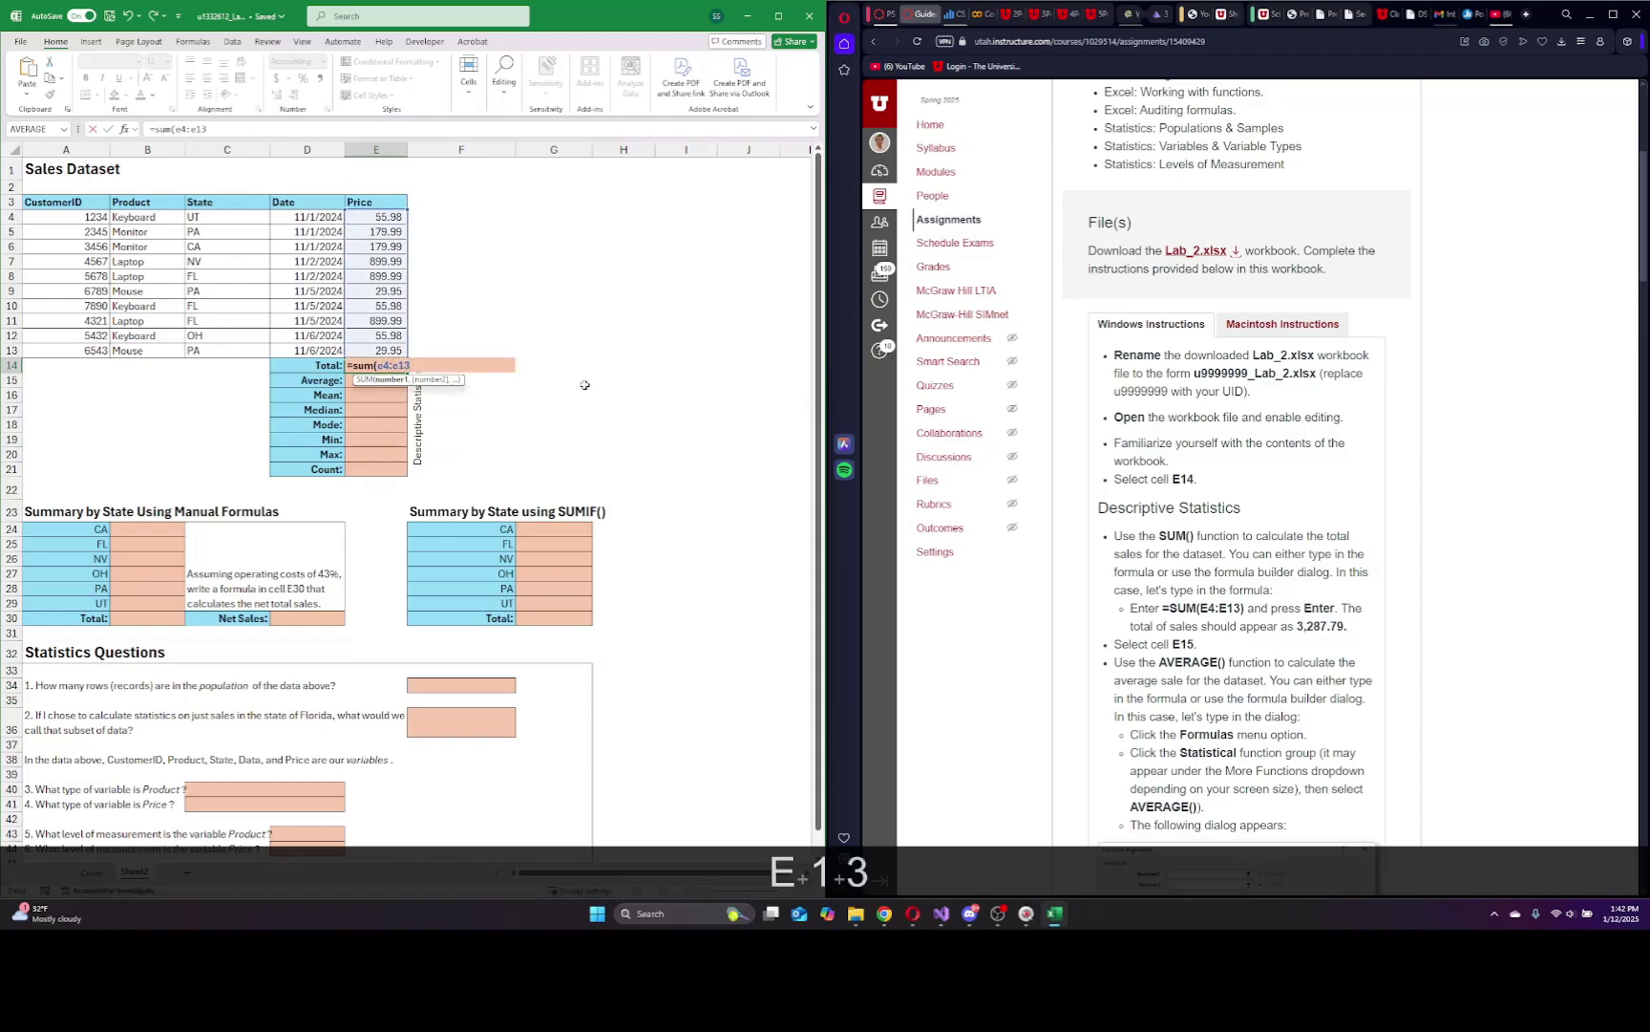
type(")")
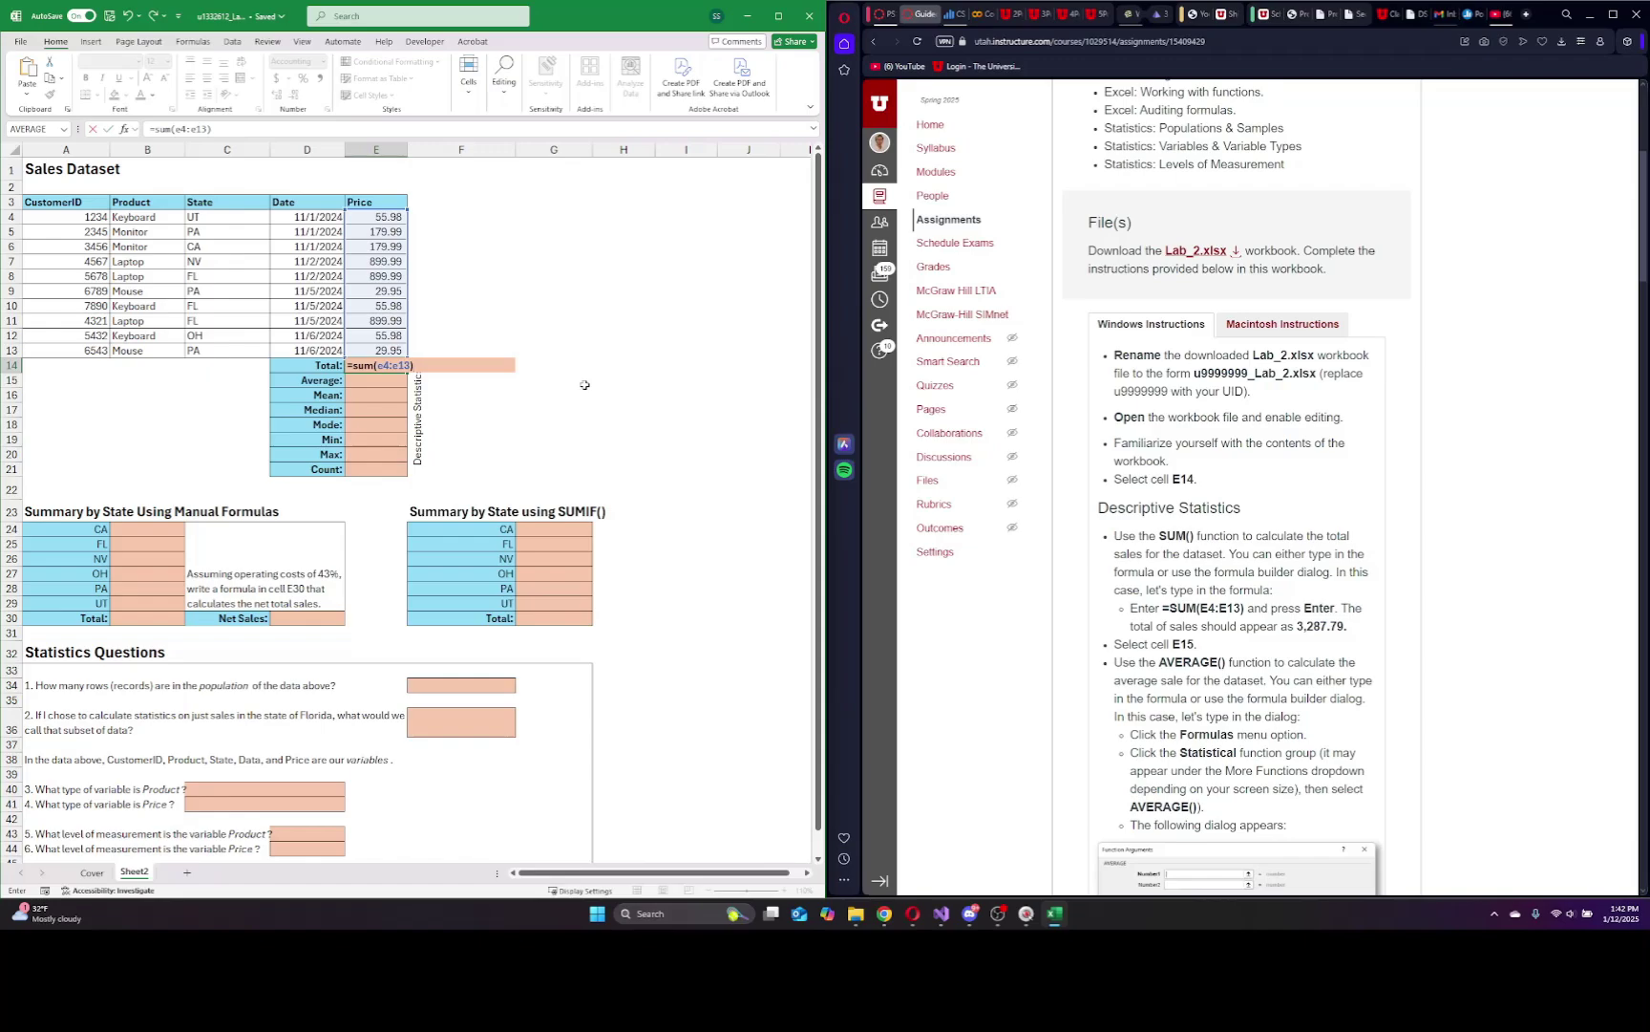
key("Return")
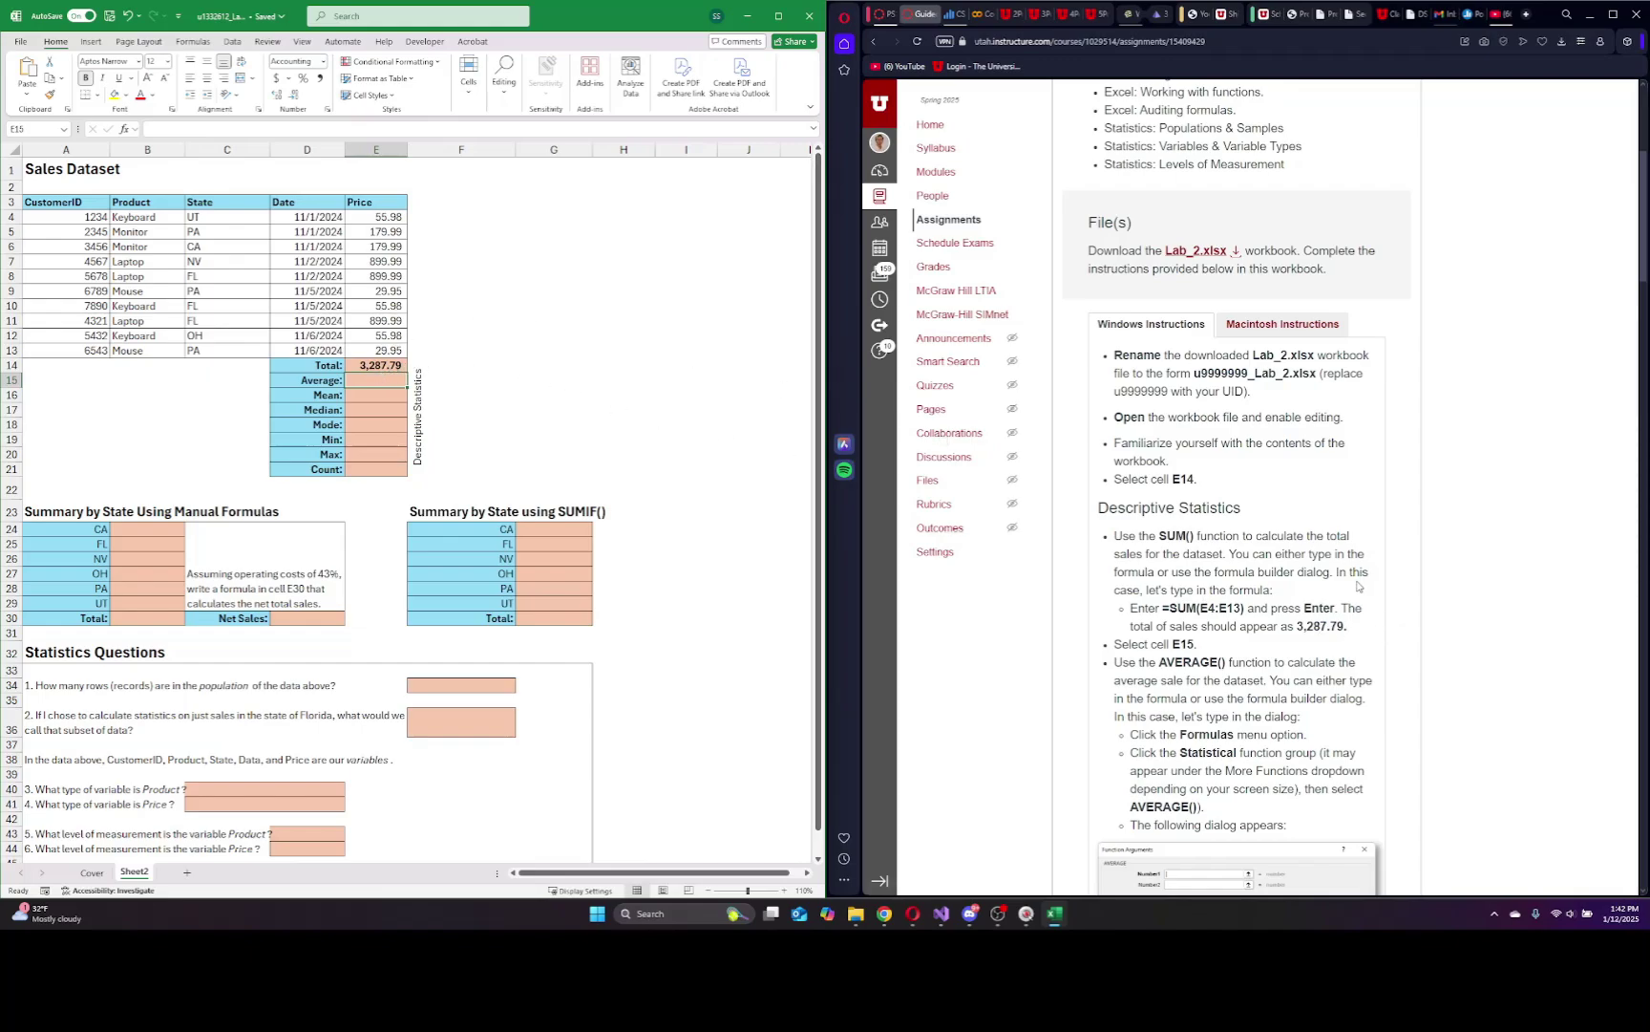
Insert the AVERAGE function into E15 from Formulas > More Functions > Statistical.
scroll(1358, 587, "down", 2)
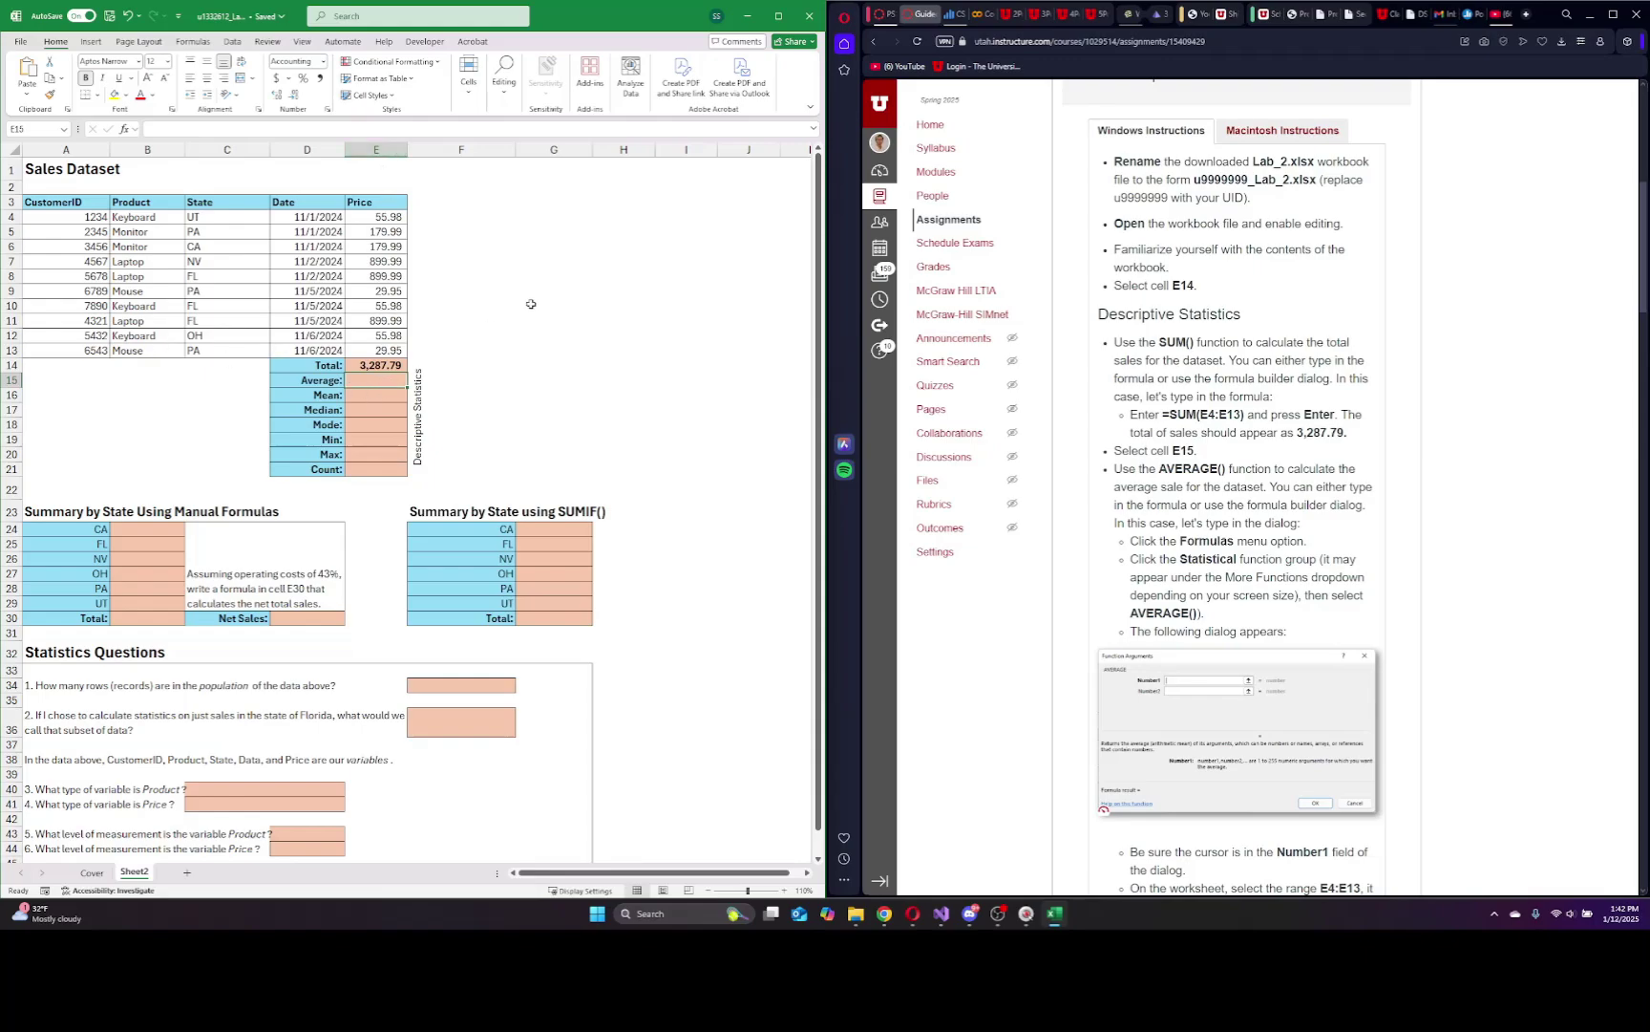
left_click(194, 42)
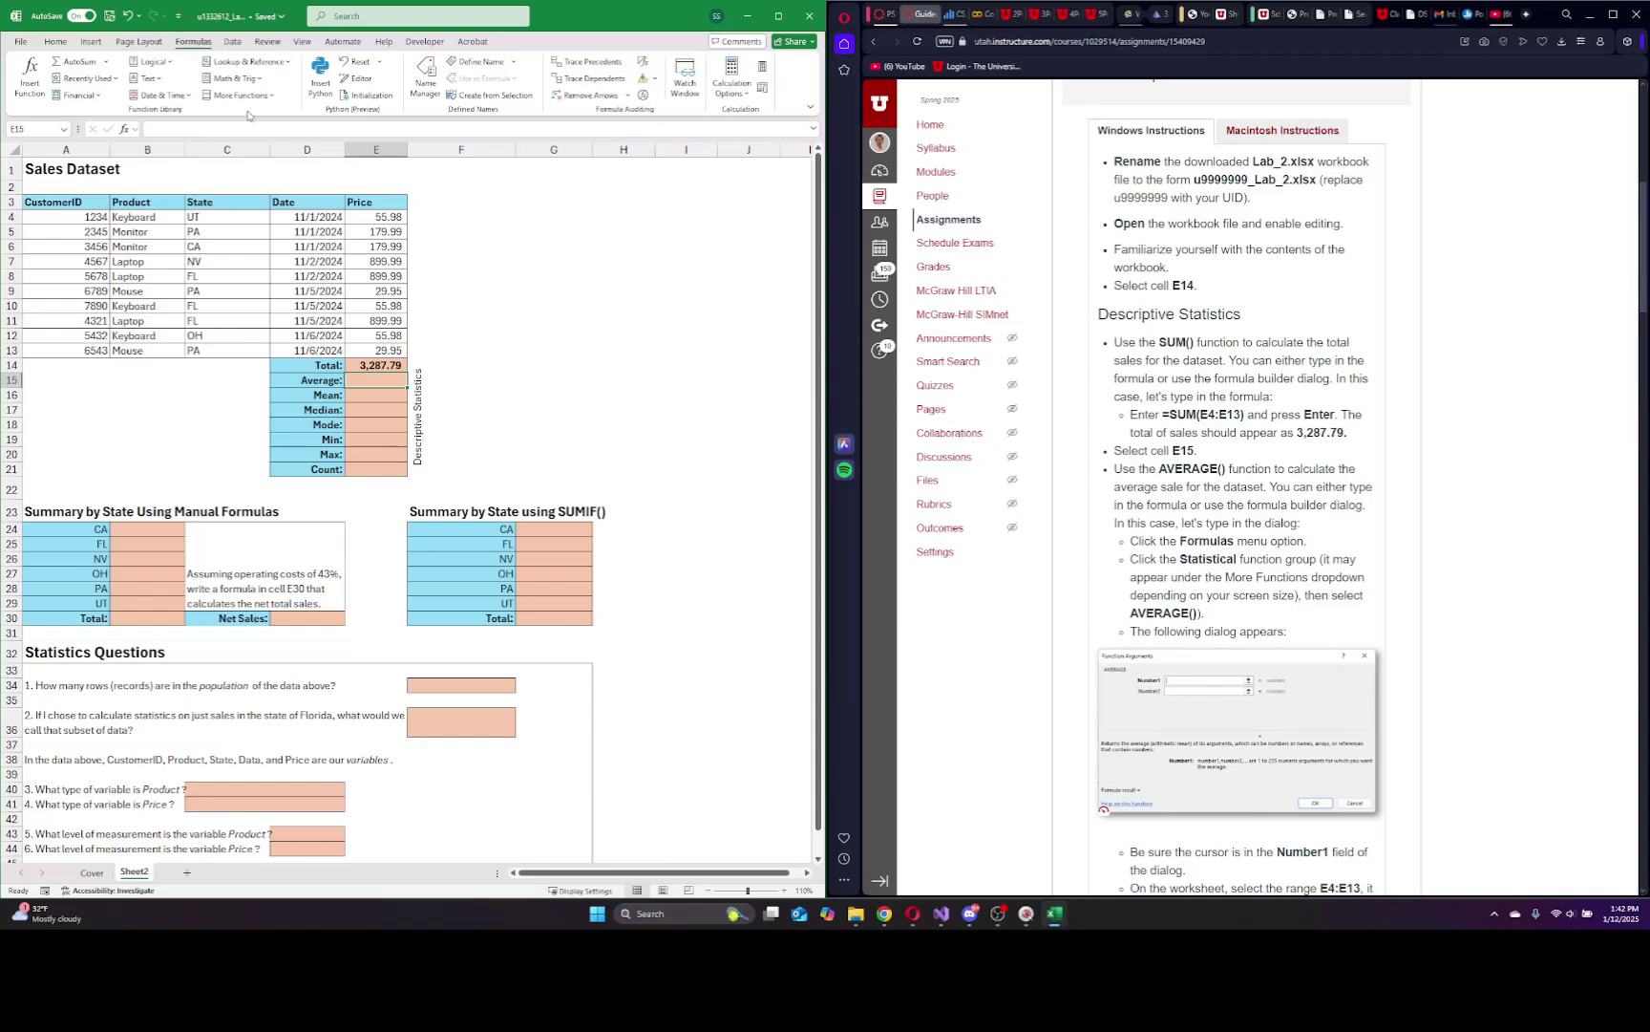
left_click(275, 97)
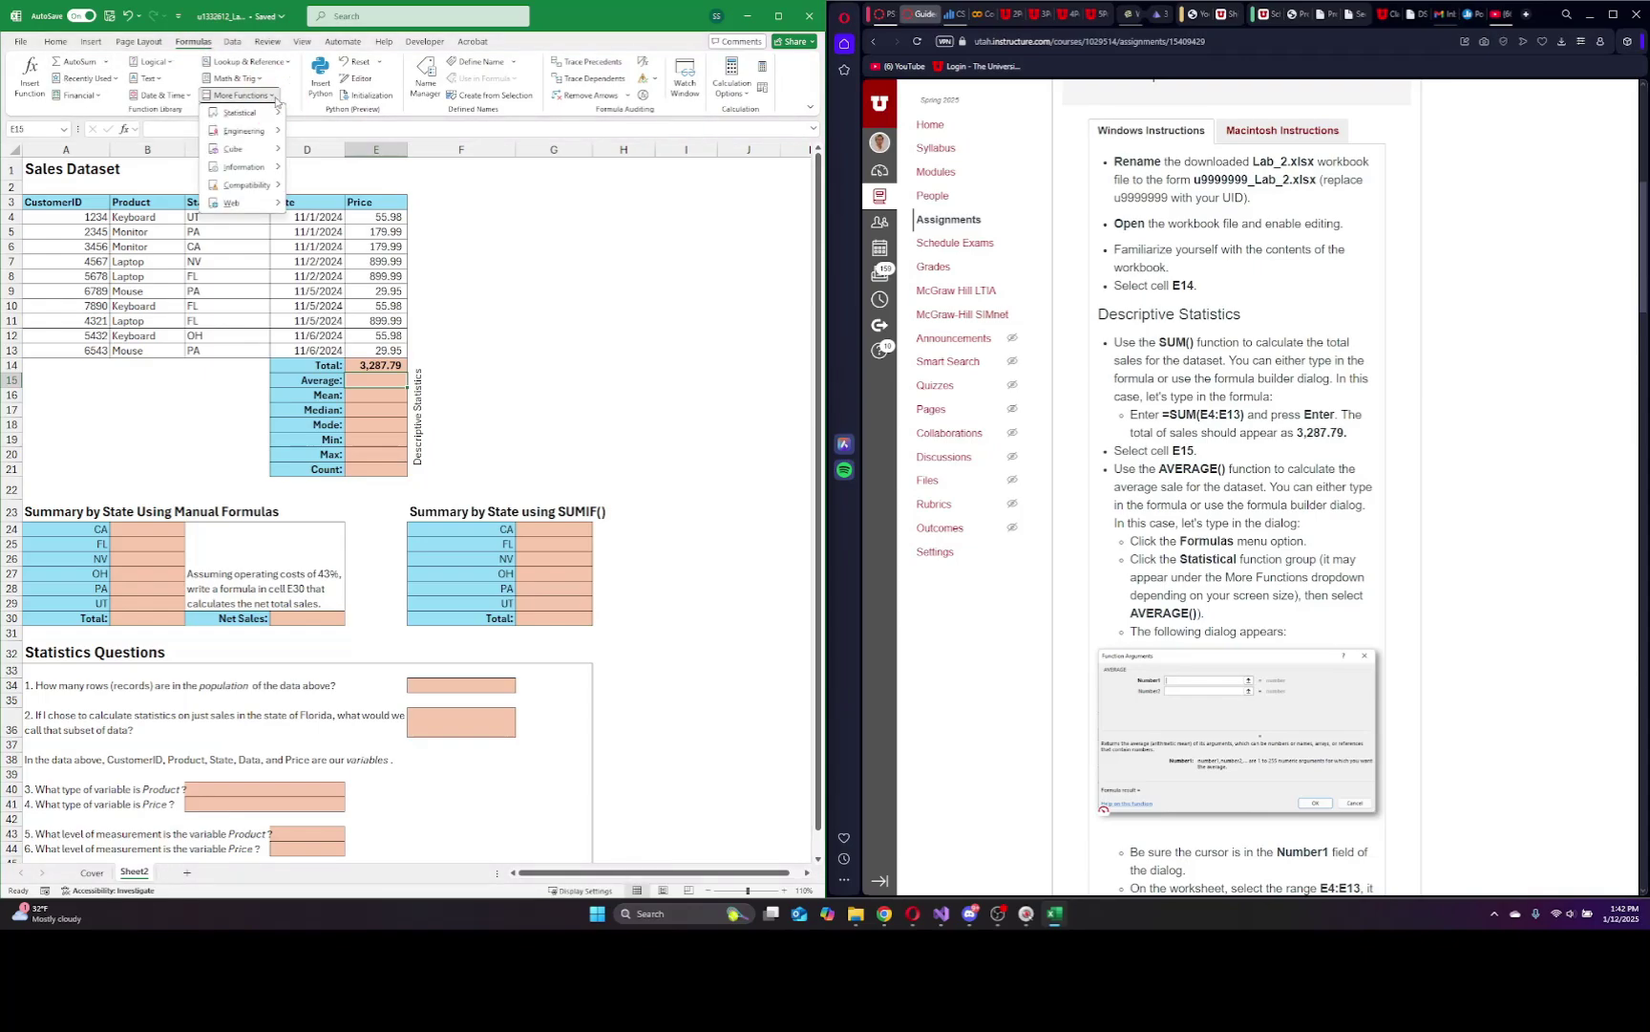
mouse_move(258, 117)
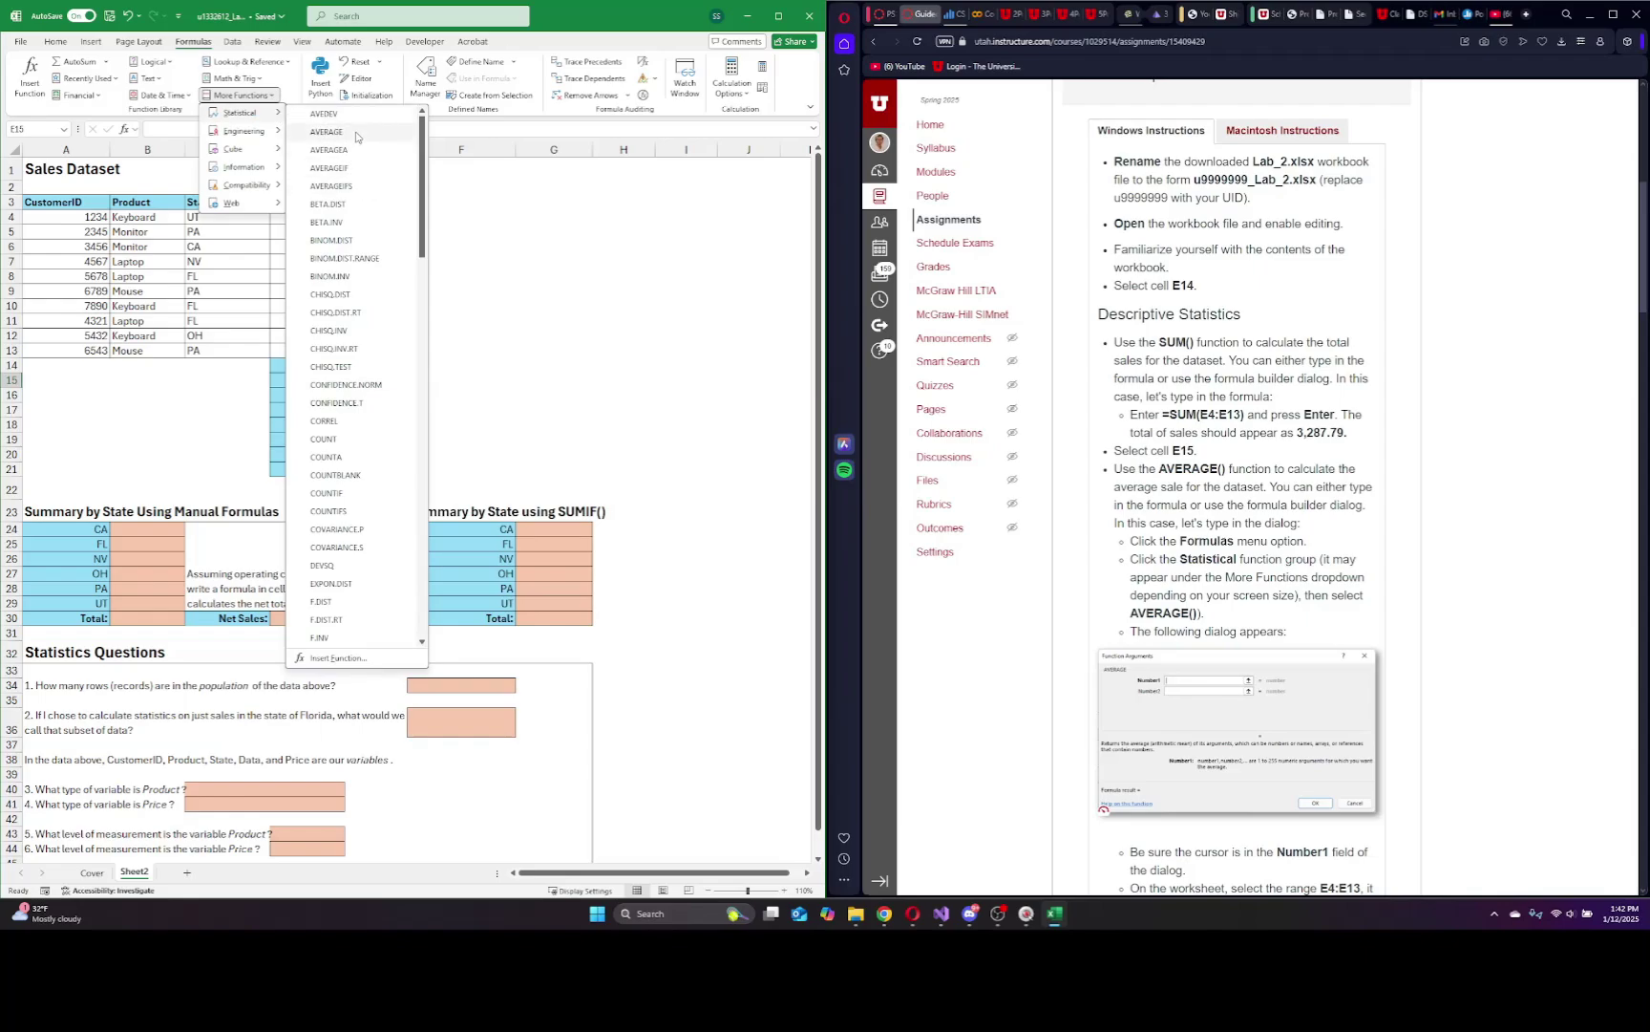
left_click(355, 134)
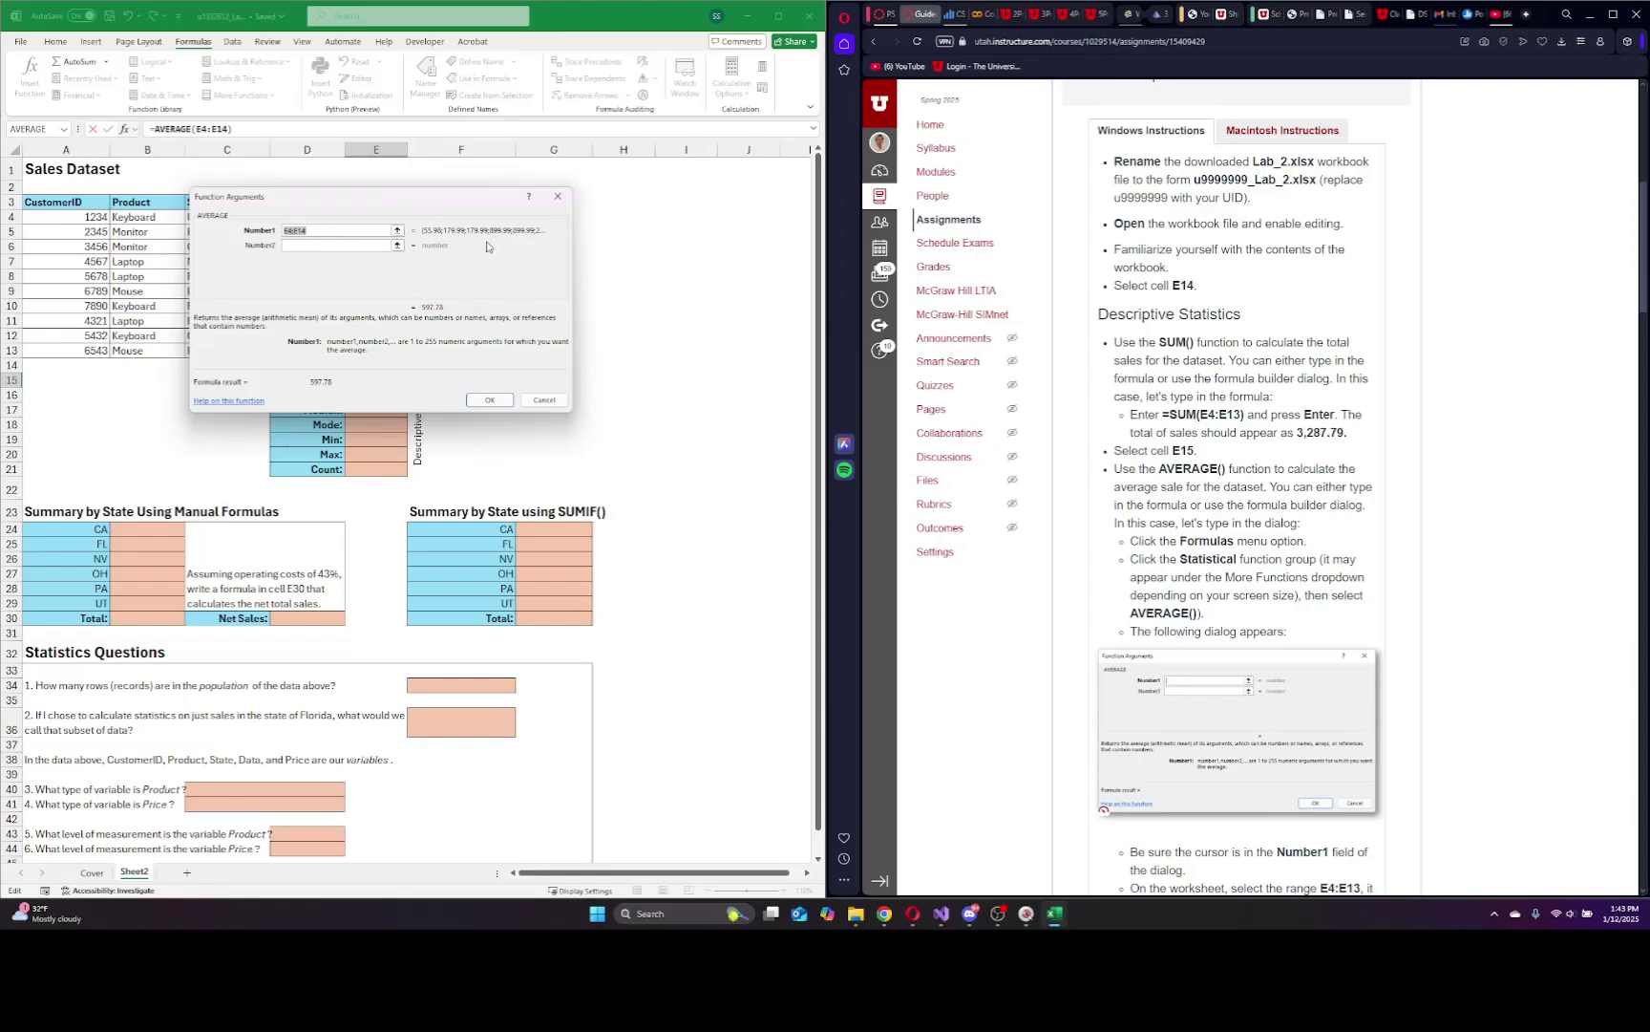
Set AVERAGE's Number1 argument to the absolute range $E$4:$E$13, previewing 328.779.
left_click(326, 232)
left_click_drag(327, 232, 285, 231)
key("BackSpace")
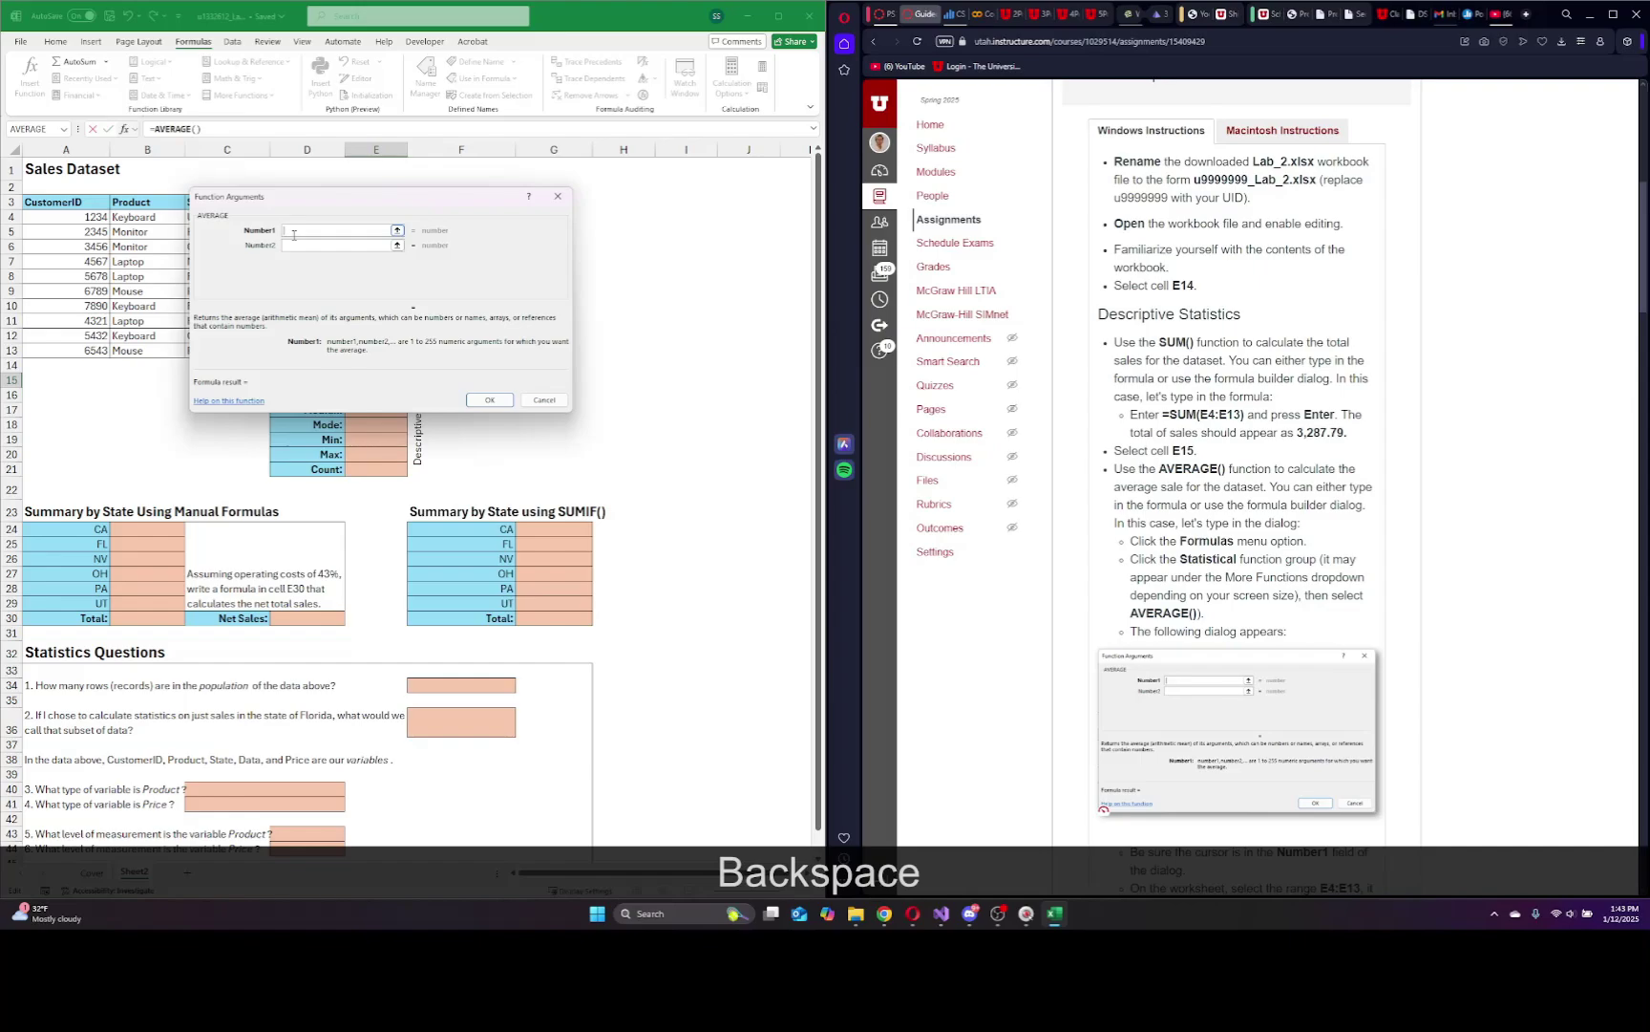
scroll(1237, 477, "down", 3)
type("e4")
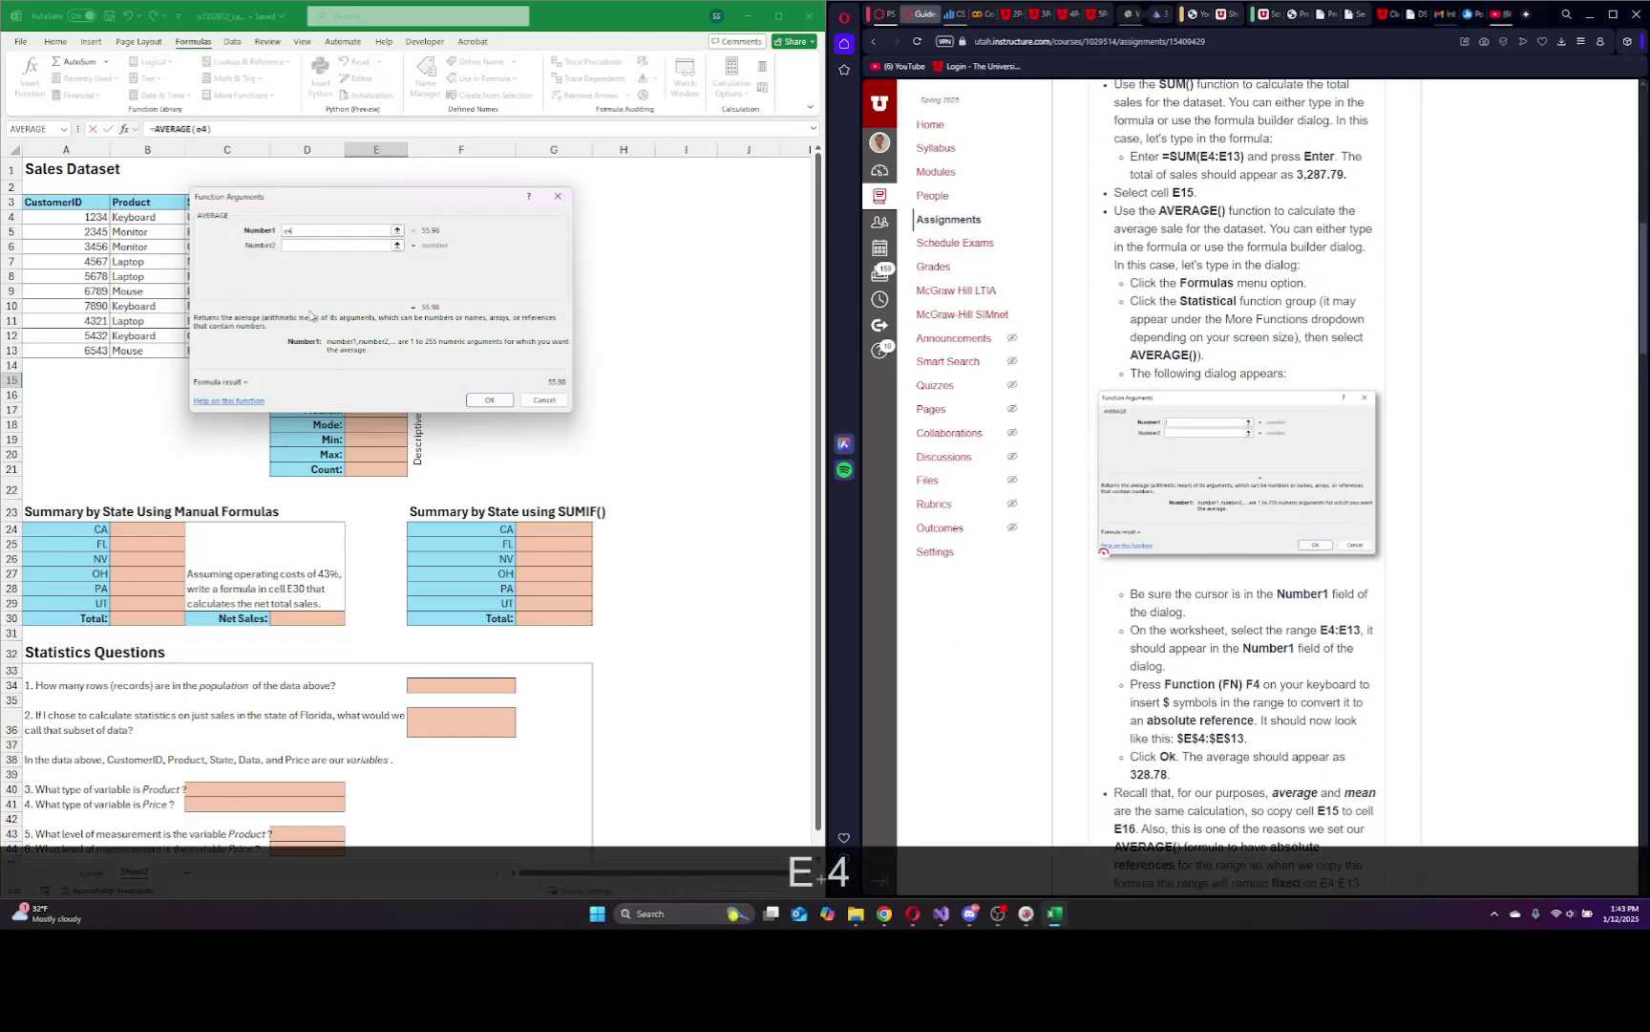
type(":e13")
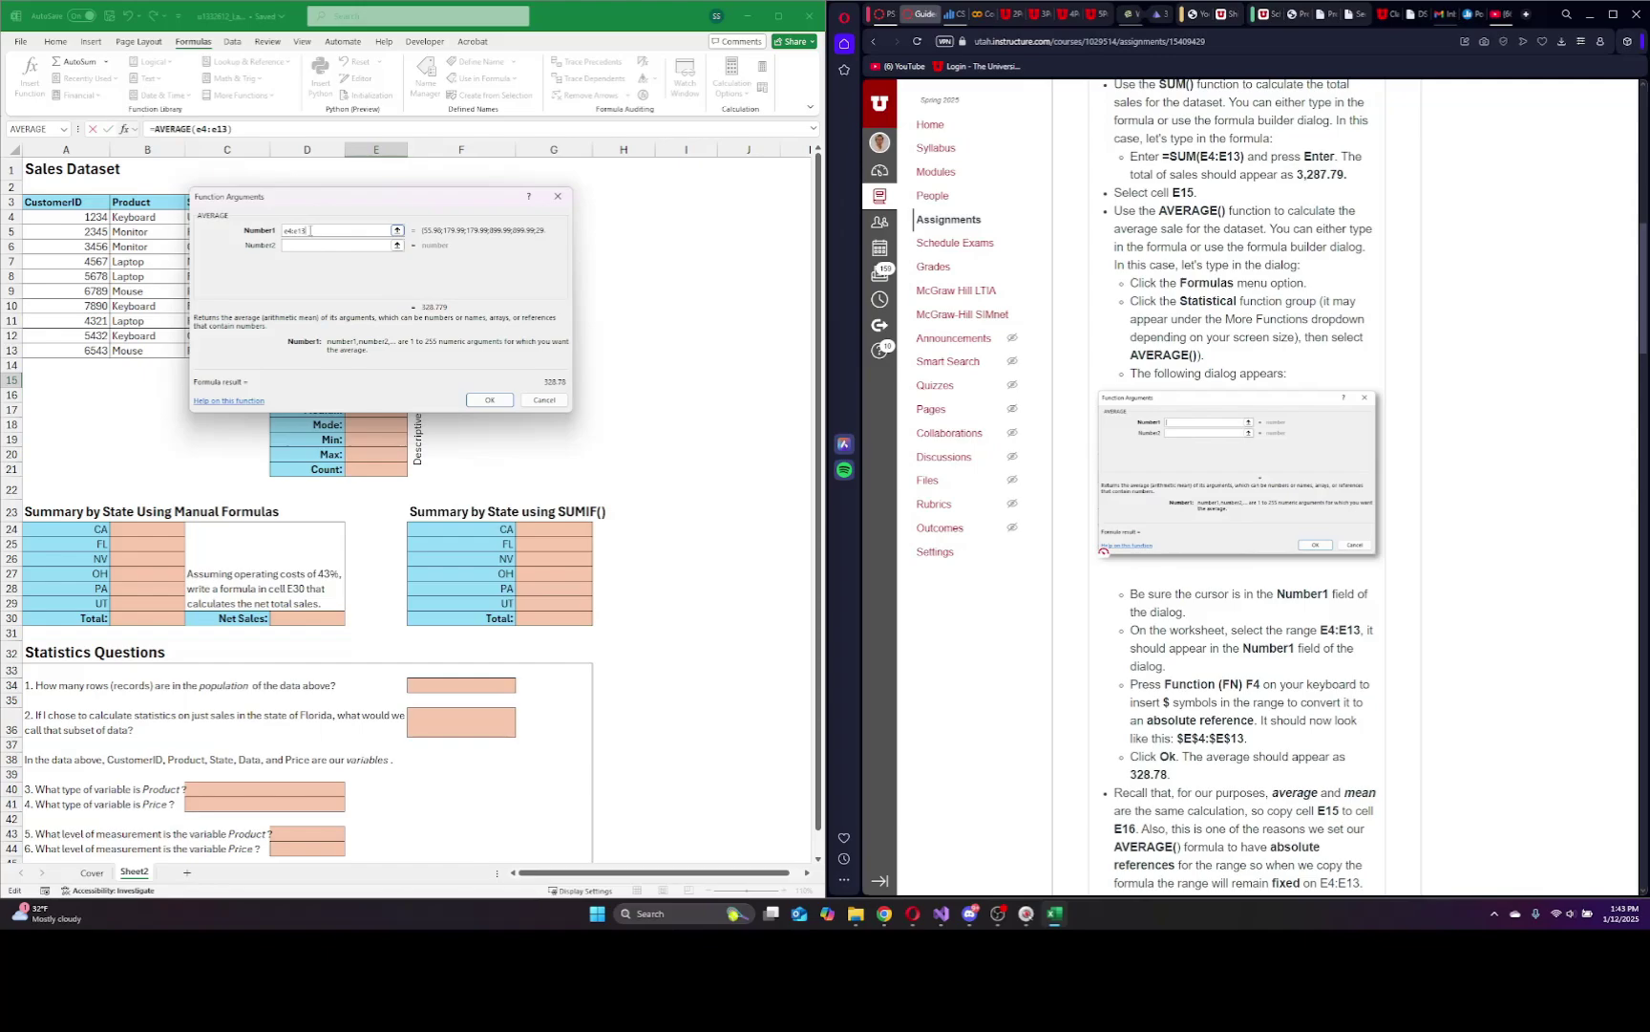
left_click_drag(310, 230, 254, 230)
key("F4")
left_click(332, 230)
left_click_drag(366, 185, 598, 212)
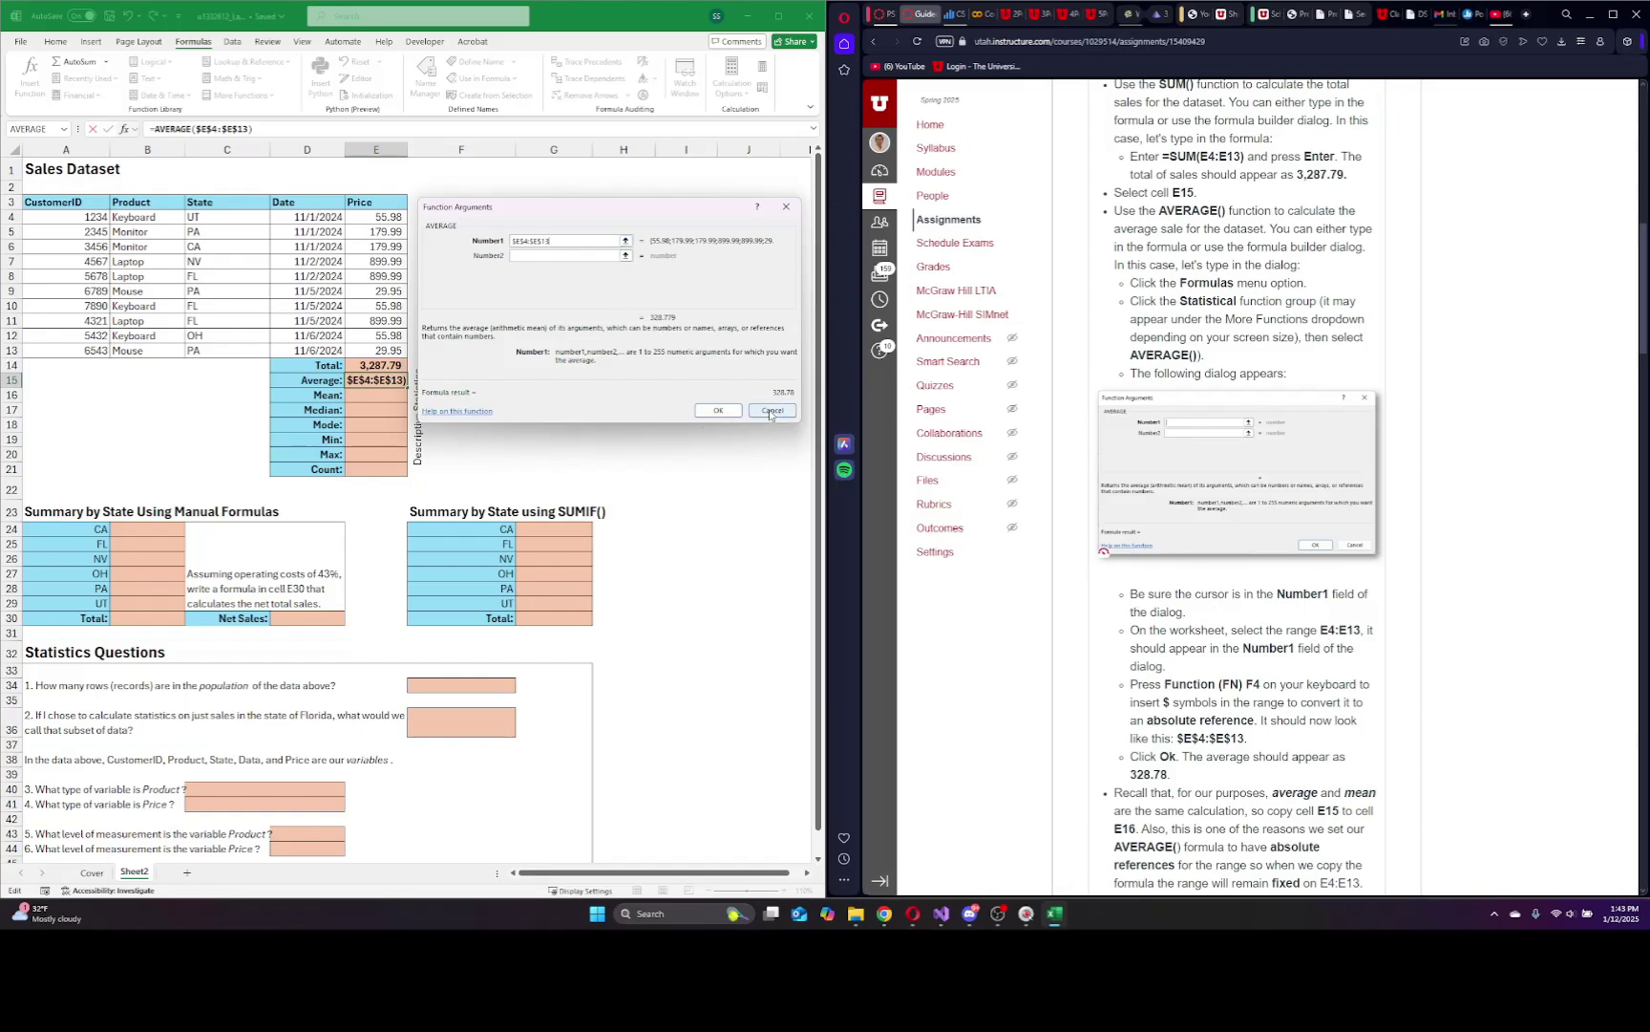
Confirm the E15 average and fill it down into E16, checking E16's formula.
left_click(719, 411)
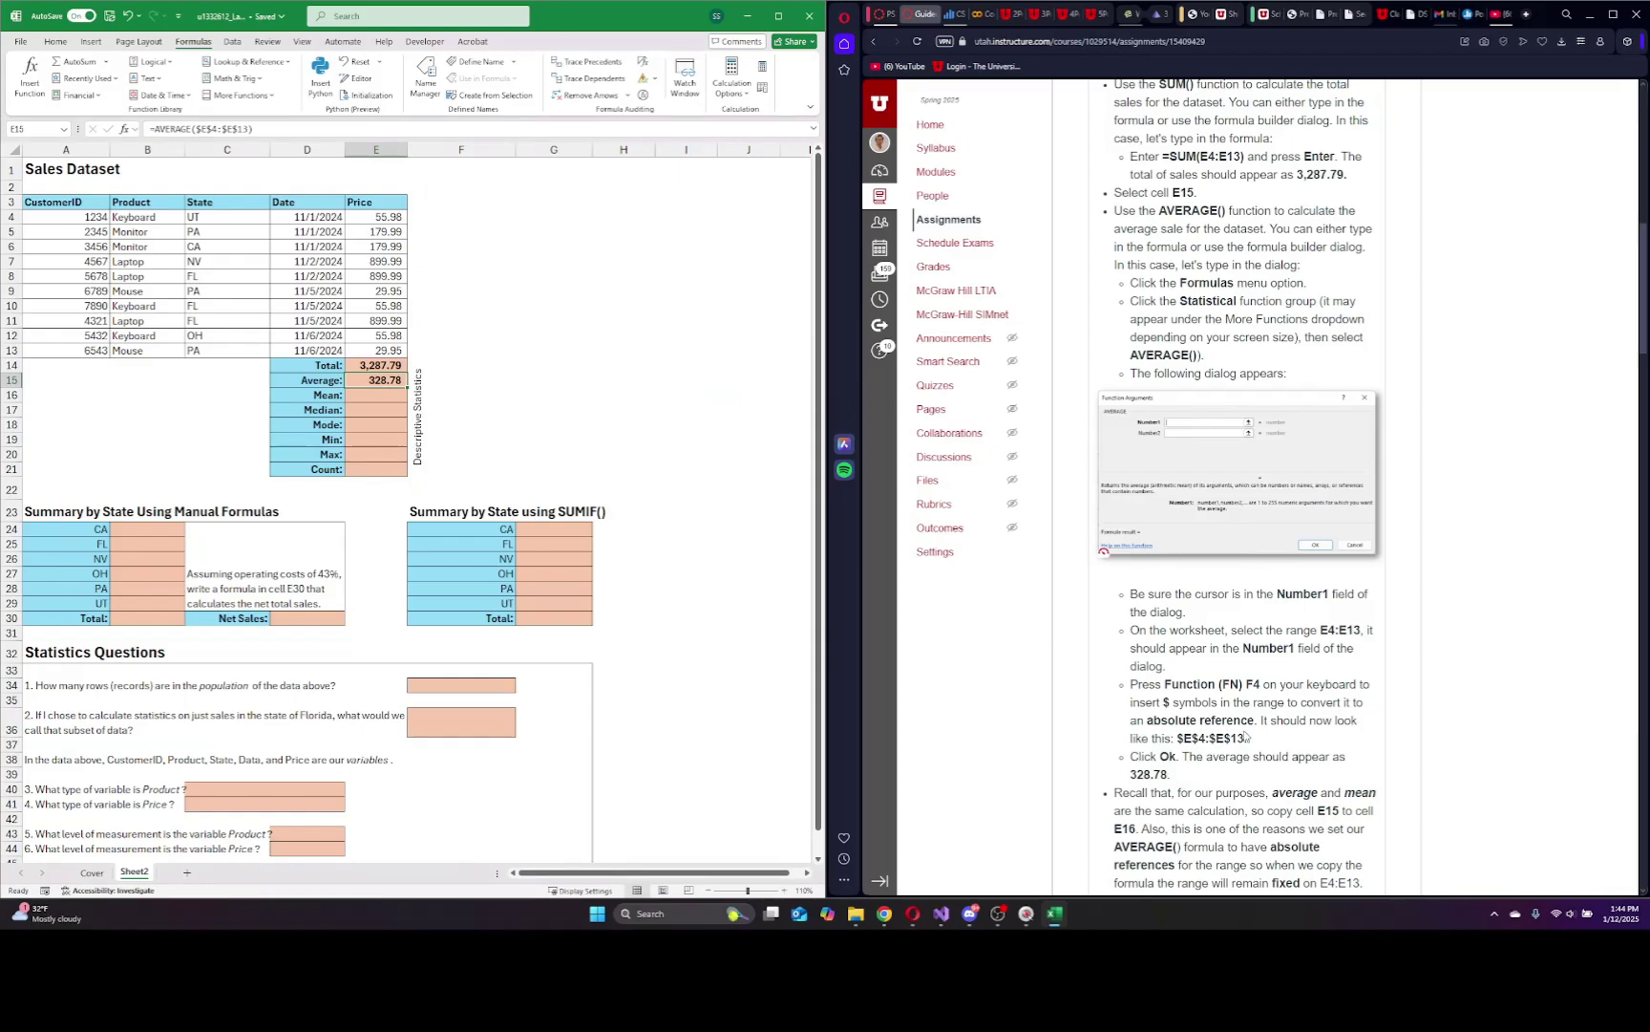
scroll(1273, 723, "down", 6)
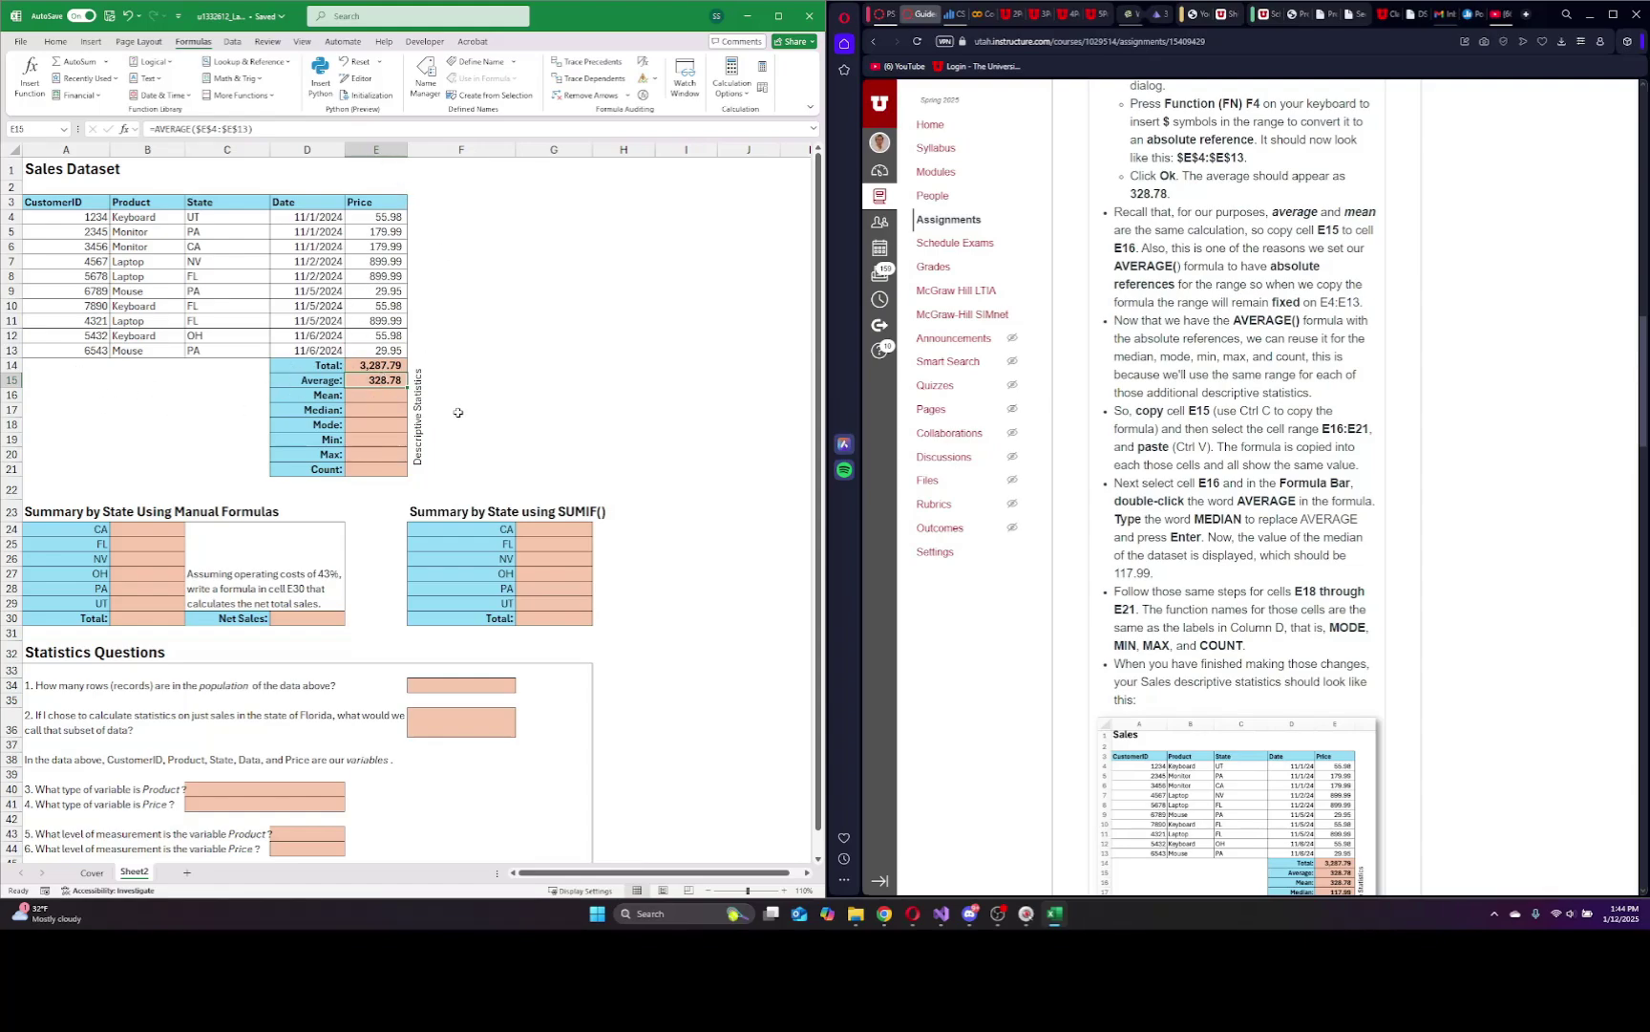
left_click_drag(409, 387, 408, 401)
left_click(395, 412)
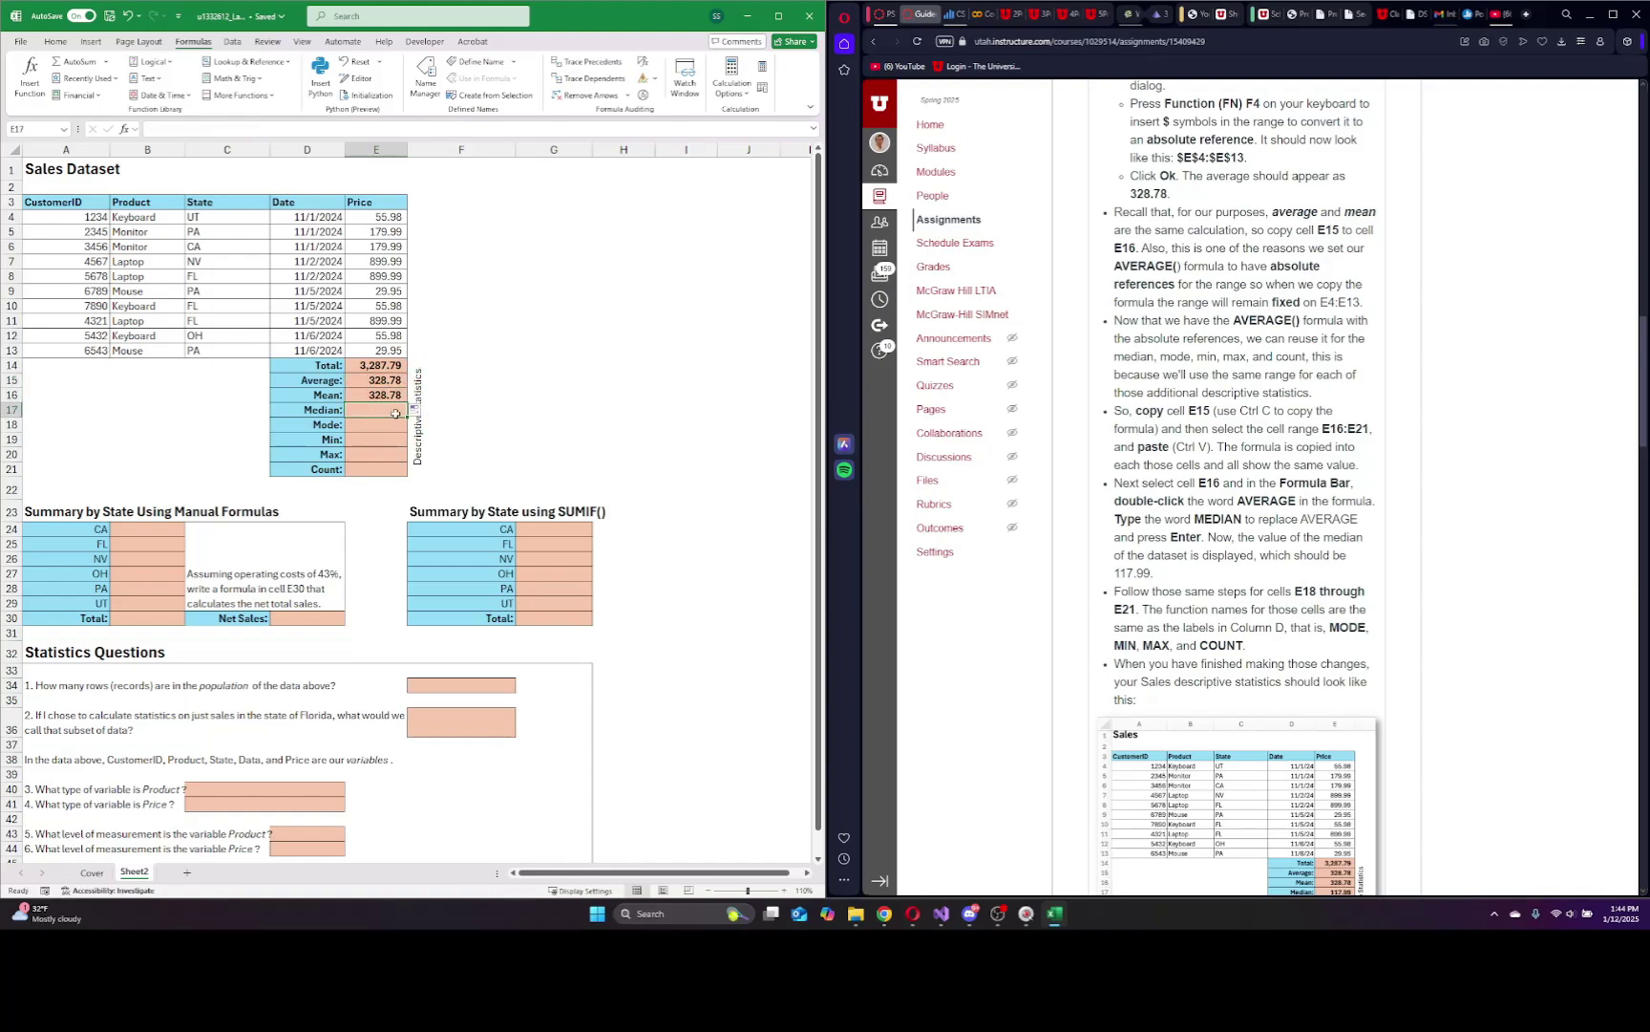
left_click(378, 394)
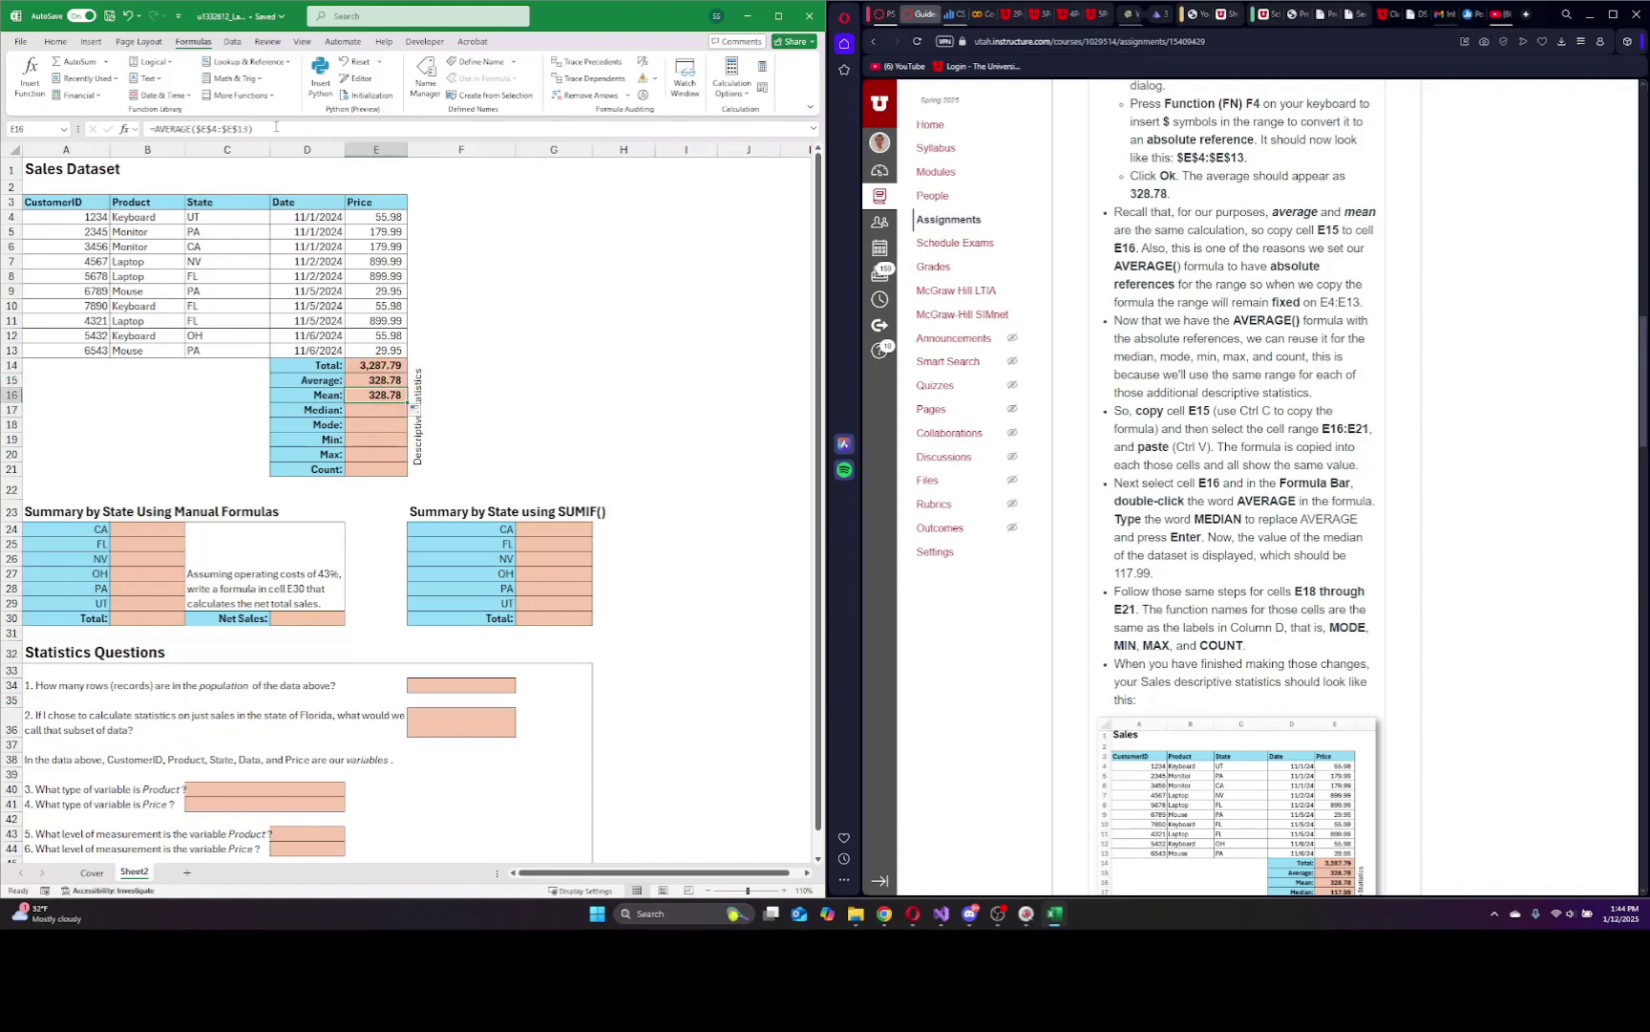
left_click(275, 126)
key("Escape")
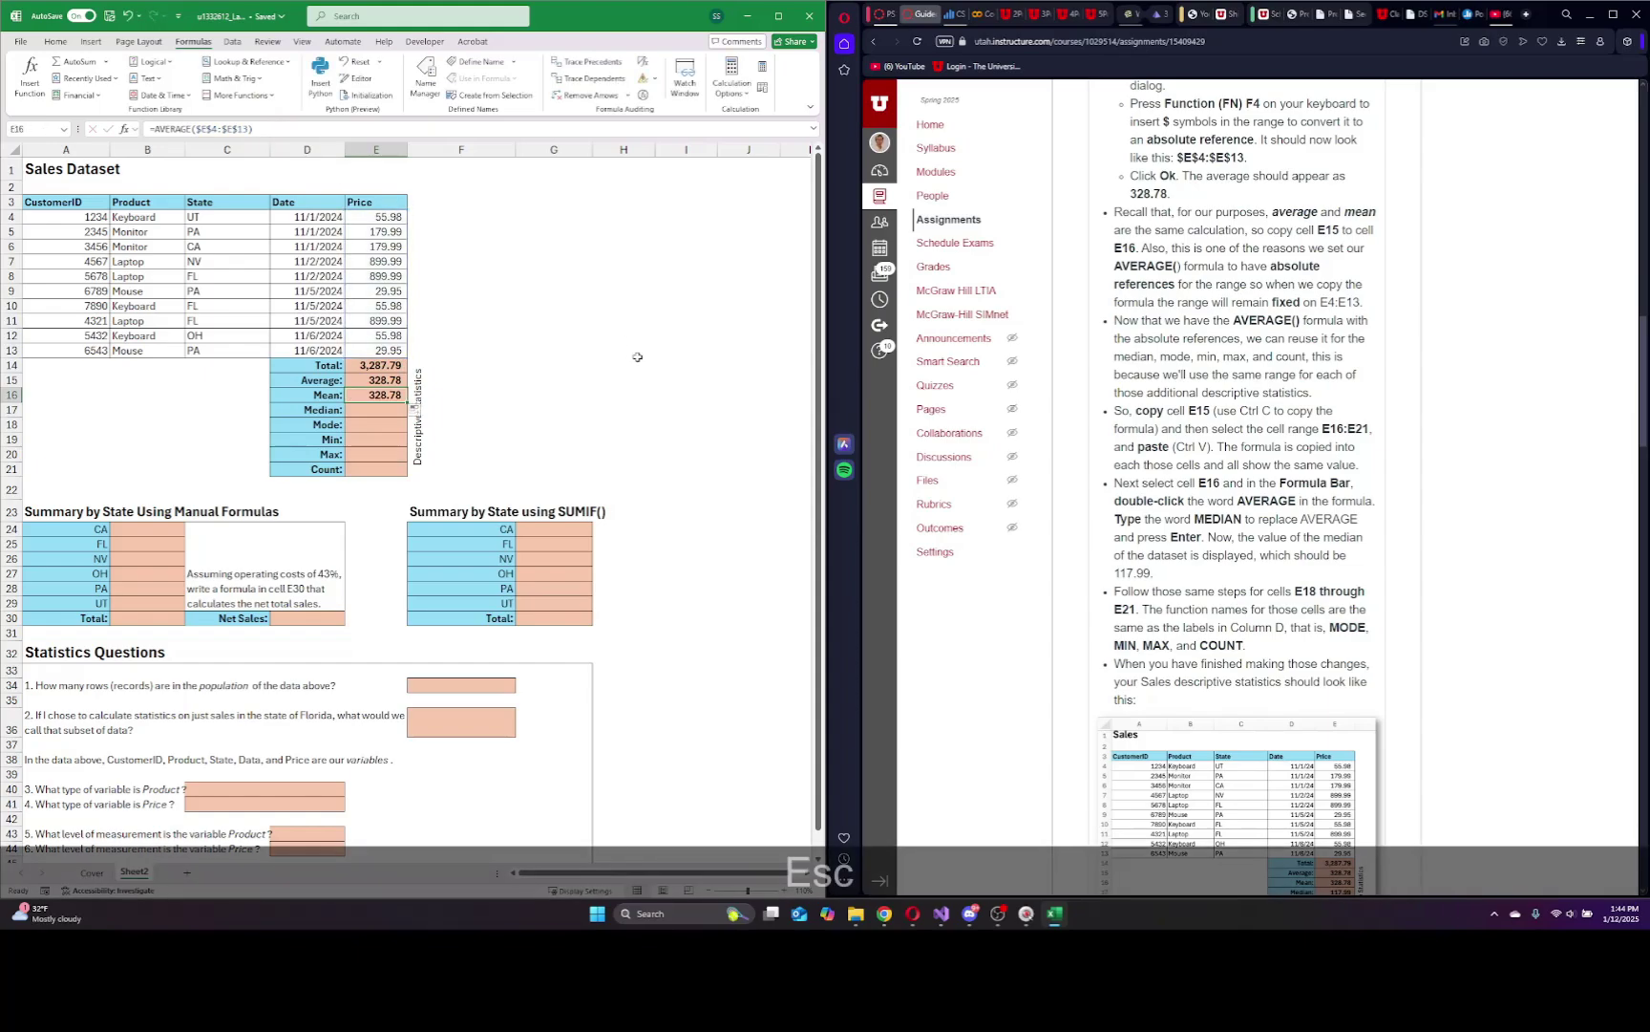
Change E15 to a relative E4:E13 range and fill it to E16 to compare the shifted formula.
left_click(375, 380)
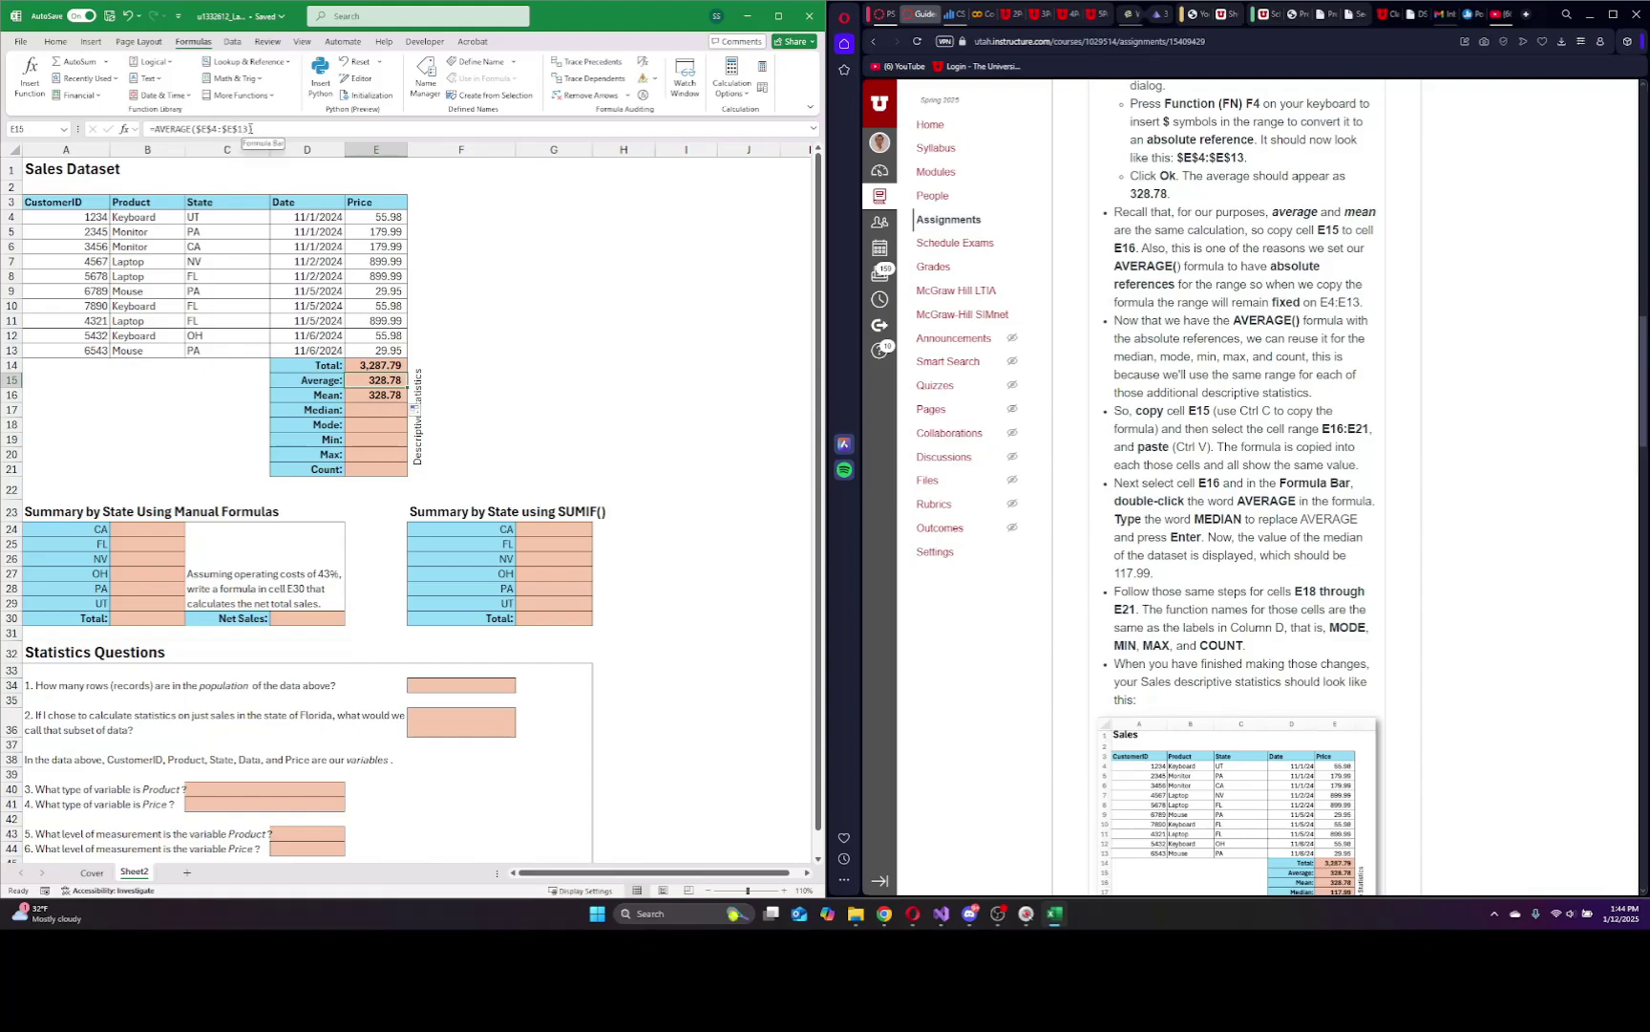
left_click_drag(246, 127, 196, 128)
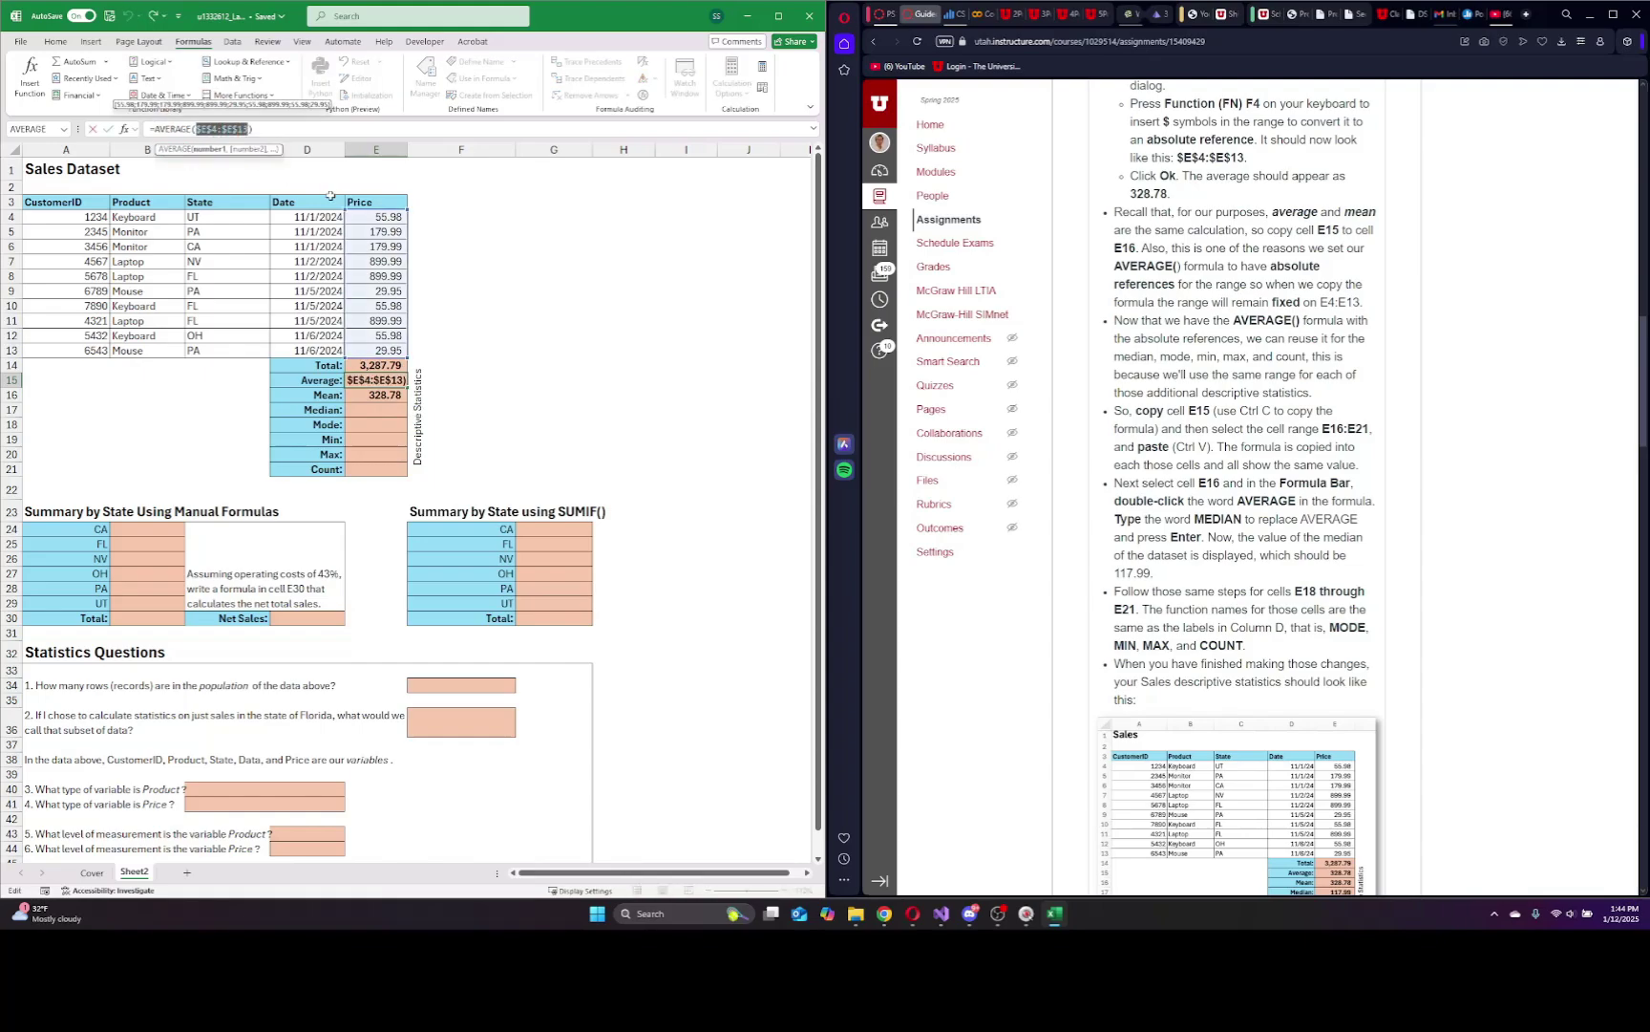
type("e4:e13")
key("Return")
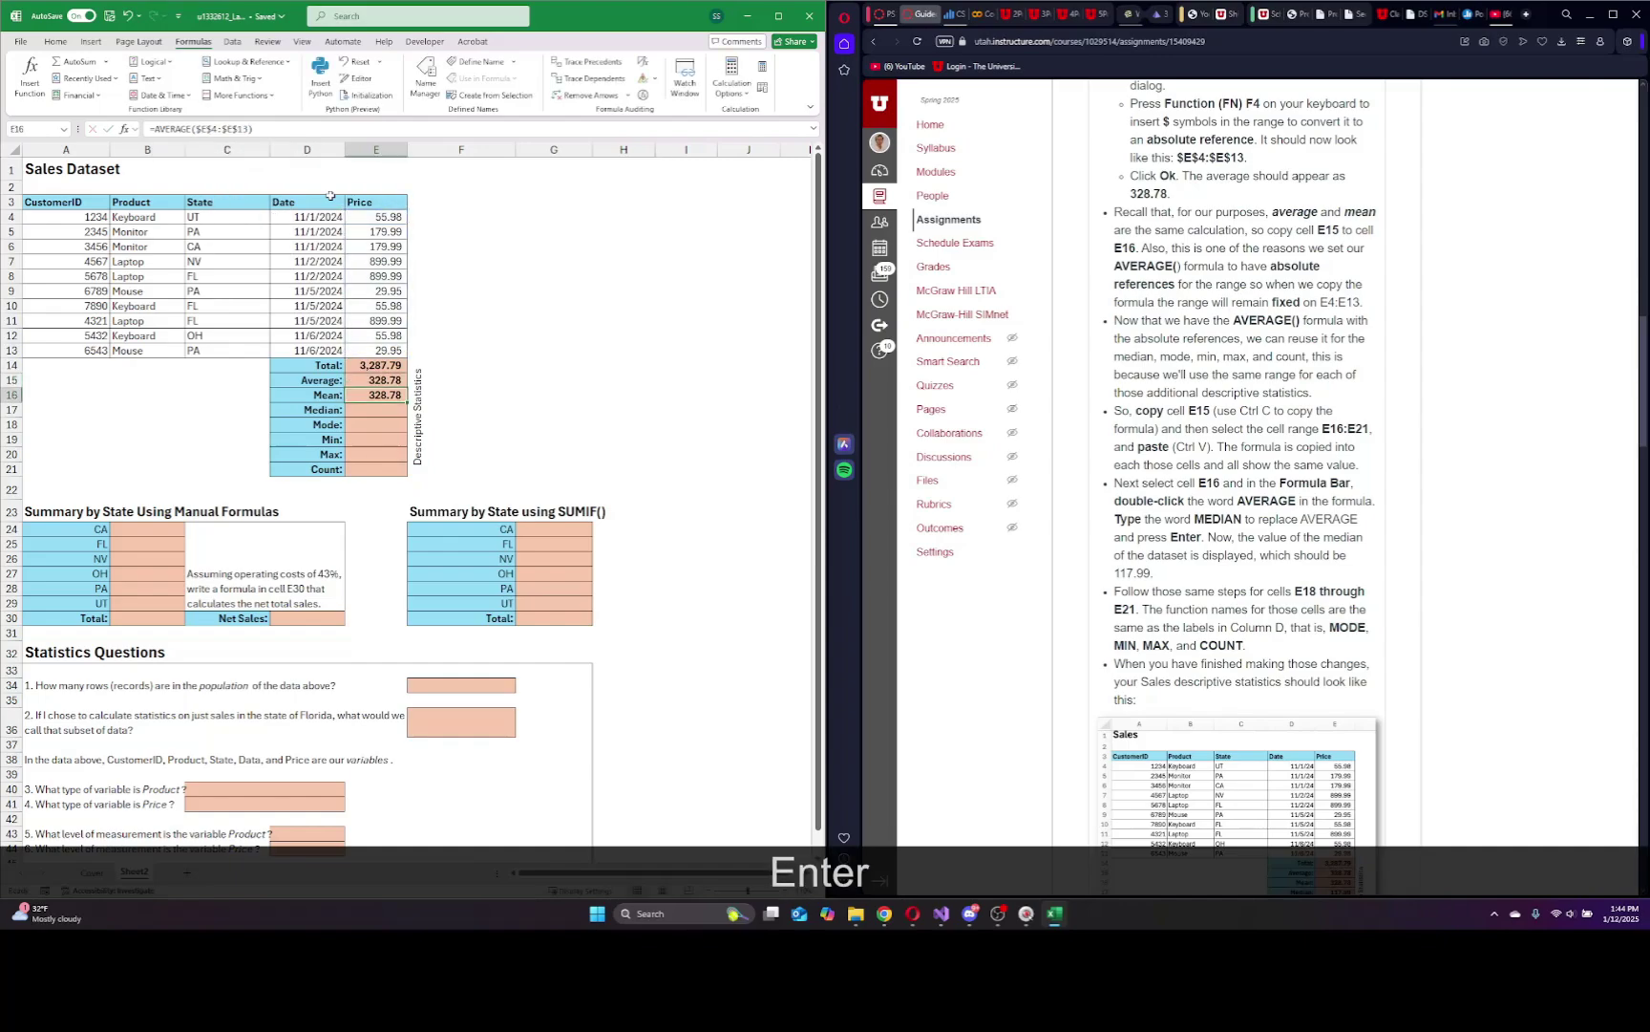
left_click(382, 380)
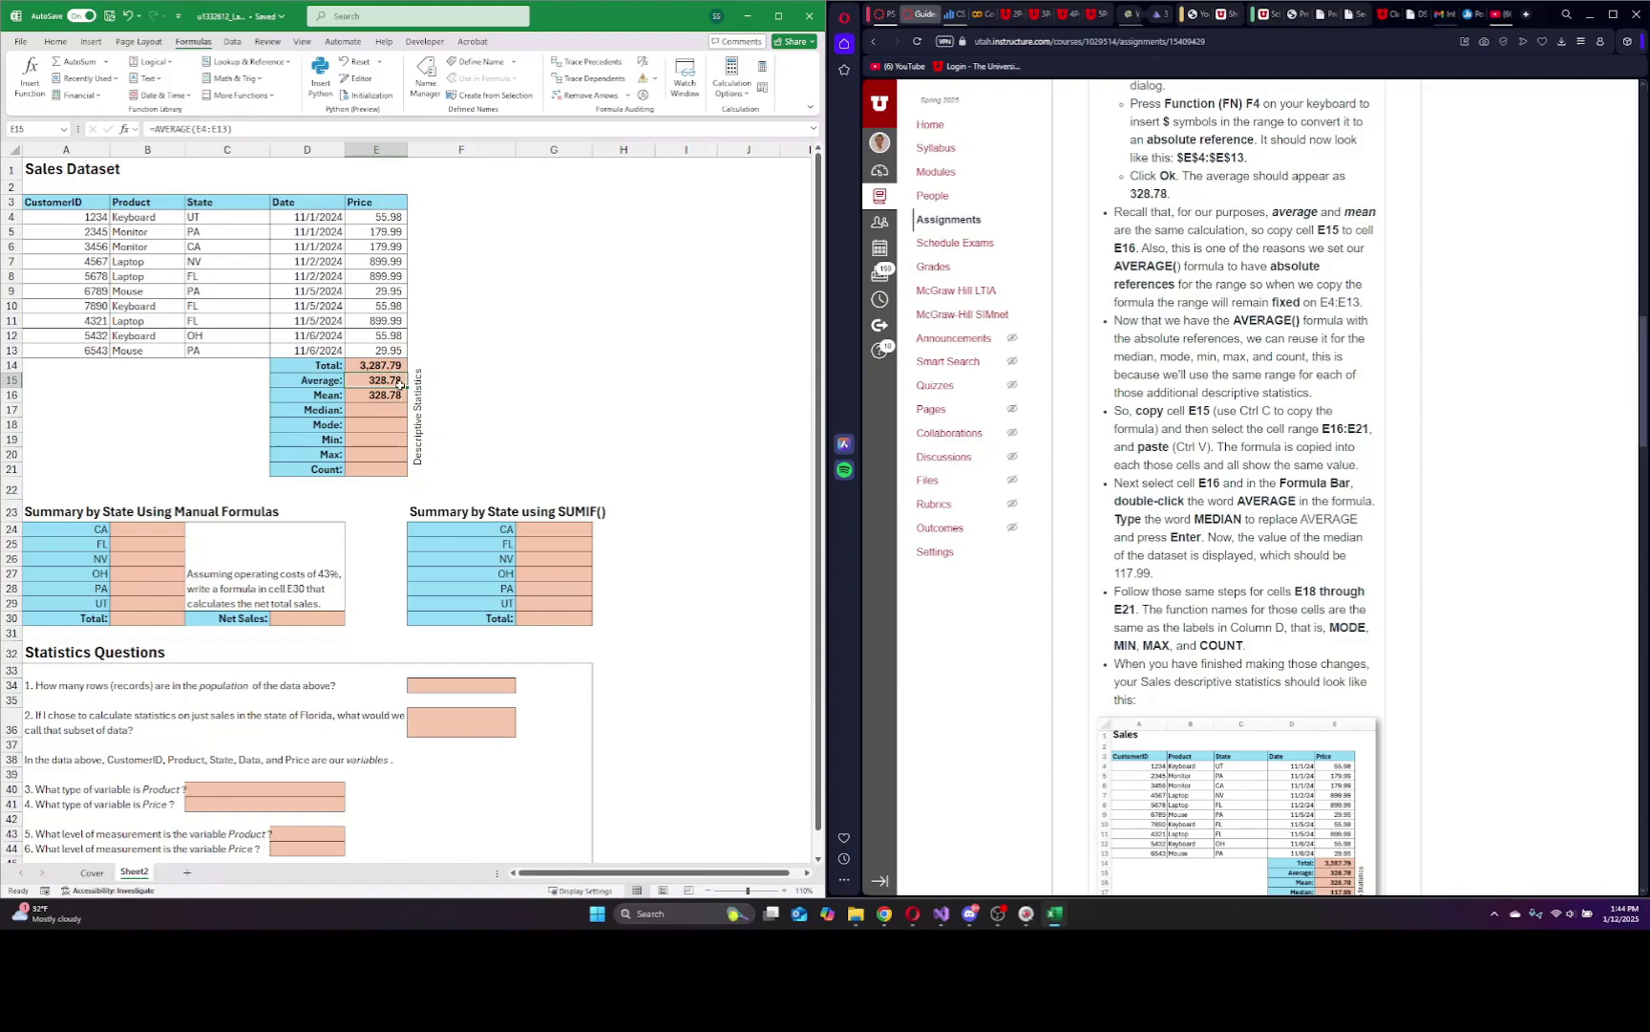
left_click_drag(407, 388, 406, 401)
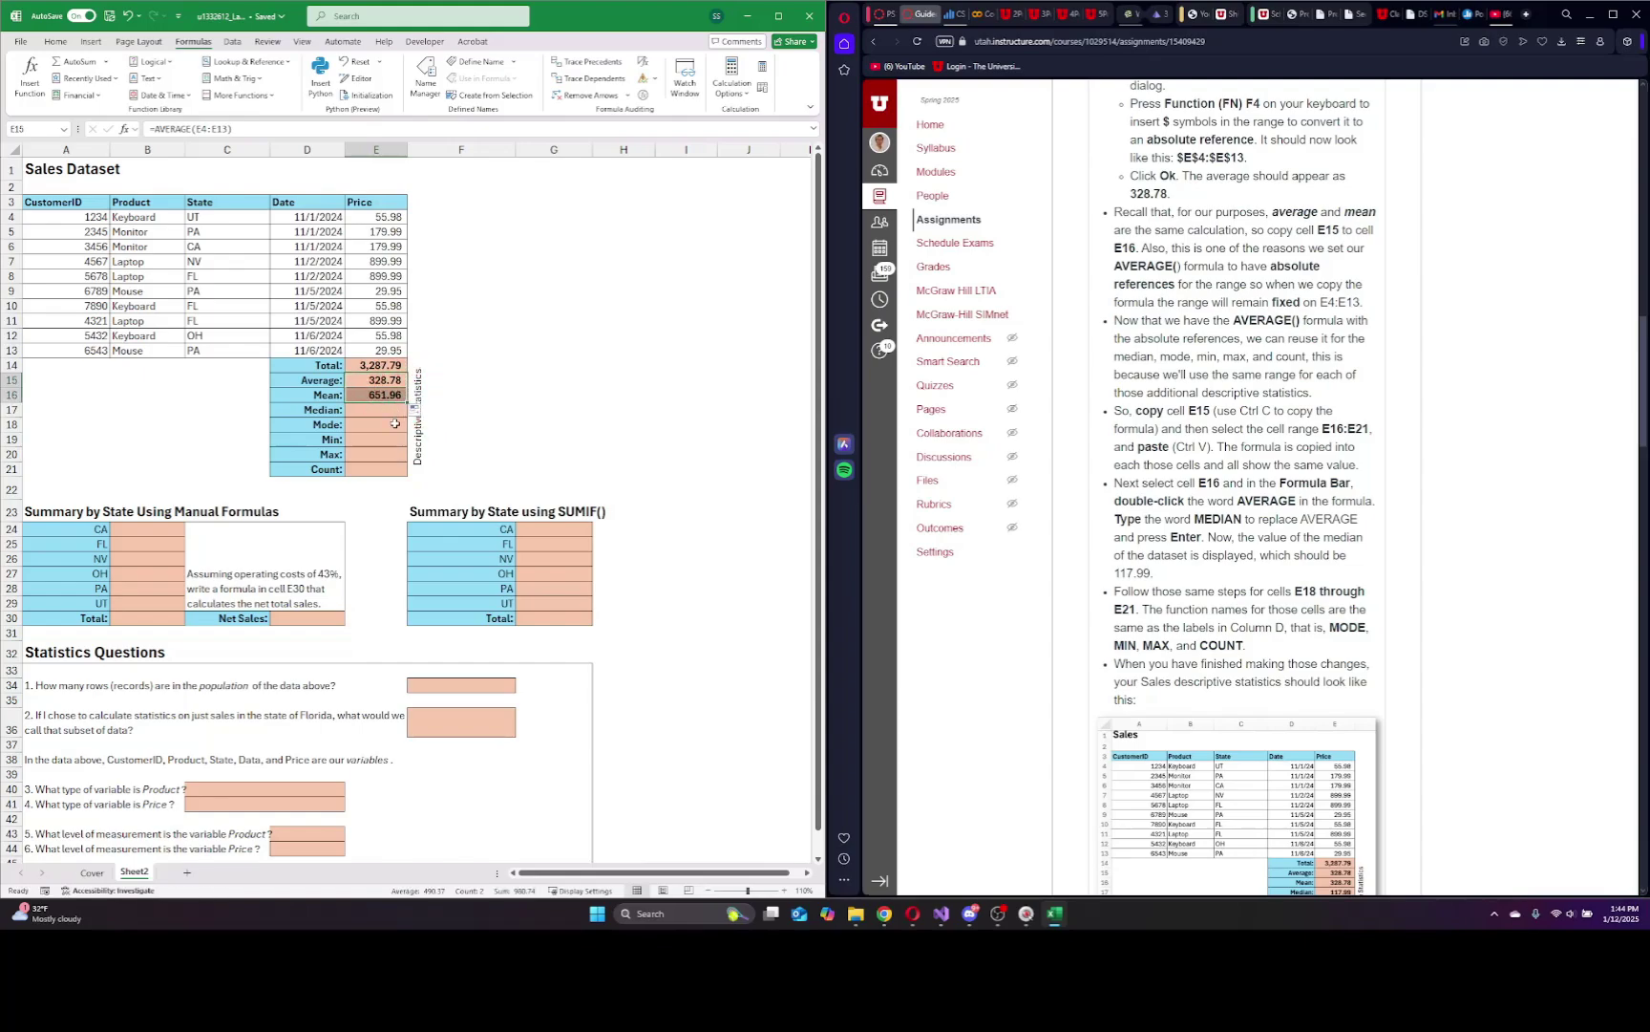
left_click(394, 423)
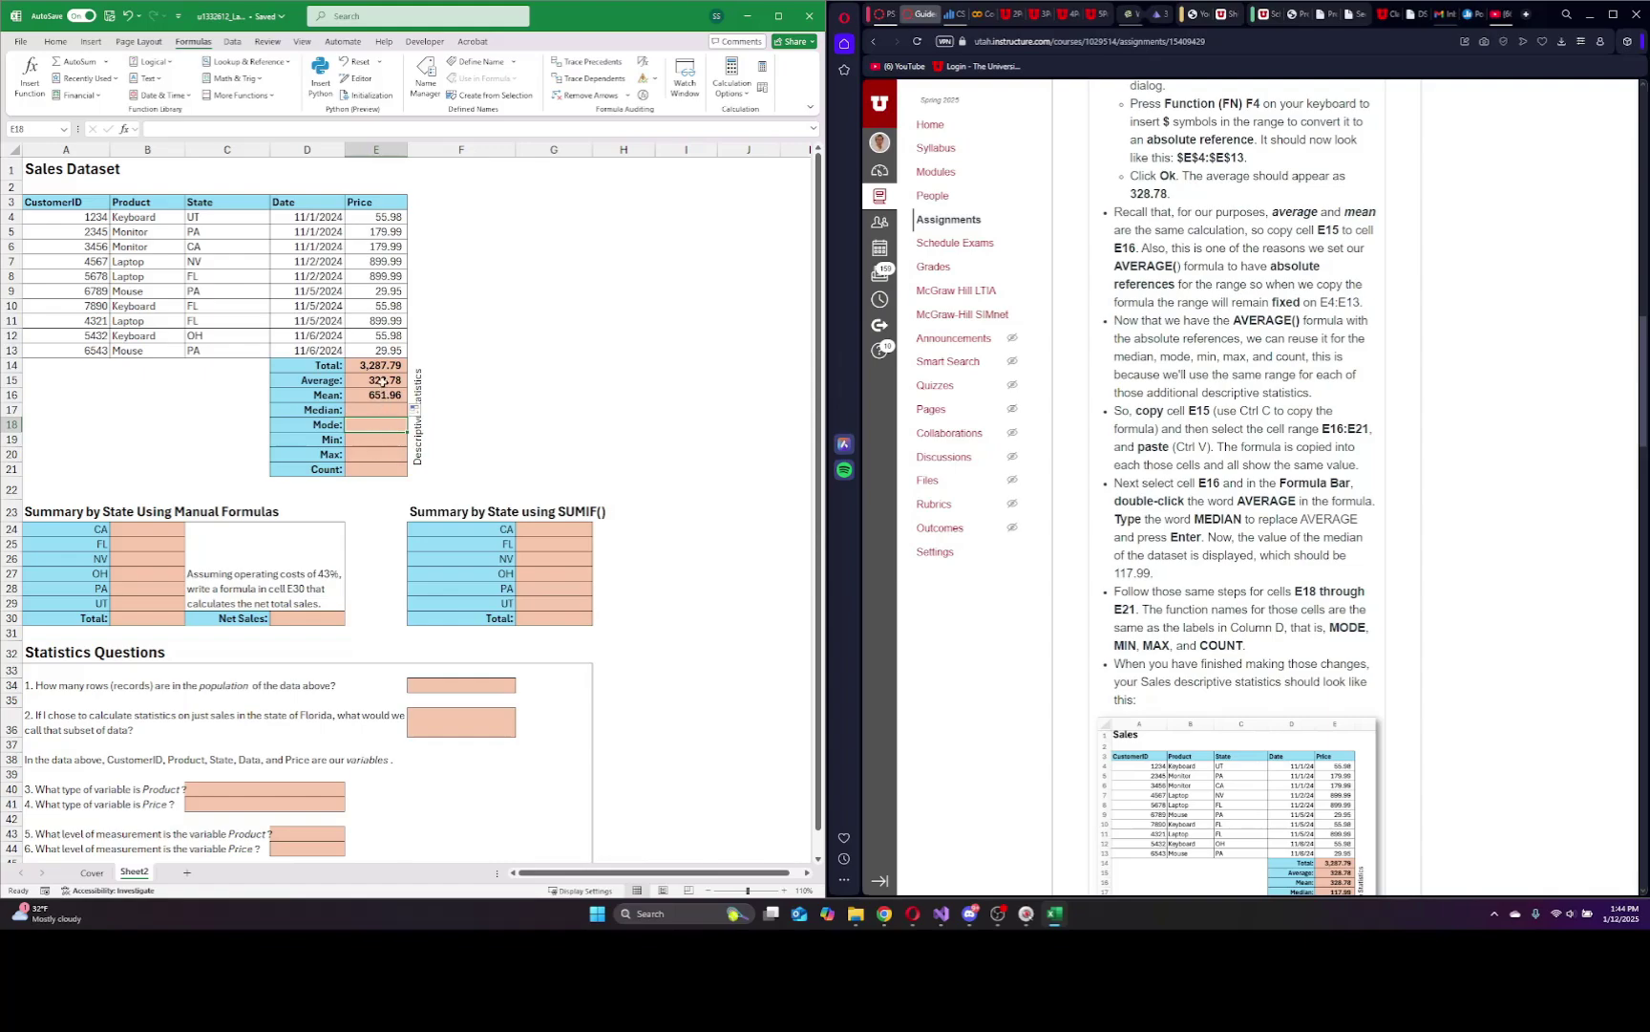
left_click(383, 381)
left_click(227, 131)
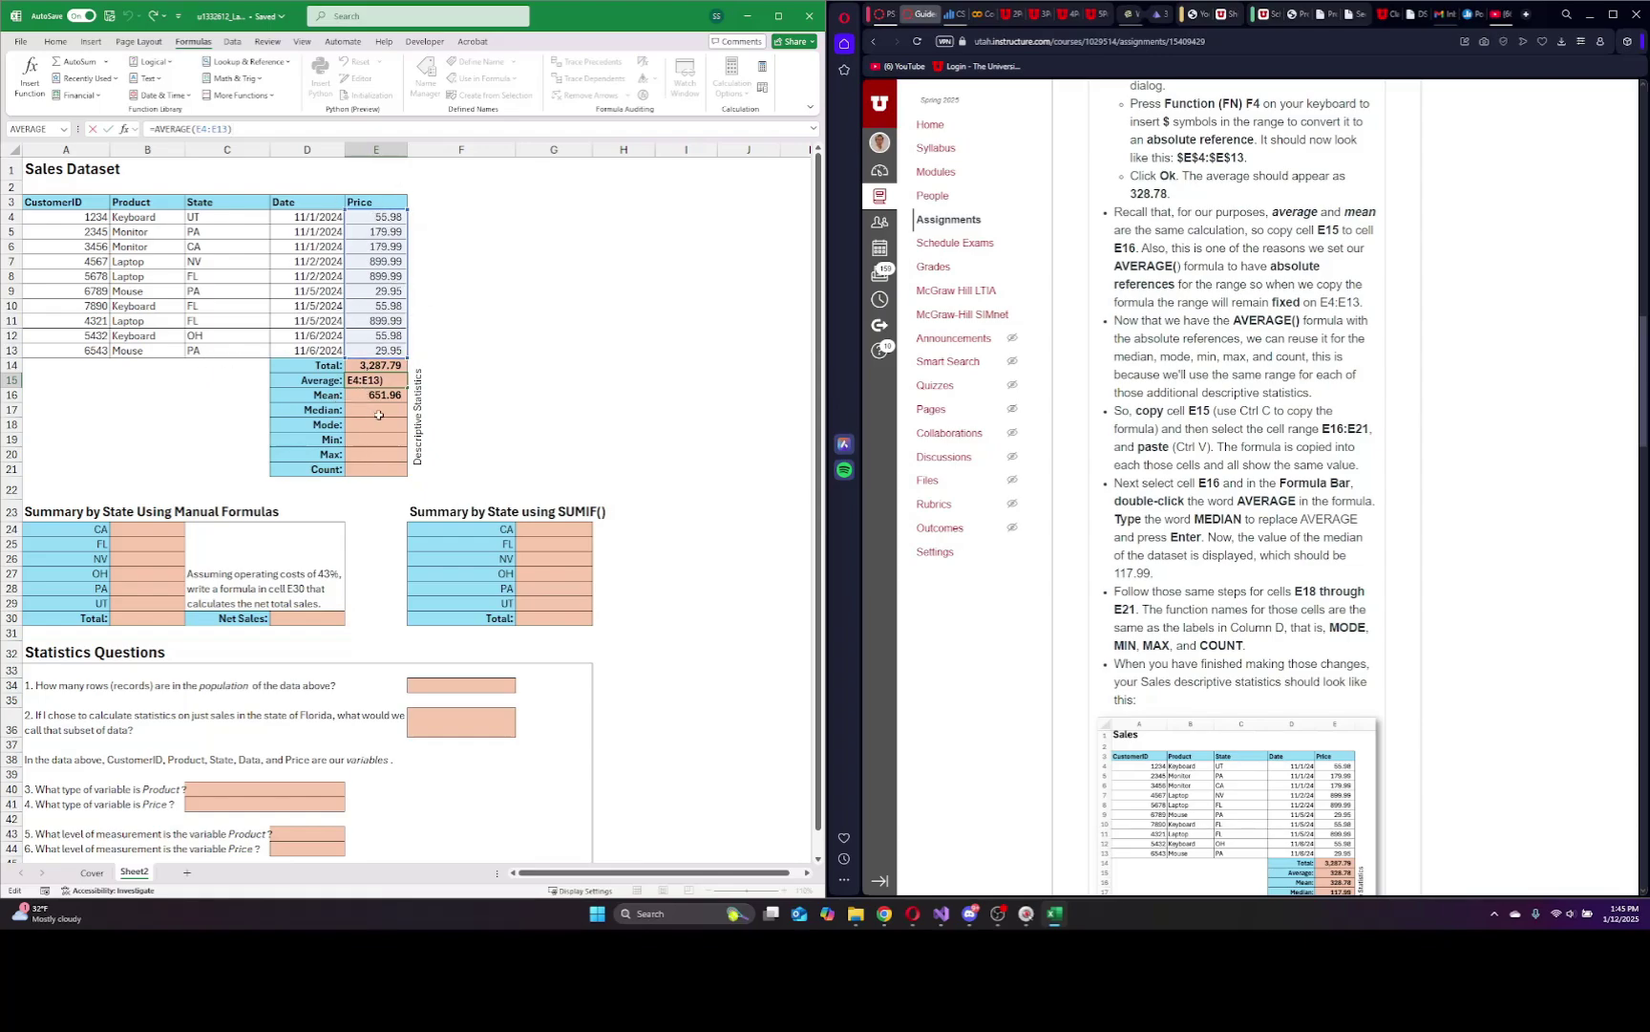
key("Escape")
left_click(387, 397)
left_click(234, 129)
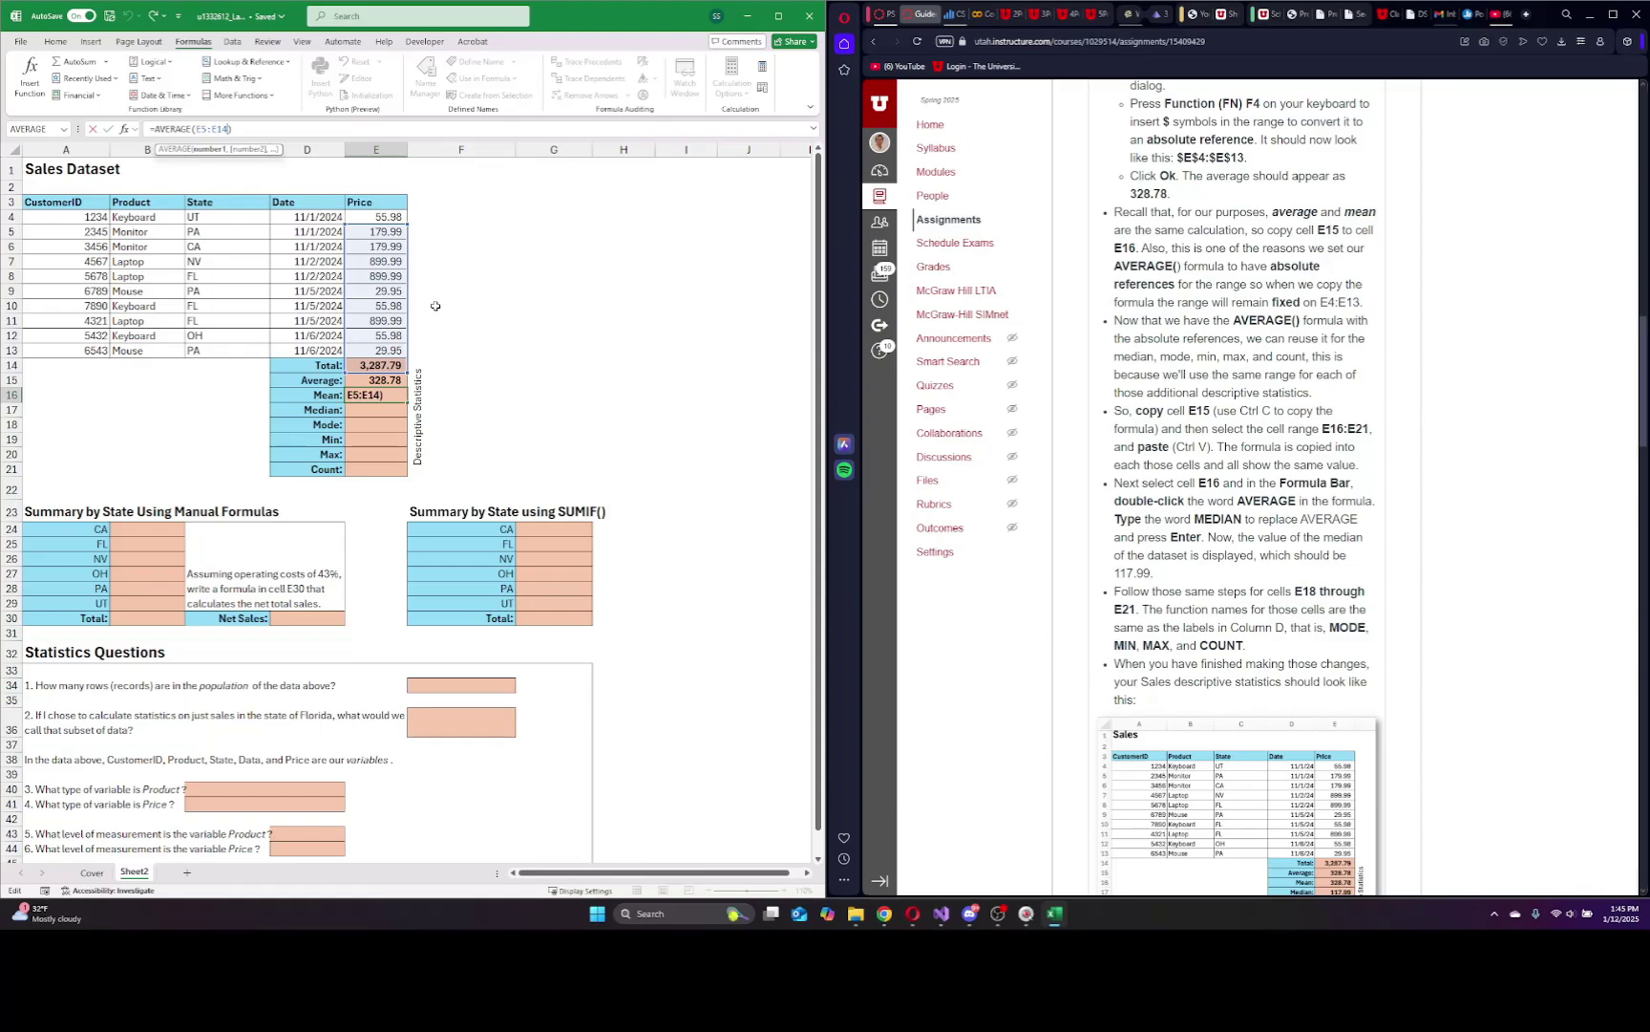
key("Escape")
Restore E15's absolute $E$4:$E$13 range and refill E16, both showing 328.78.
left_click(384, 382)
left_click_drag(230, 131, 195, 130)
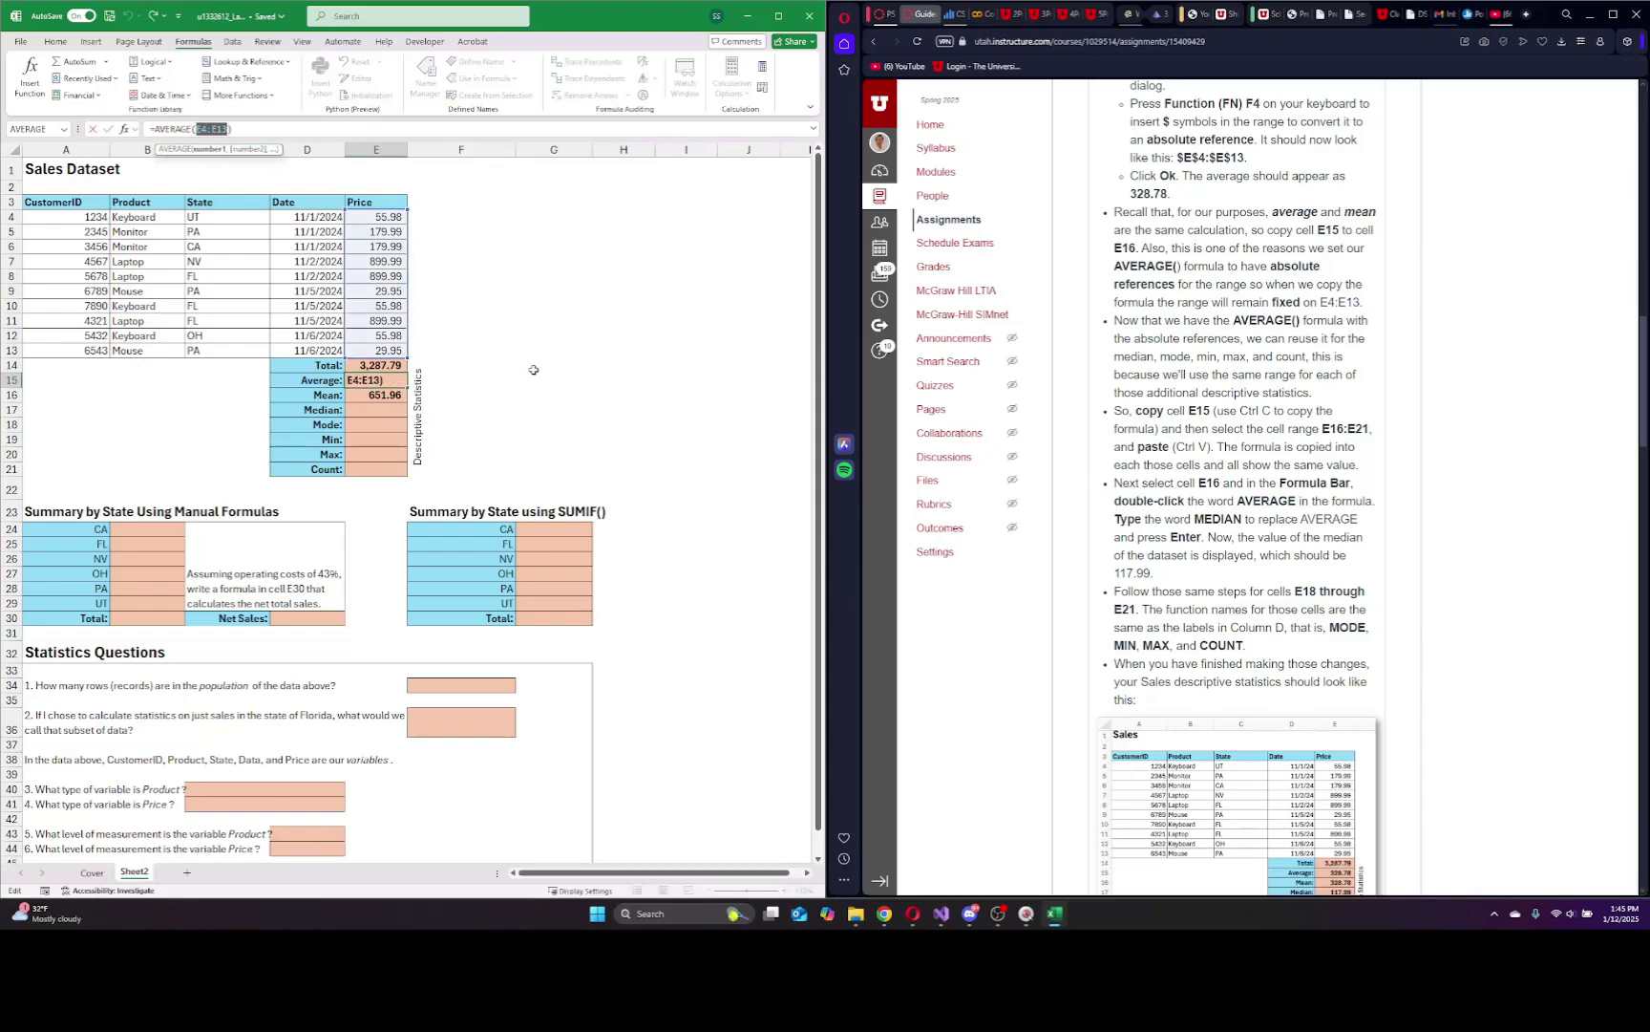
key("F4")
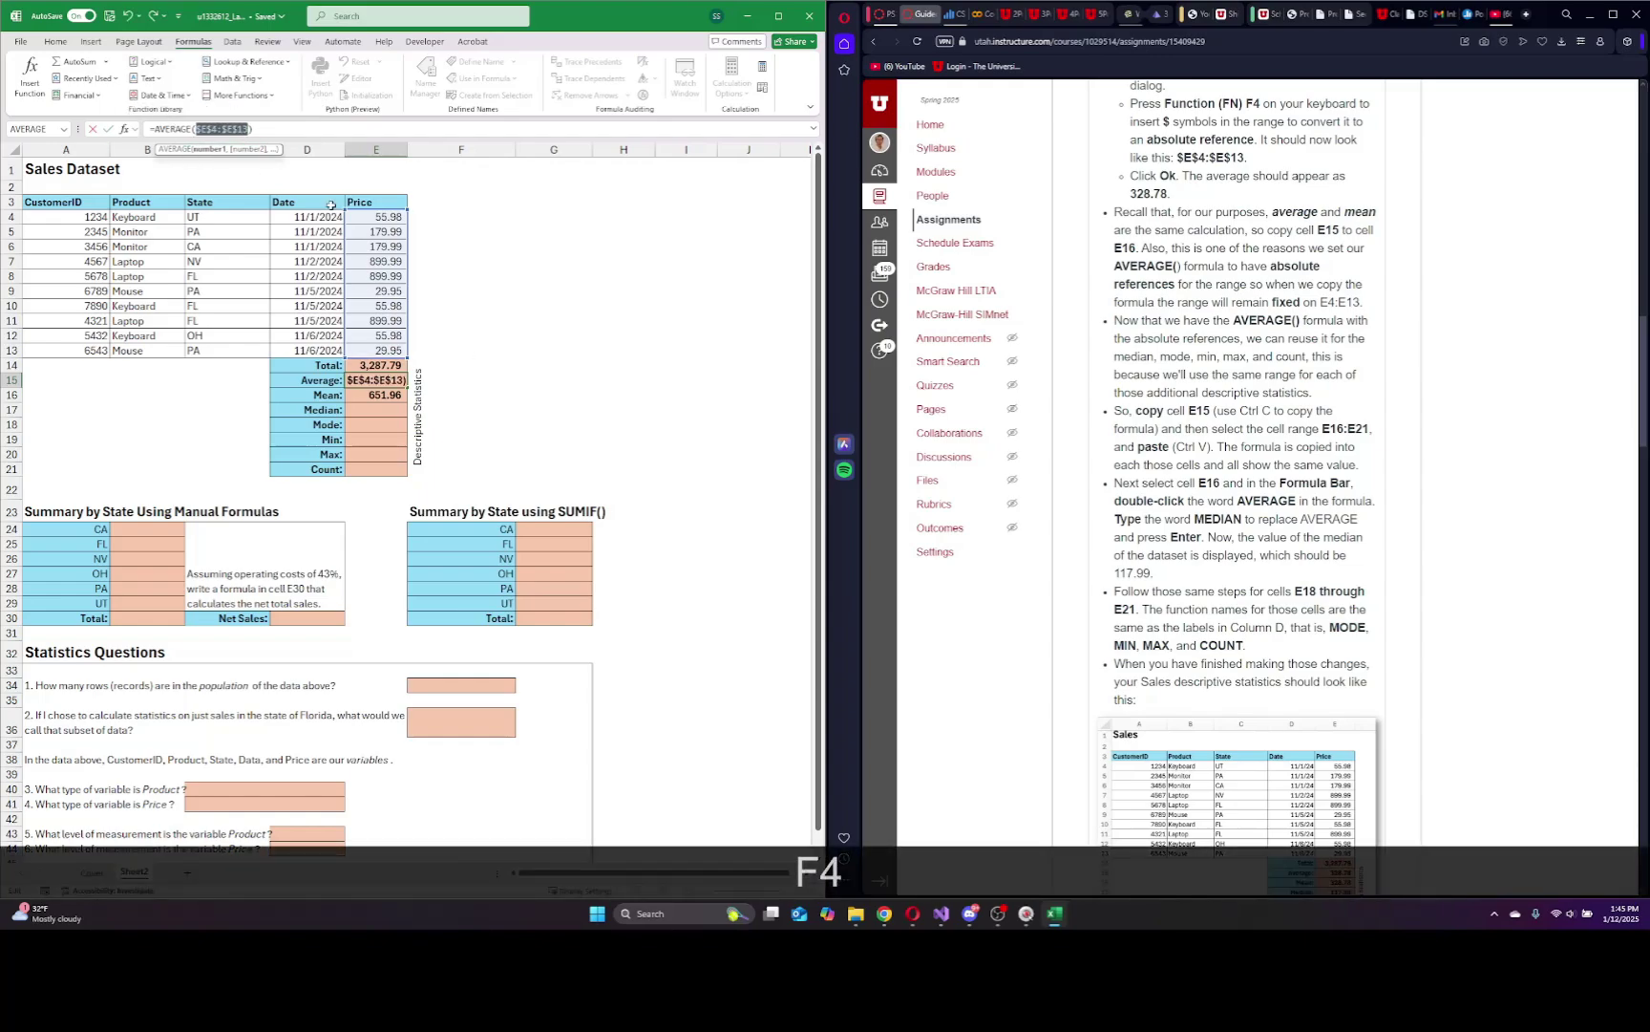
left_click(376, 440)
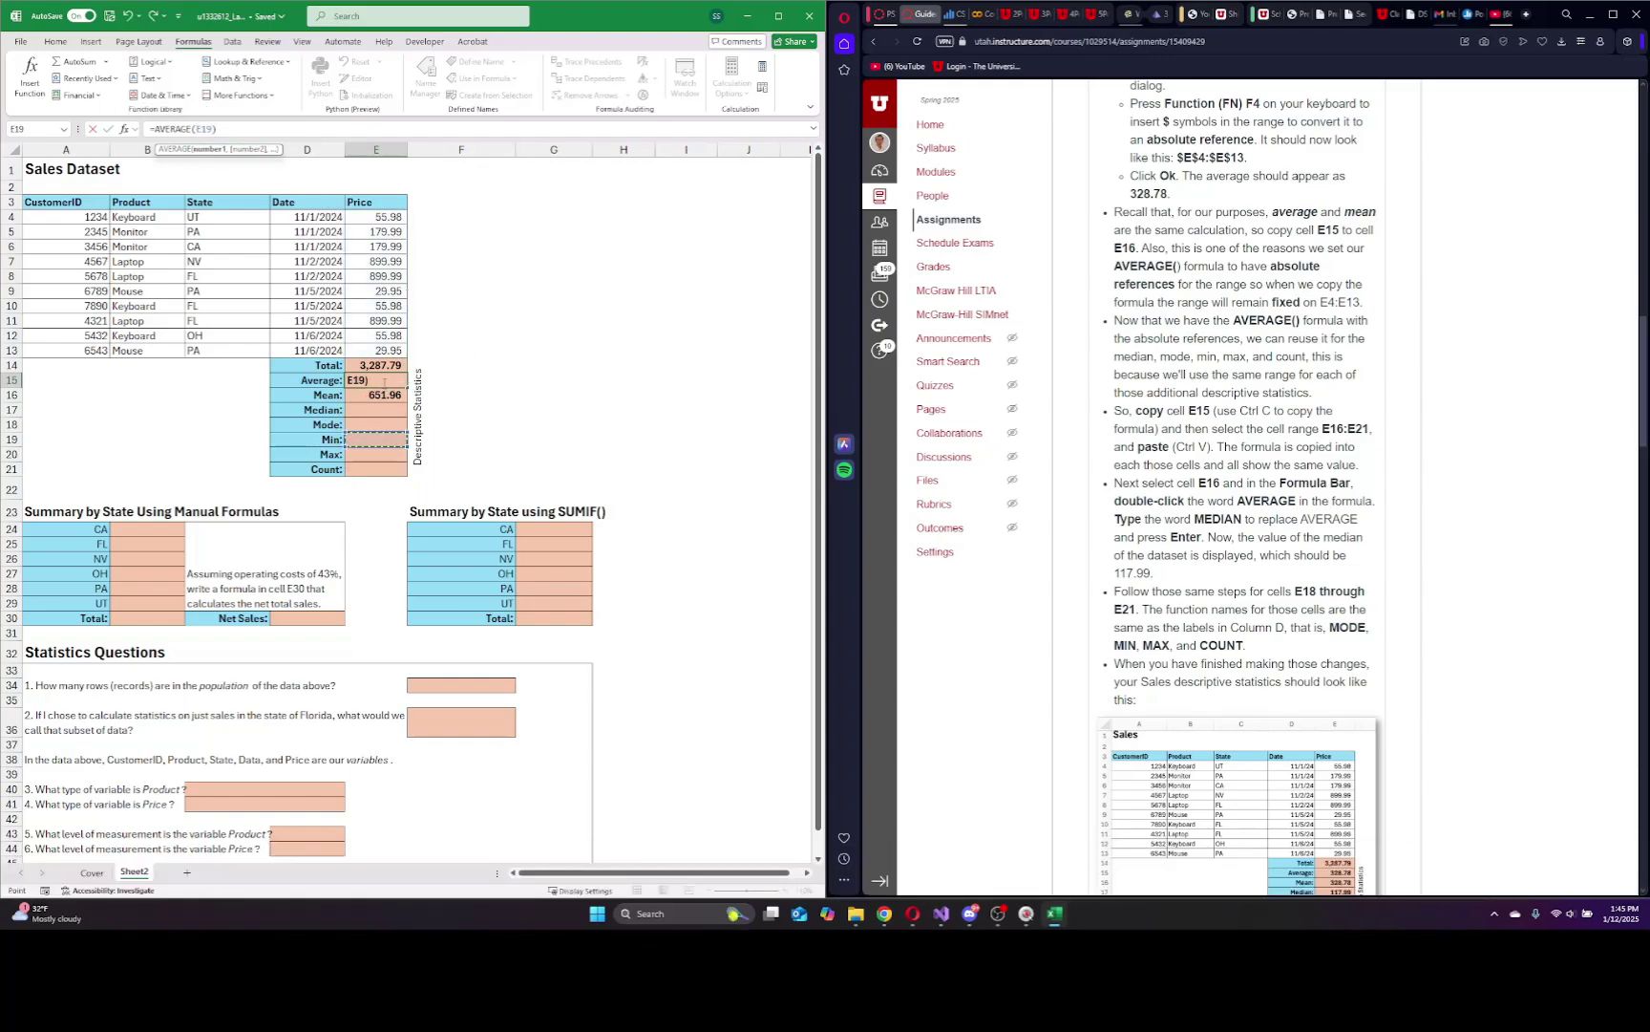
key("Escape")
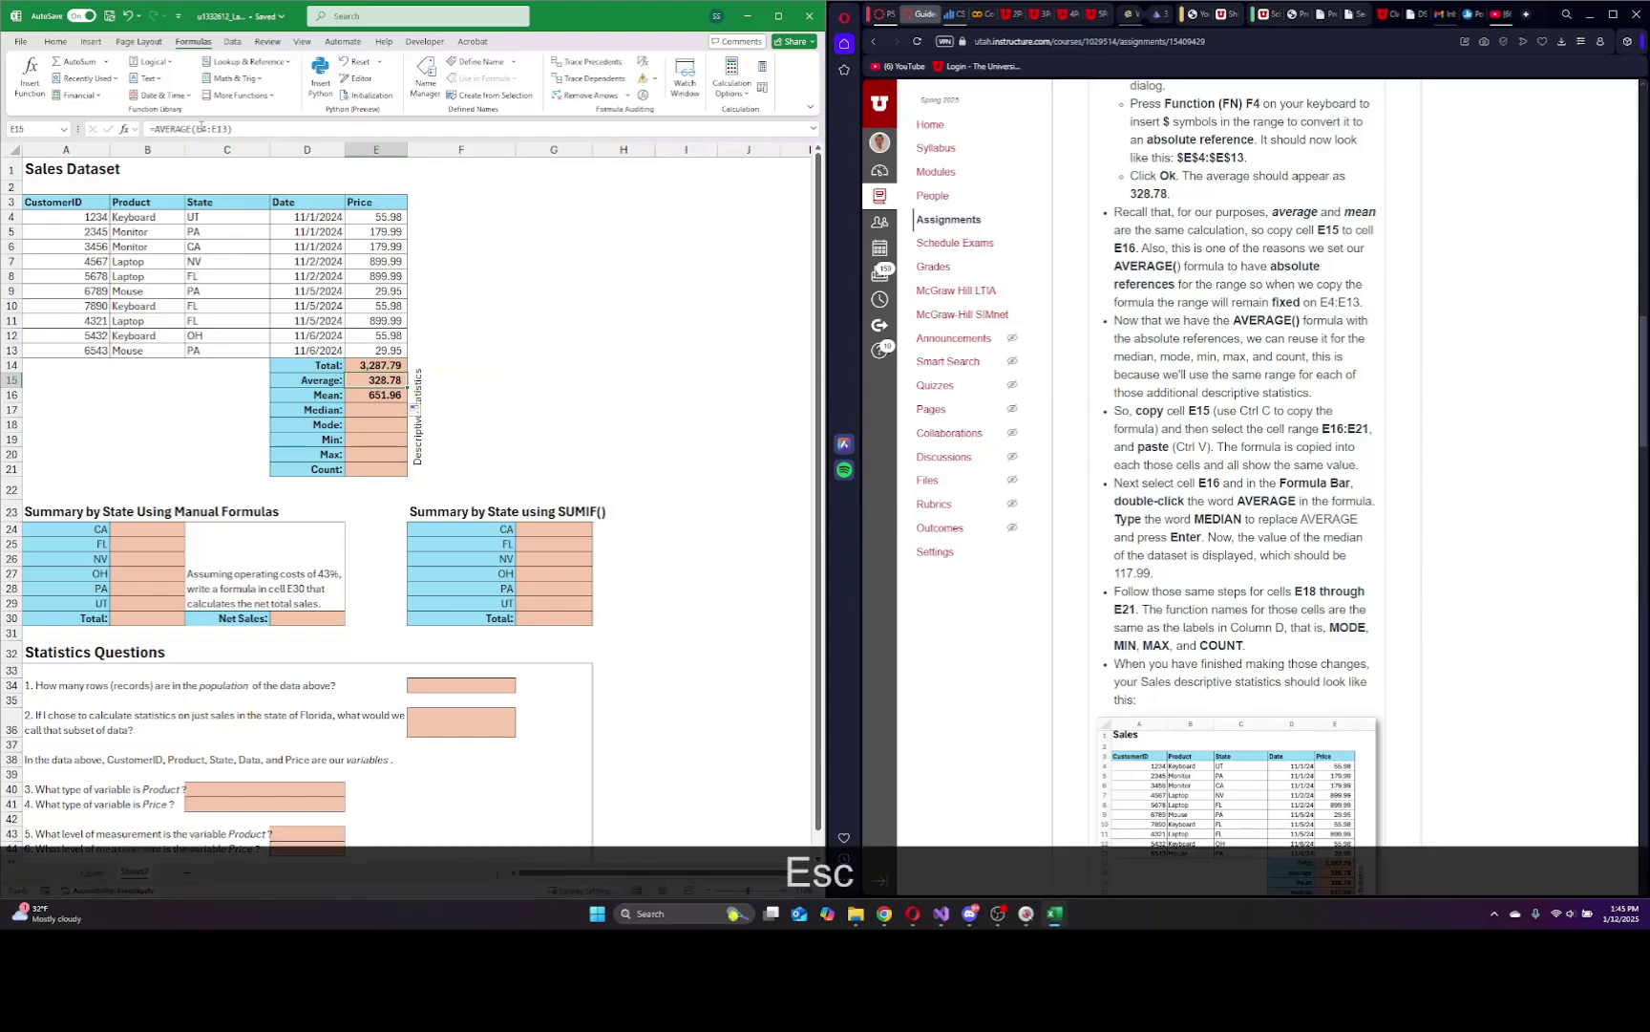
left_click_drag(227, 128, 196, 128)
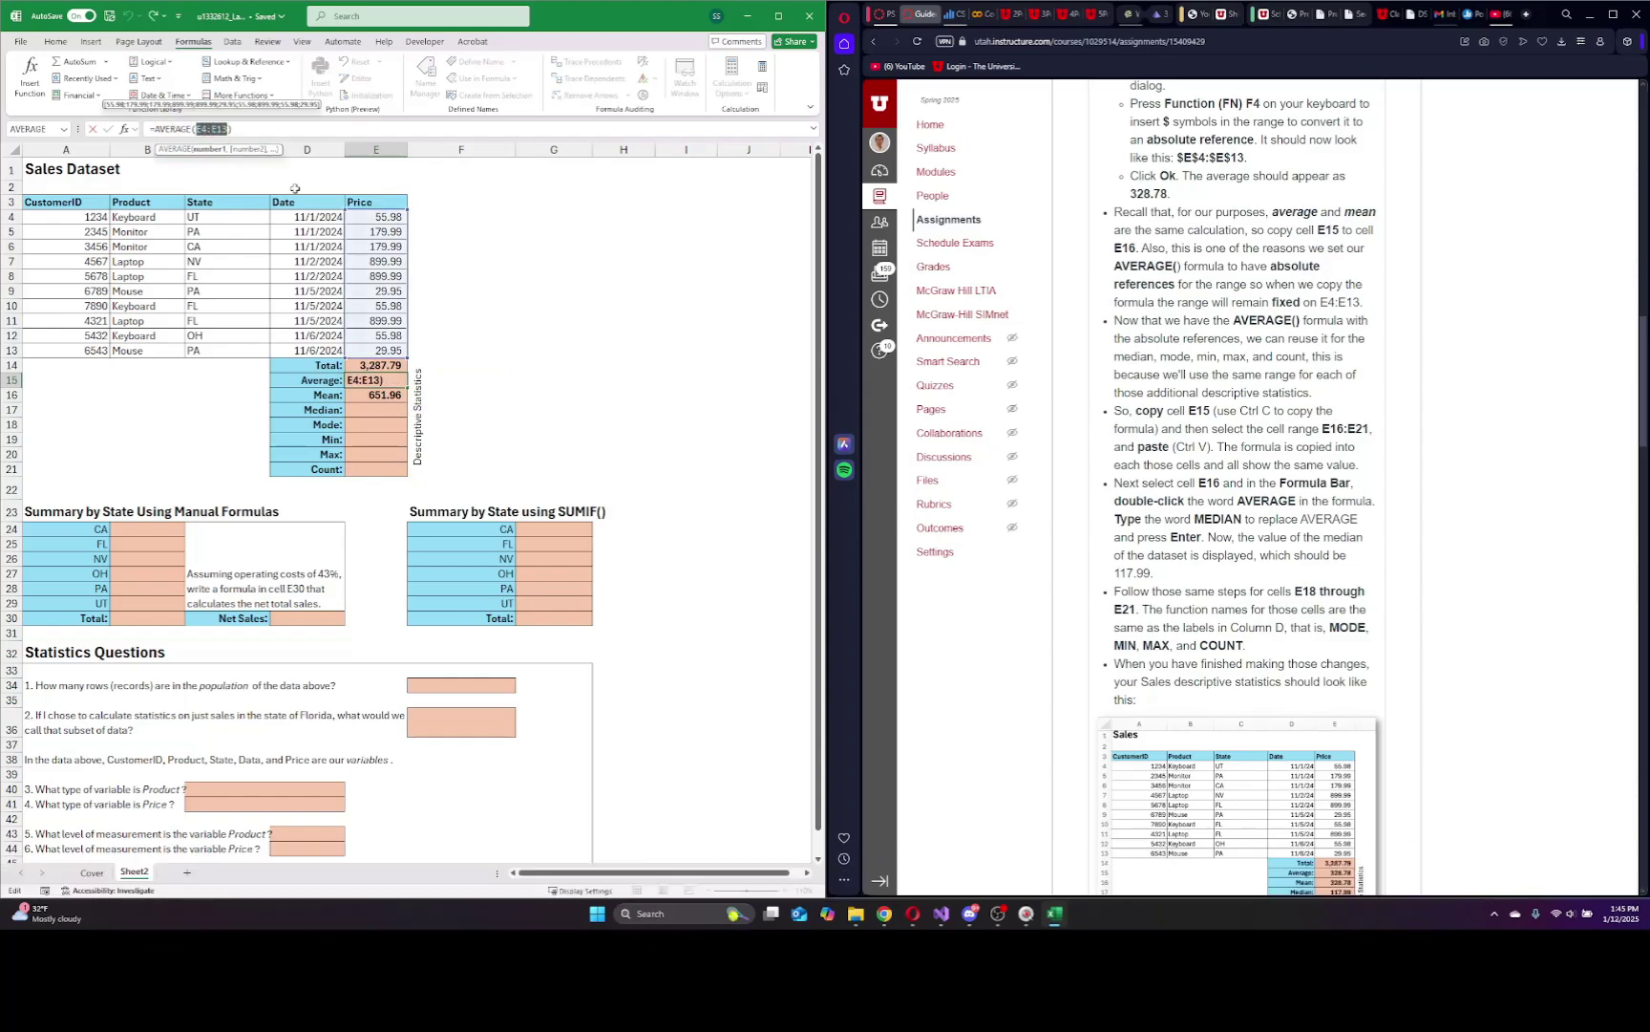
key("F4")
key("Return")
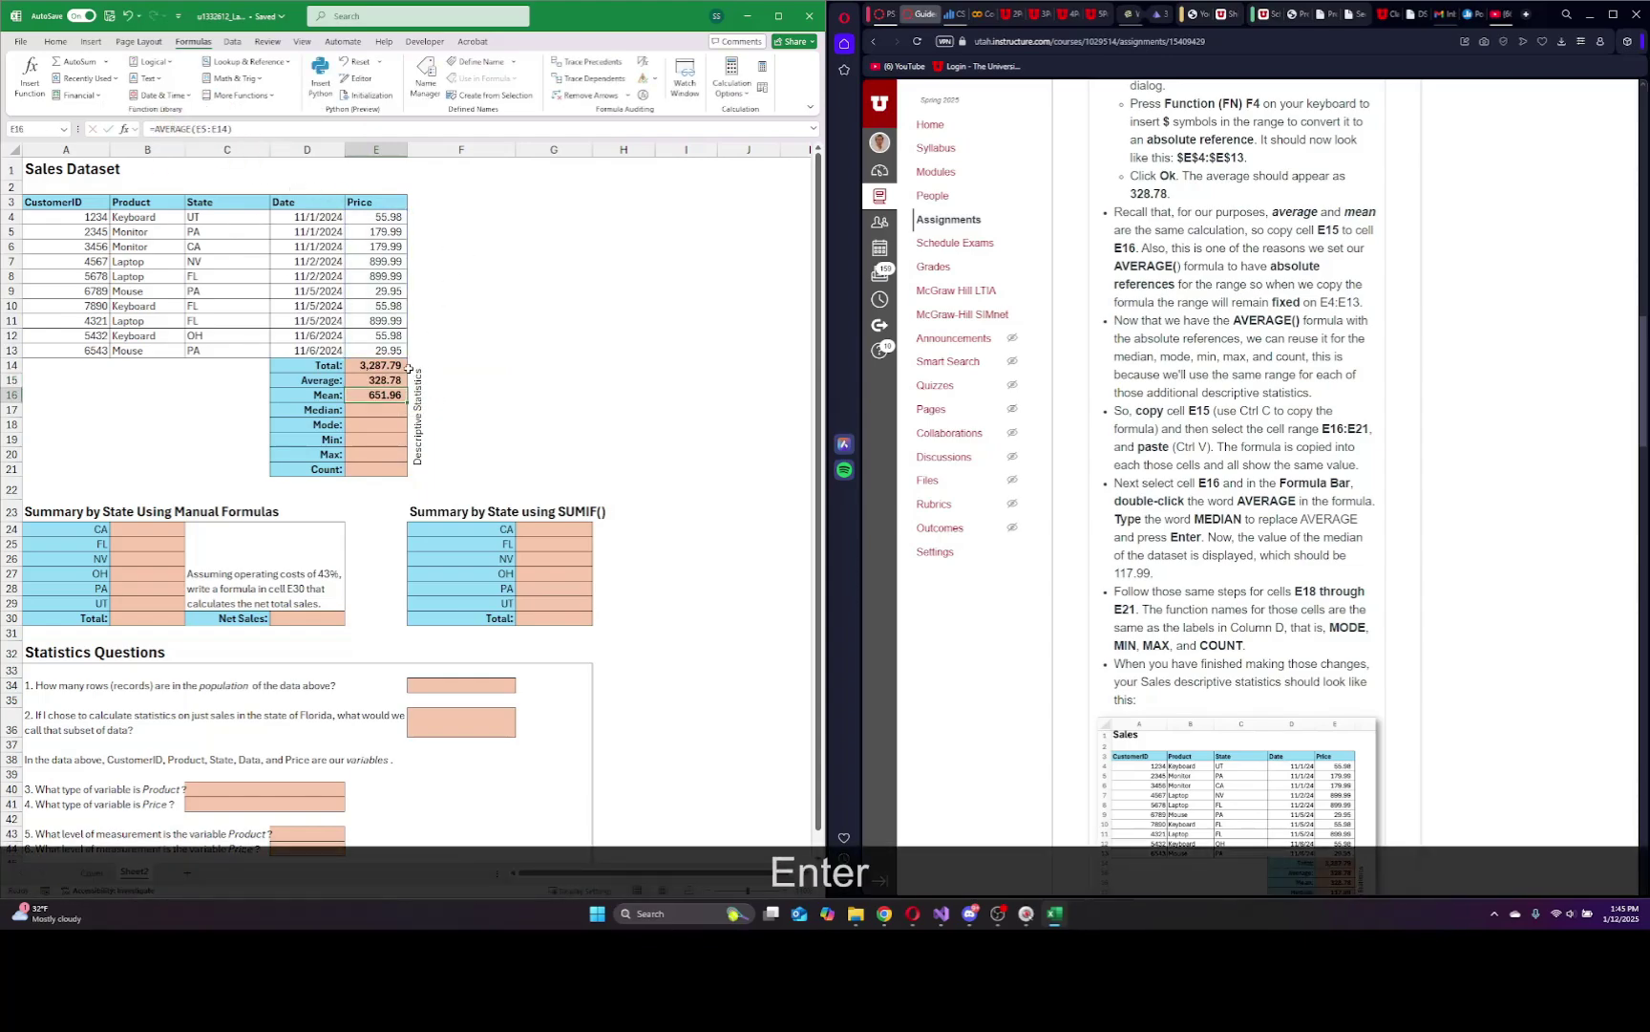
left_click(380, 383)
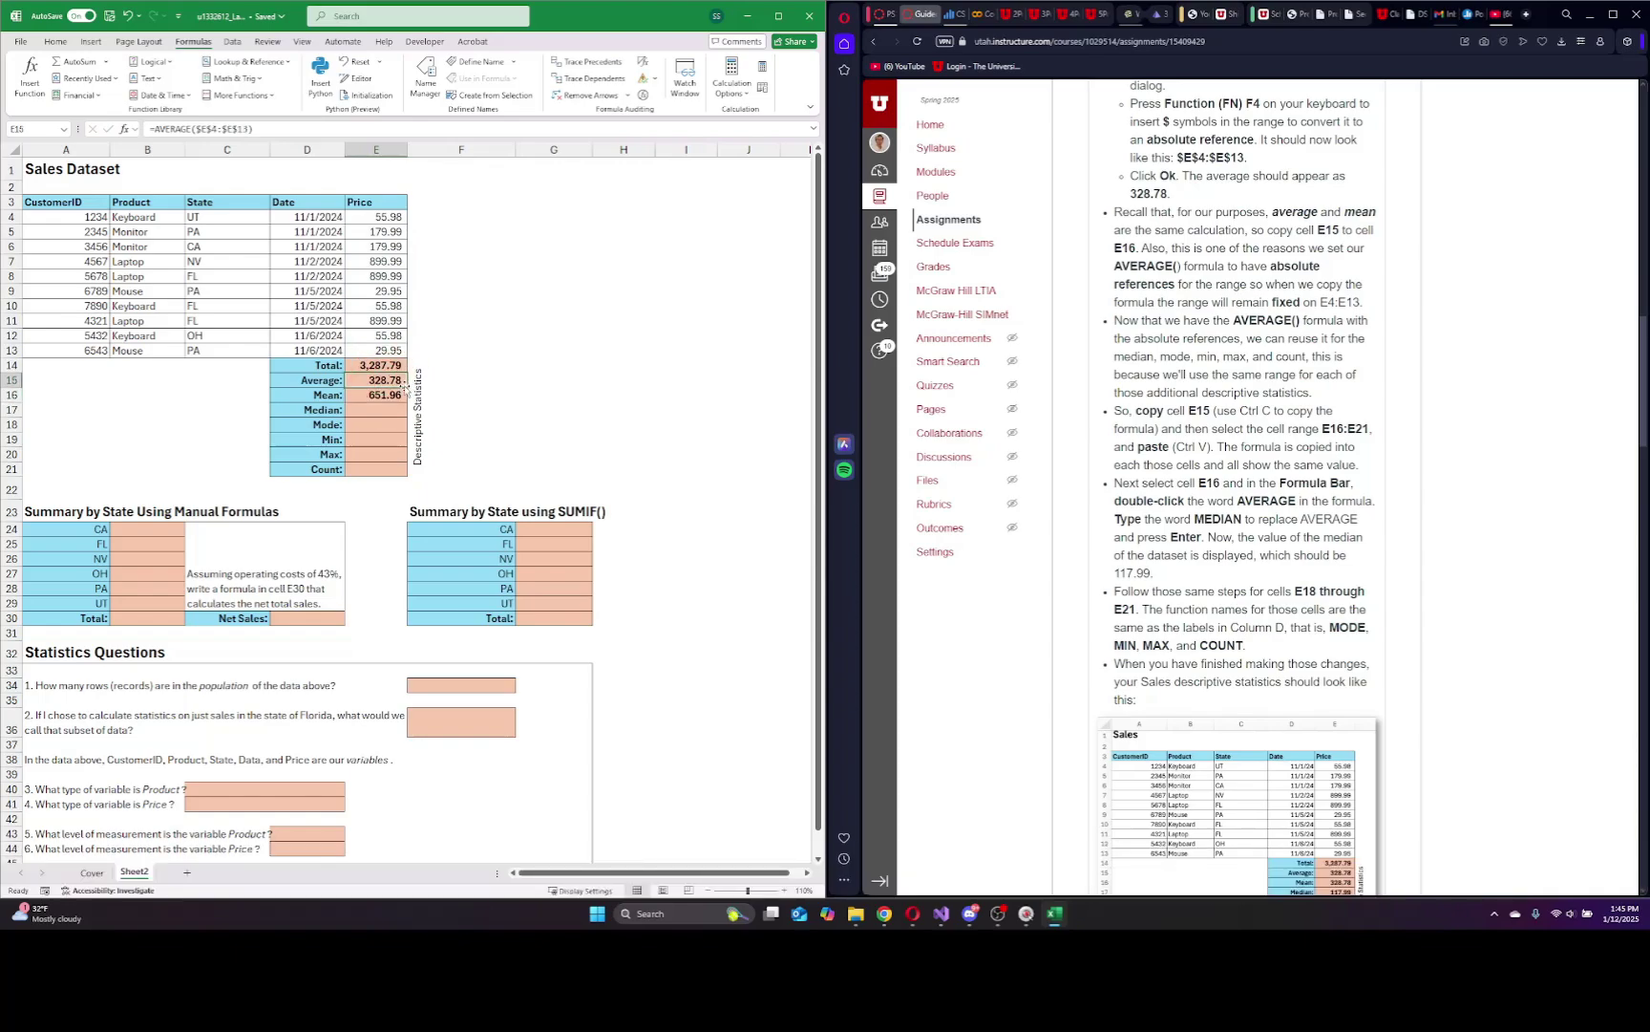
left_click(403, 385)
left_click_drag(406, 386, 407, 401)
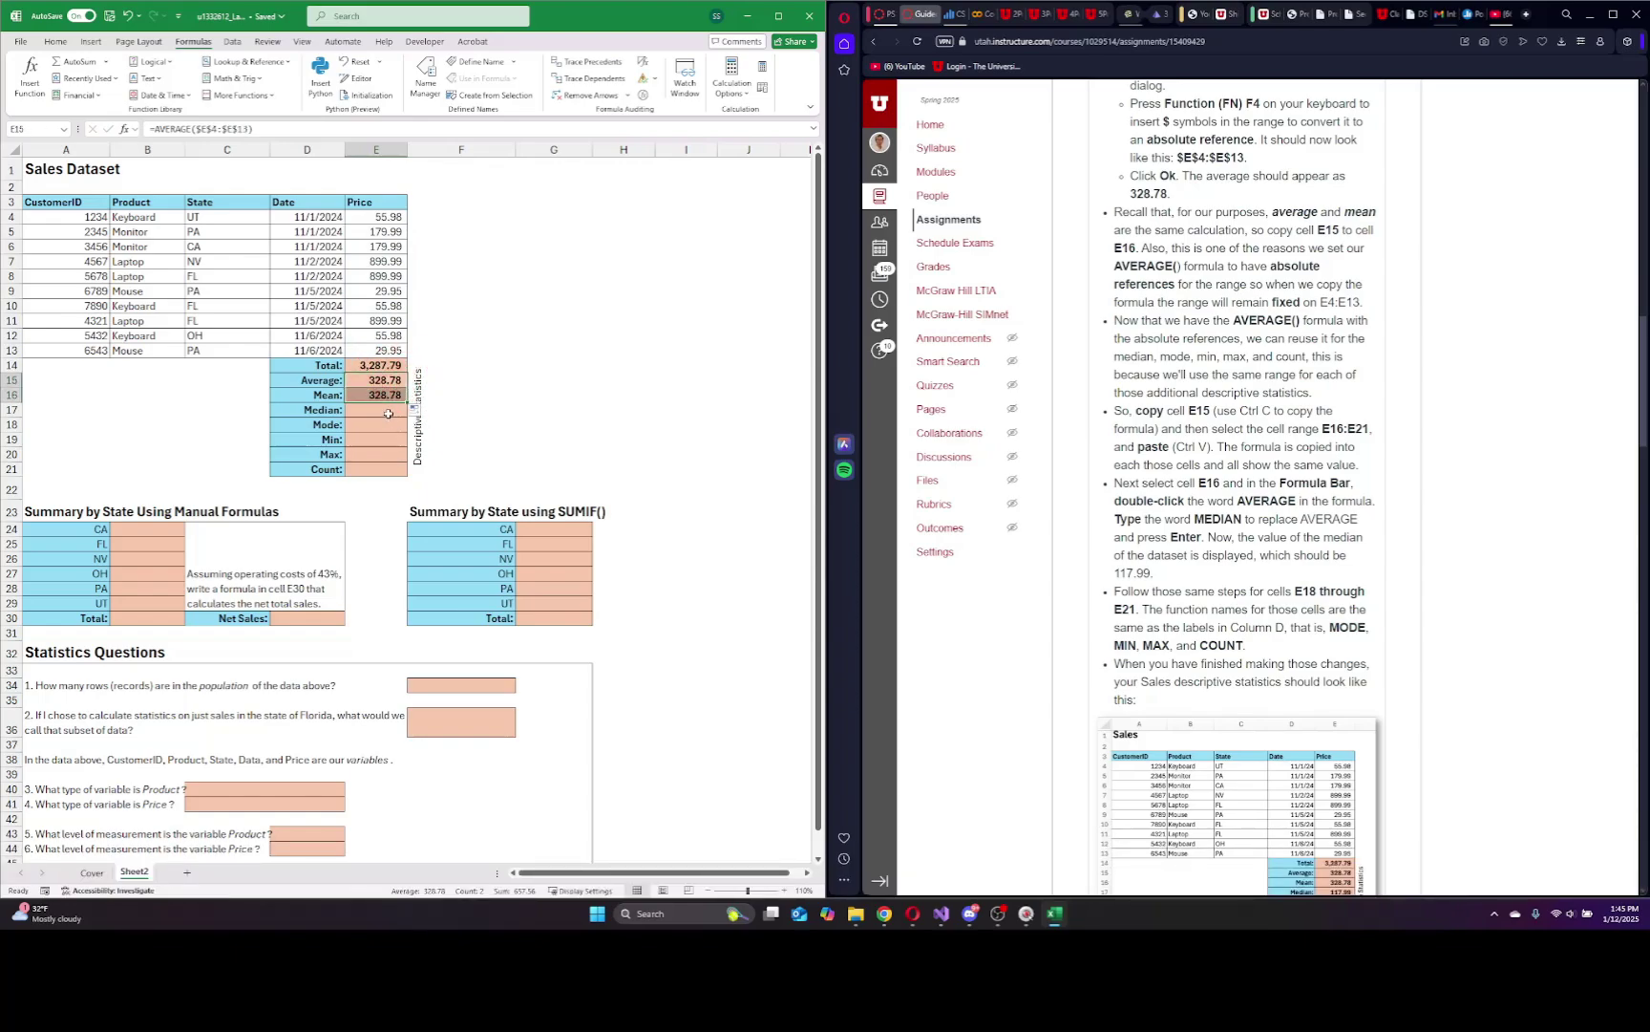
left_click(386, 413)
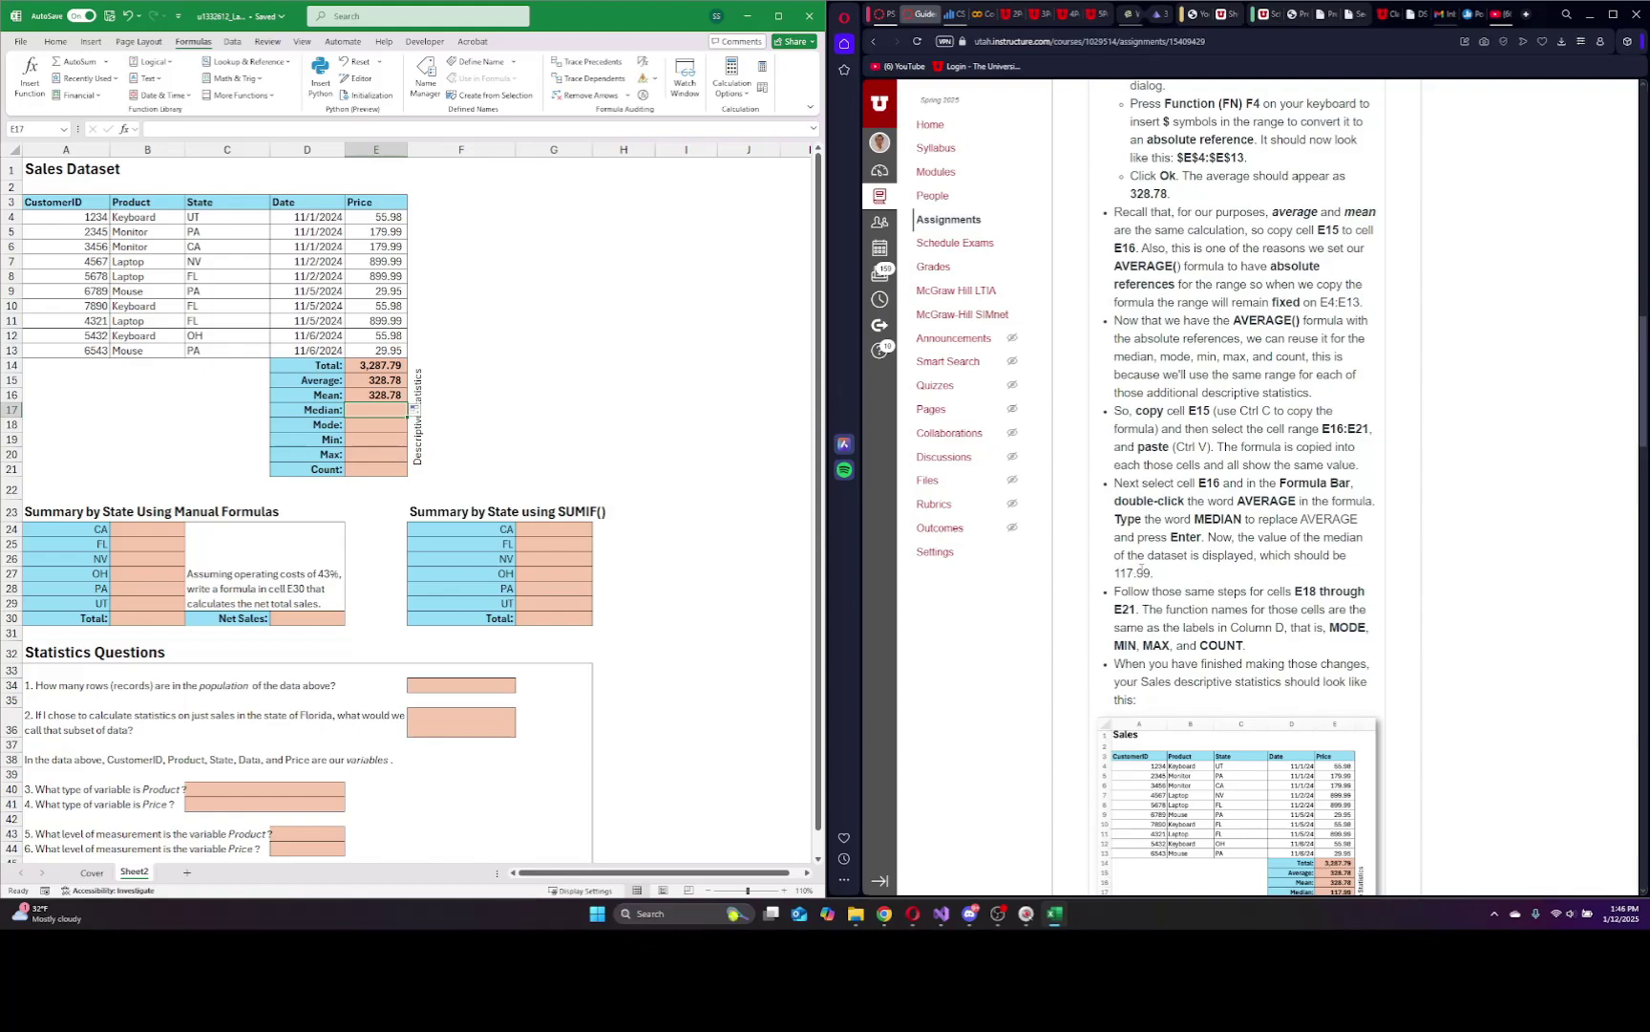
Copy the Mean formula from E16 into the Median cell E17.
left_click(1143, 477)
scroll(1143, 477, "down", 2)
scroll(1136, 401, "down", 1)
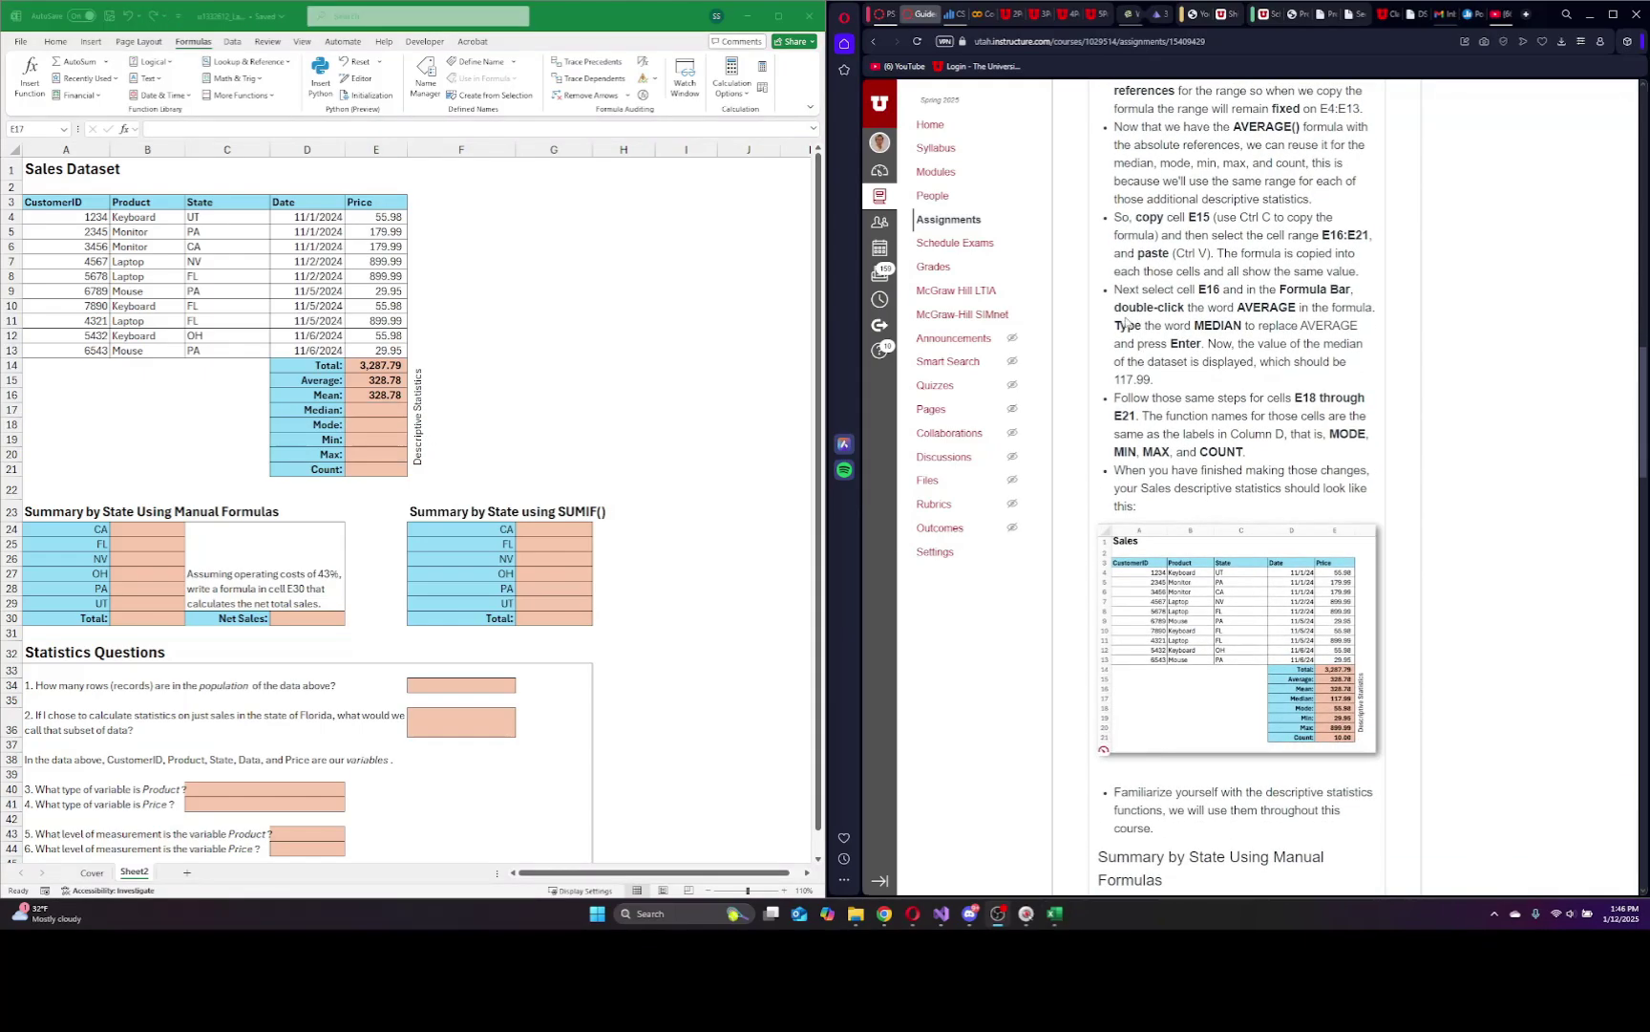
left_click(376, 409)
left_click(374, 394)
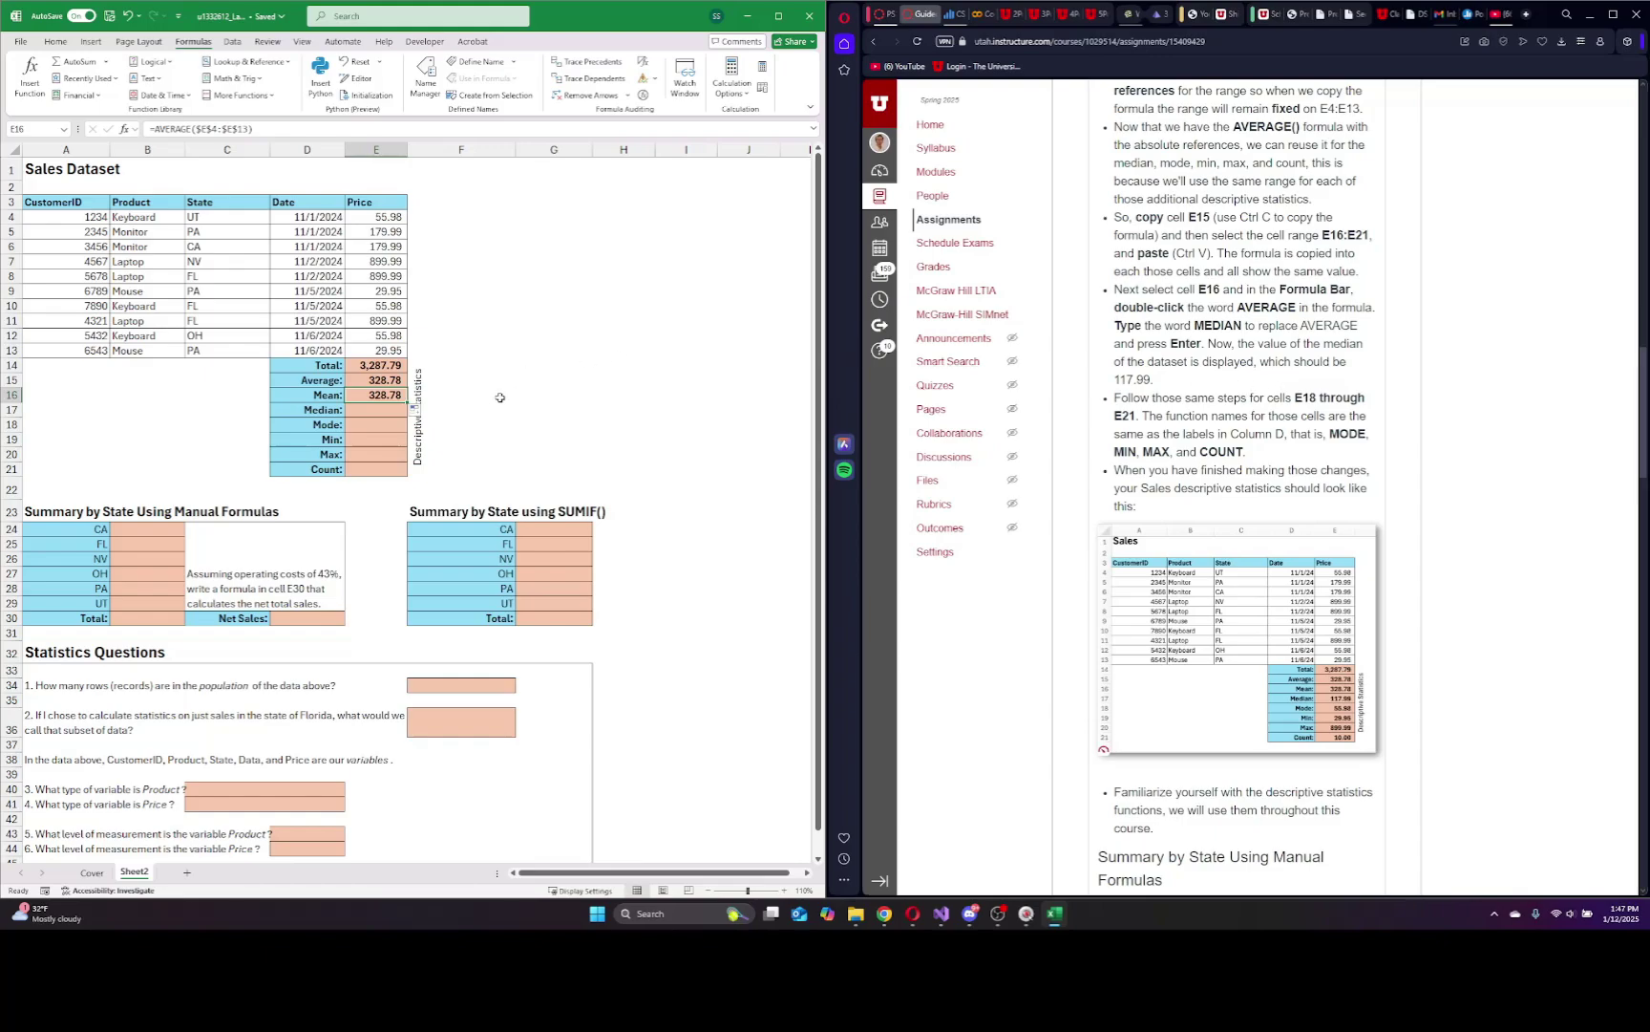
left_click(372, 396)
key("ctrl+c")
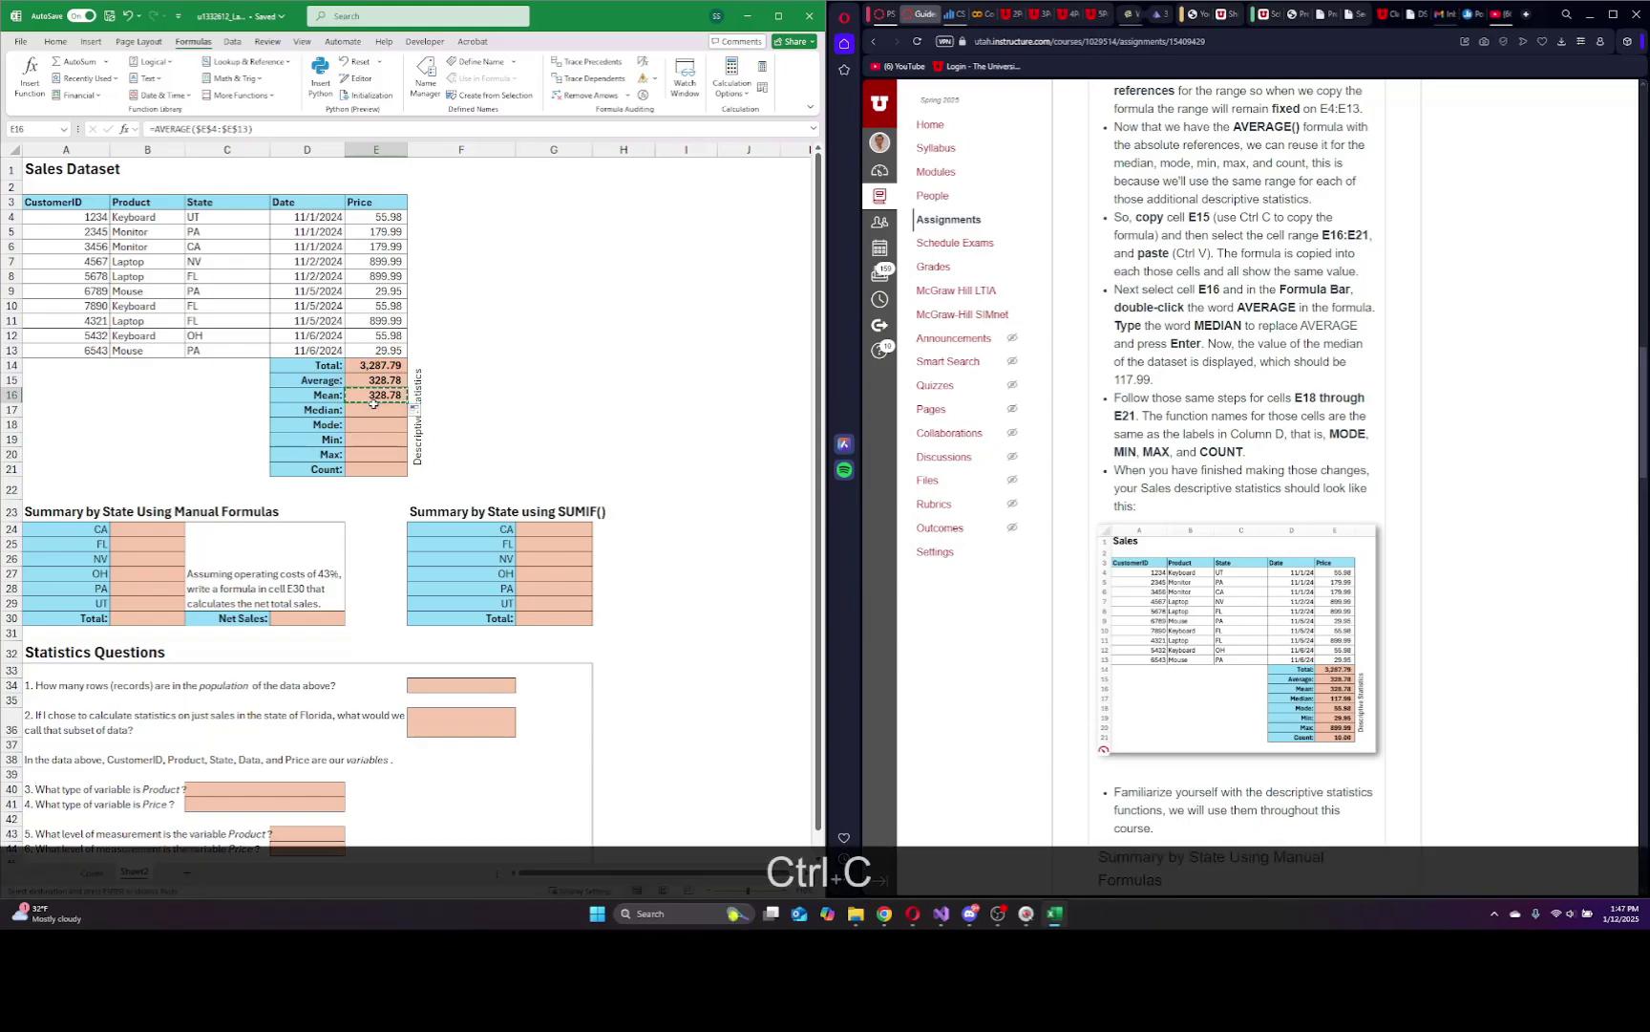
left_click(373, 414)
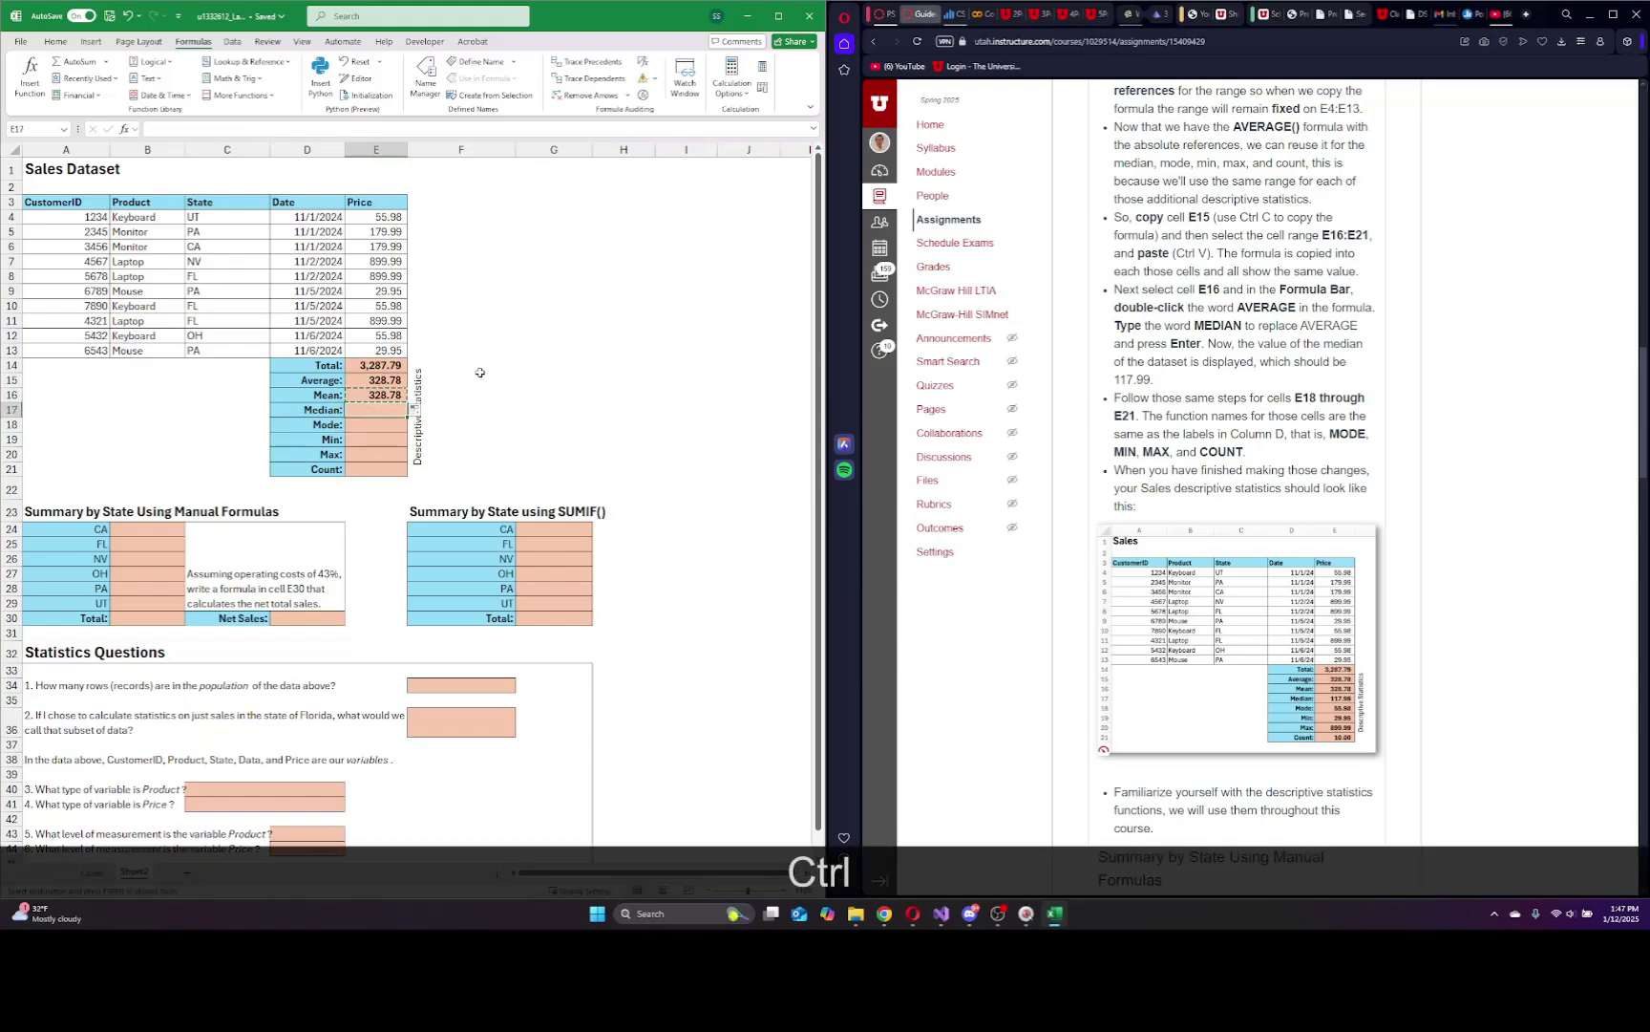
key("ctrl+v")
Change E17's function to MEDIAN so it reads =MEDIAN($E$4:$E$13), showing 117.99.
double_click(191, 129)
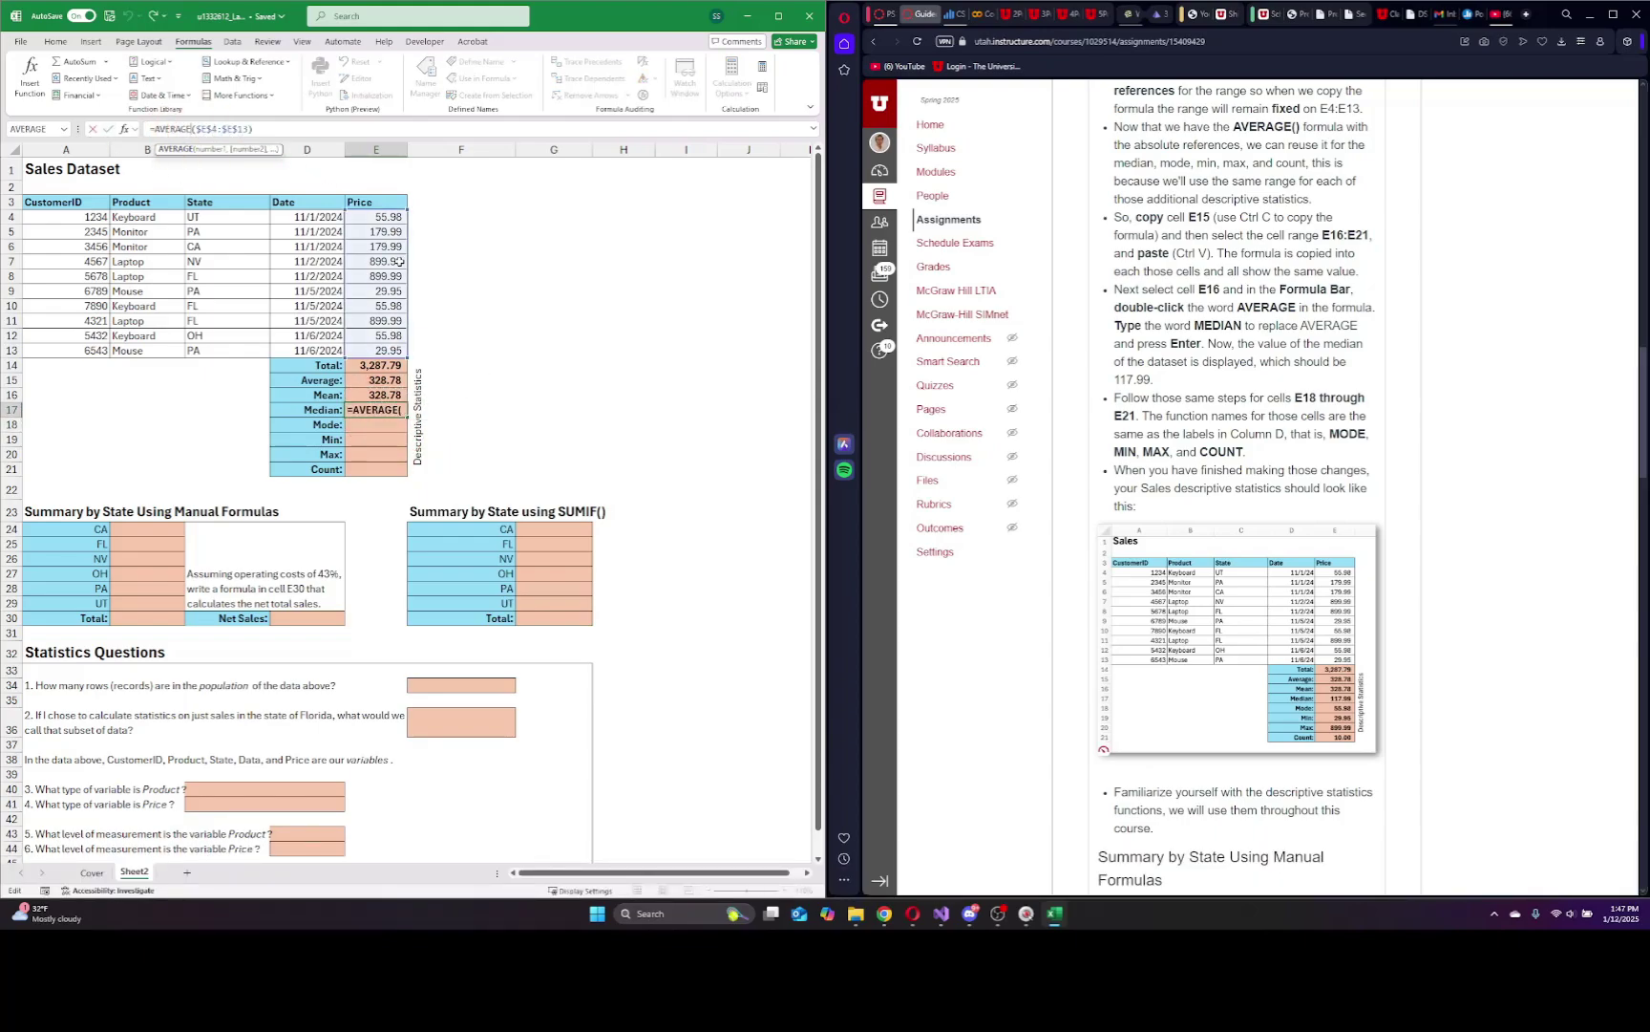
key("BackSpace")
key("BackSpace")
key("BackSpace")
key("BackSpace")
key("BackSpace")
key("BackSpace")
key("BackSpace")
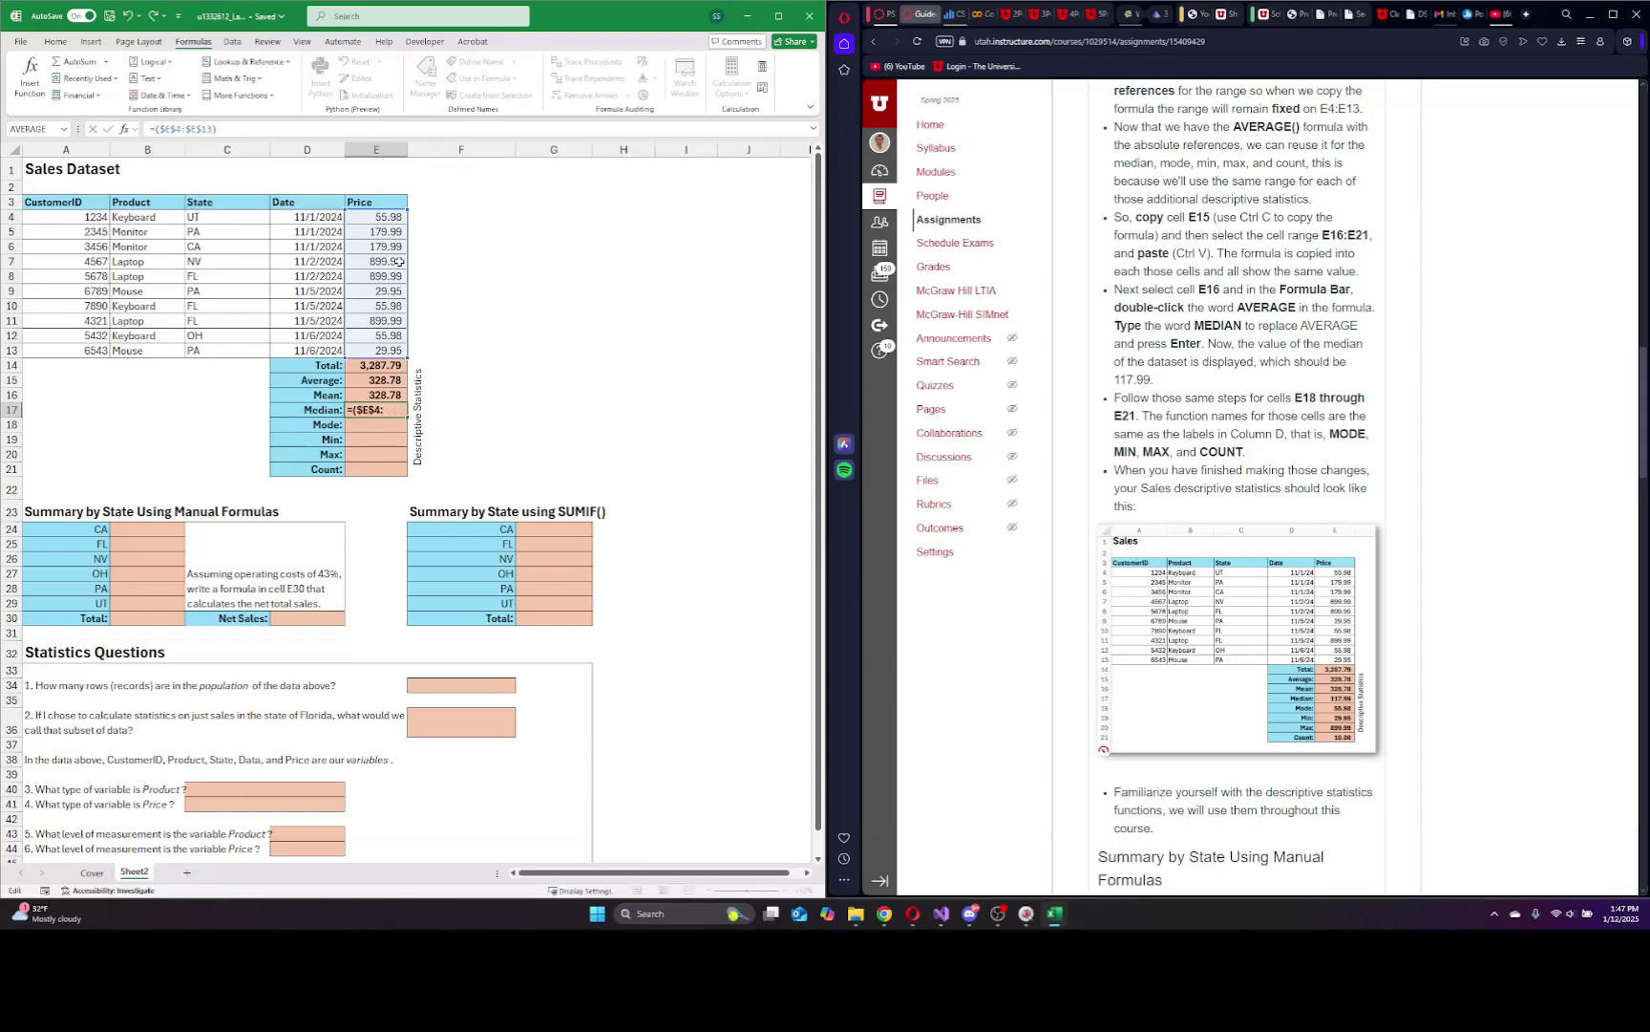
type("median")
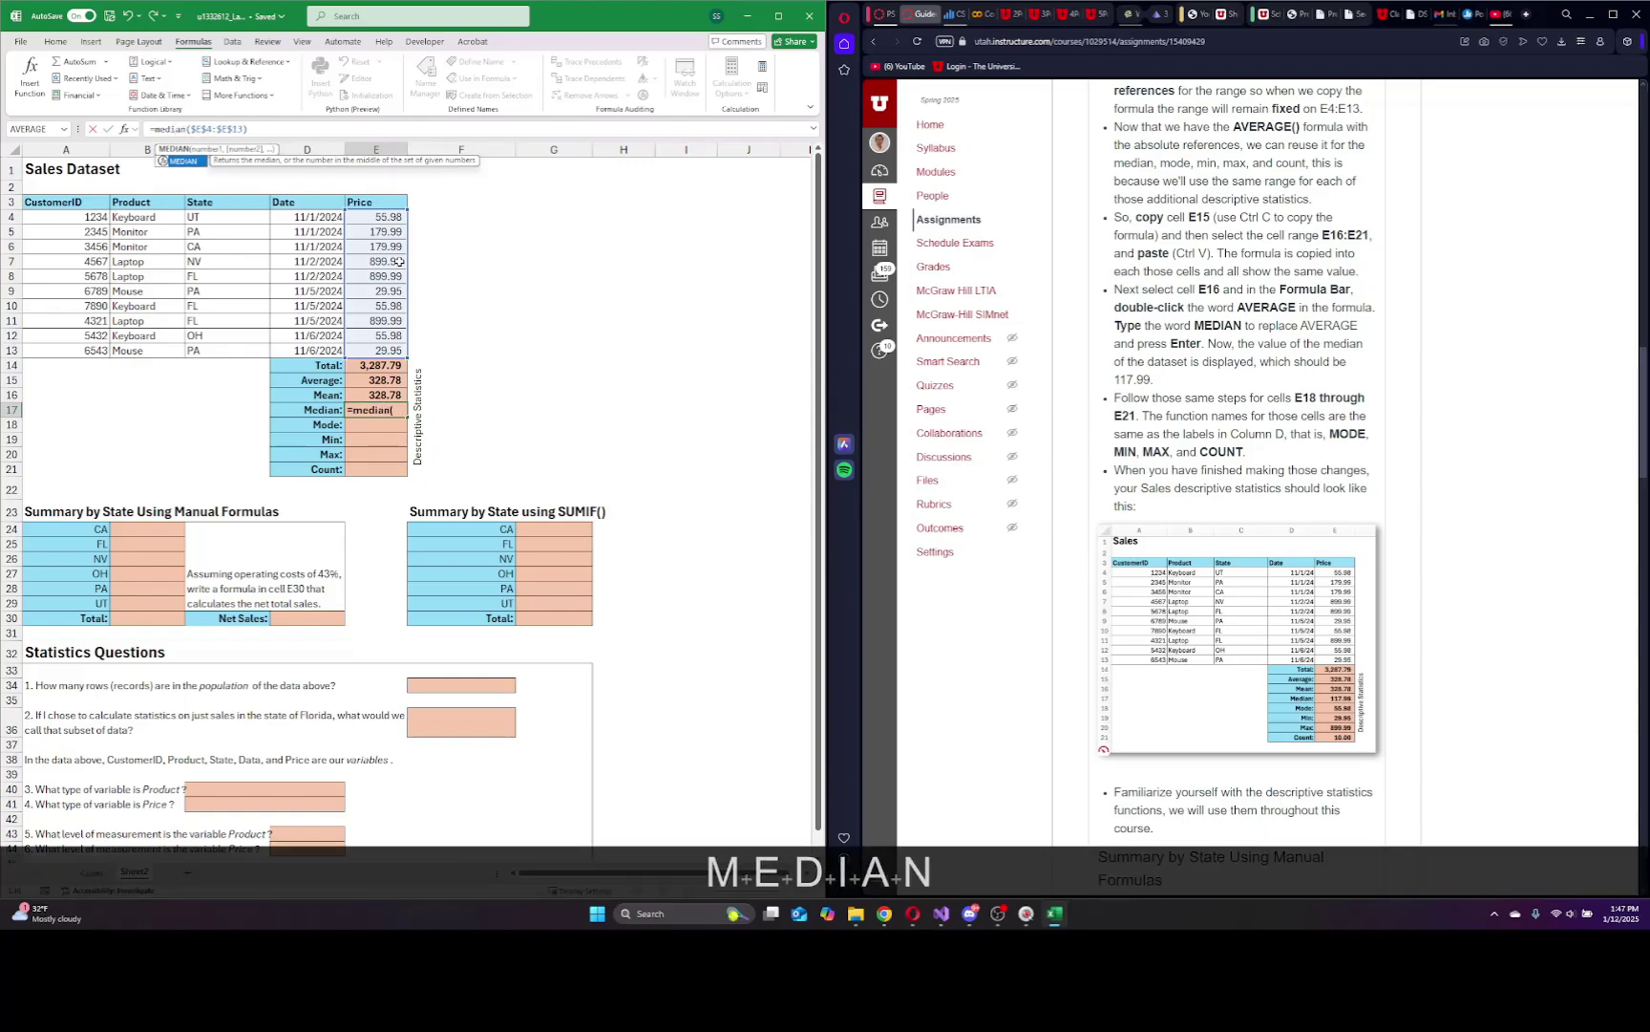
key("Return")
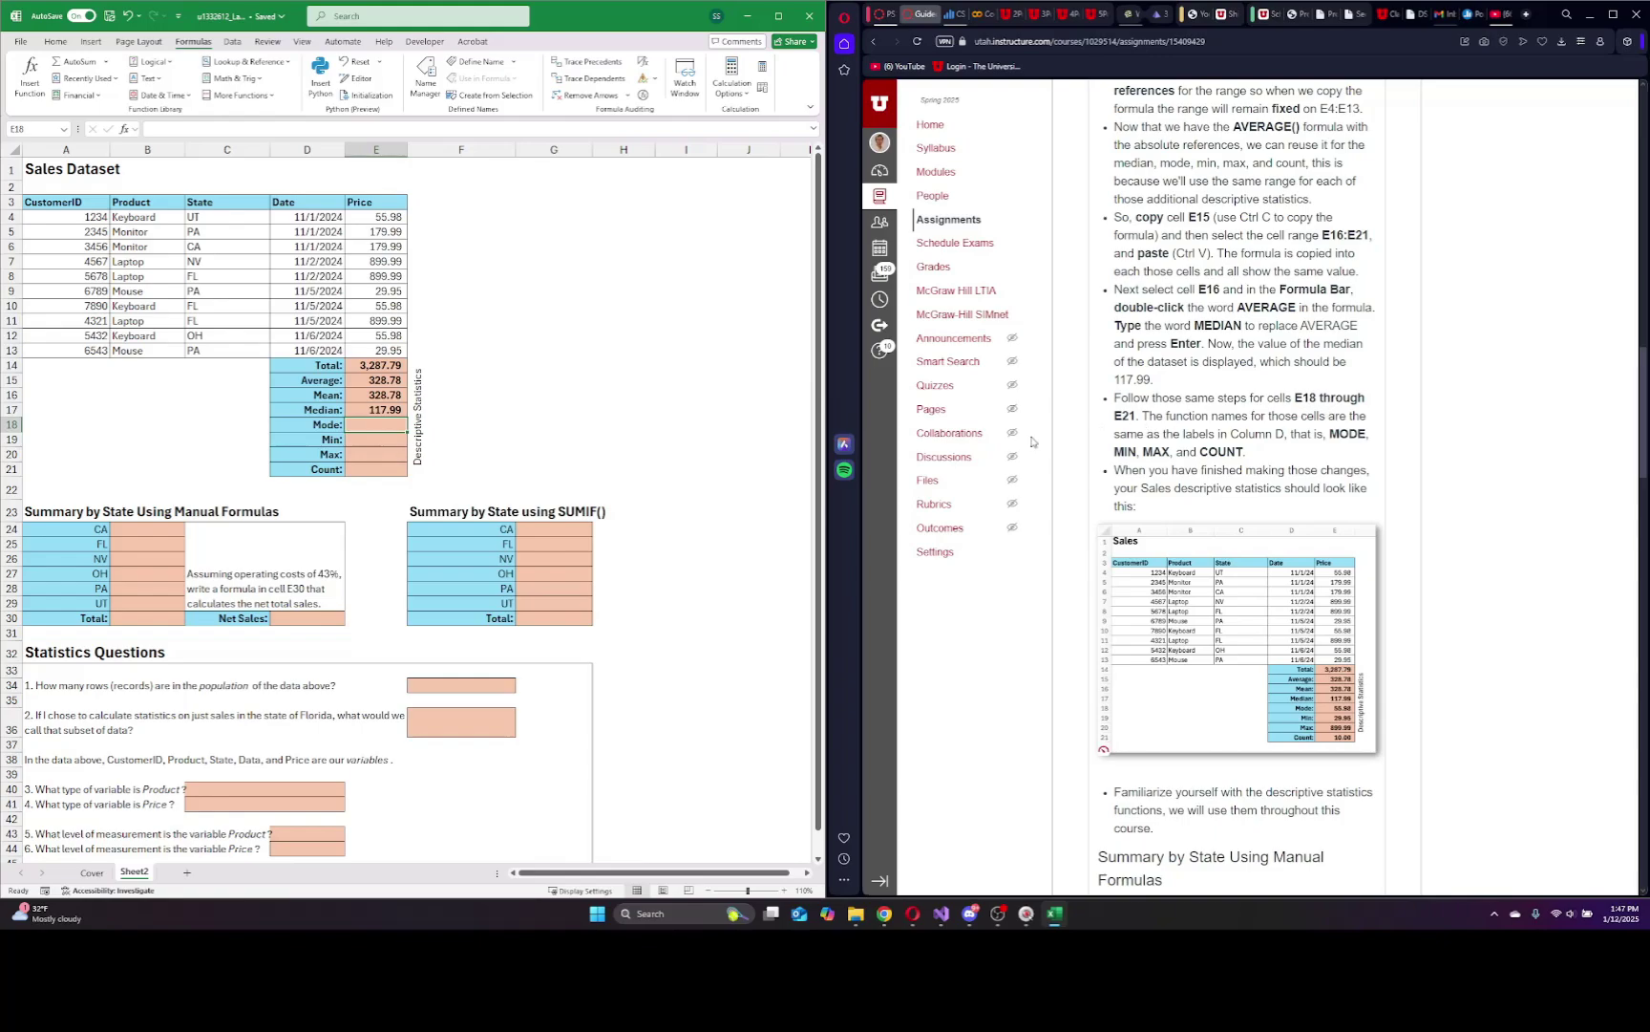
Copy the MEDIAN formula from E17 into the Mode, Min, Max and Count cells E18:E21.
left_click(380, 408)
key("ctrl+c")
left_click(385, 425)
key("ctrl+v")
left_click(381, 439)
key("ctrl+v")
left_click(376, 453)
key("ctrl+v")
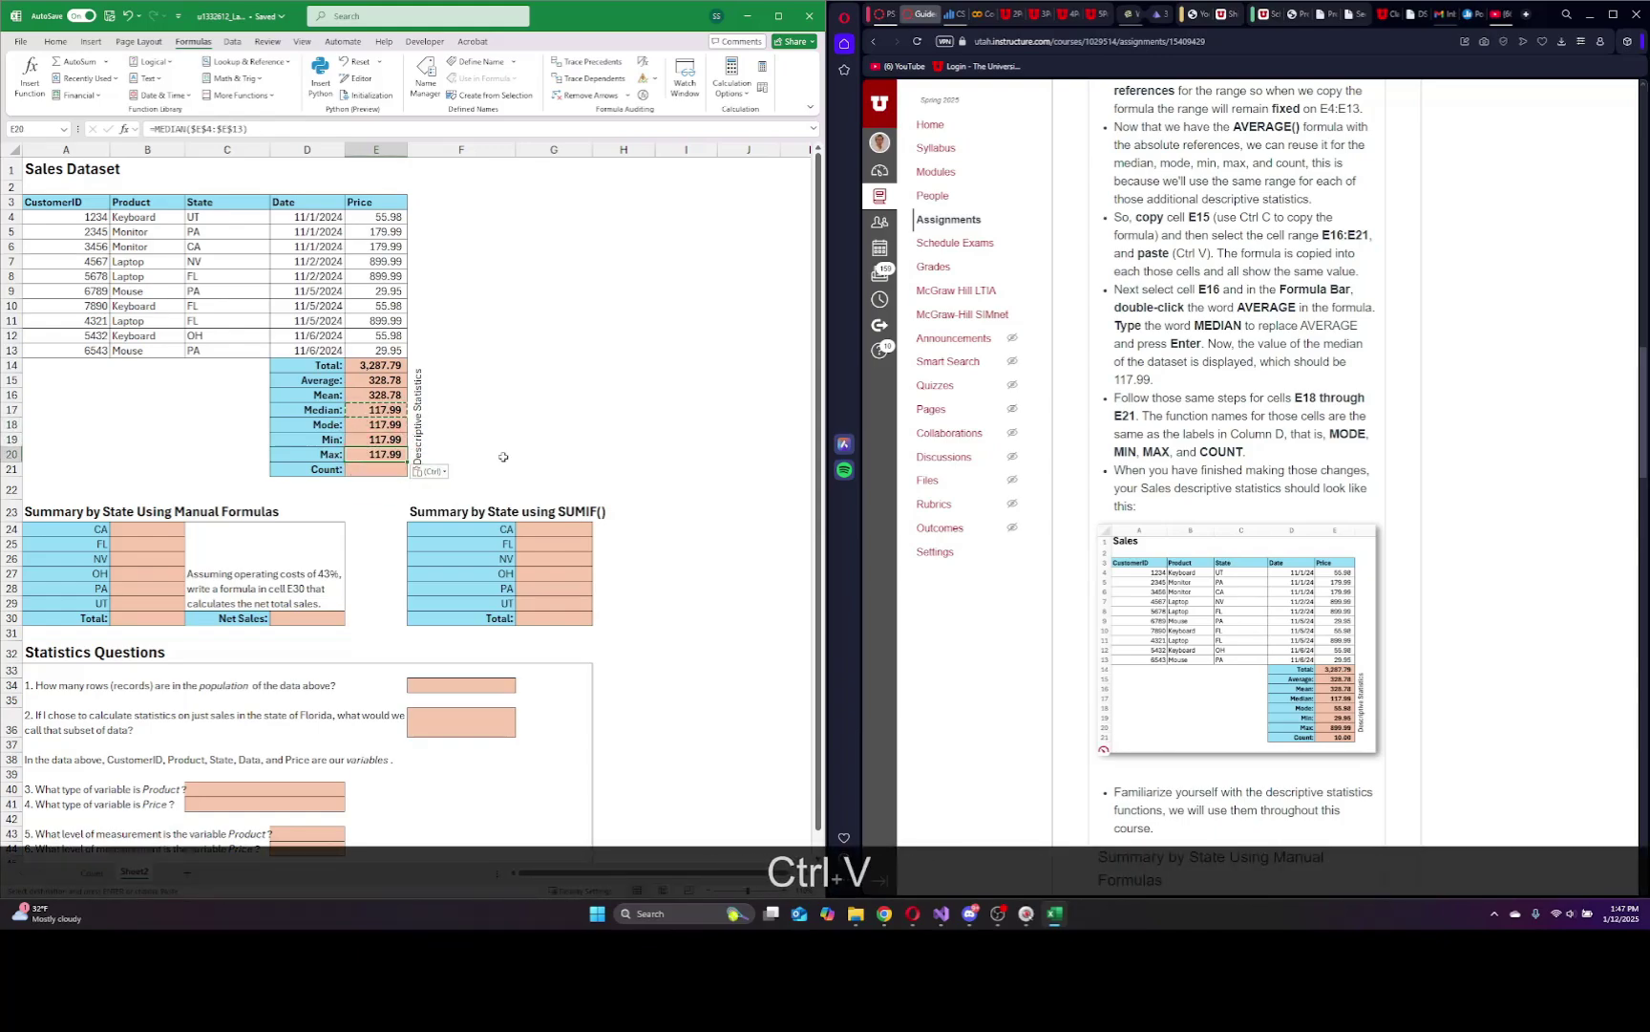
left_click(376, 469)
key("ctrl+v")
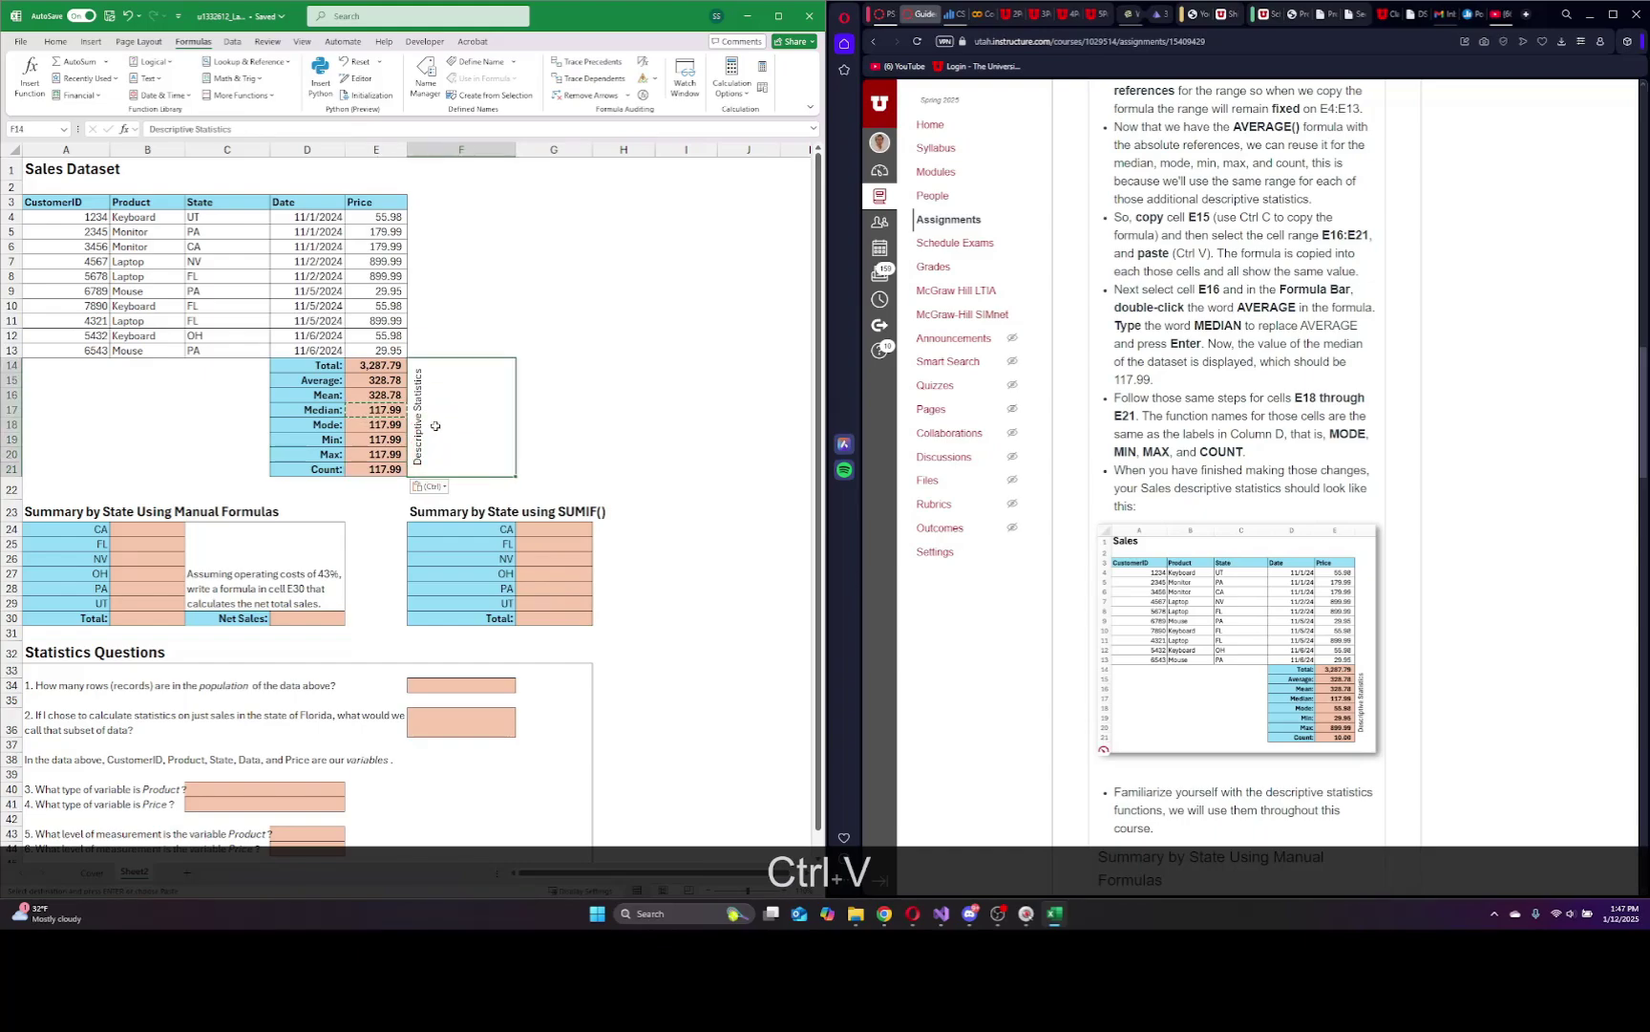
left_click(394, 421)
key("Escape")
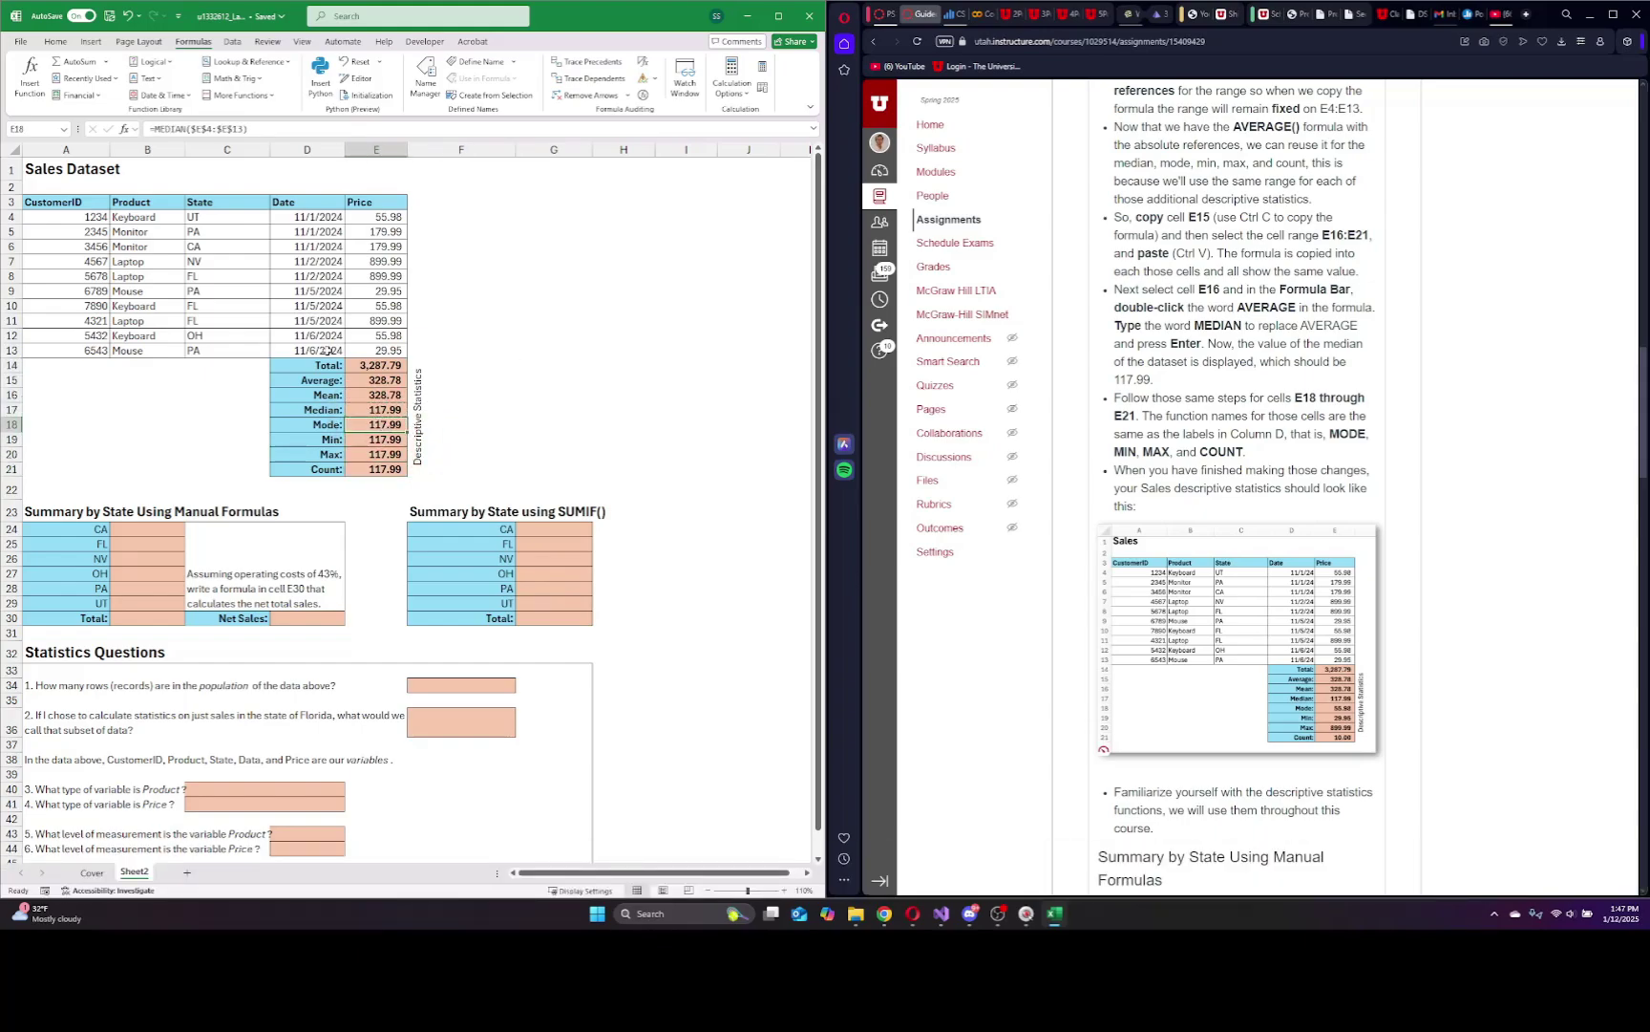
Change the Mode and Min formulas to MODE and MIN, giving 55.98 and 29.95.
left_click(187, 131)
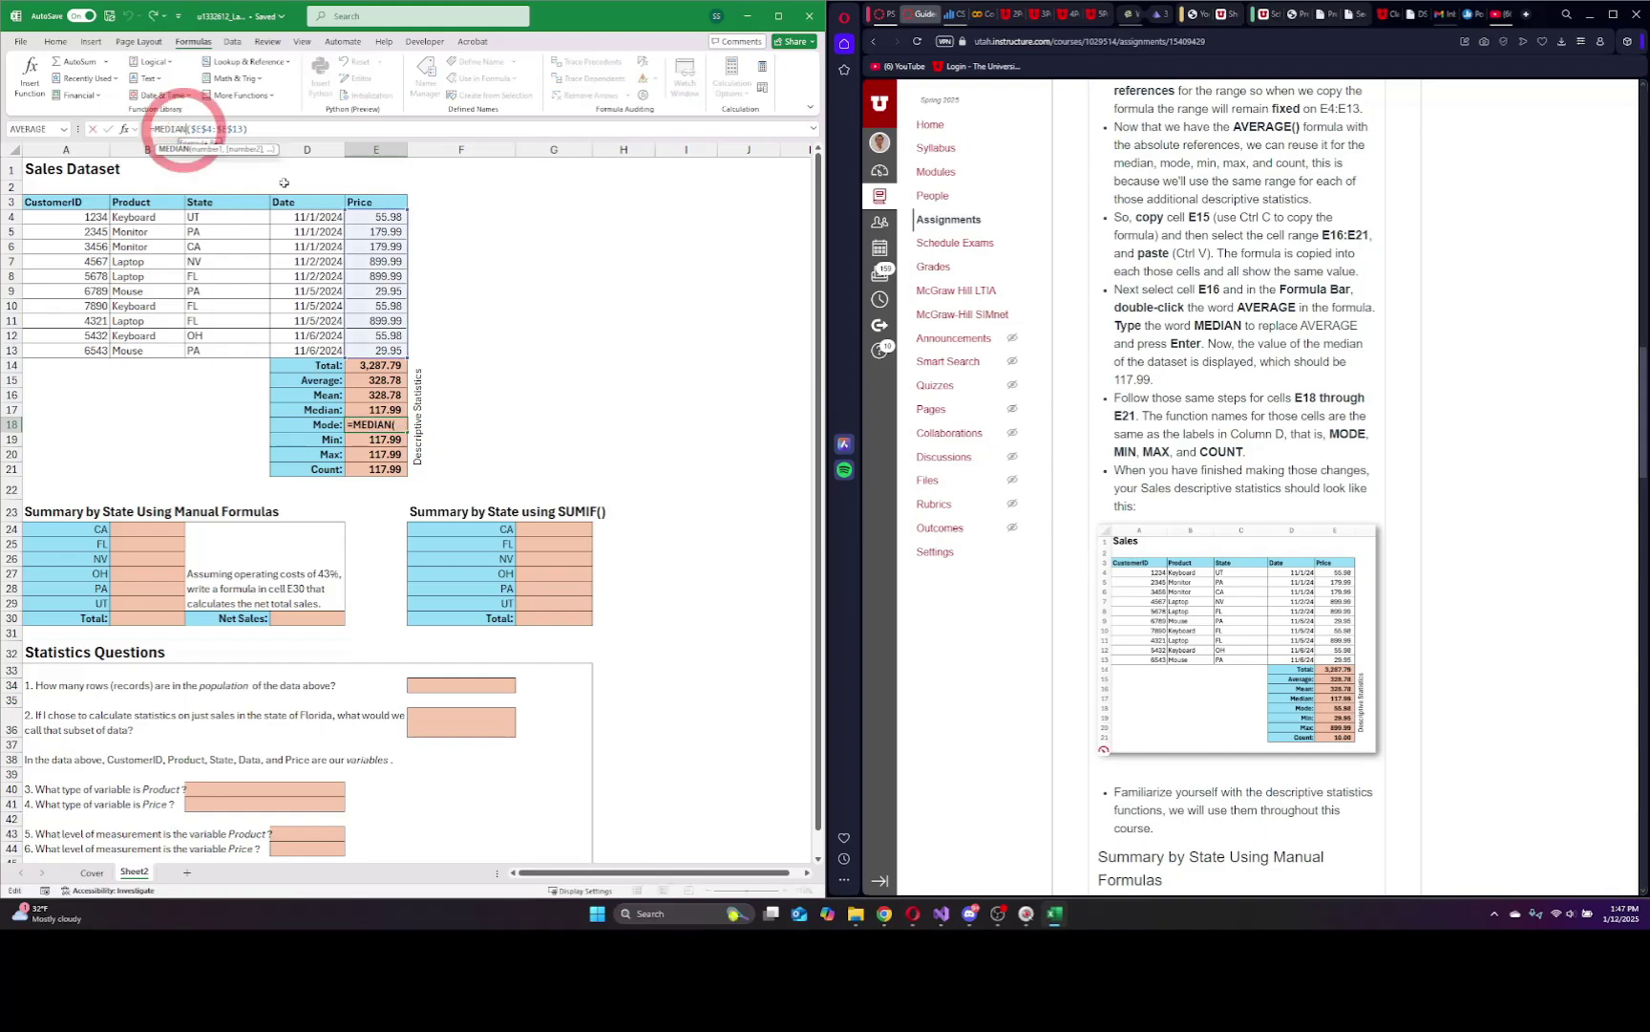
key("BackSpace")
key("BackSpace")
key("BackSpace")
key("BackSpace")
key("BackSpace")
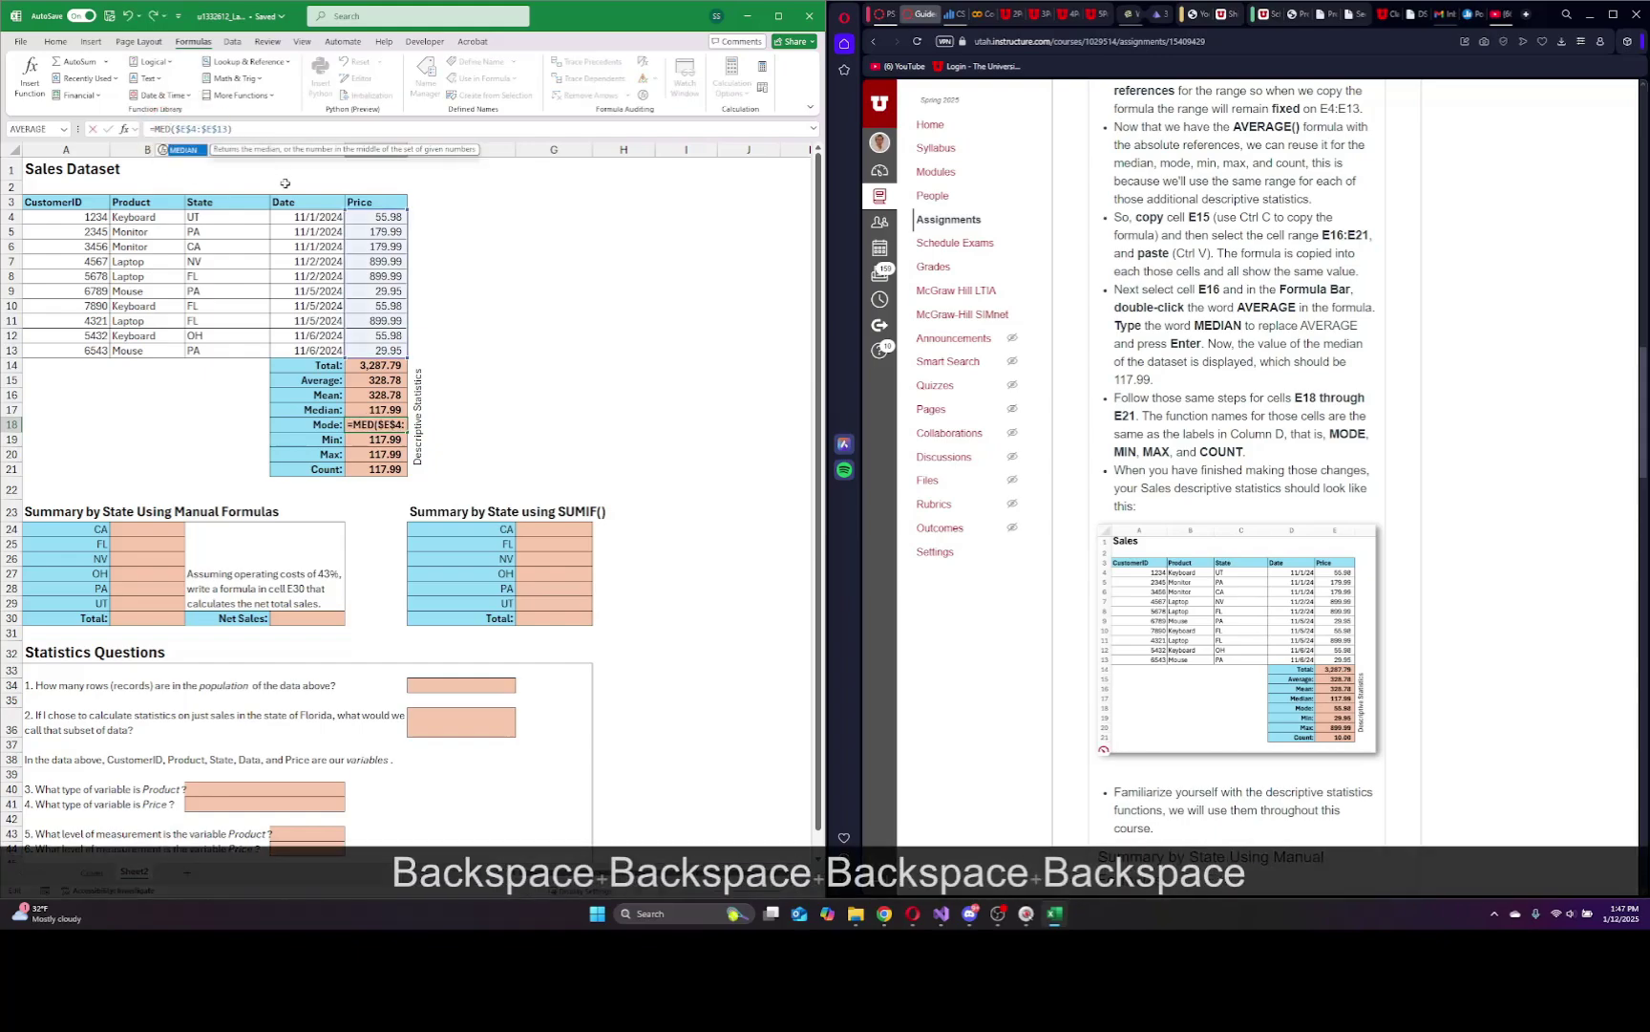
type("ode")
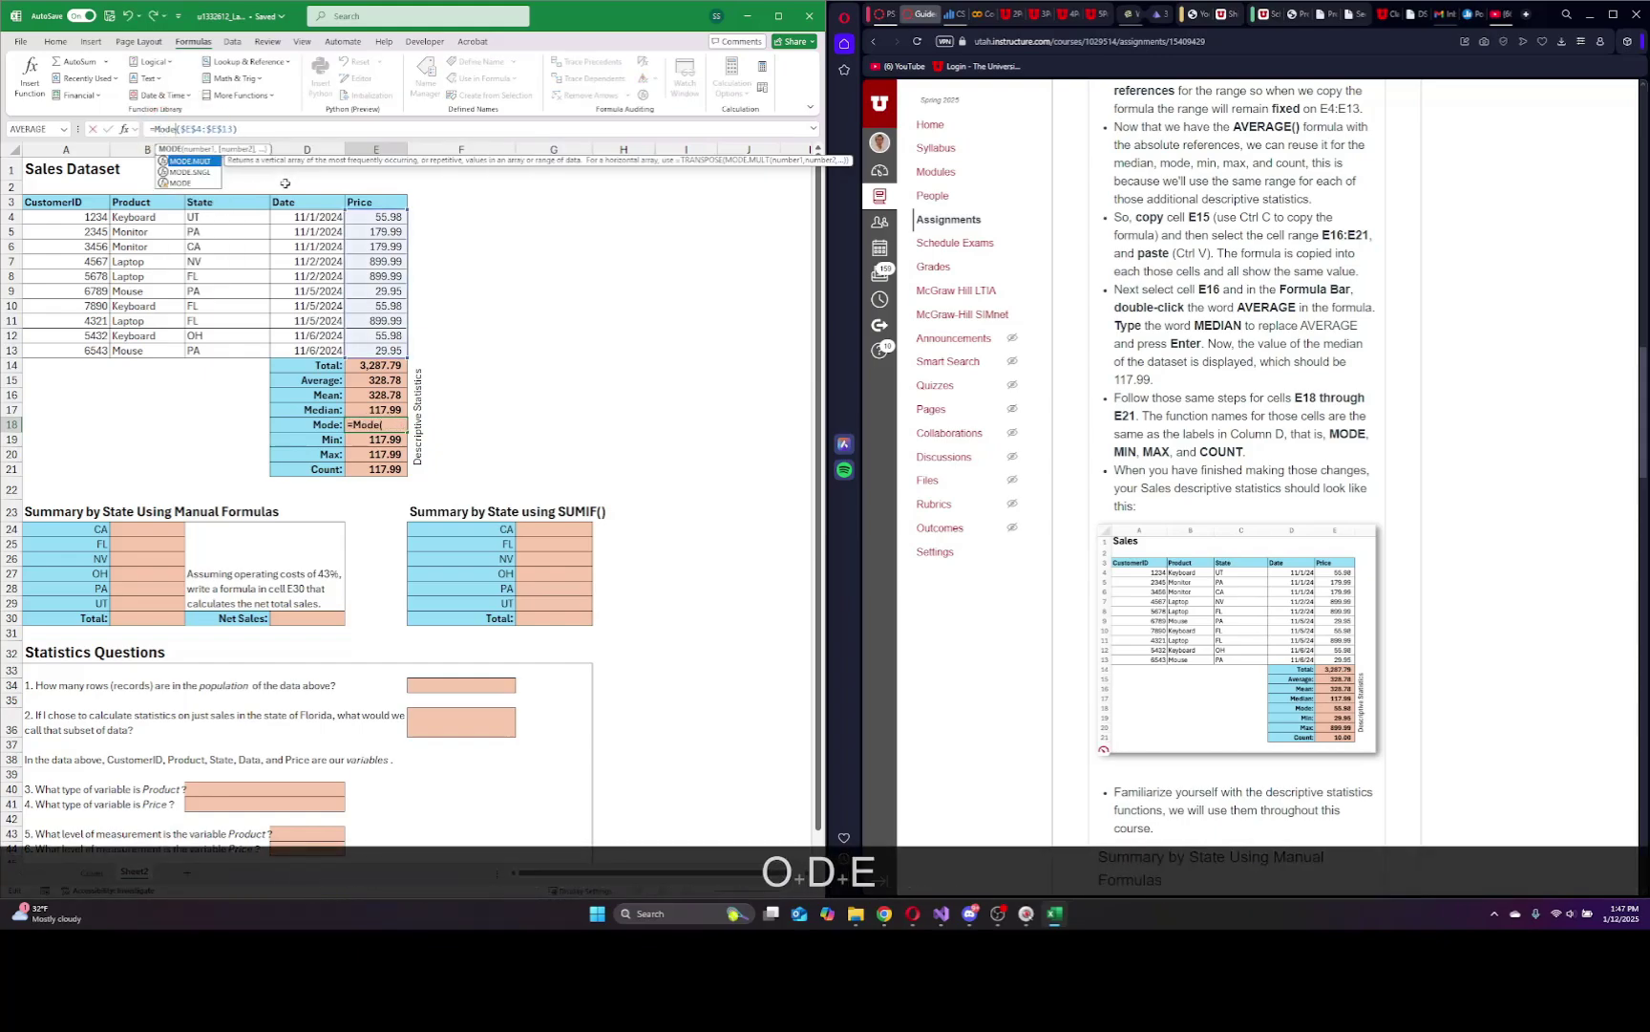
key("Return")
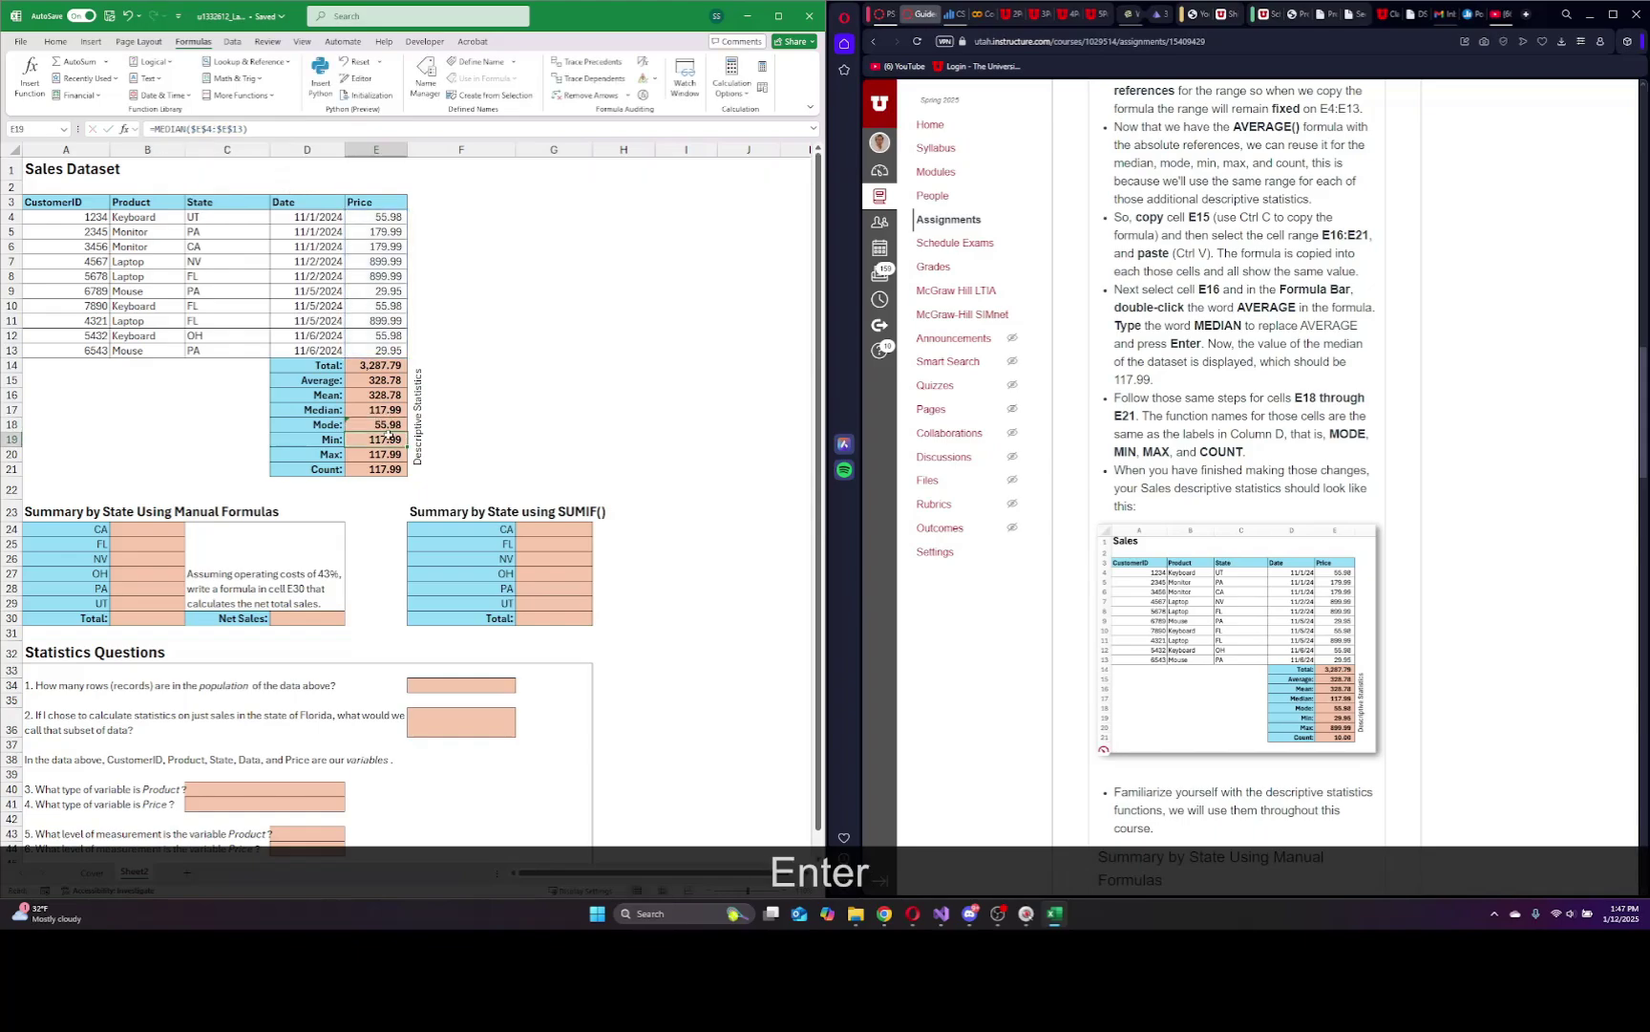
double_click(187, 130)
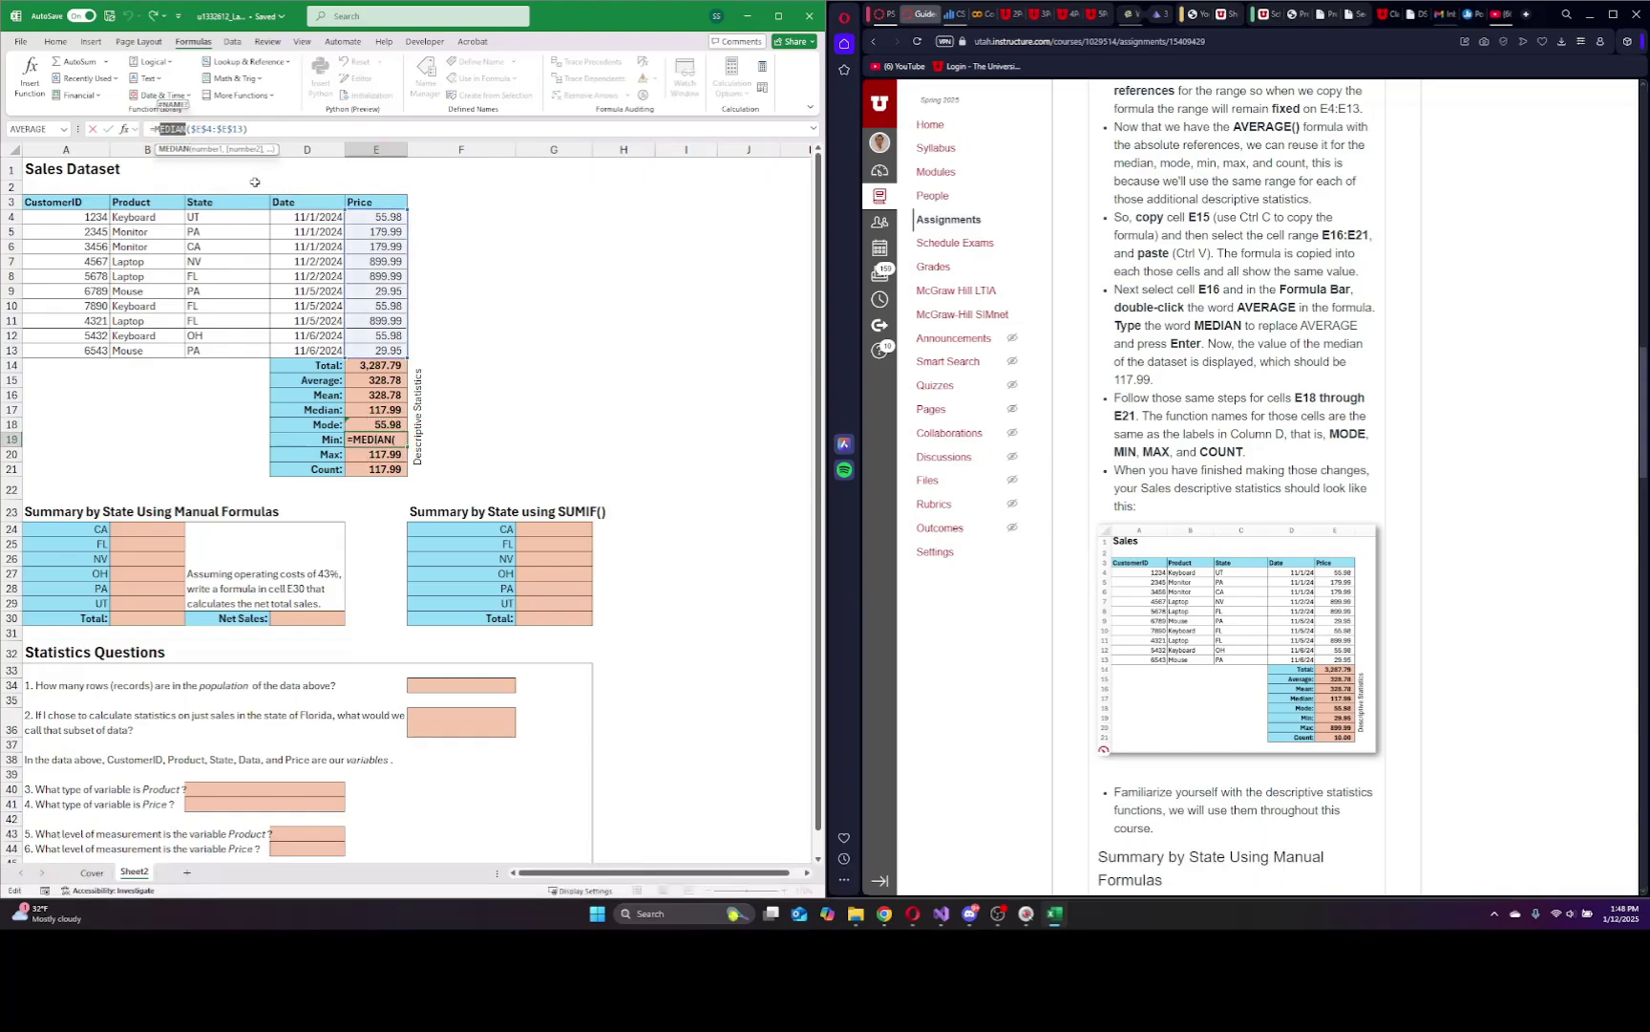
type("Min")
key("Return")
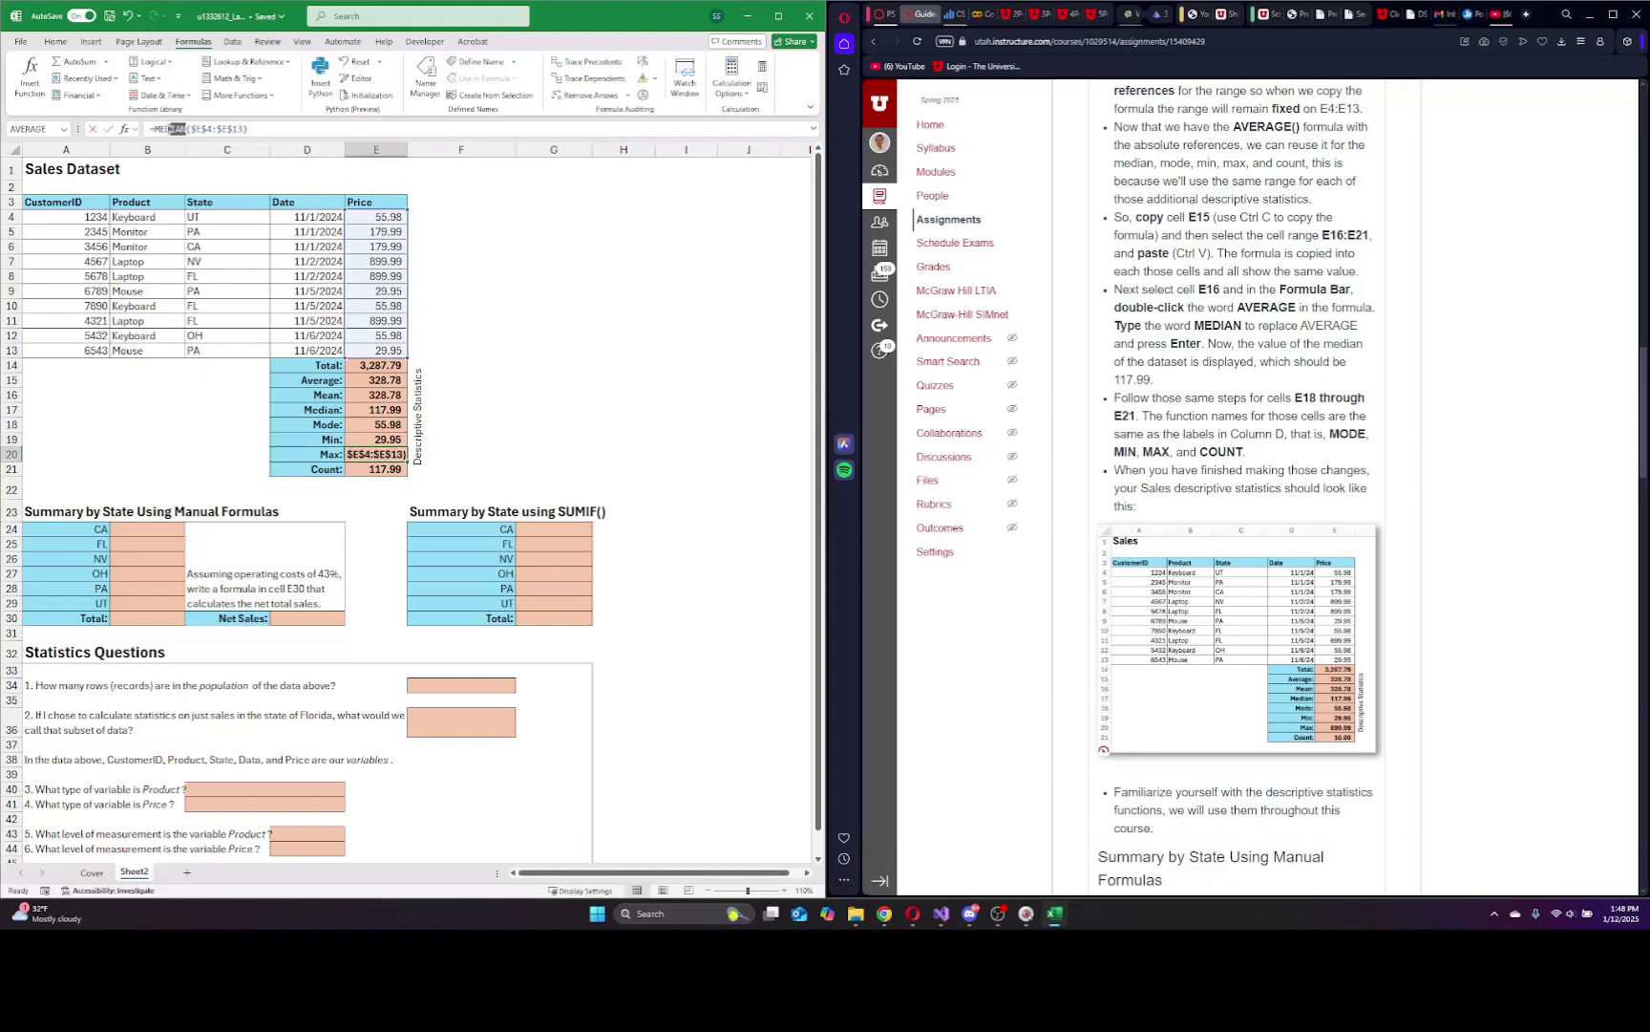
Change the Max and Count formulas to MAX and COUNT, giving 899.99 and 10.00.
double_click(170, 128)
type("Max")
key("Return")
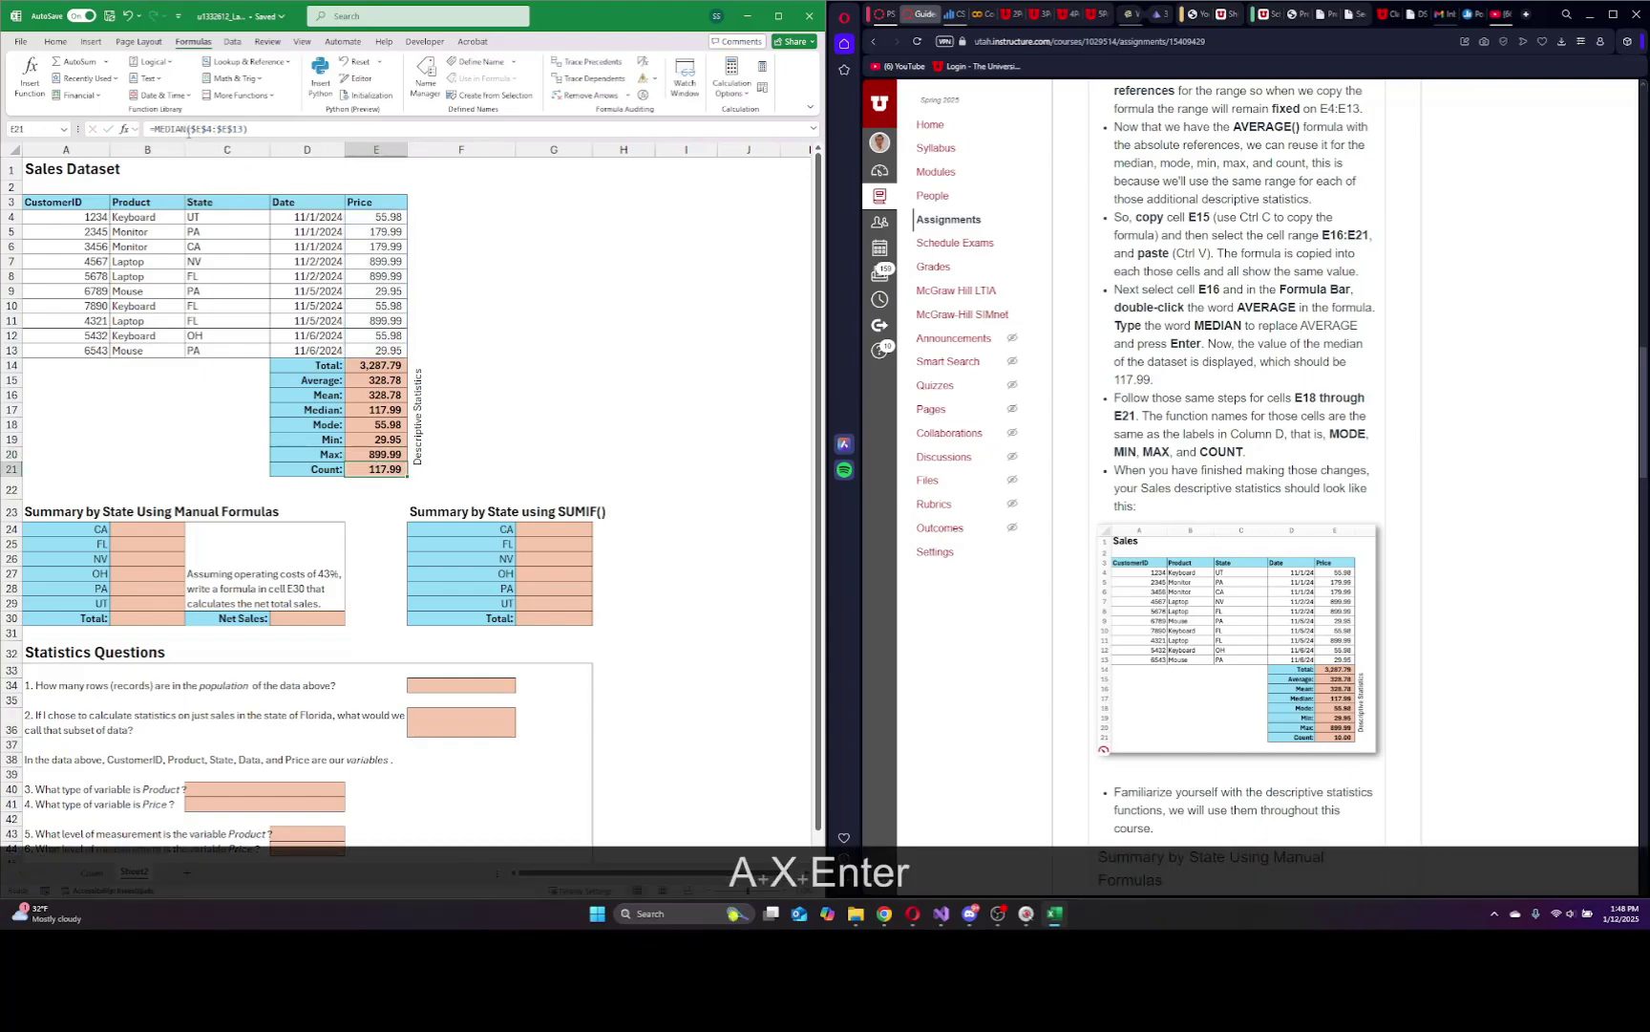
double_click(160, 128)
type("COUNT")
key("Return")
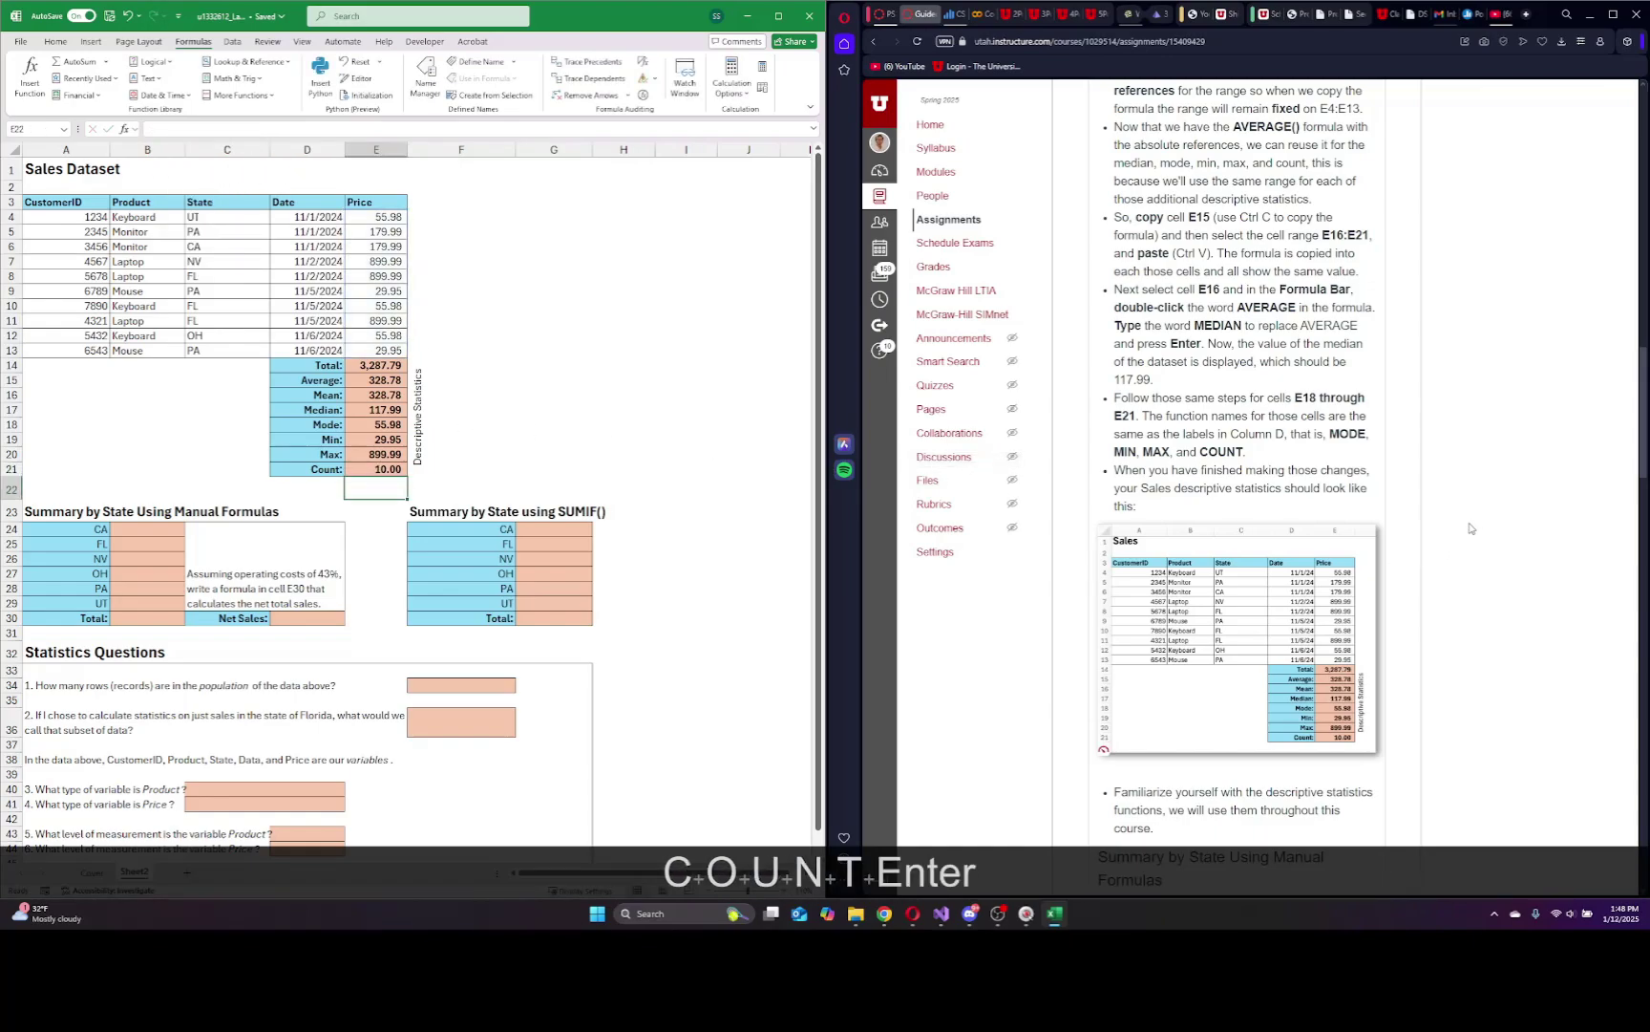
scroll(1194, 526, "down", 2)
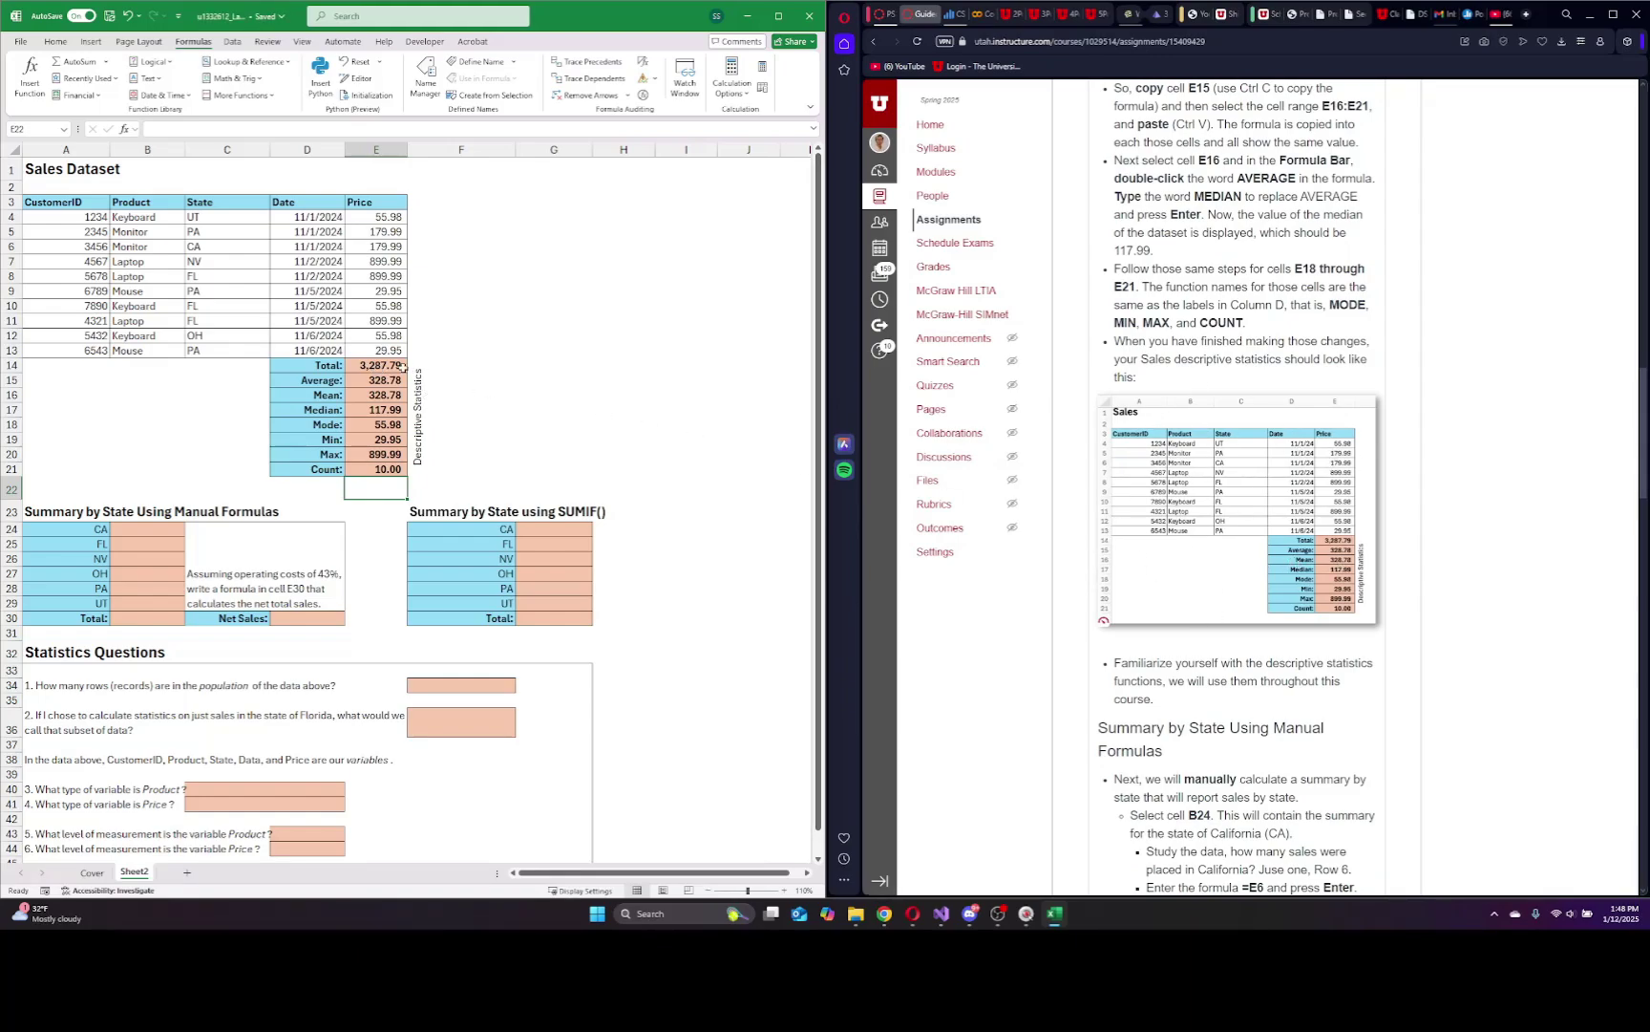
left_click(398, 379)
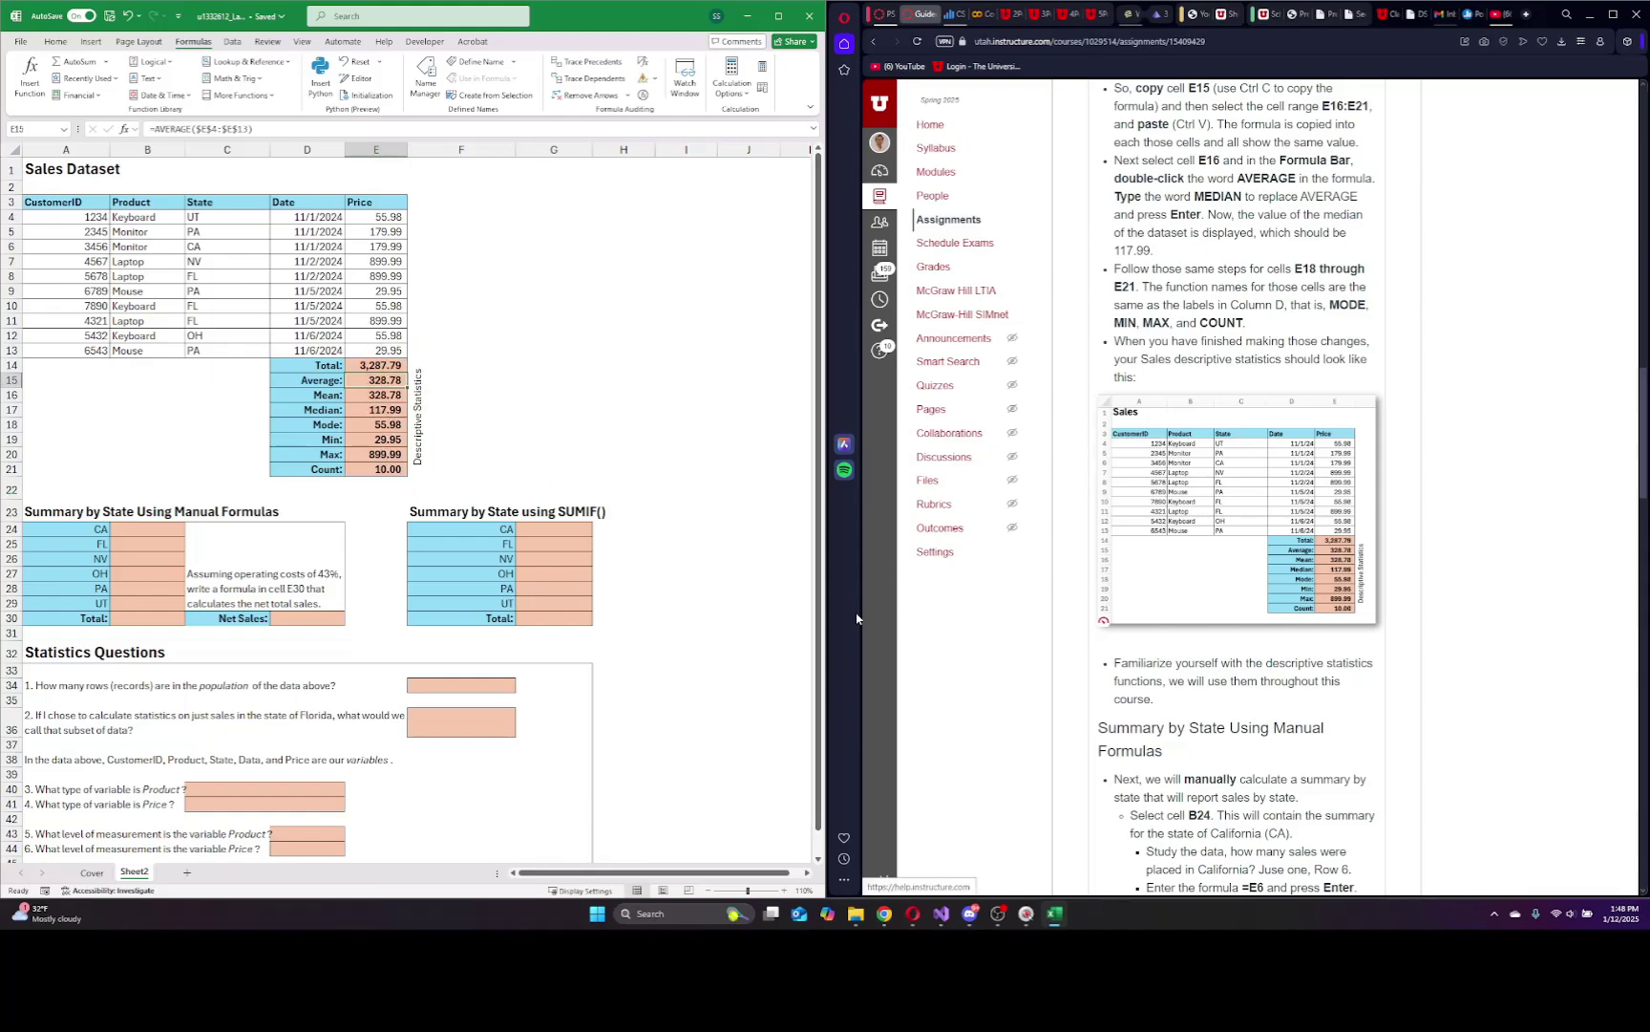
scroll(1363, 623, "down", 1)
scroll(1363, 623, "down", 5)
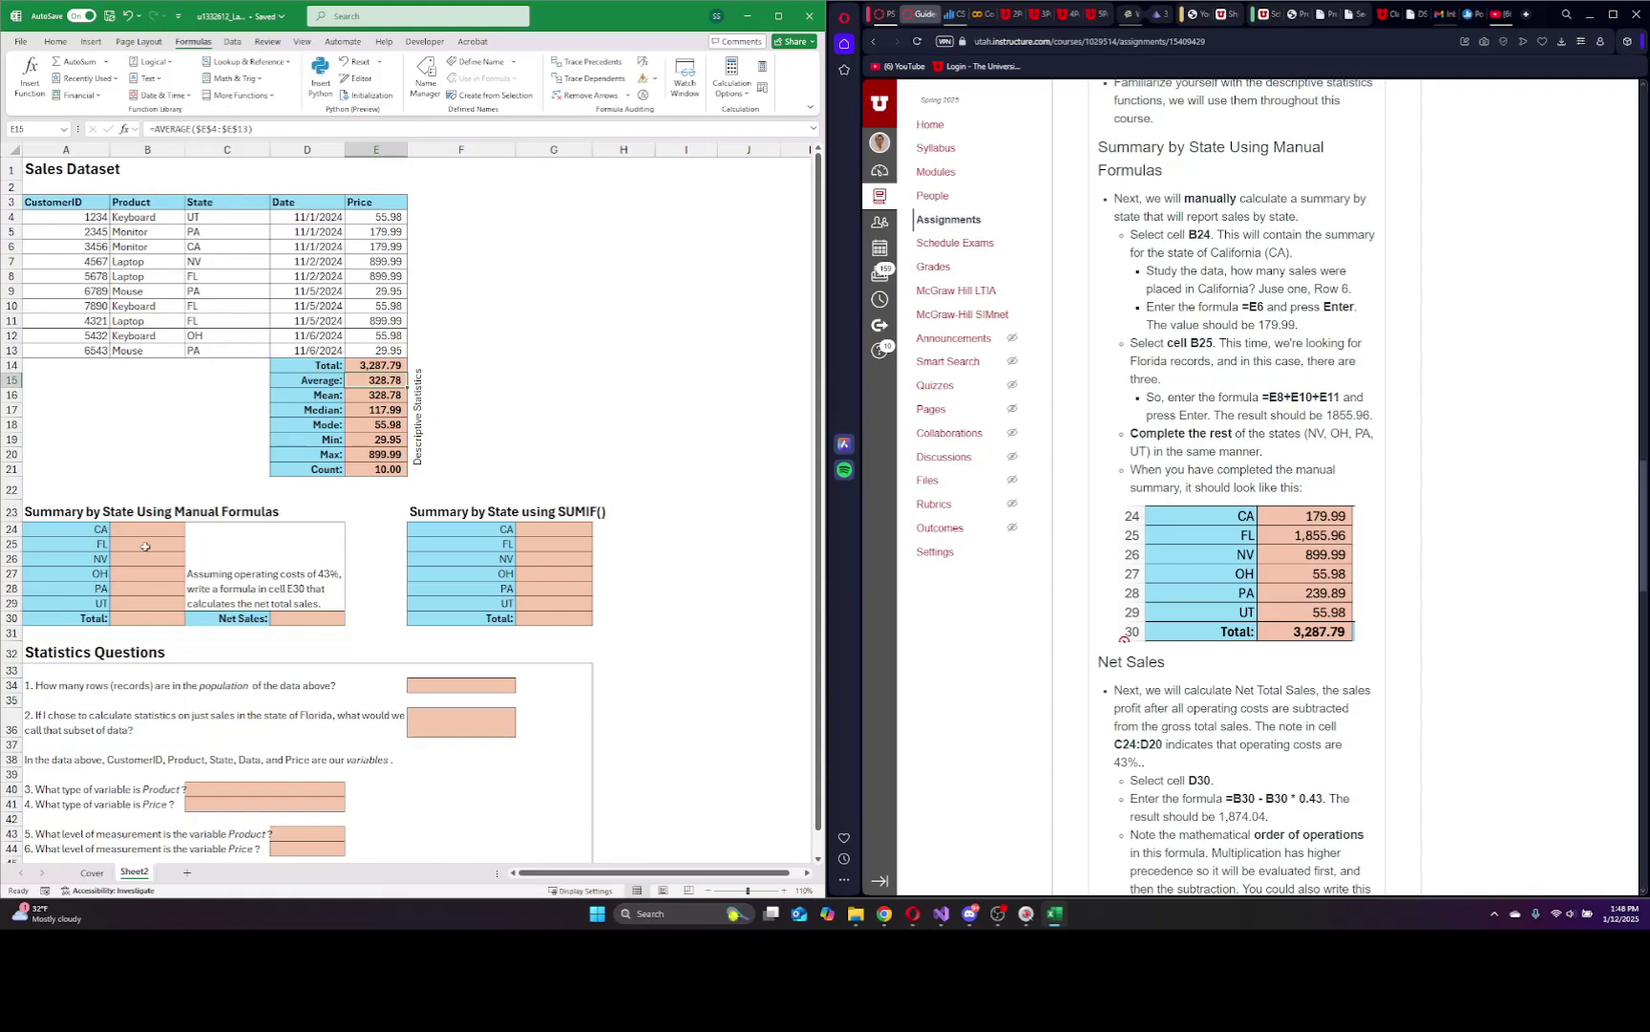
Enter the CA total as =E6 (179.99) and the FL total as =E8+E10+E11 (1,855.96).
left_click(122, 527)
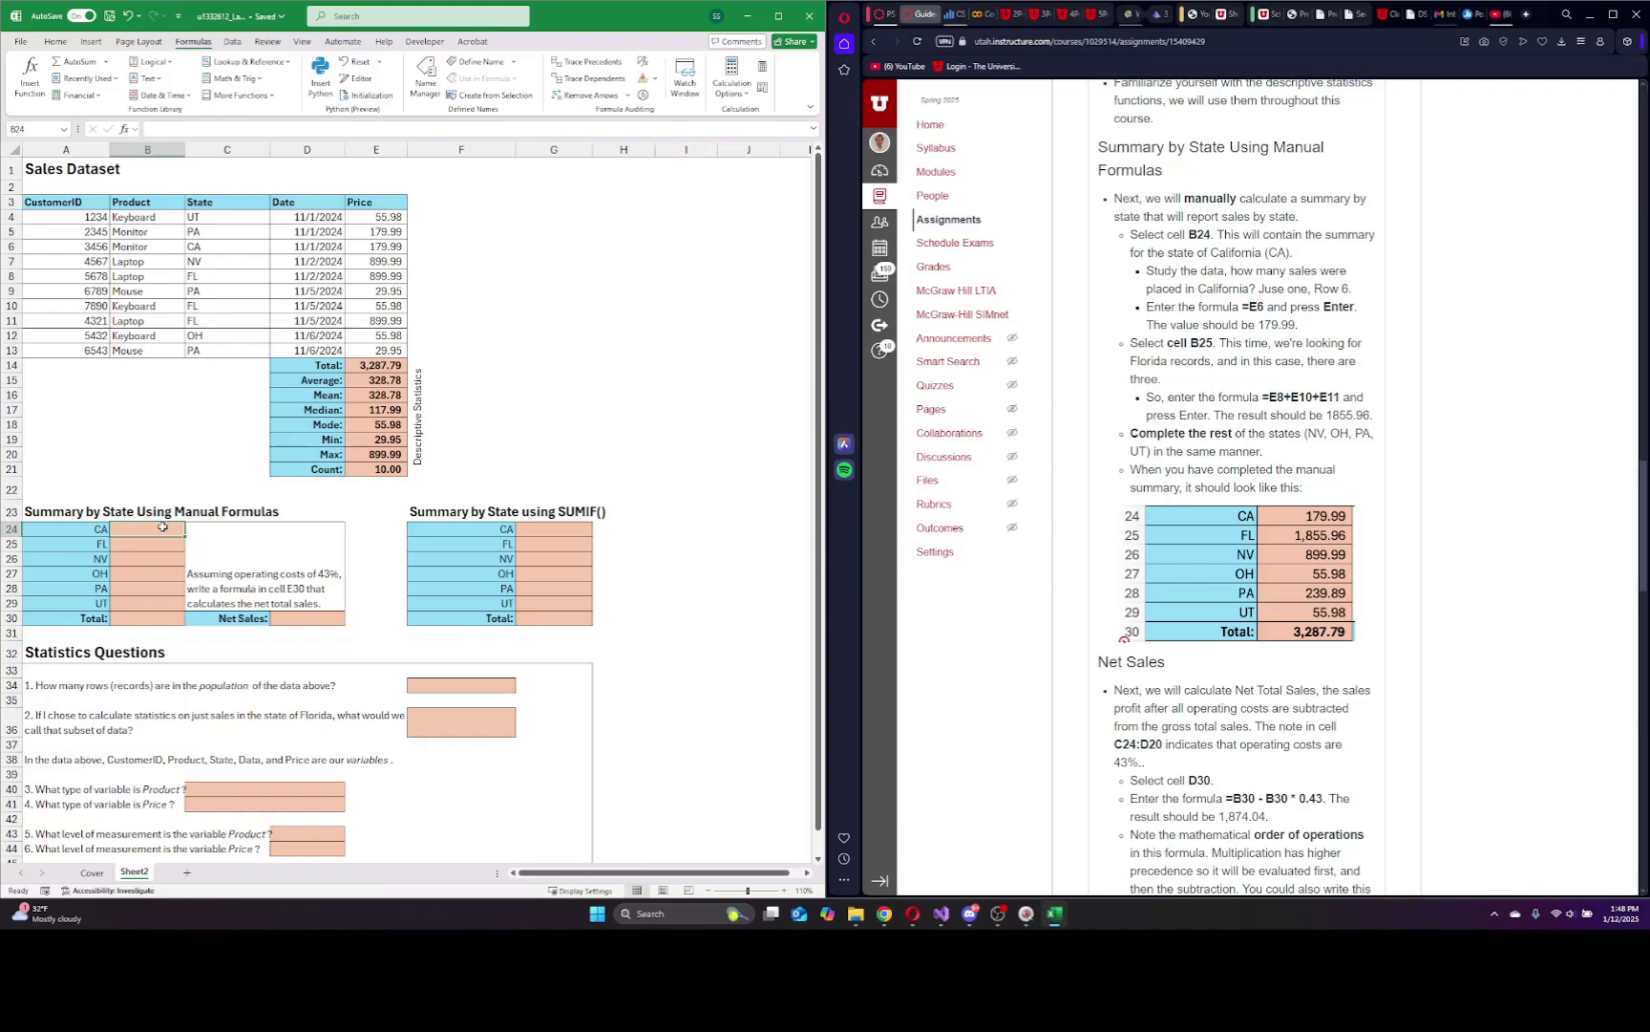
type("=")
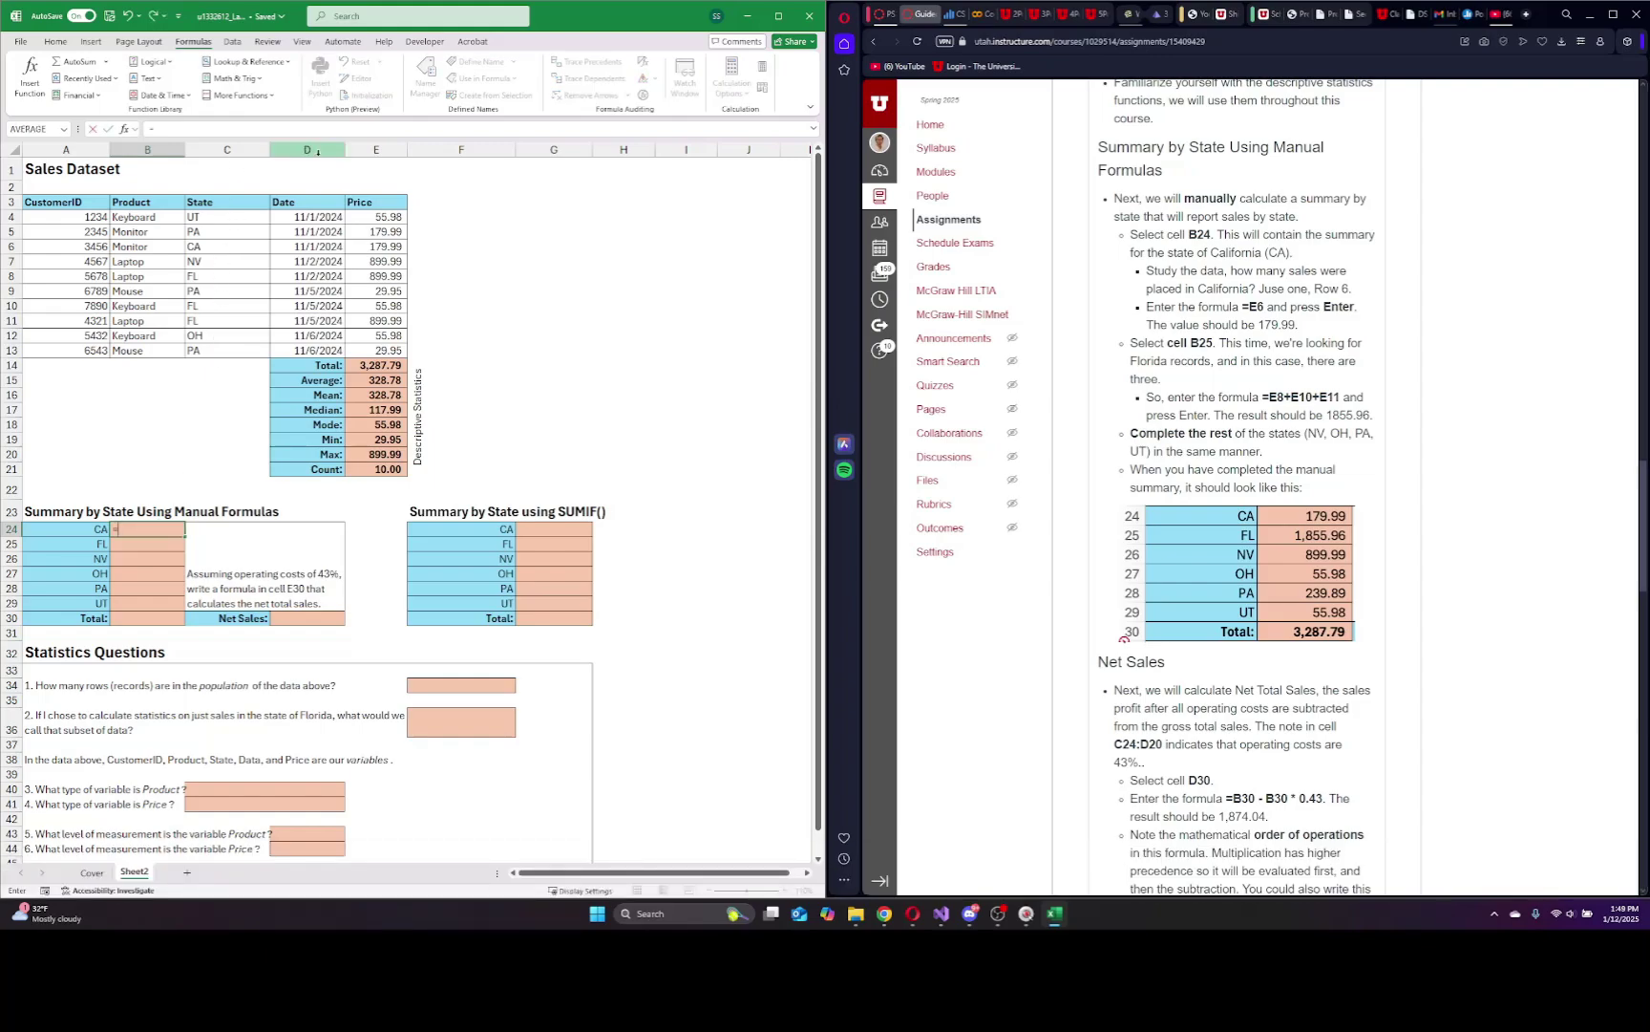
left_click(379, 247)
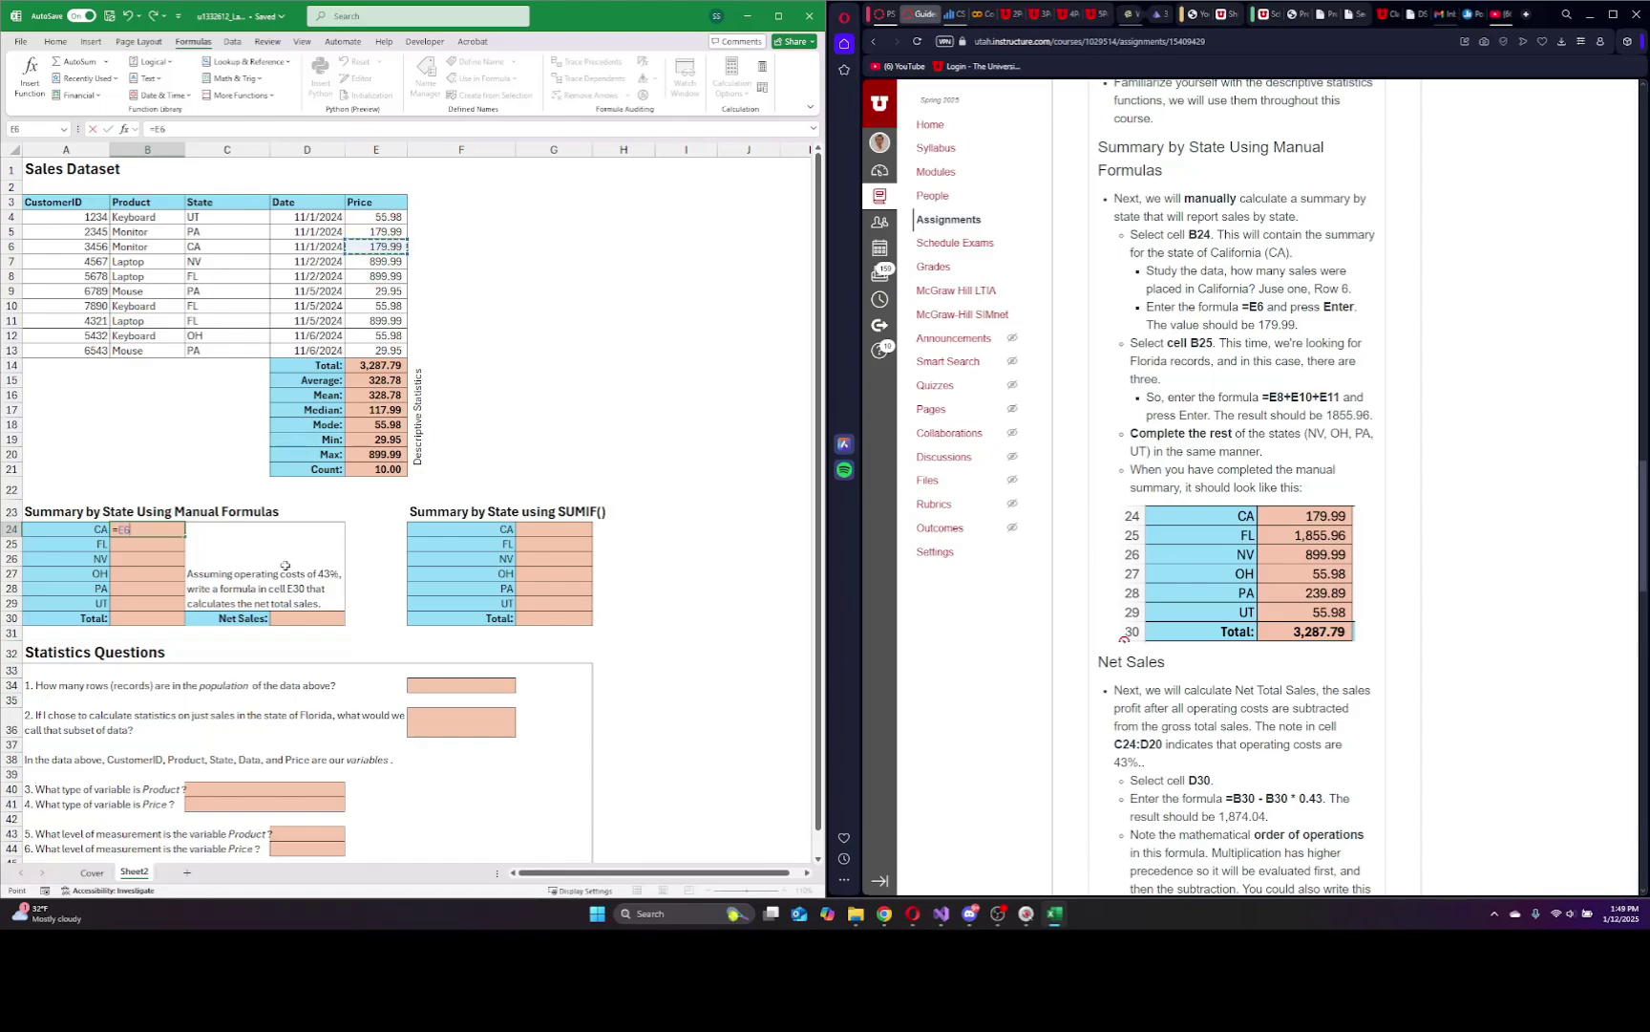
key("Return")
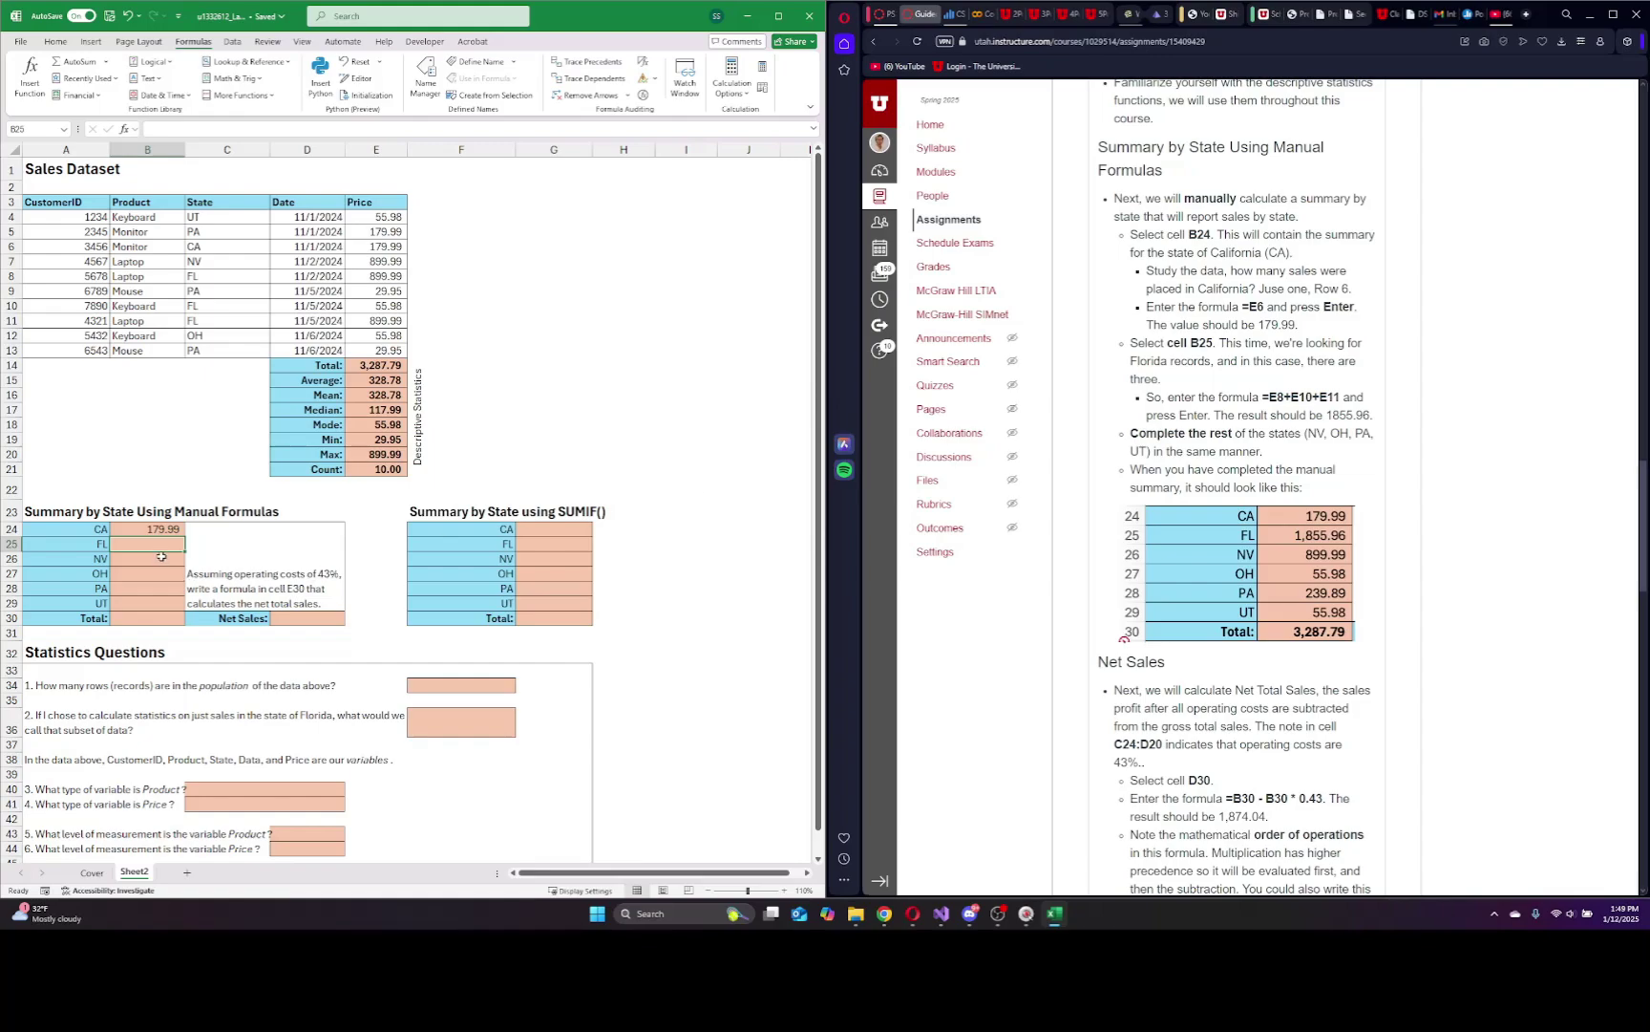
type("=")
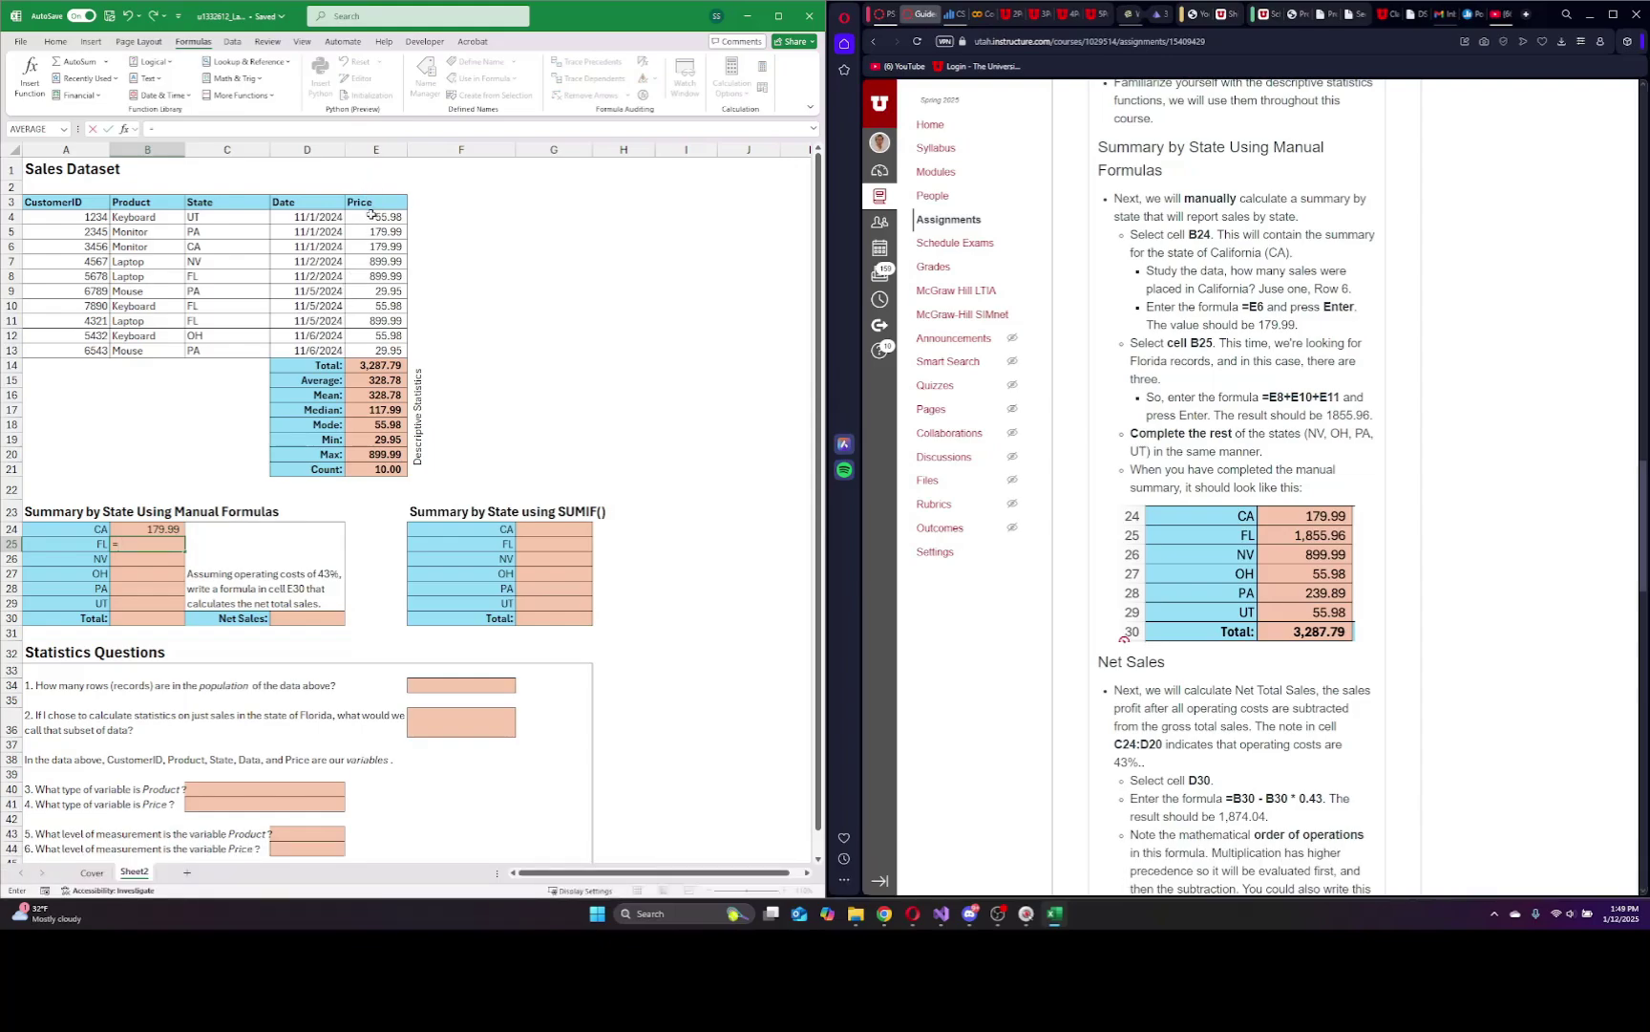
left_click(372, 279)
type("+")
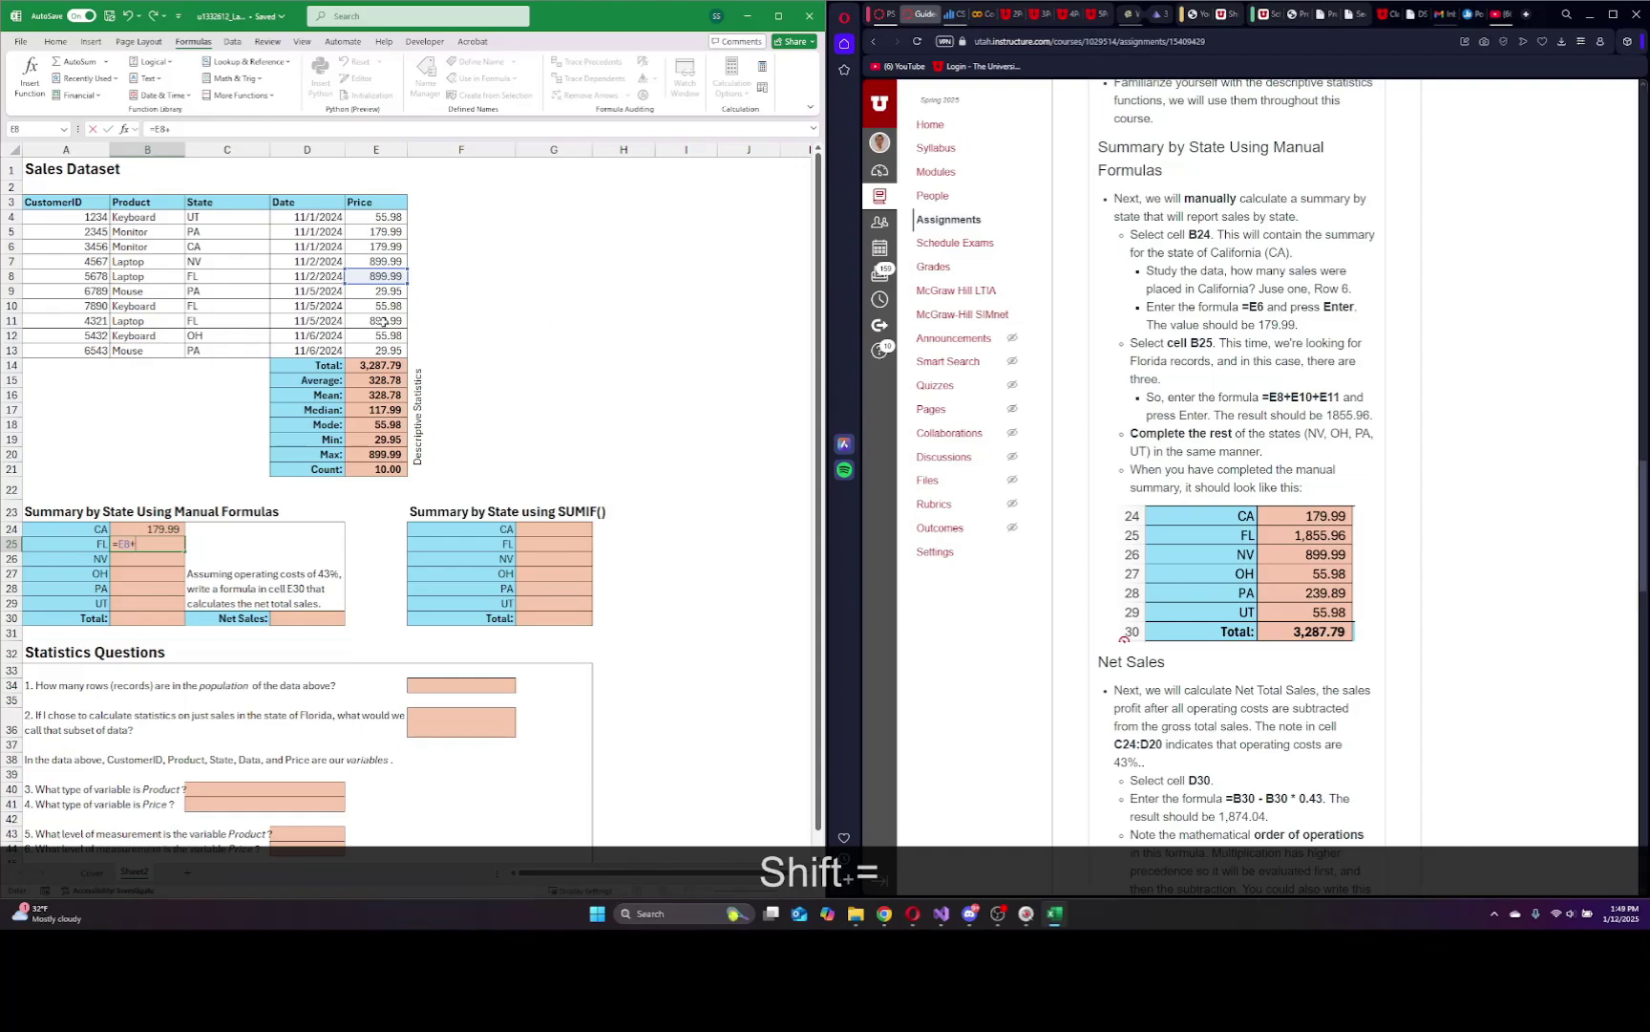
left_click(377, 306)
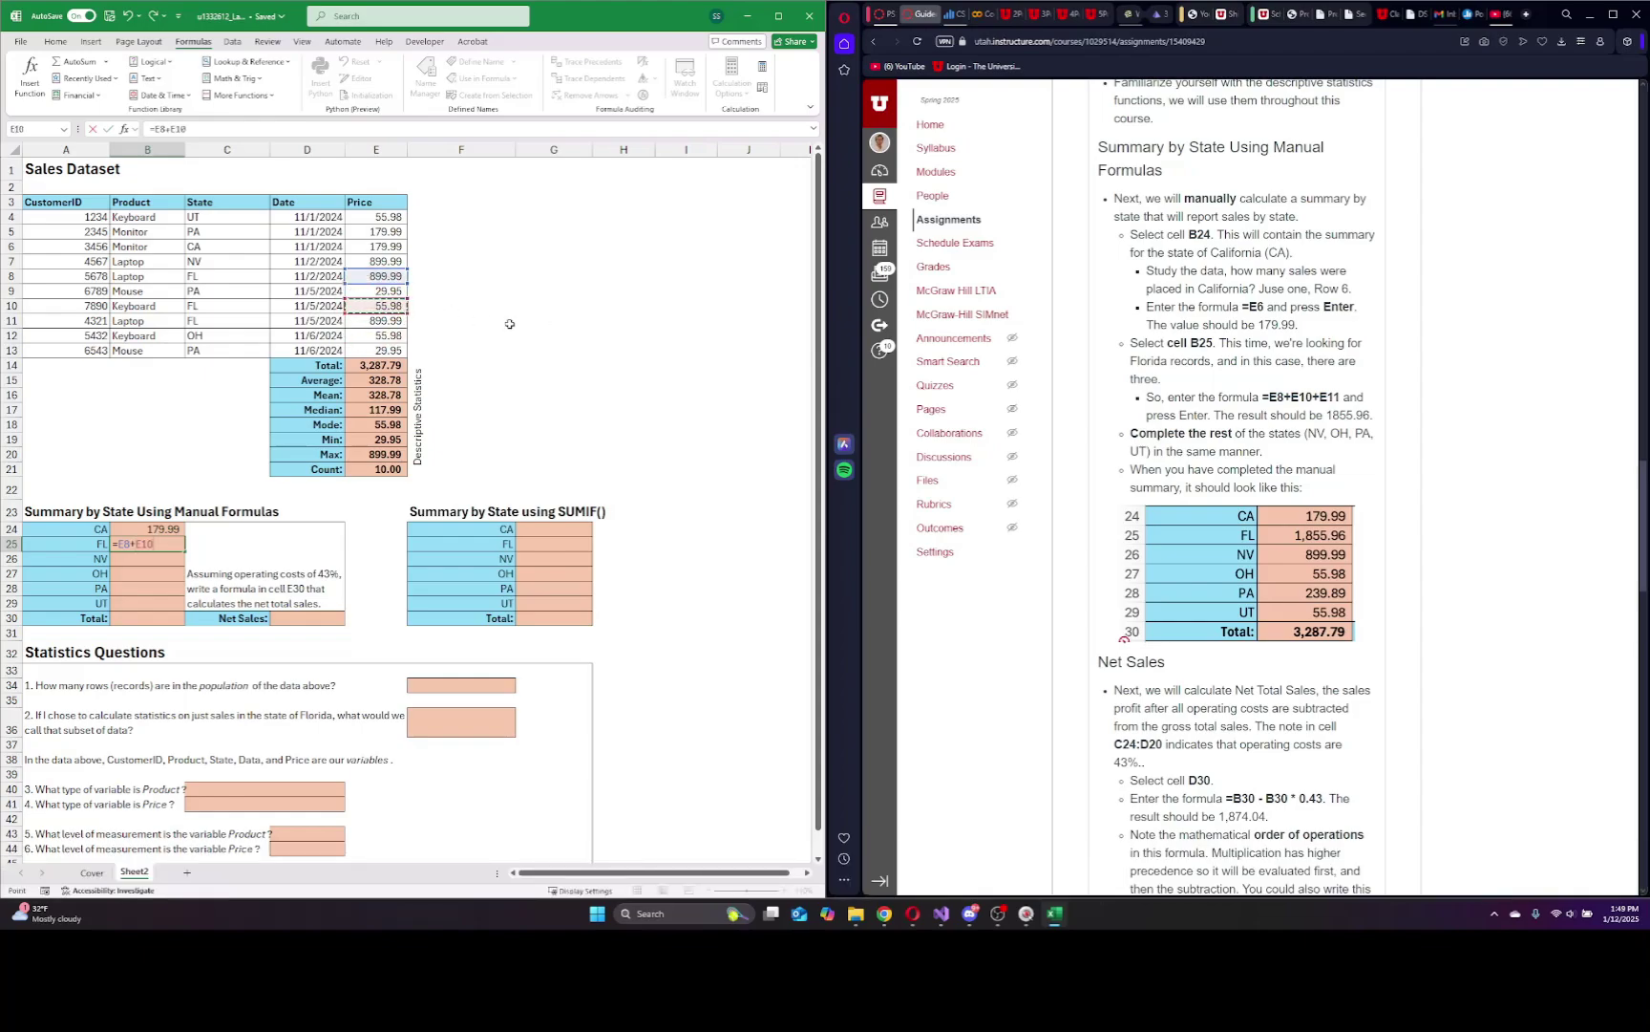
type("+")
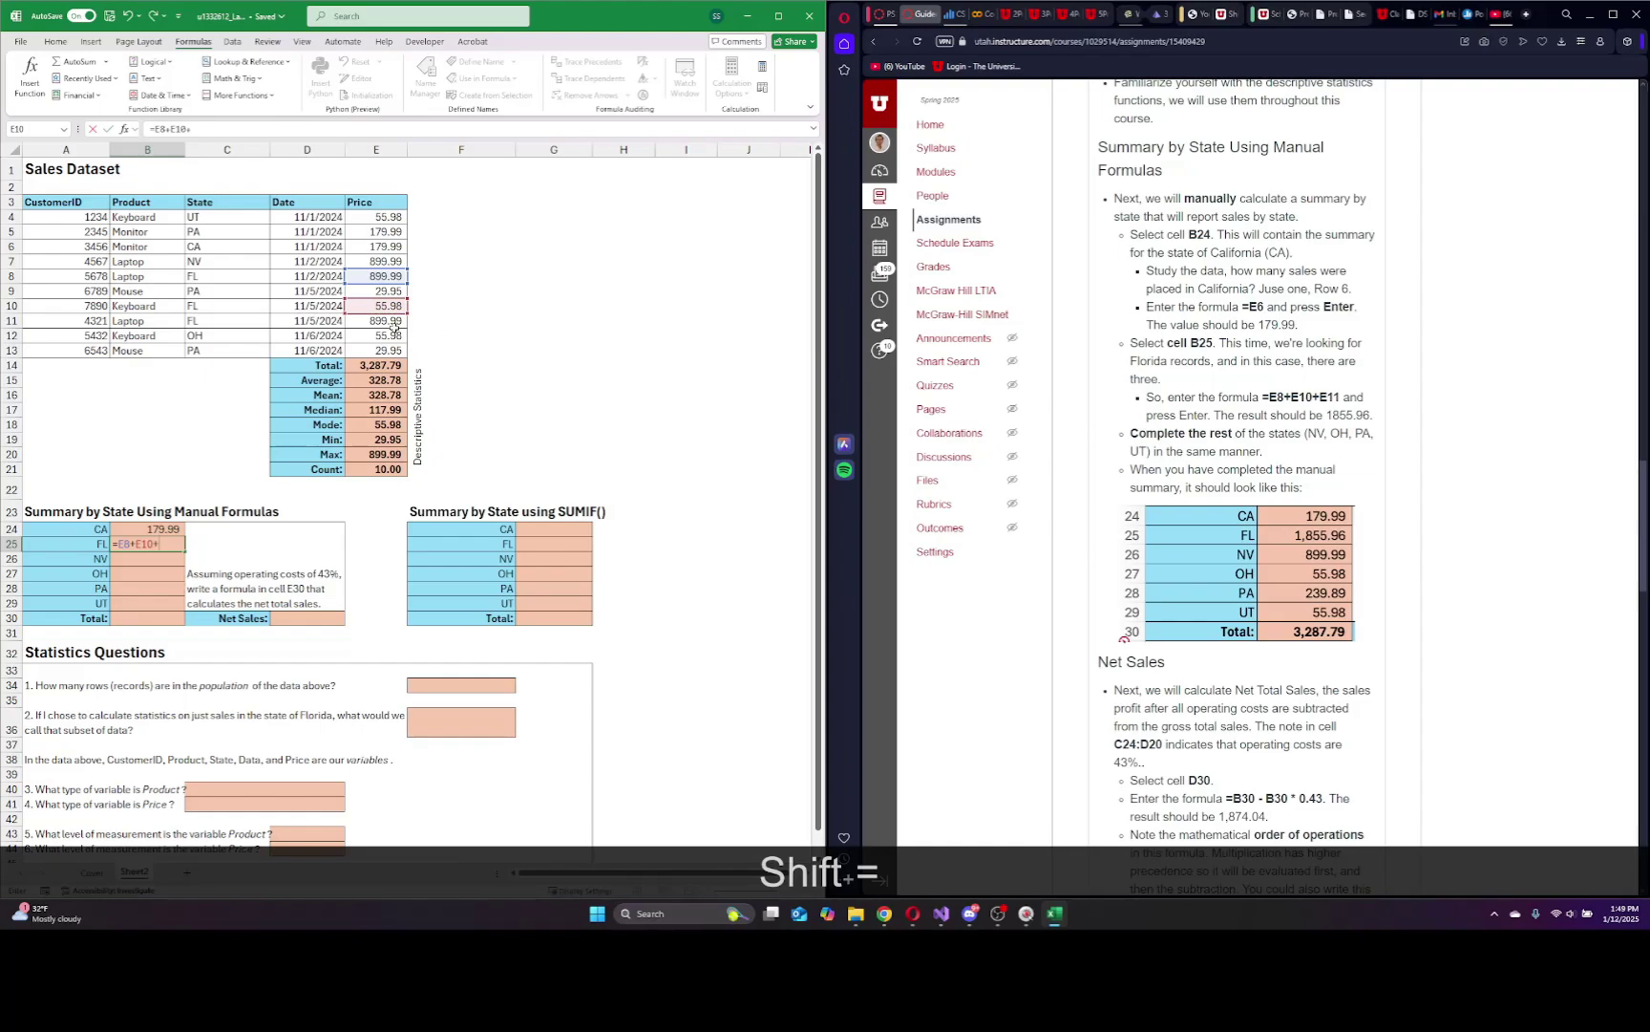
left_click(386, 323)
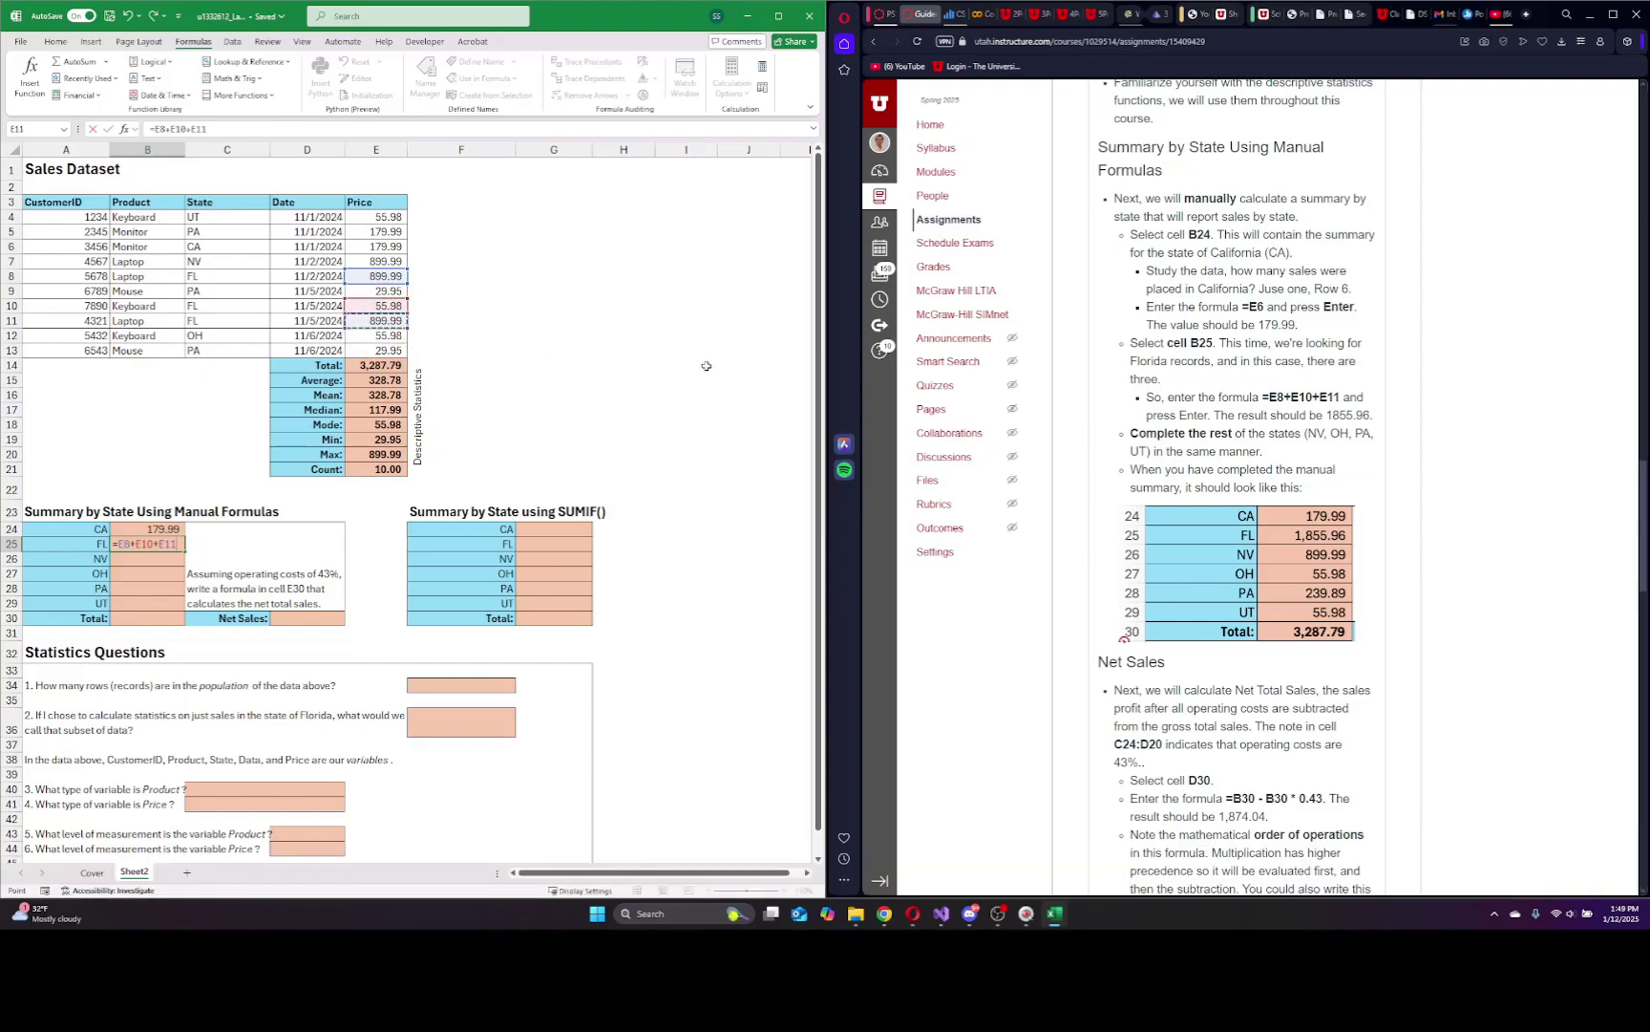
key("Return")
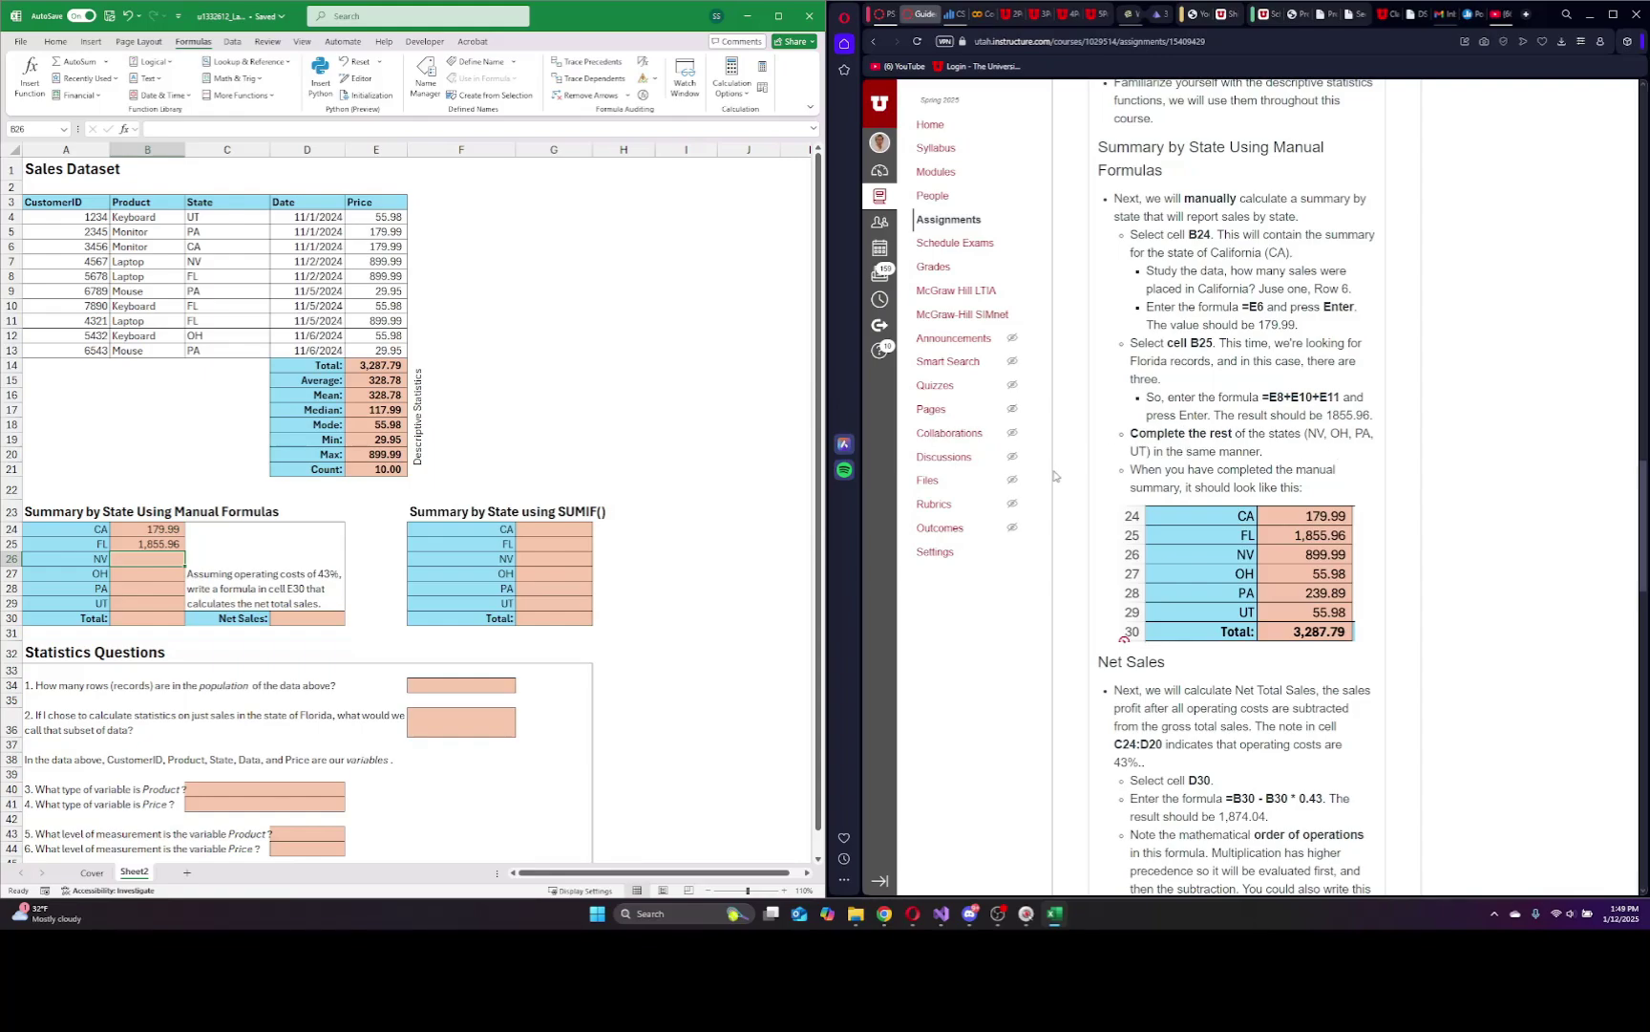
Enter the NV total as =E7 (899.99) and the OH total as =E12 (55.98).
type("=")
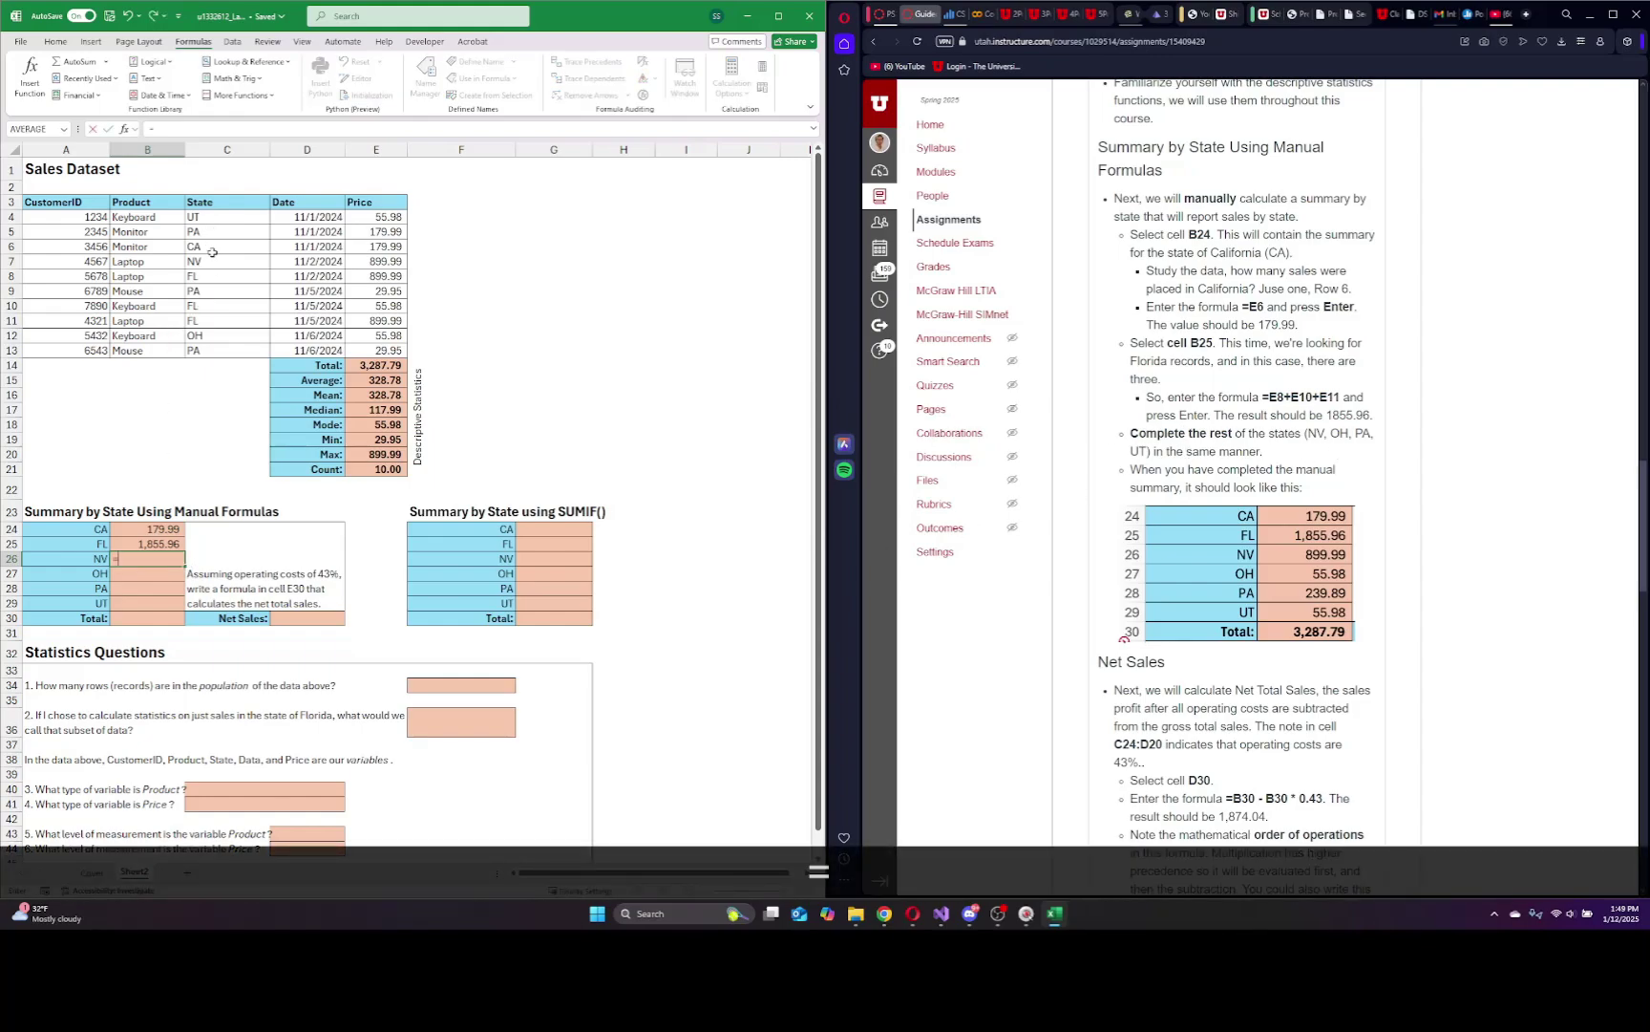
left_click(373, 262)
type("+")
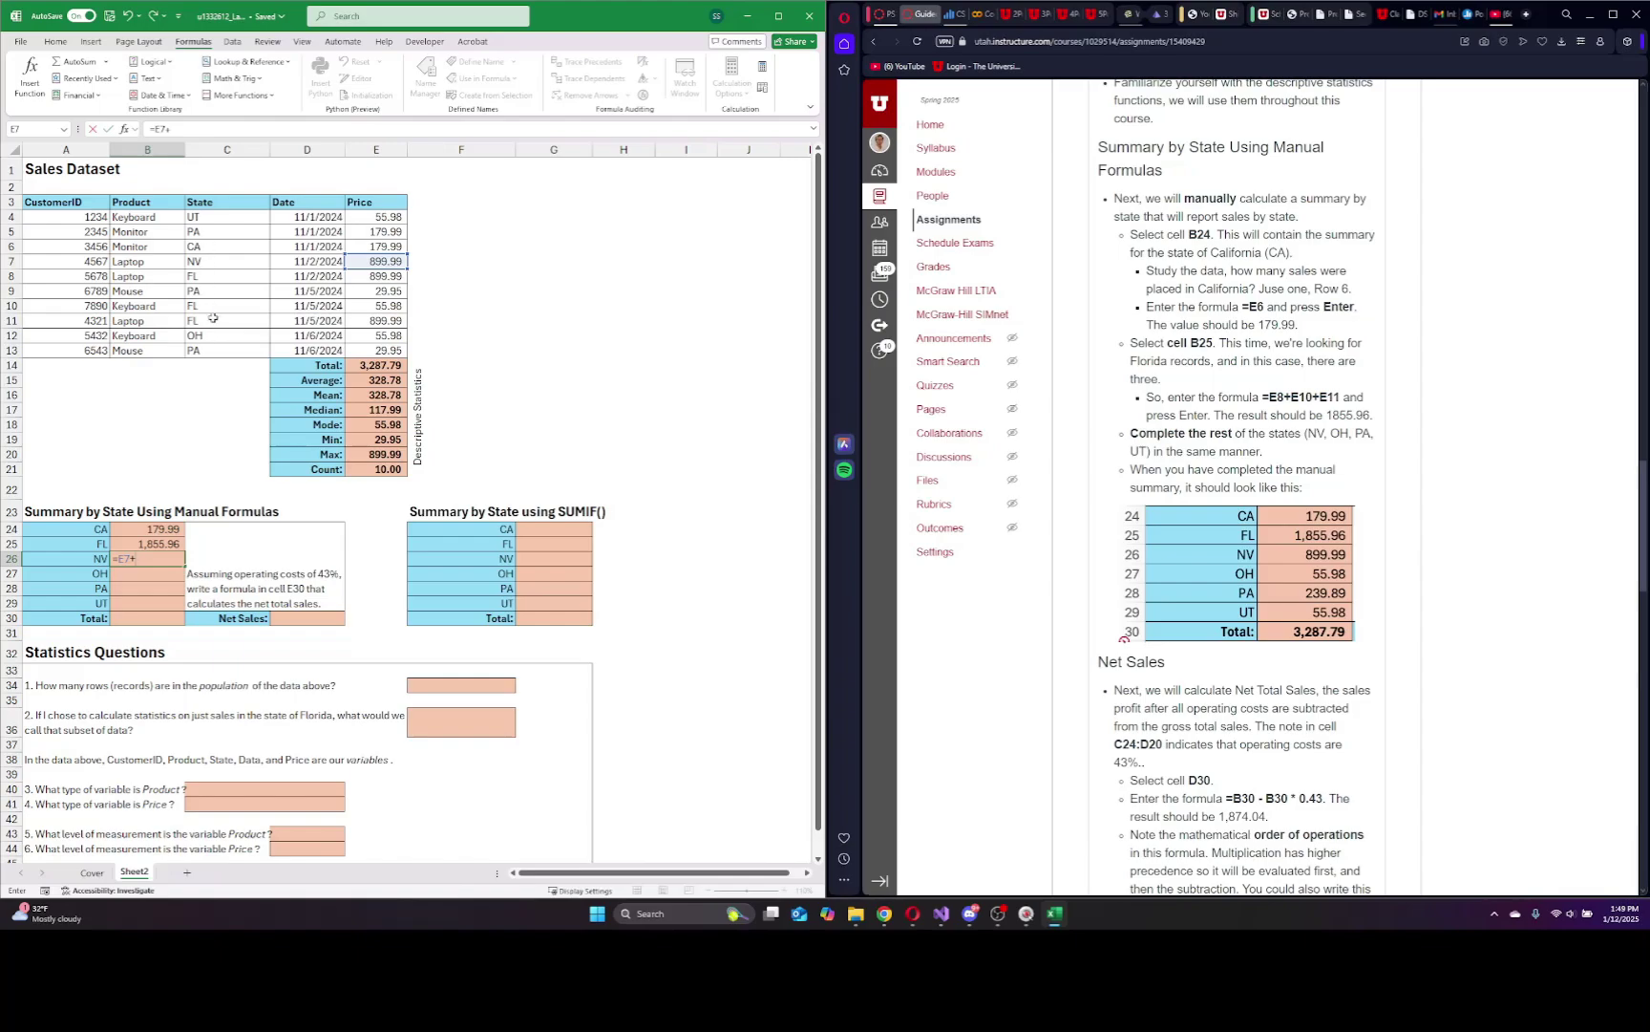
key("BackSpace")
key("Return")
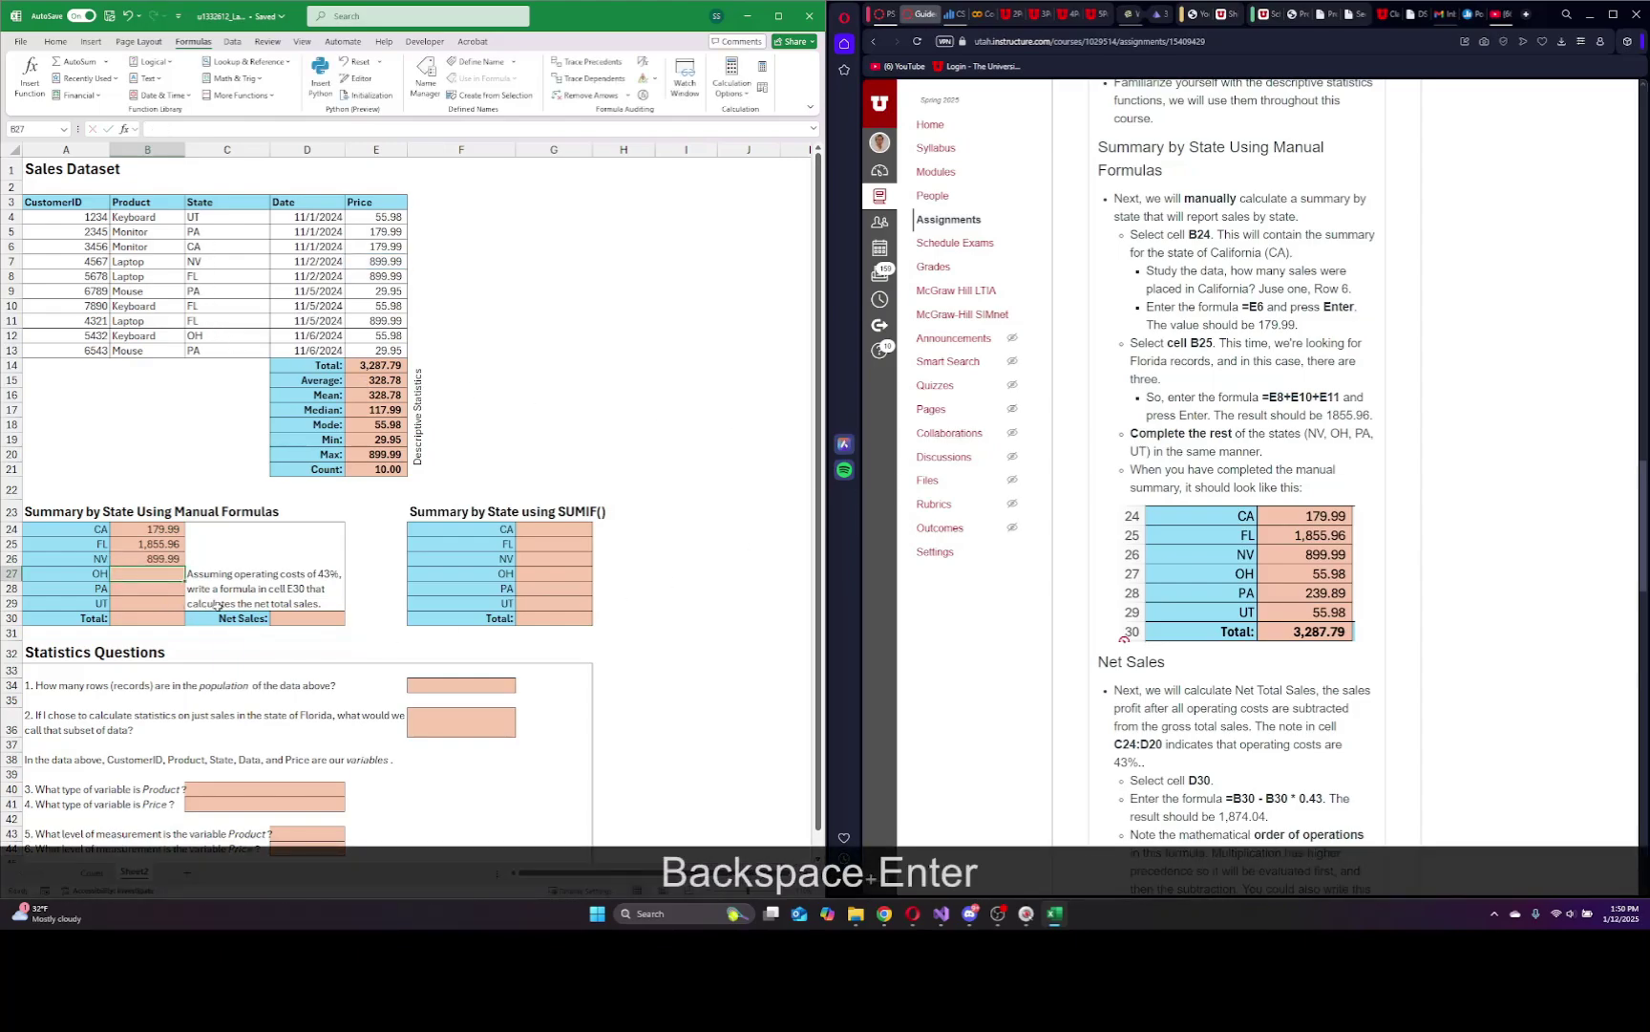
type("=")
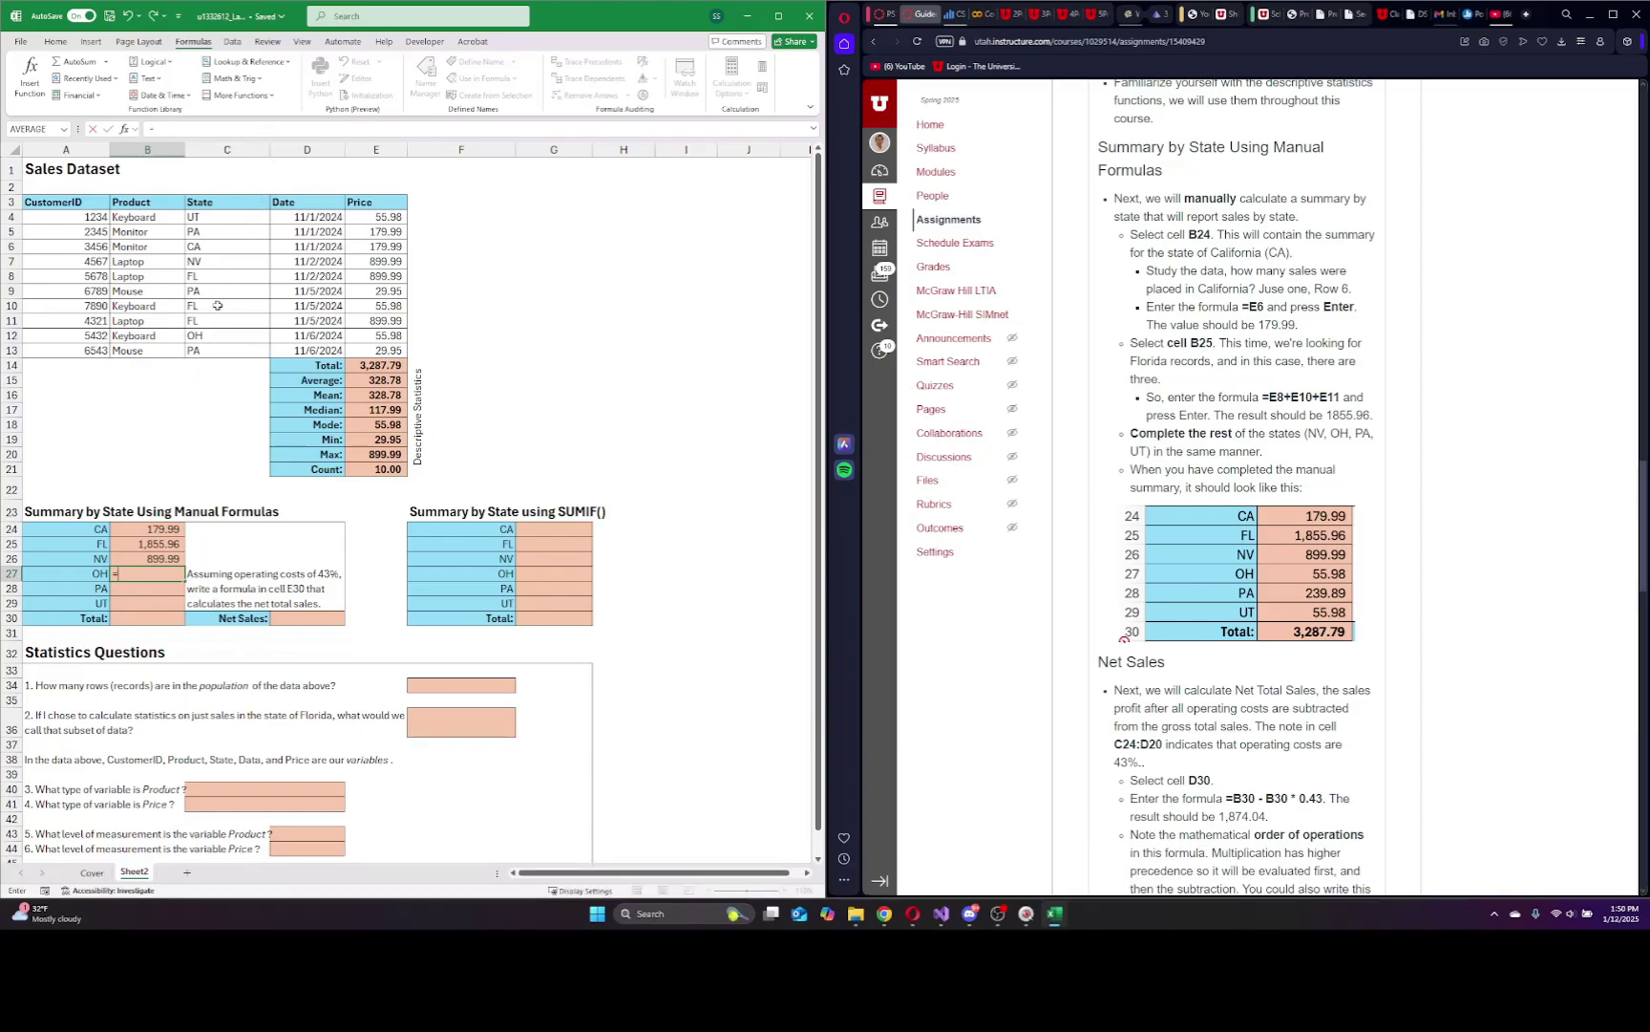
left_click(380, 336)
key("Return")
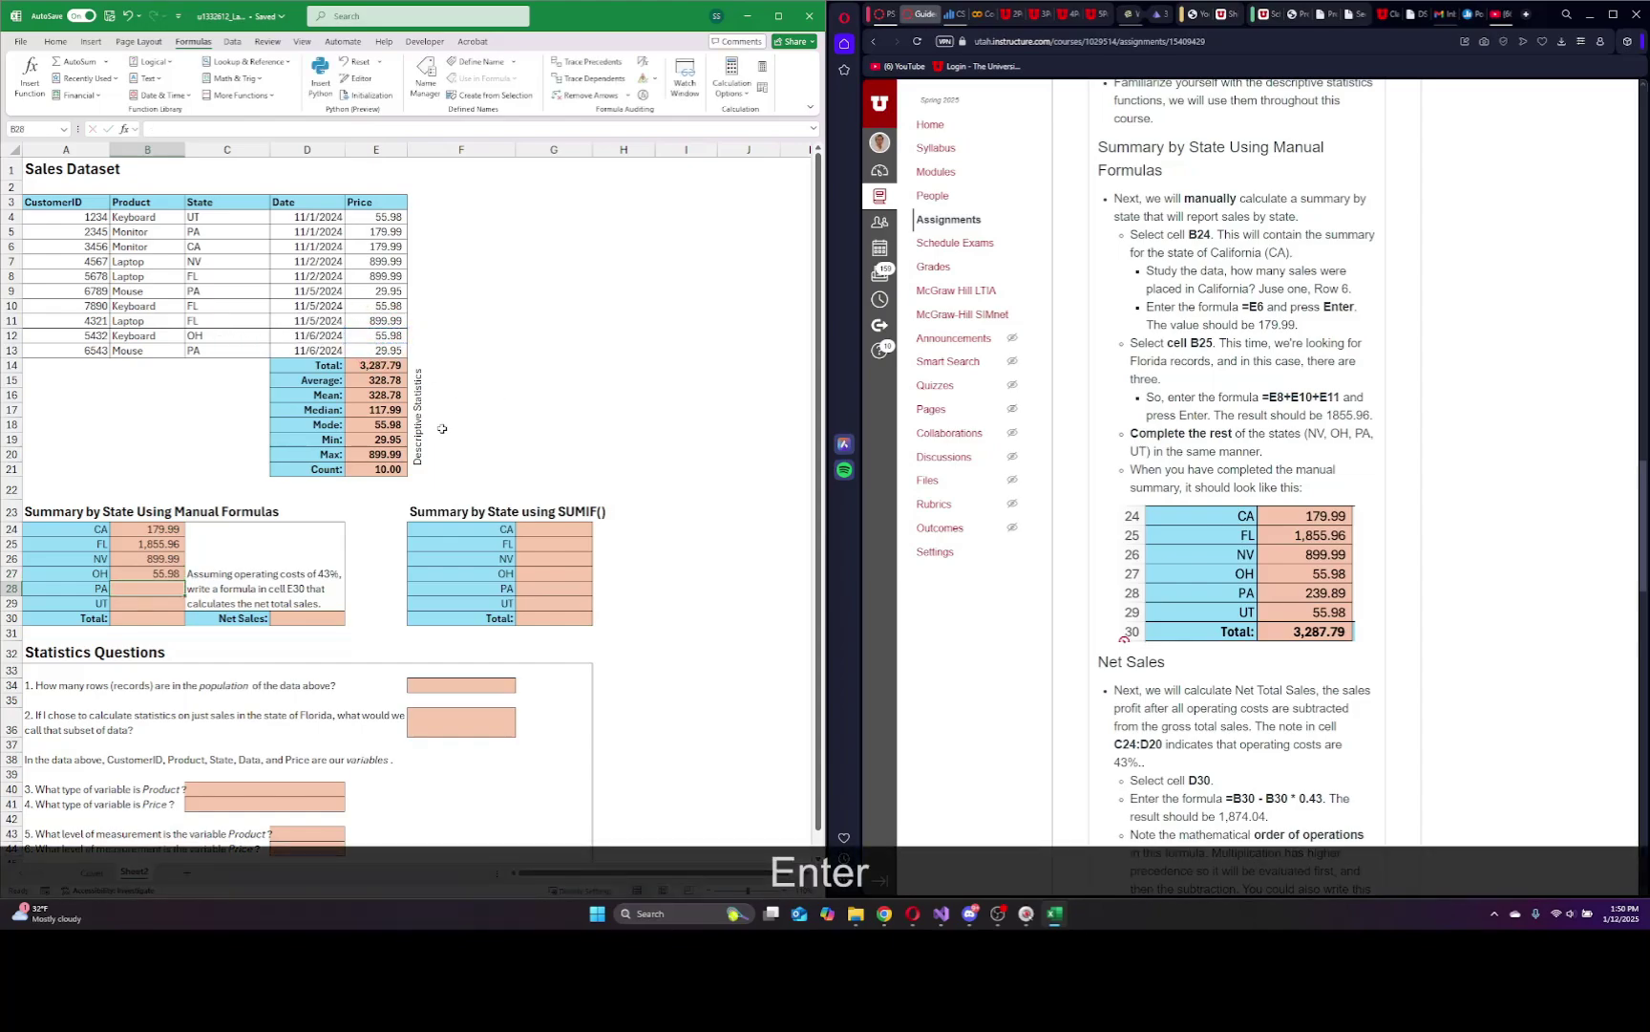
Enter the PA total as =E5+E9+E13 (239.89) and the UT total as =E4 (55.98).
type("=")
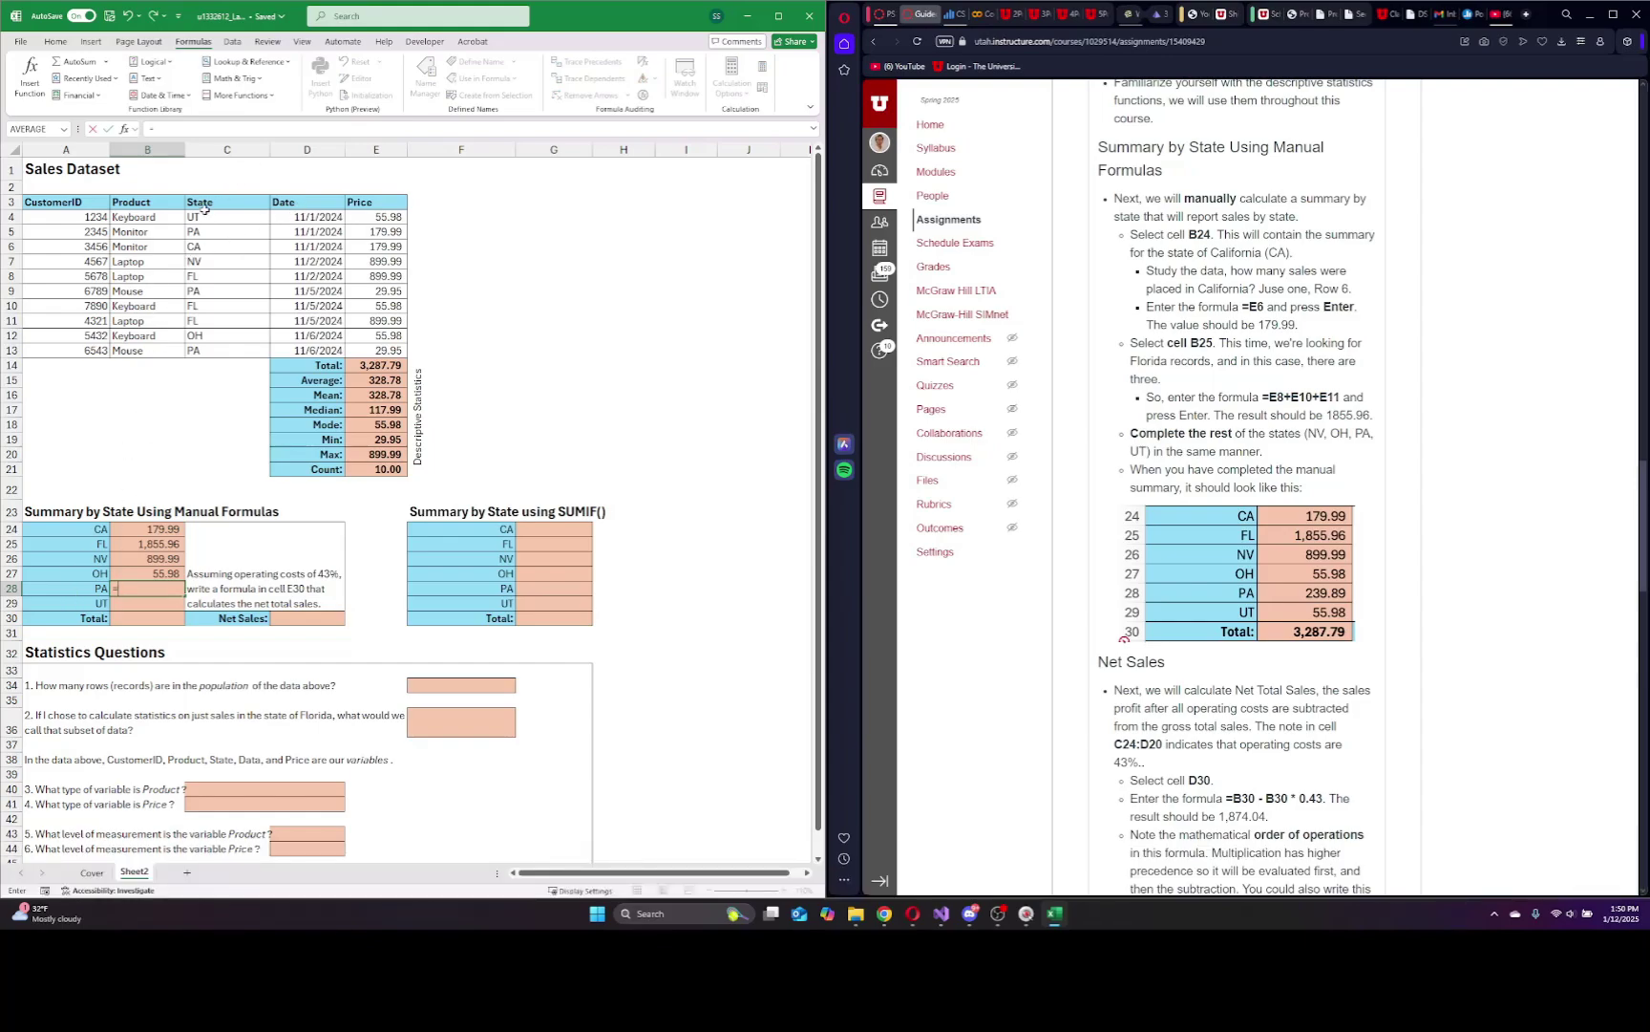
left_click(372, 231)
type("+")
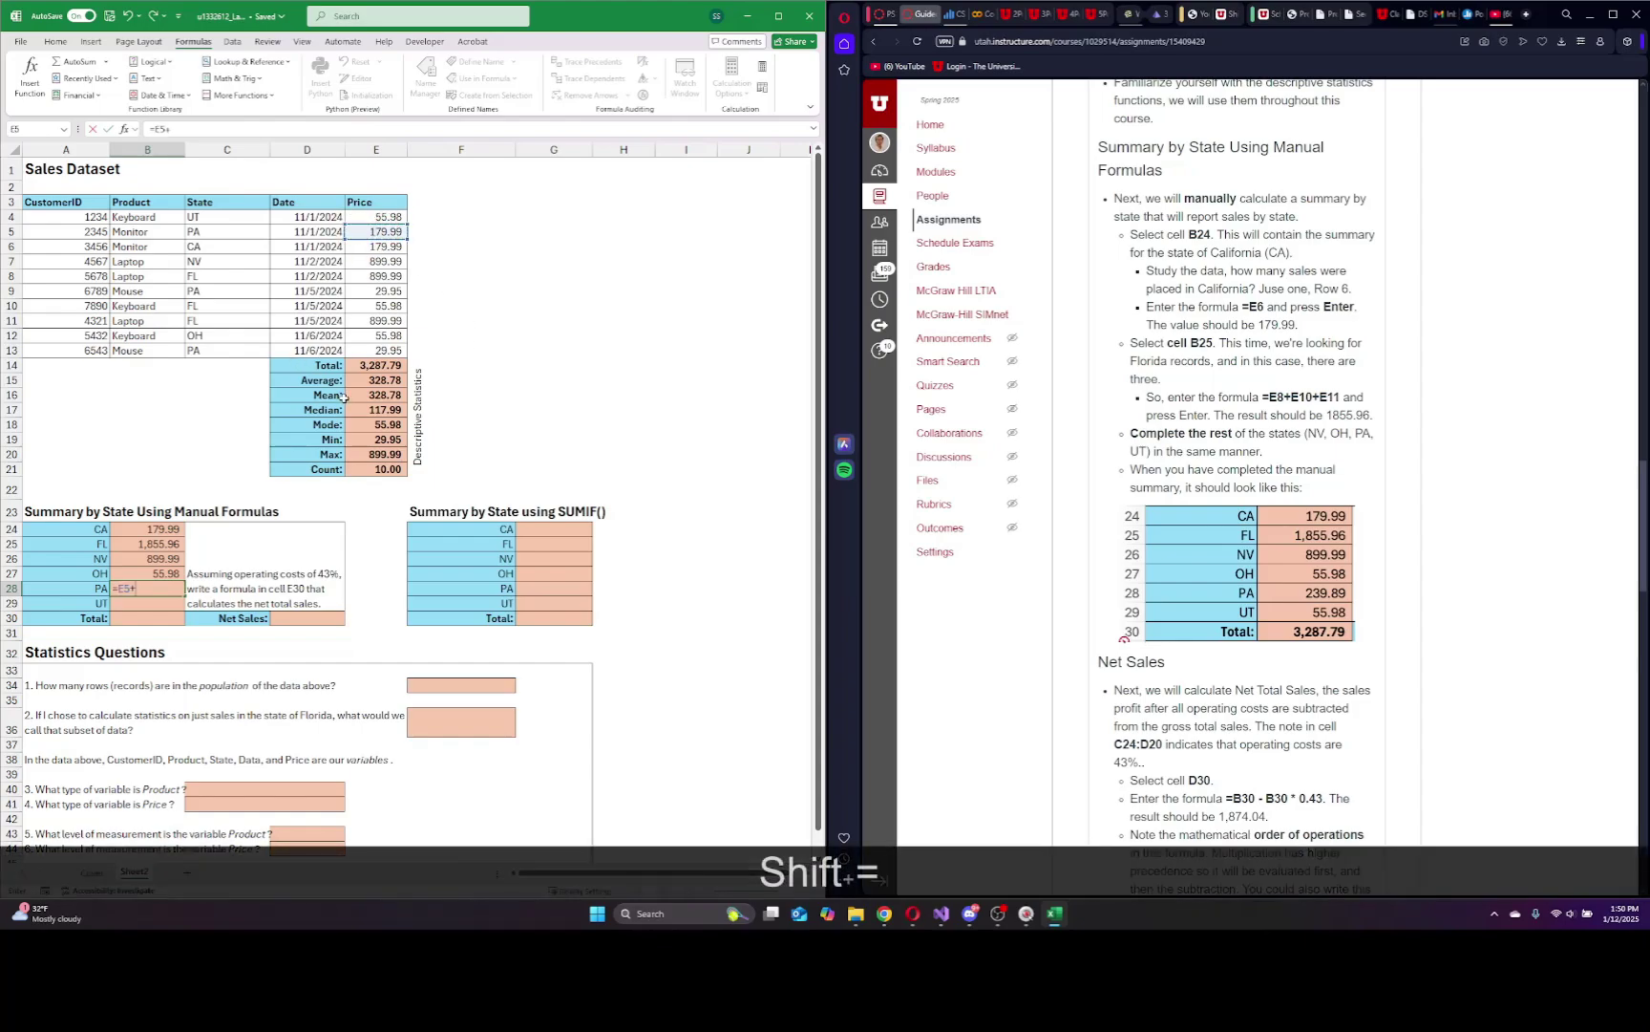
left_click(361, 290)
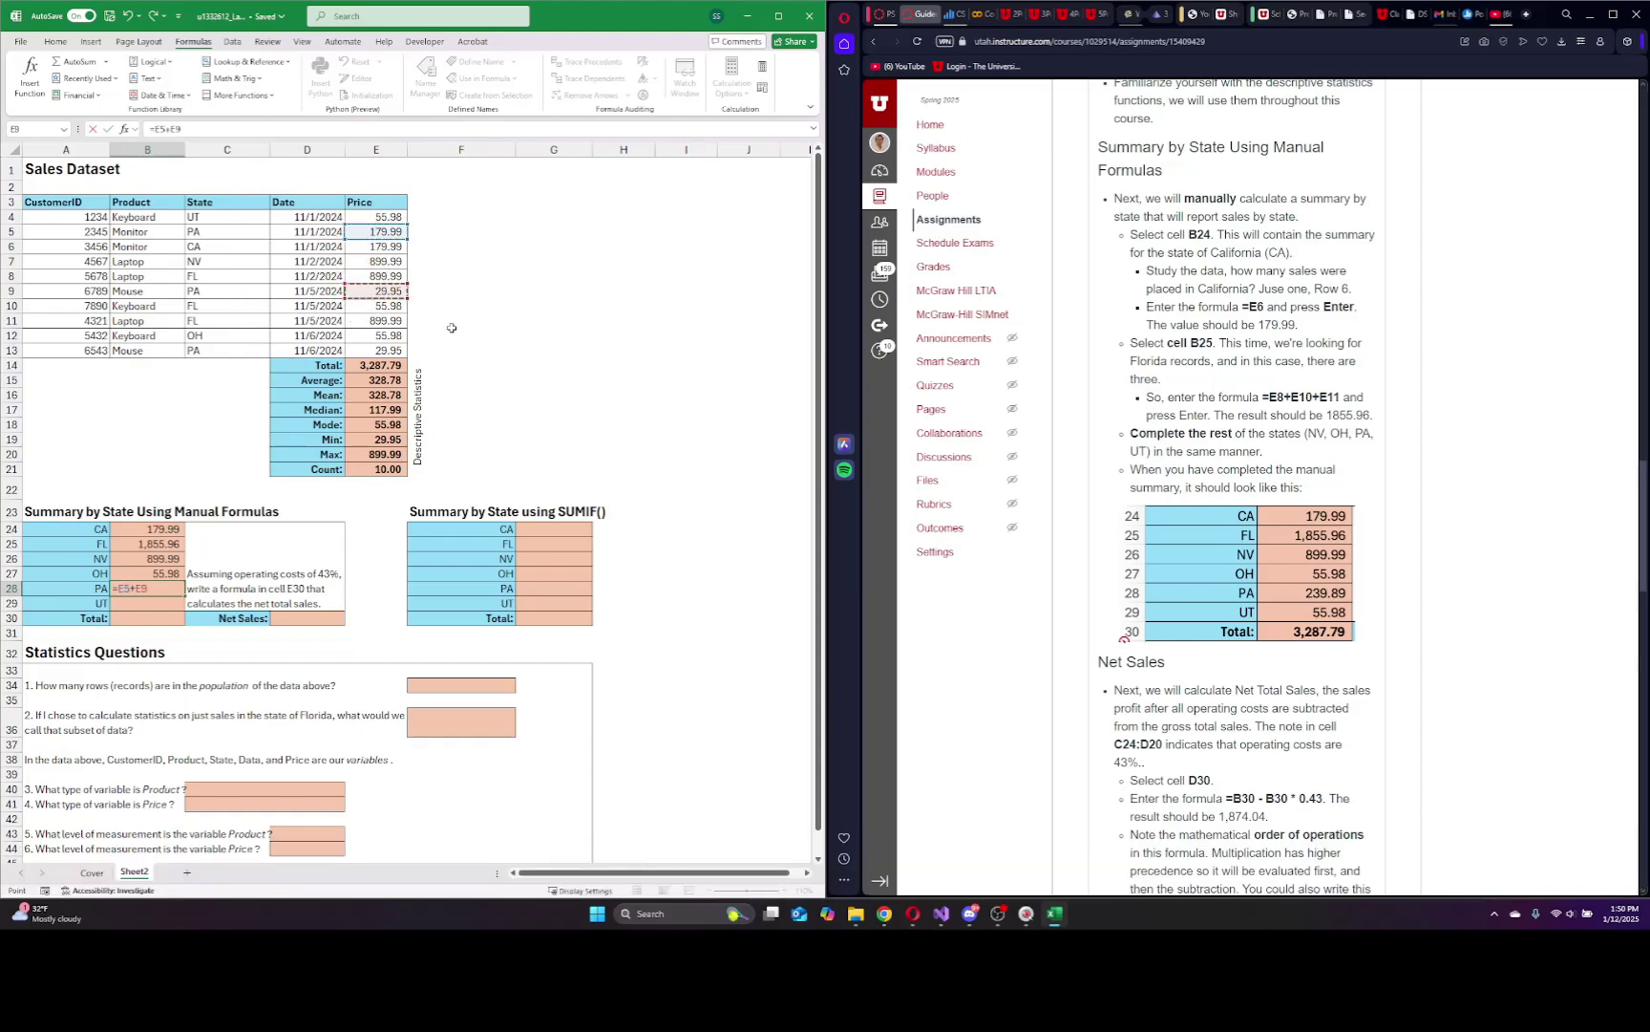
type("+")
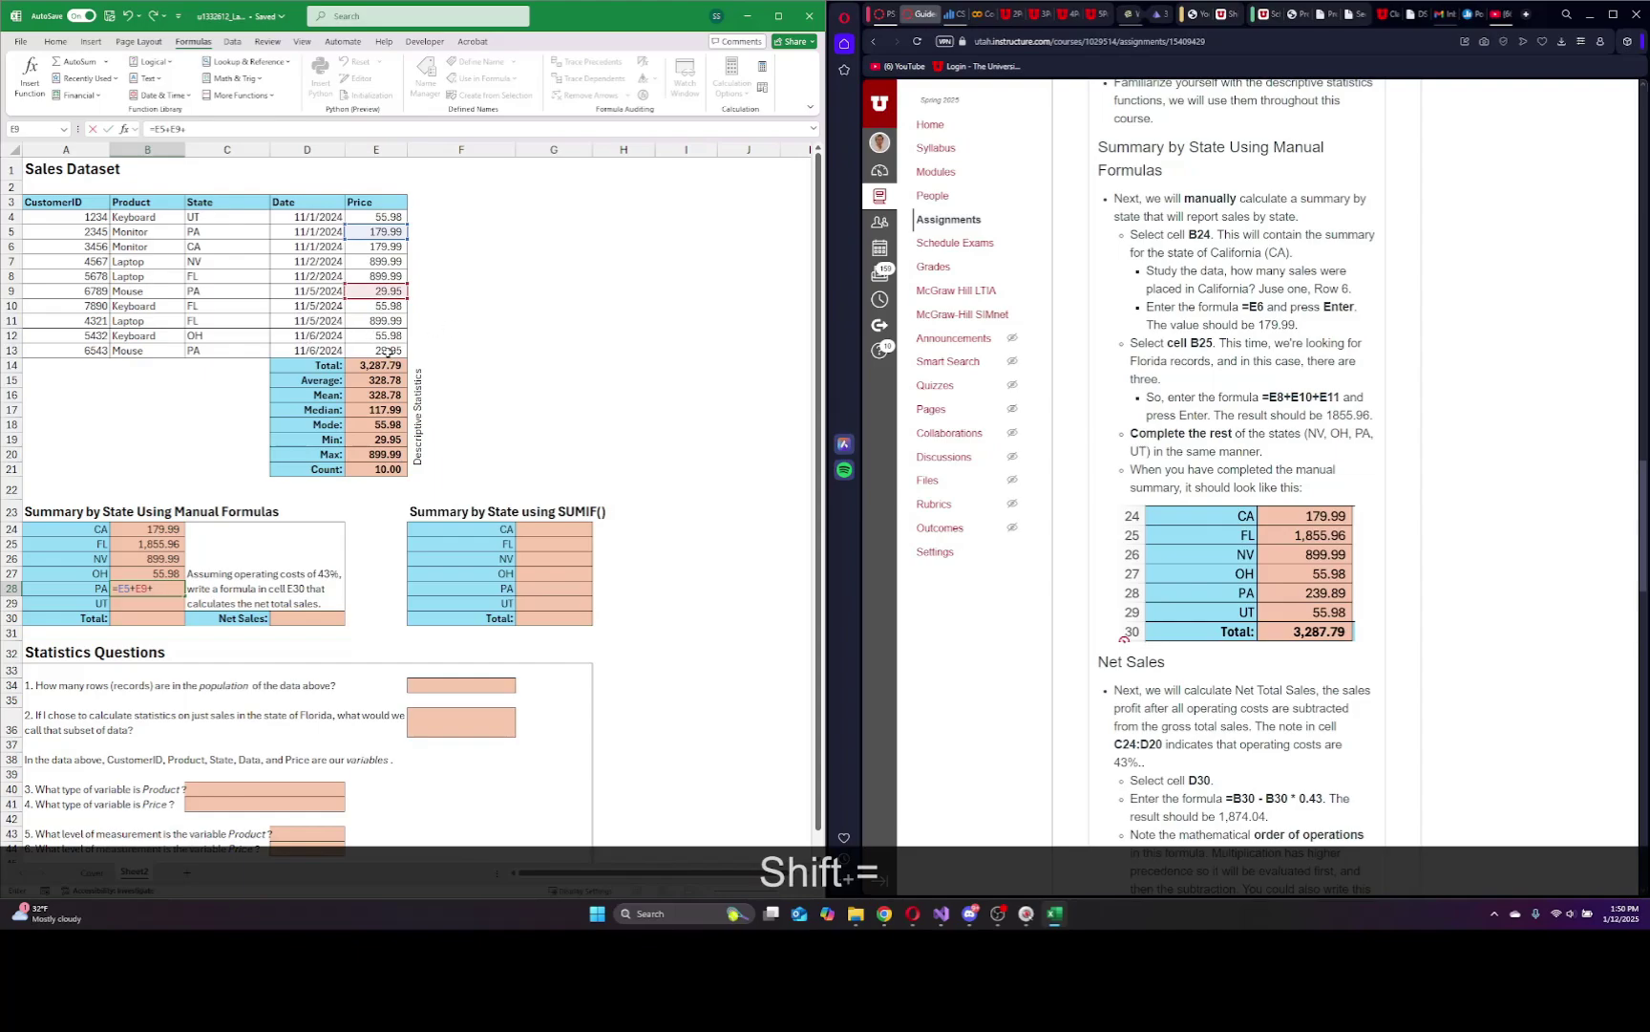
left_click(387, 351)
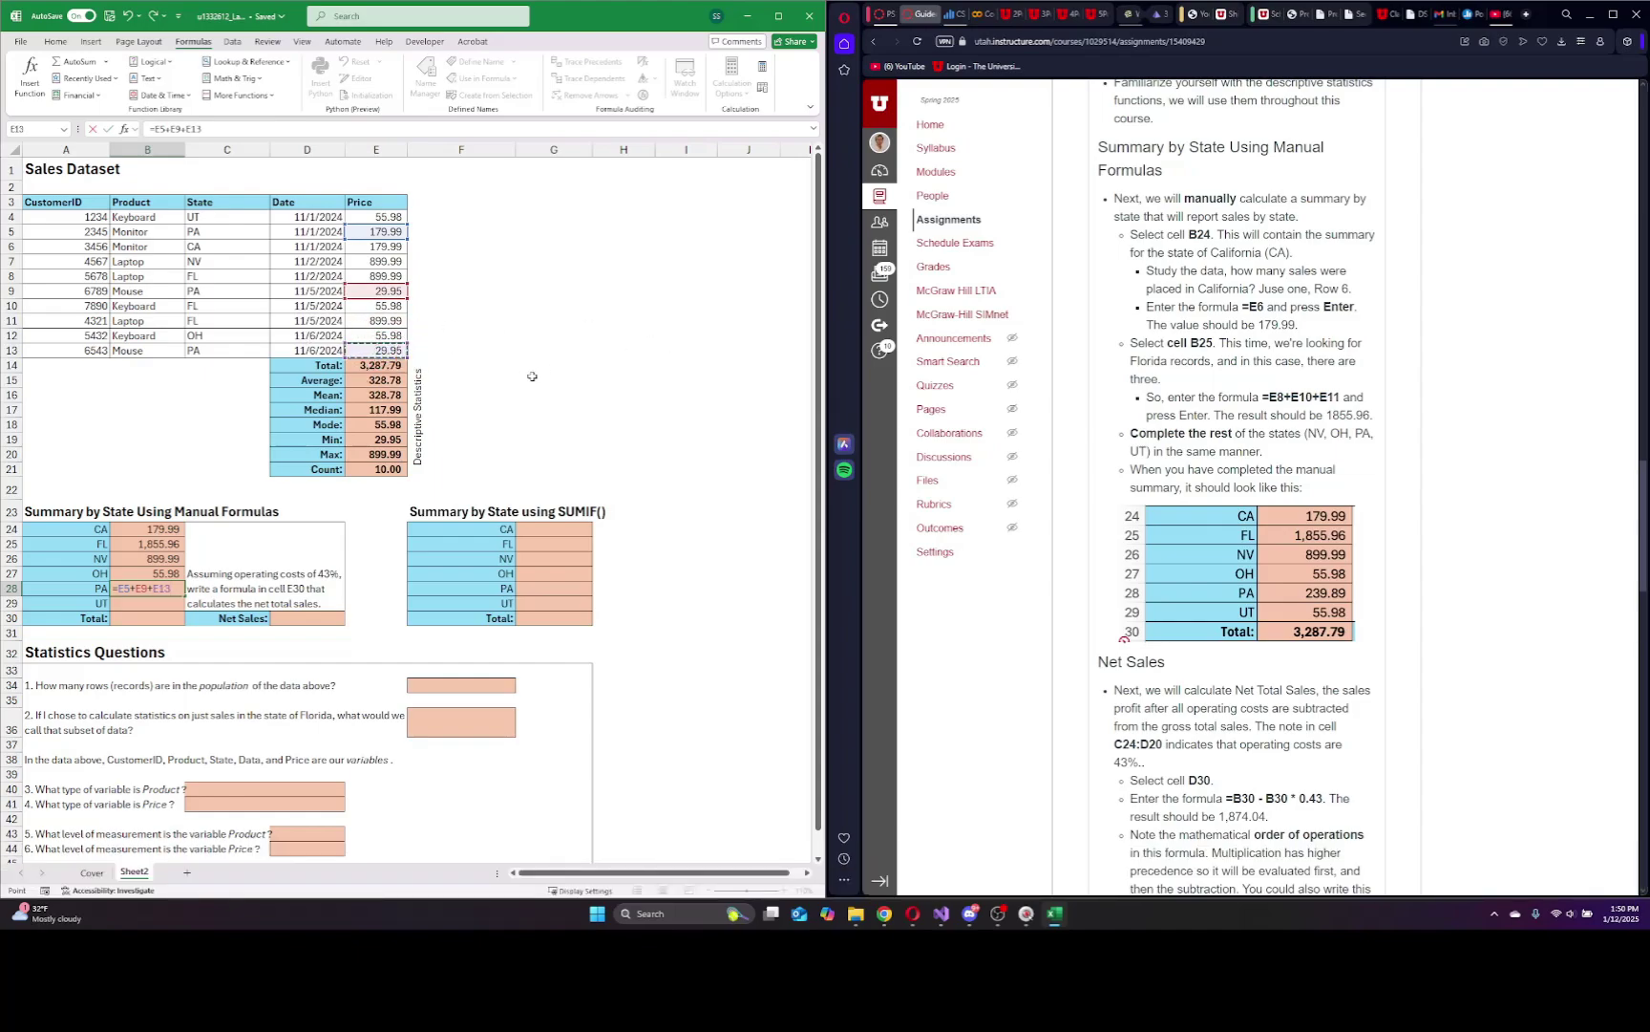
key("Return")
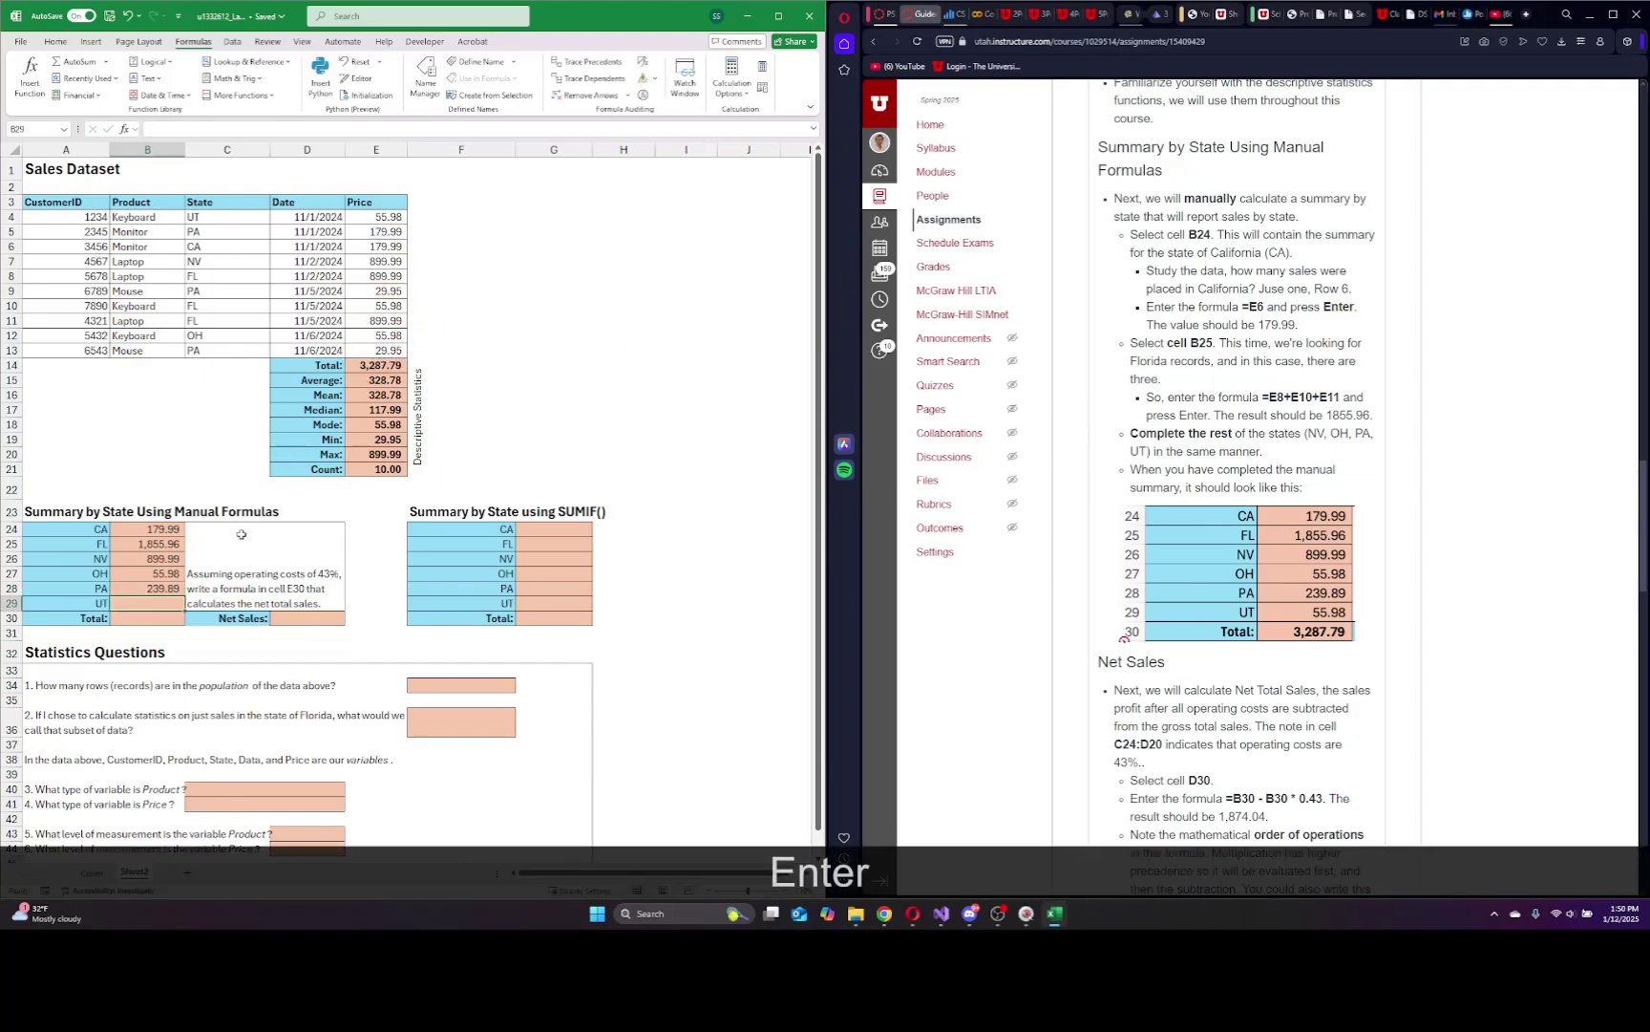
type("=")
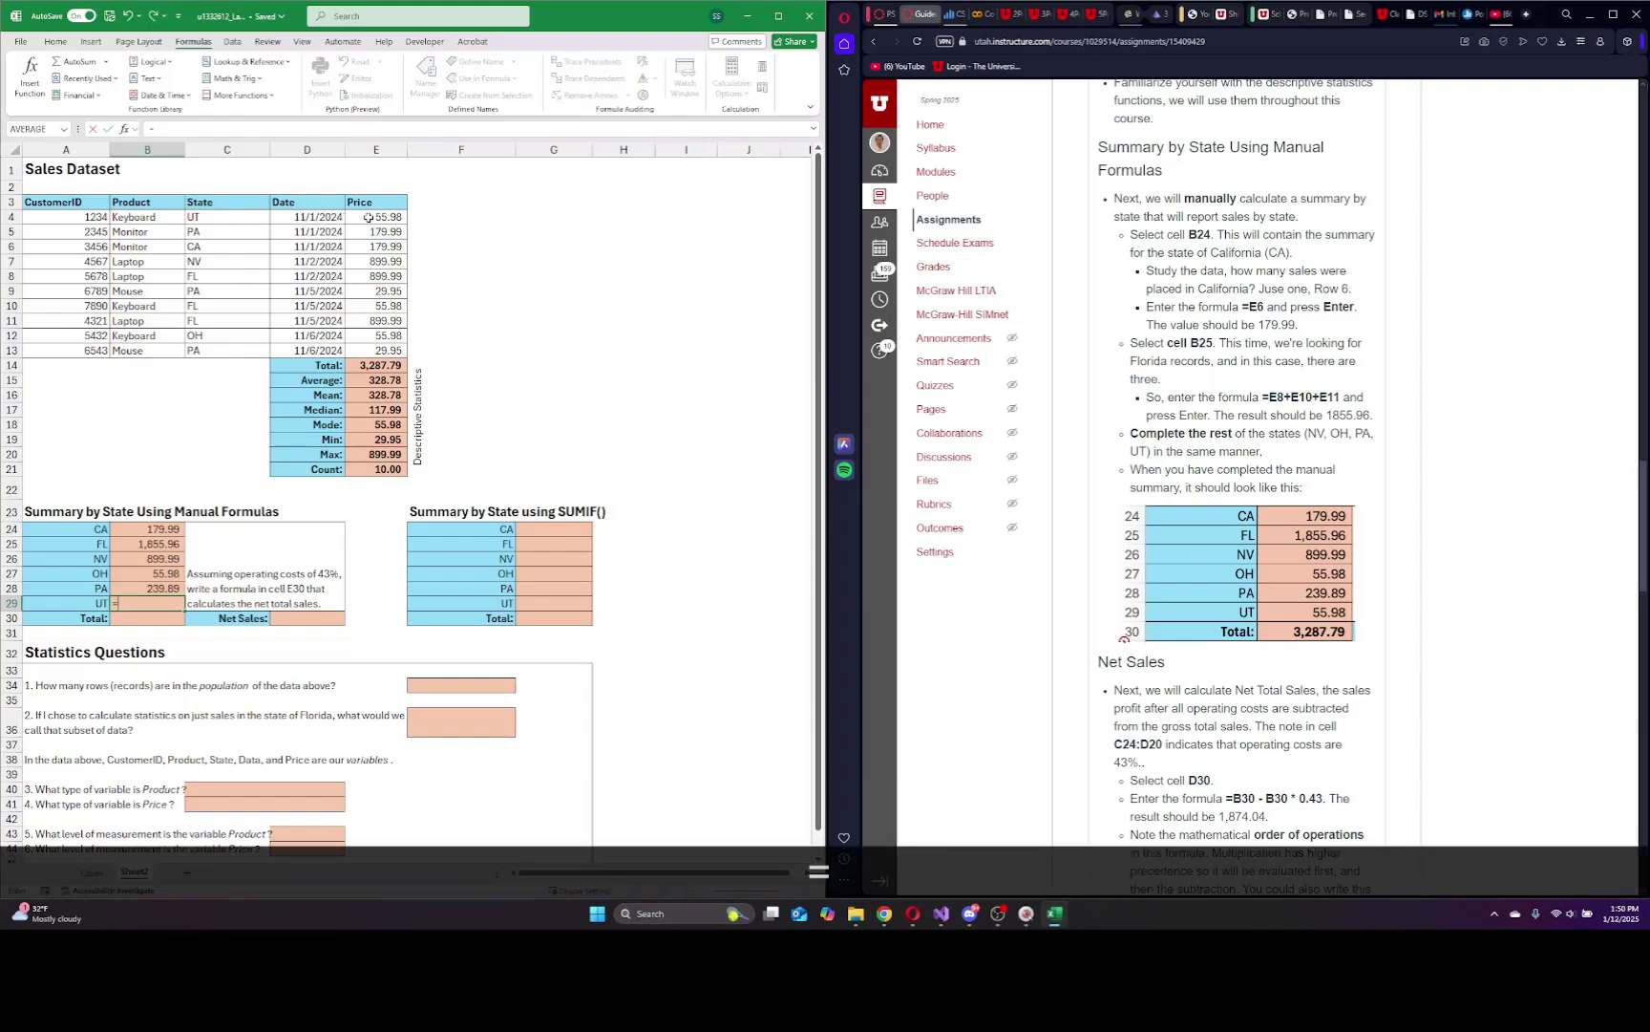
left_click(378, 218)
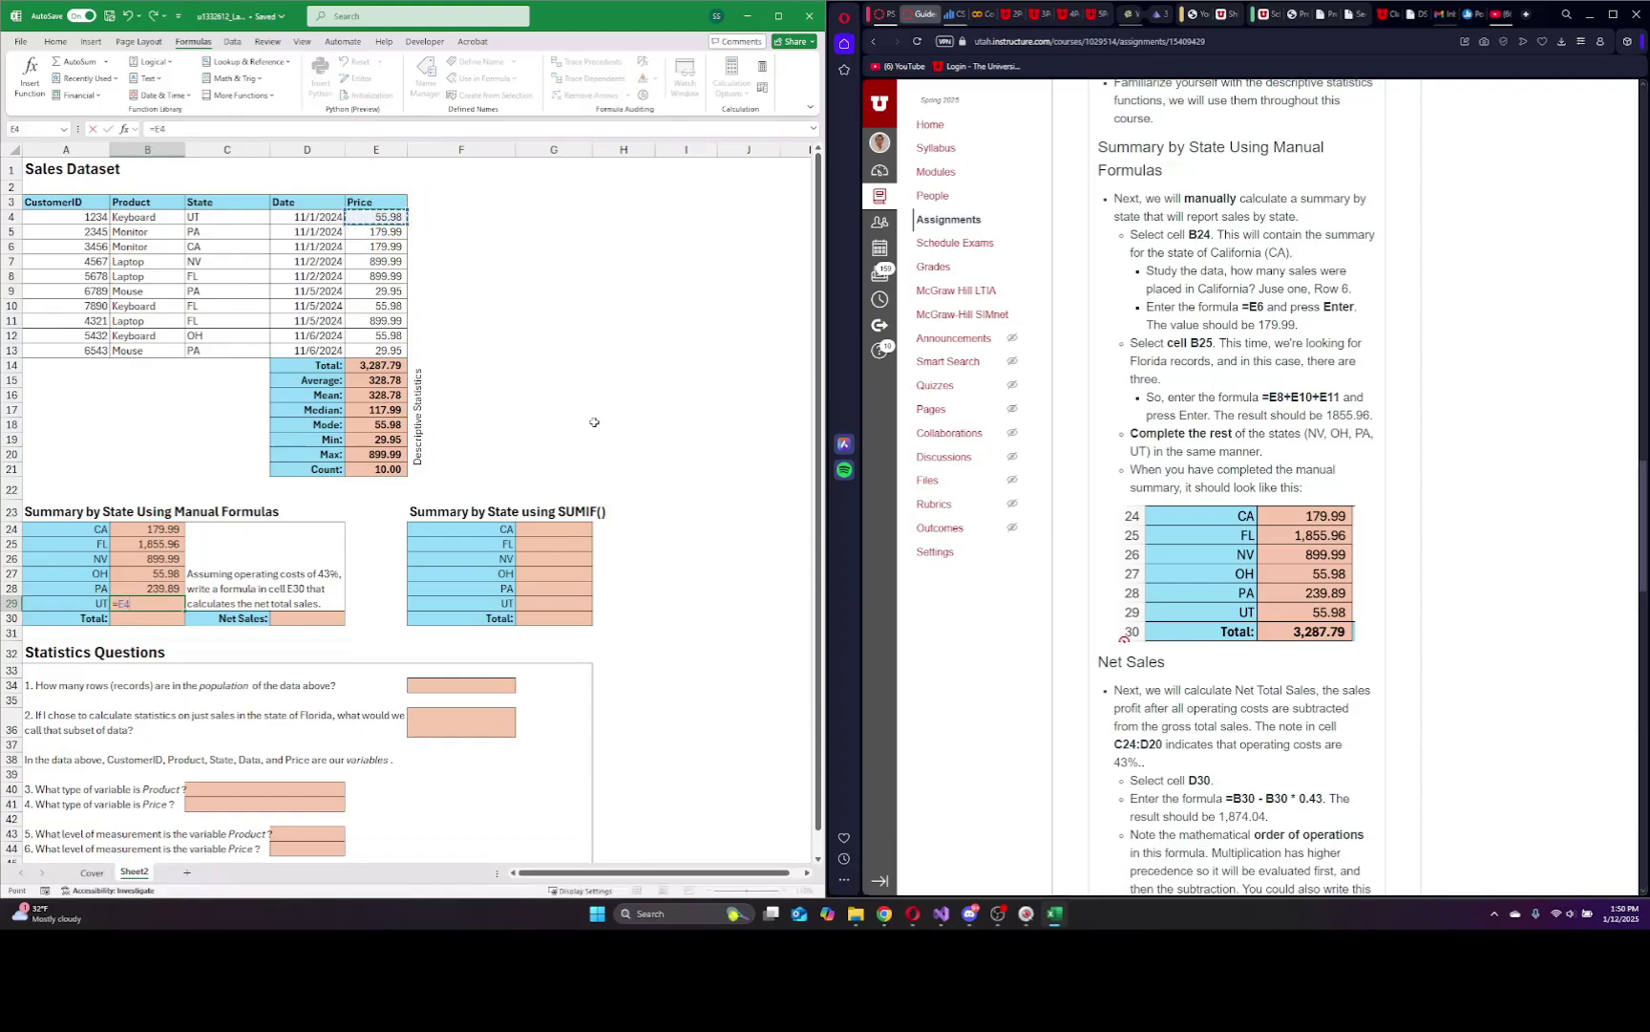
key("Return")
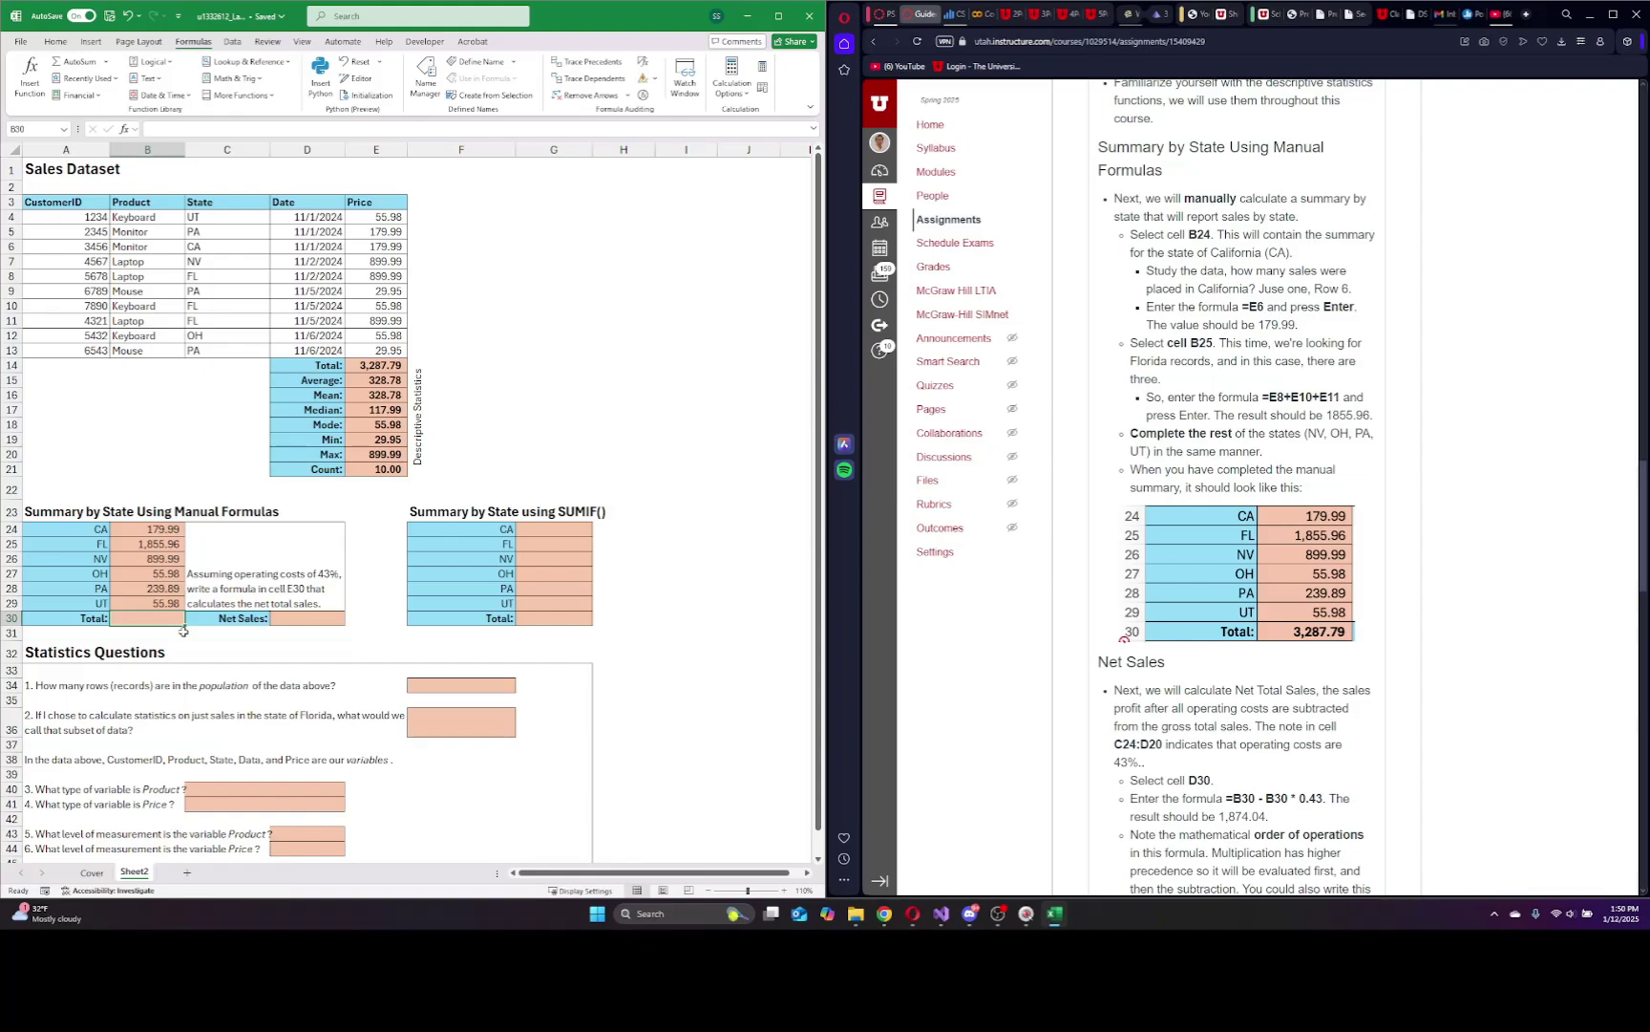
Enter =SUM(B24:B29) in B30 so the manual Total shows 3,287.79.
type("=")
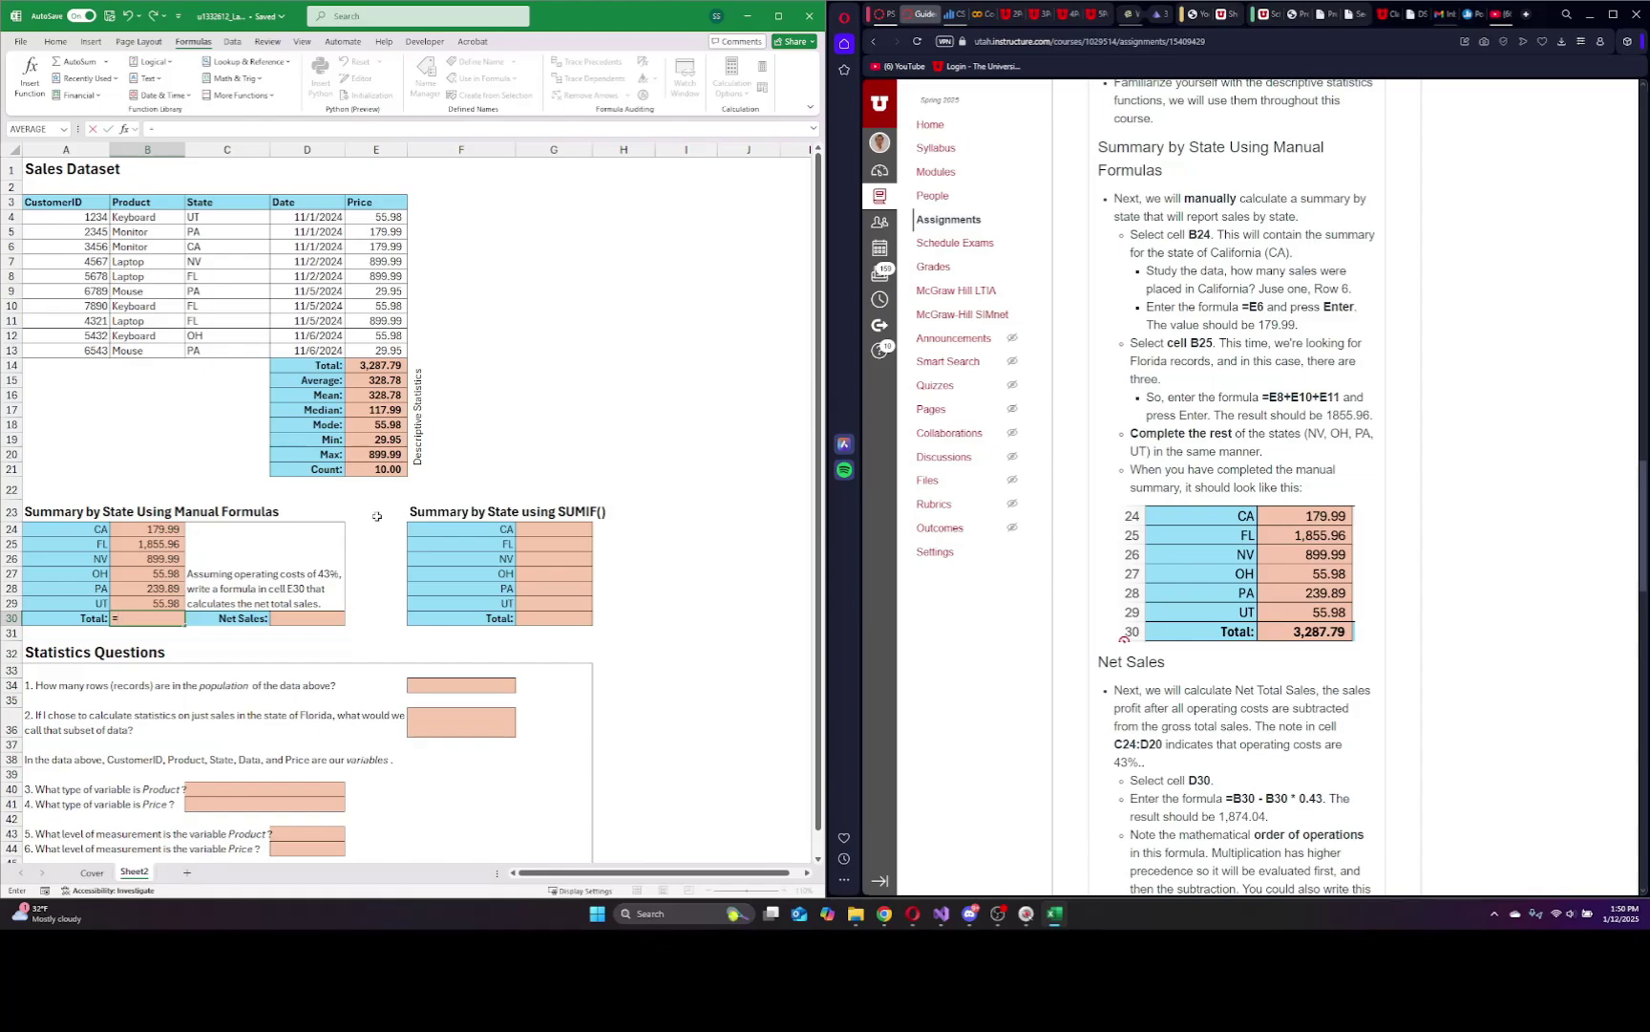
type("sum")
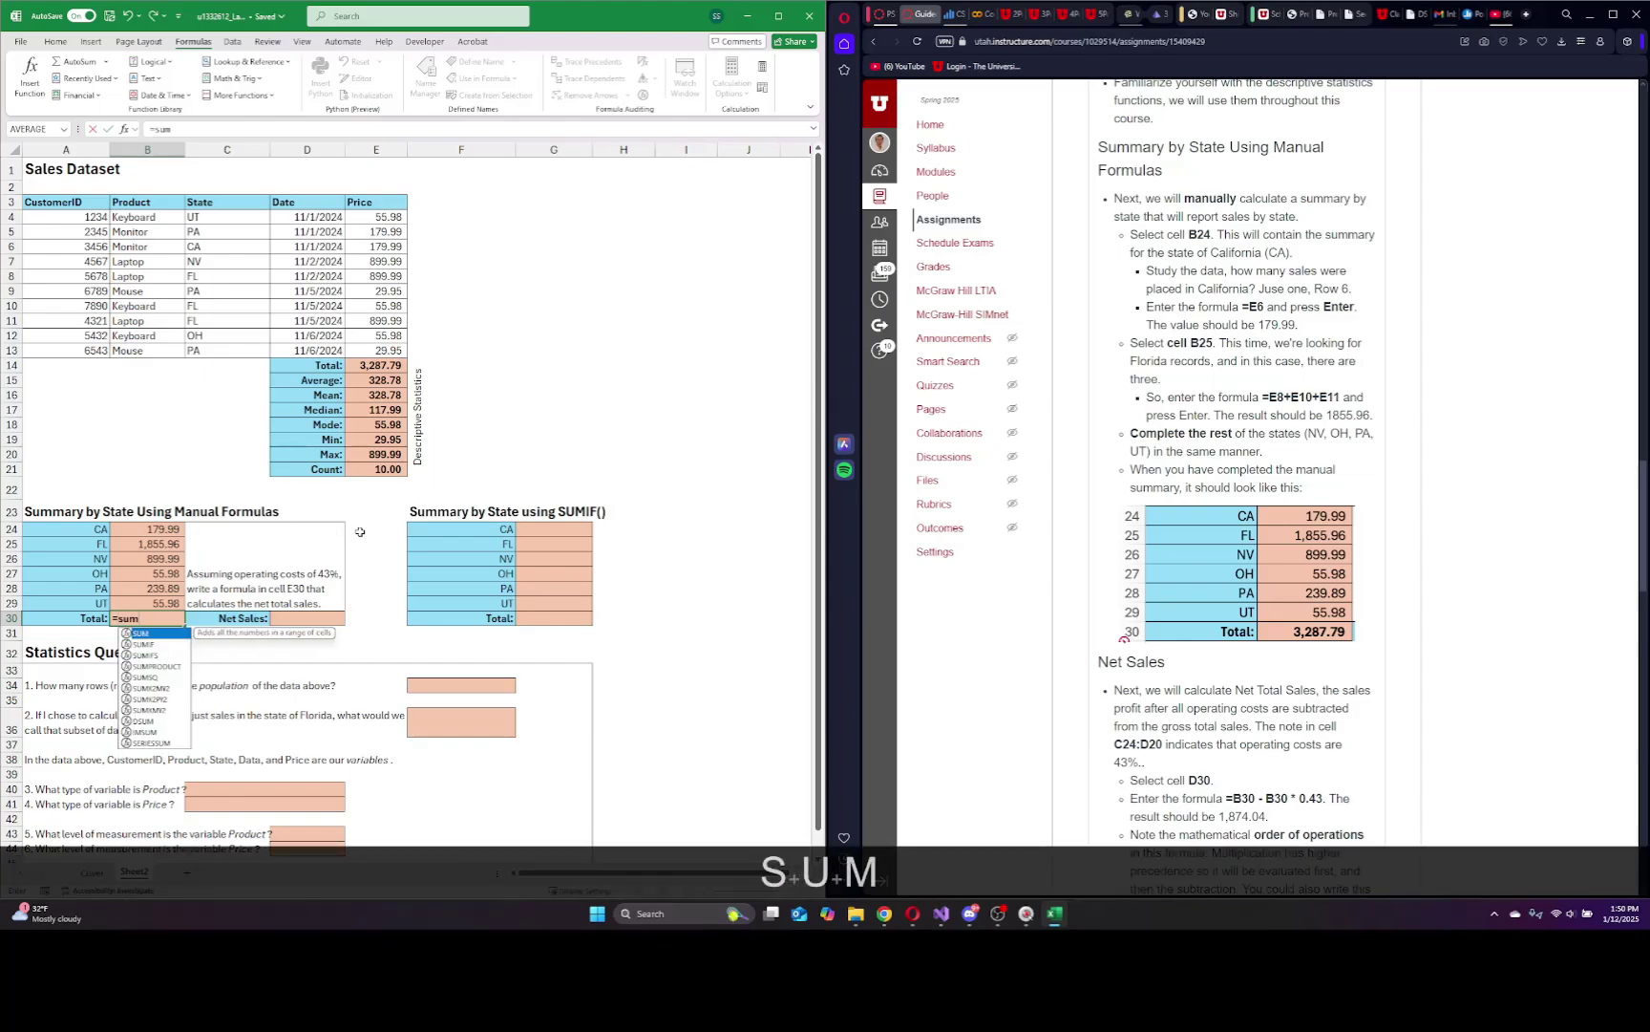
type("(")
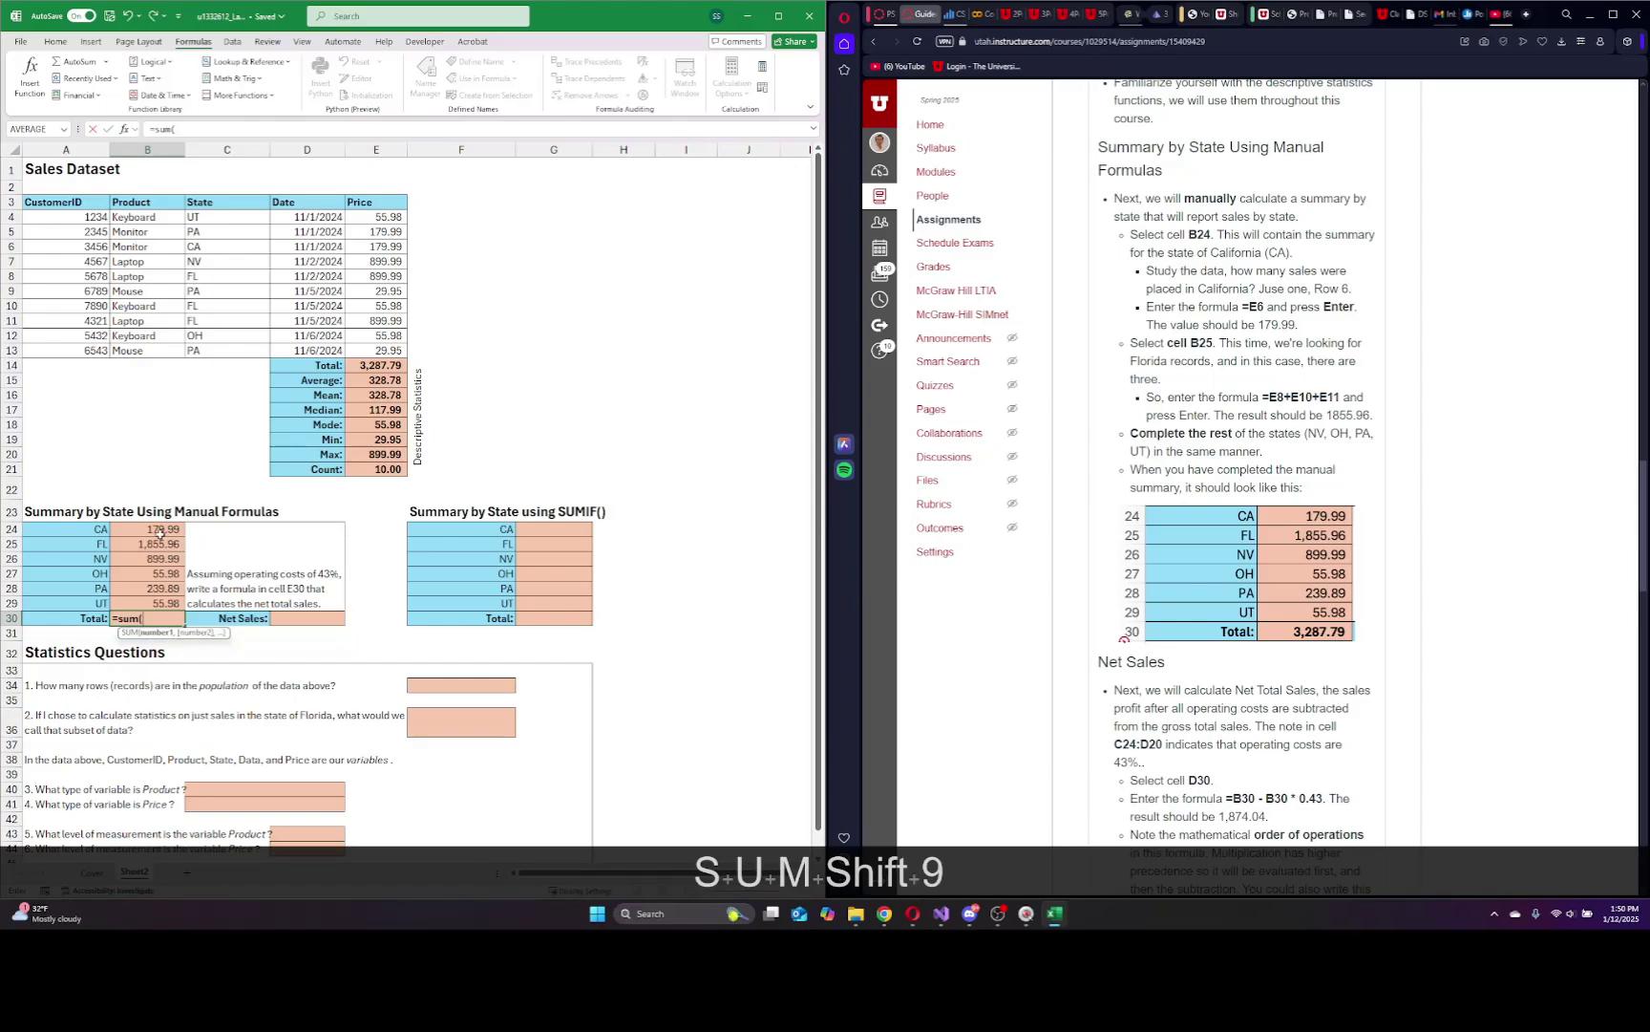
left_click_drag(157, 530, 153, 604)
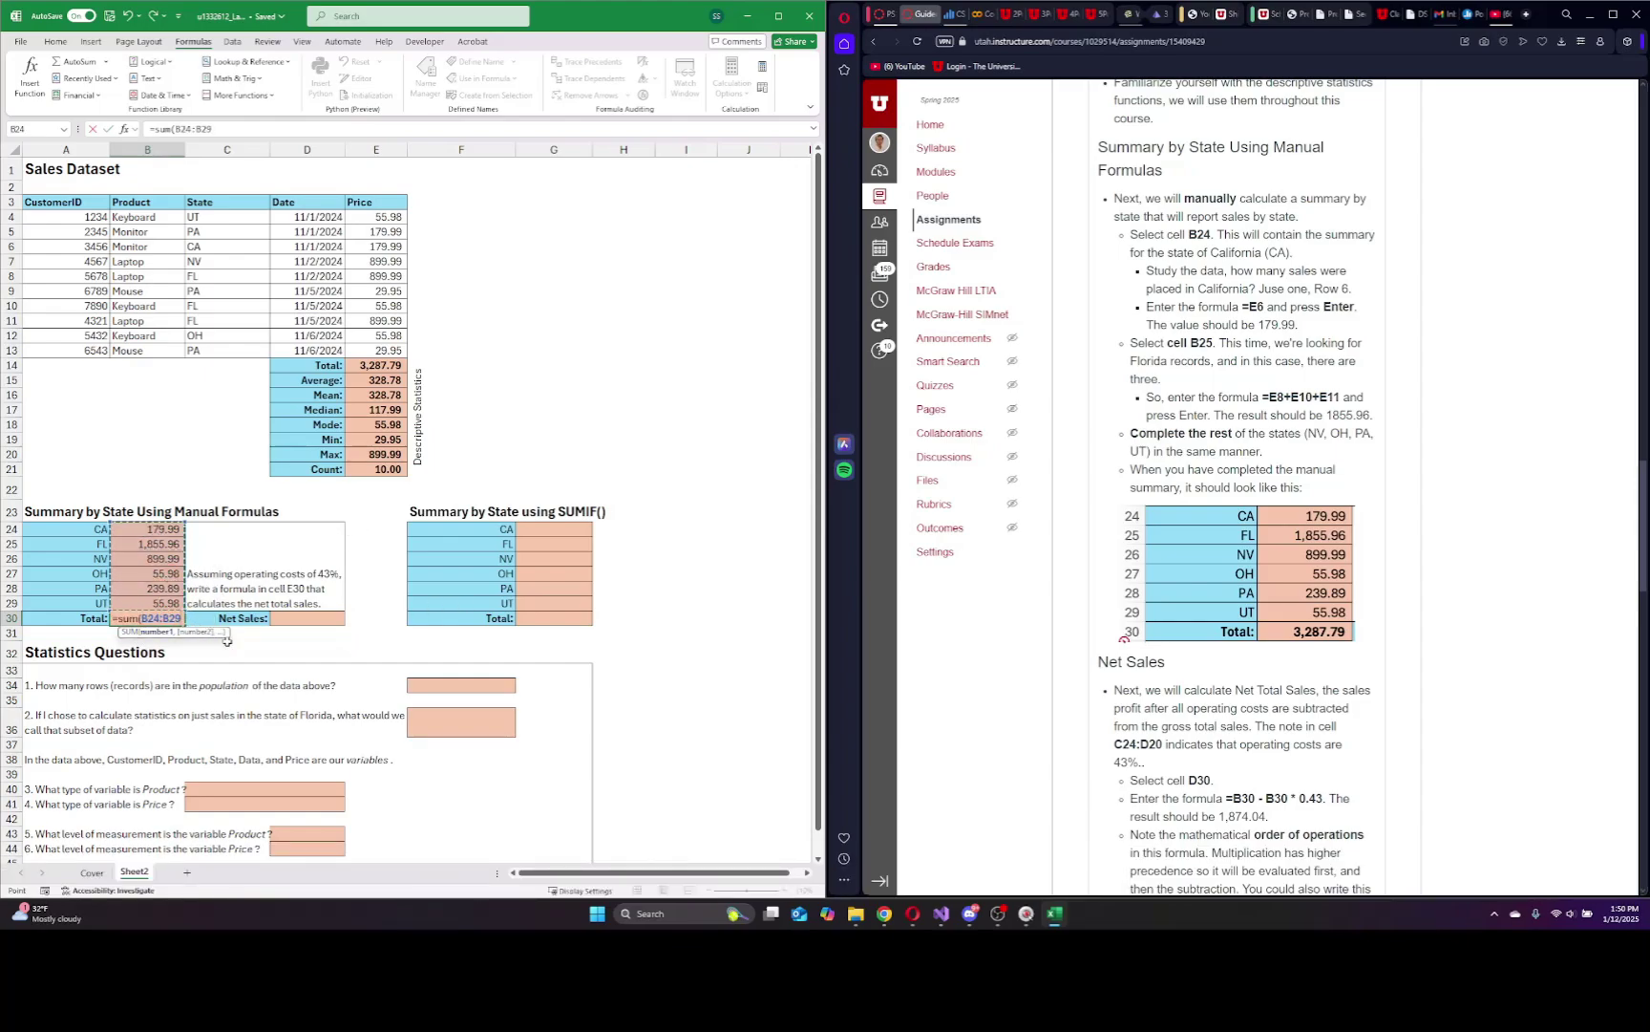
type(")")
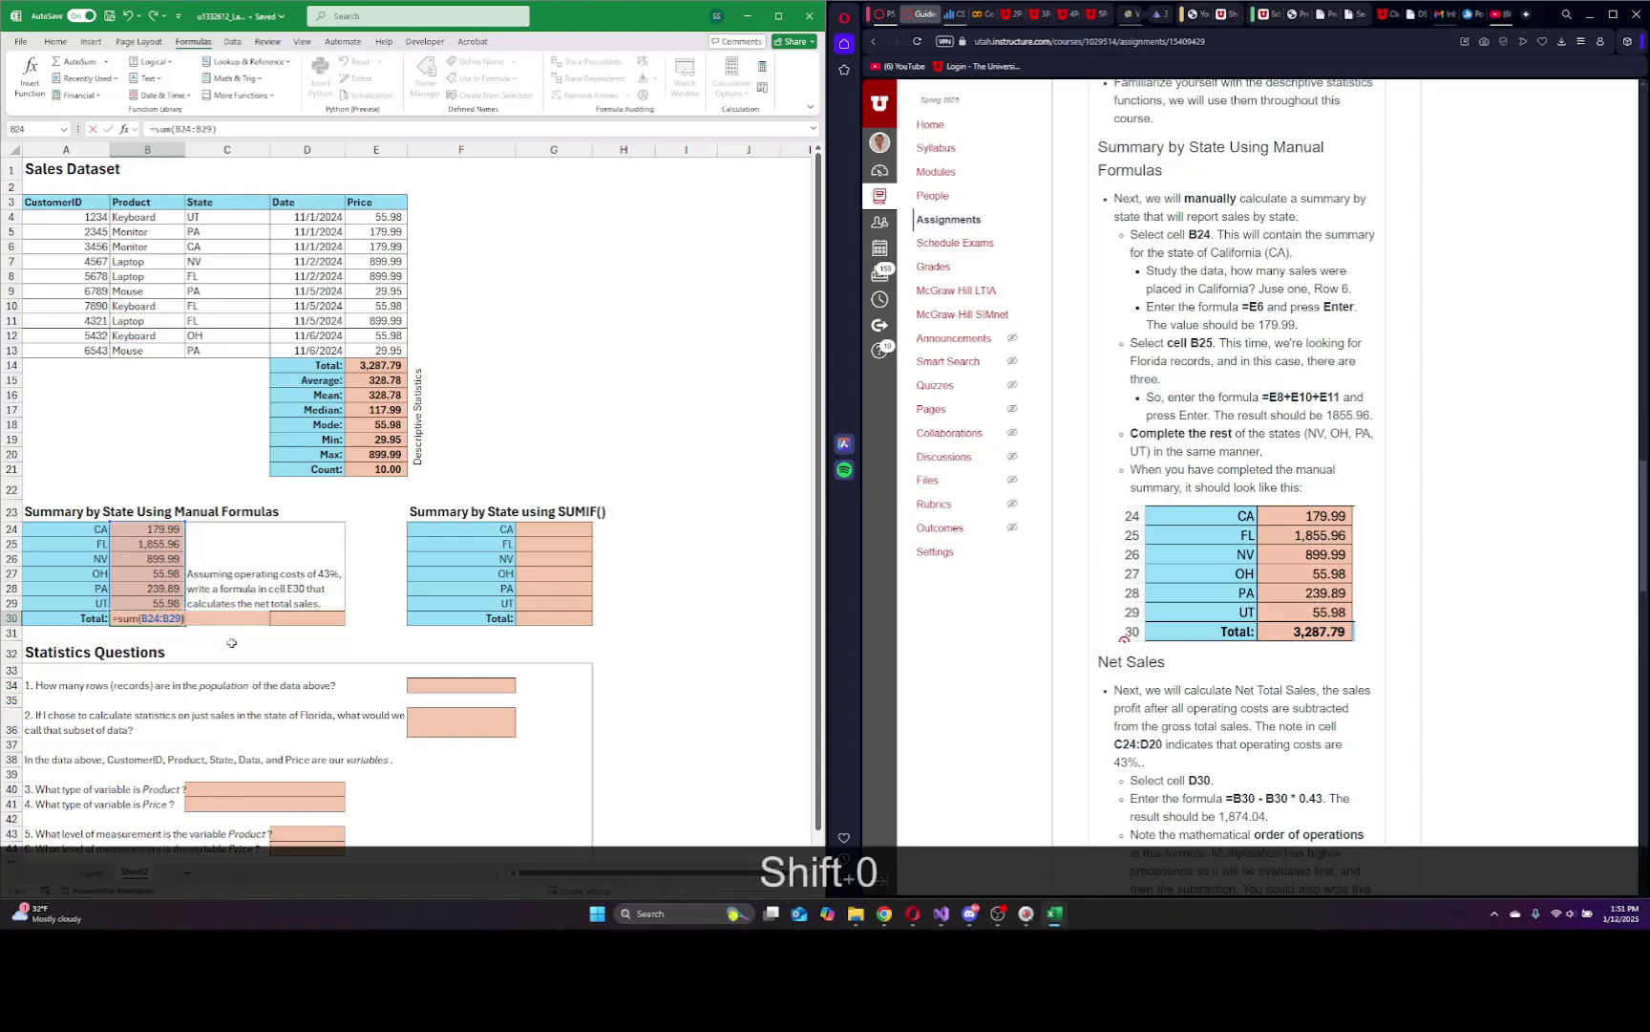
key("Return")
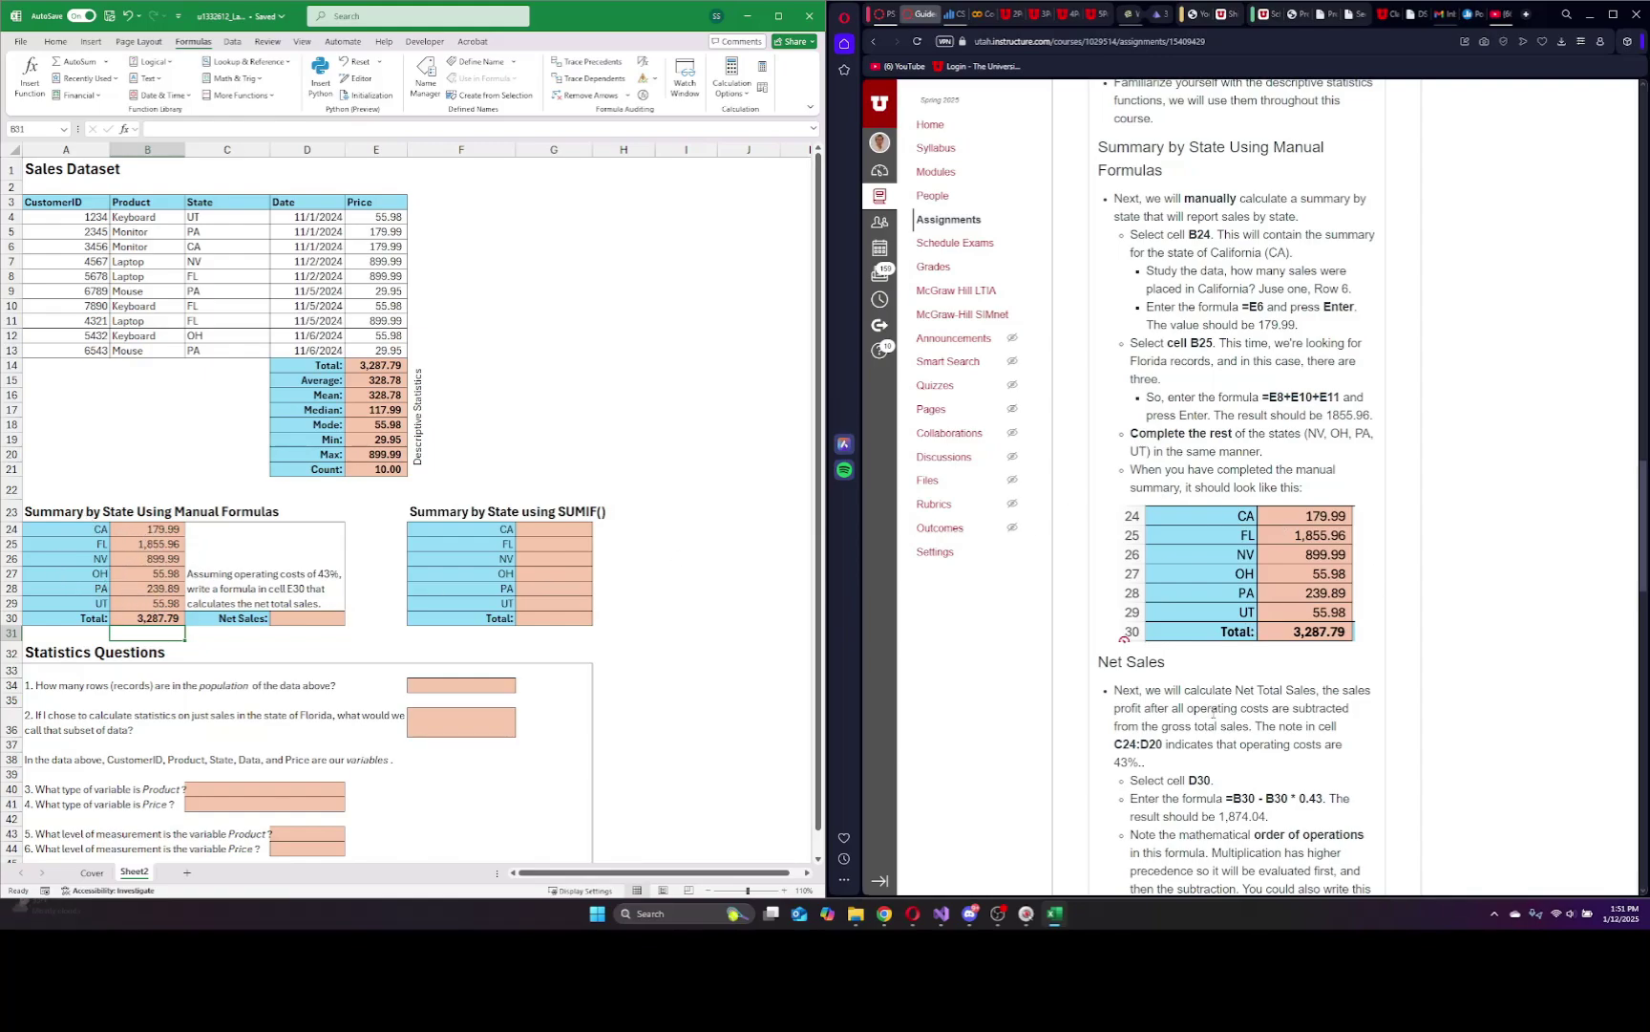
Enter =B30-B30*0.43 in D30 so Net Sales shows 1,874.04.
scroll(1241, 650, "down", 3)
scroll(1213, 715, "down", 3)
scroll(1213, 714, "up", 2)
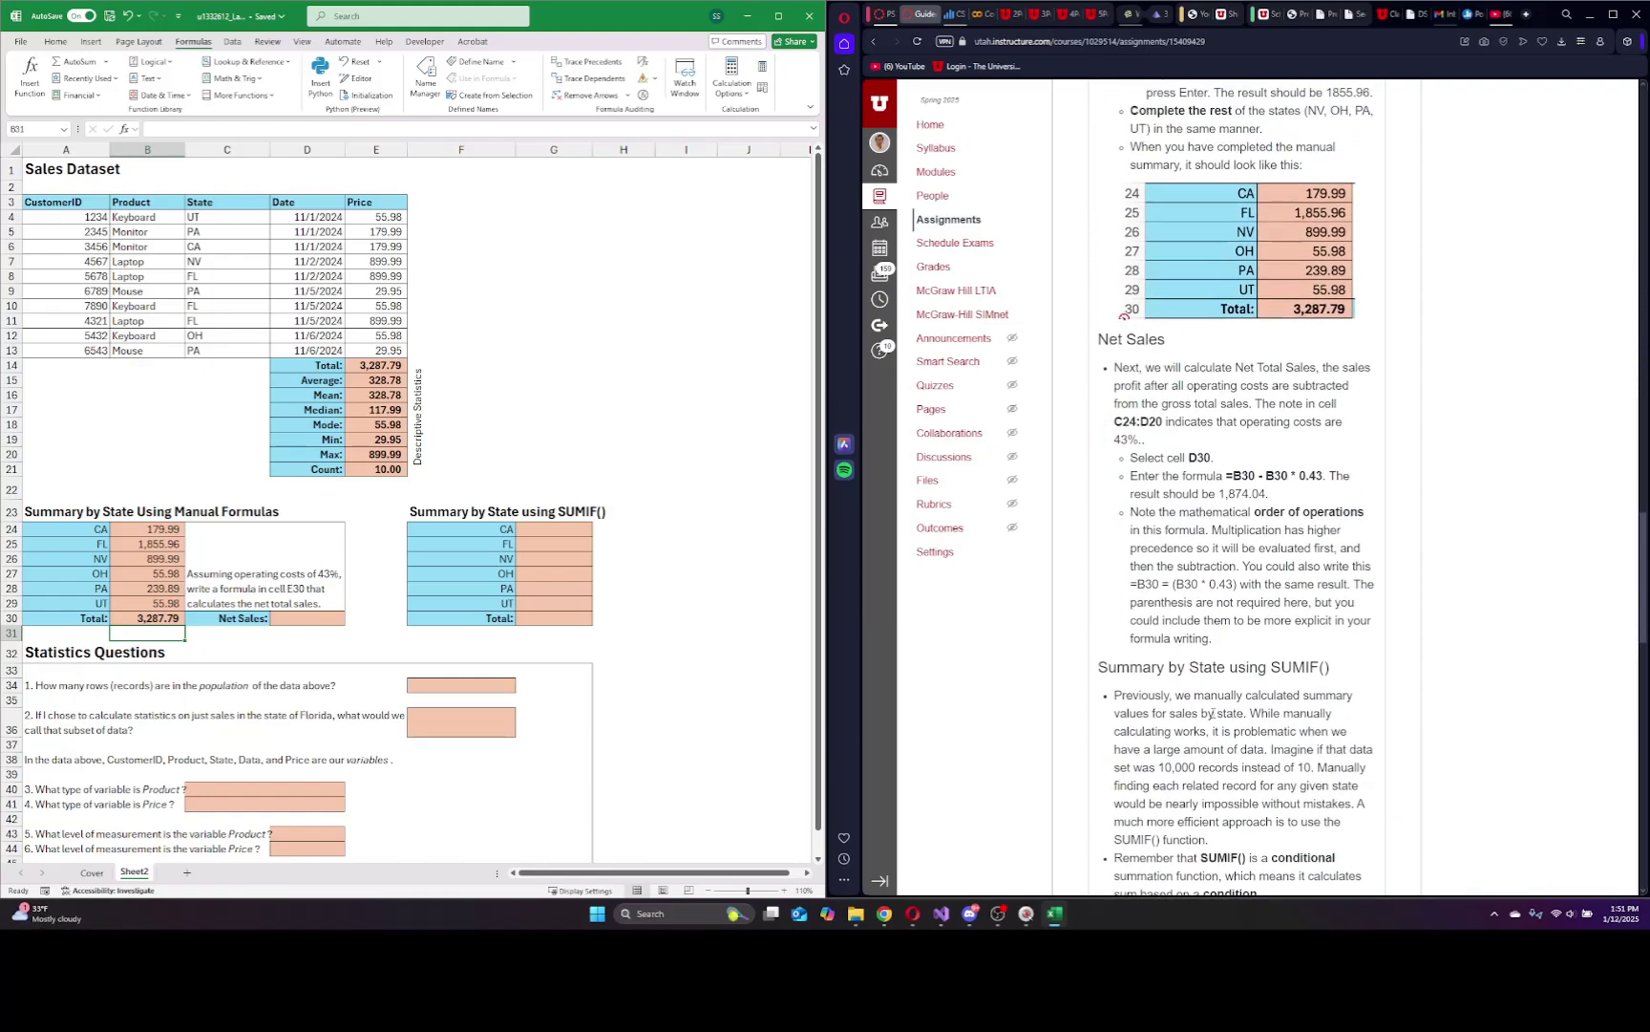
left_click(325, 621)
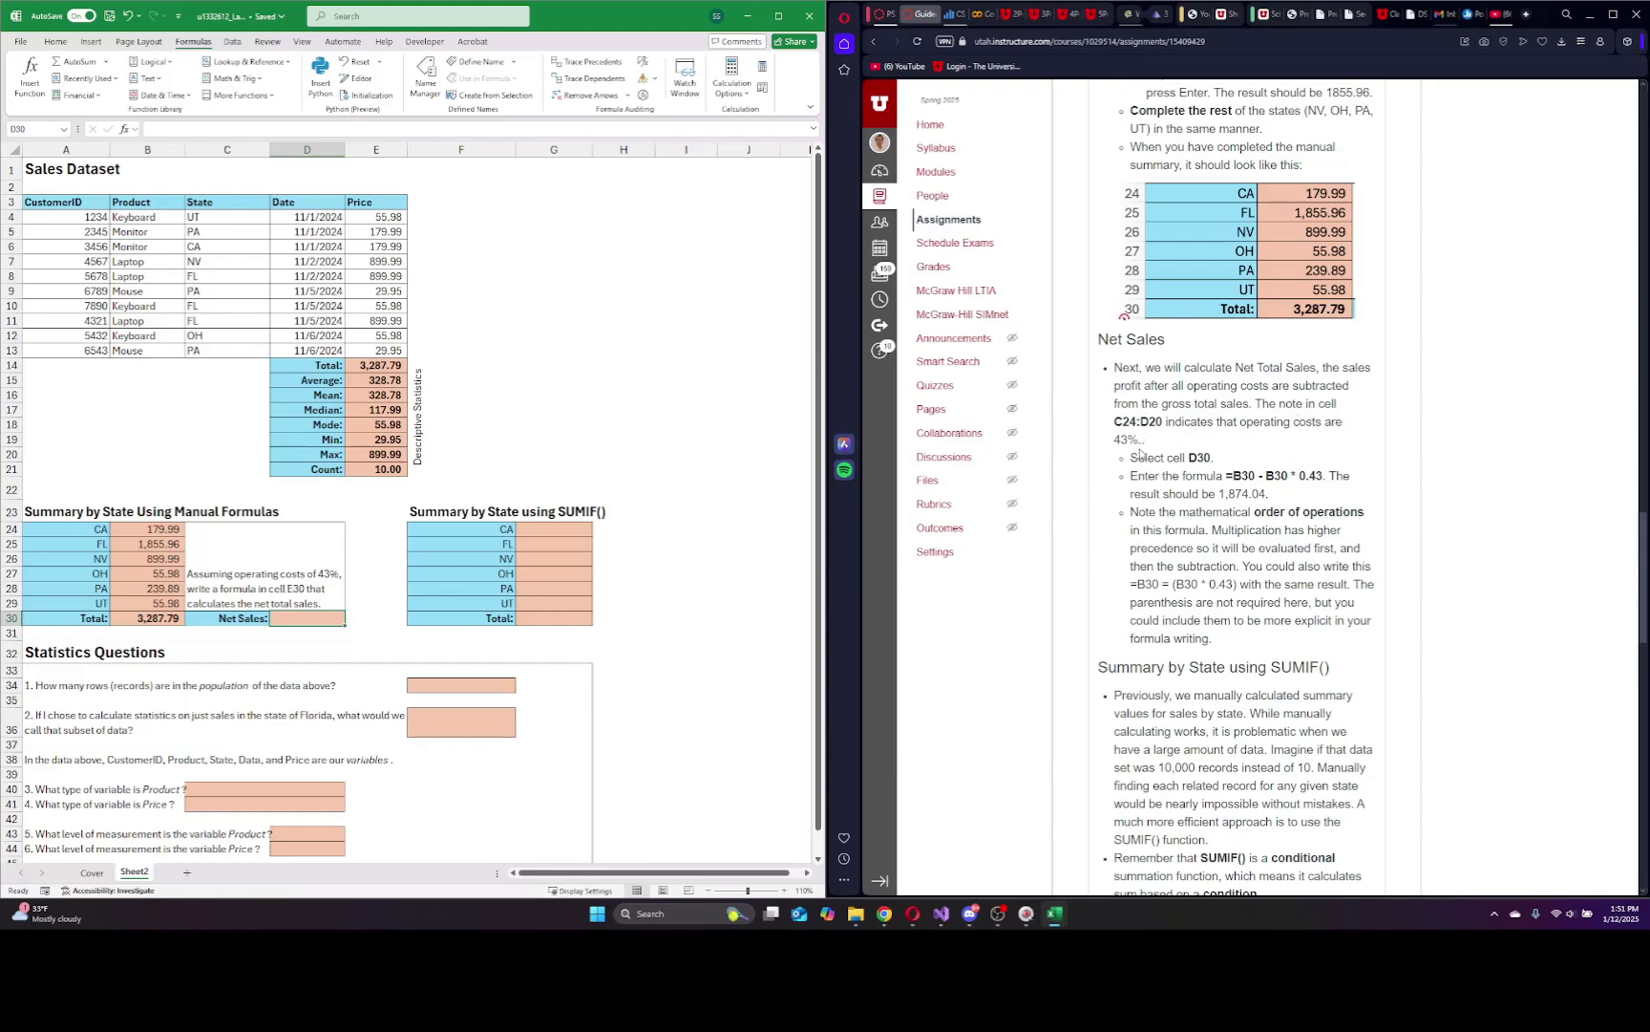
left_click(303, 621)
type("=")
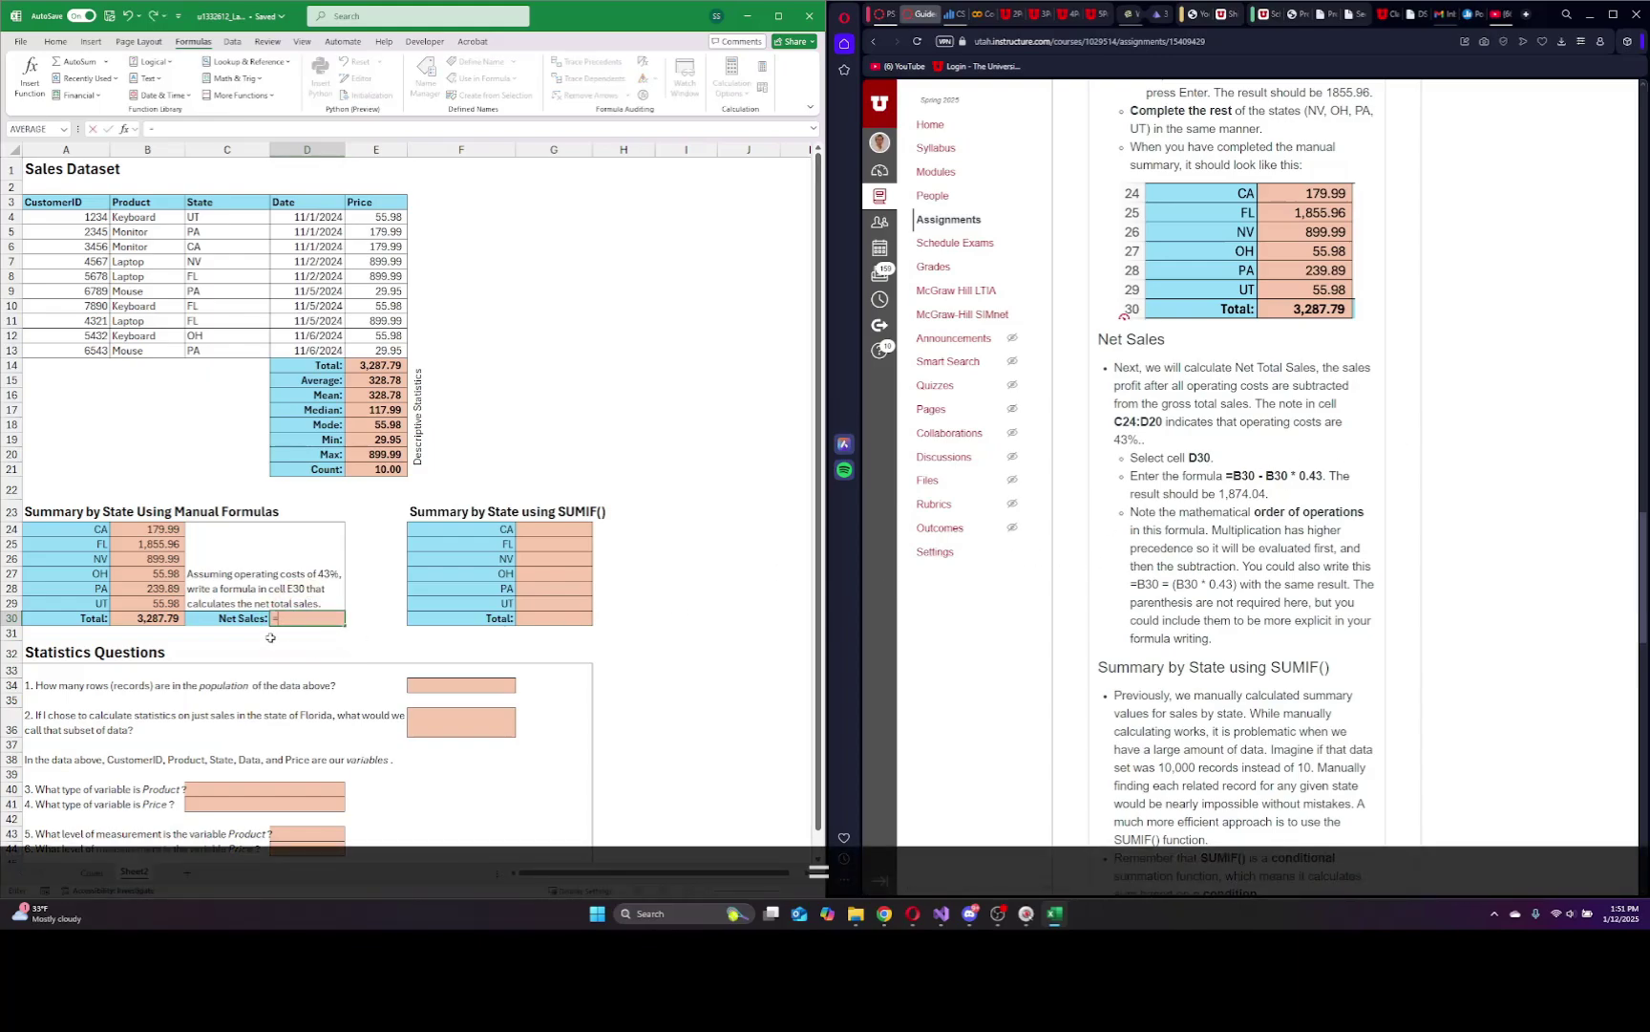
left_click(153, 619)
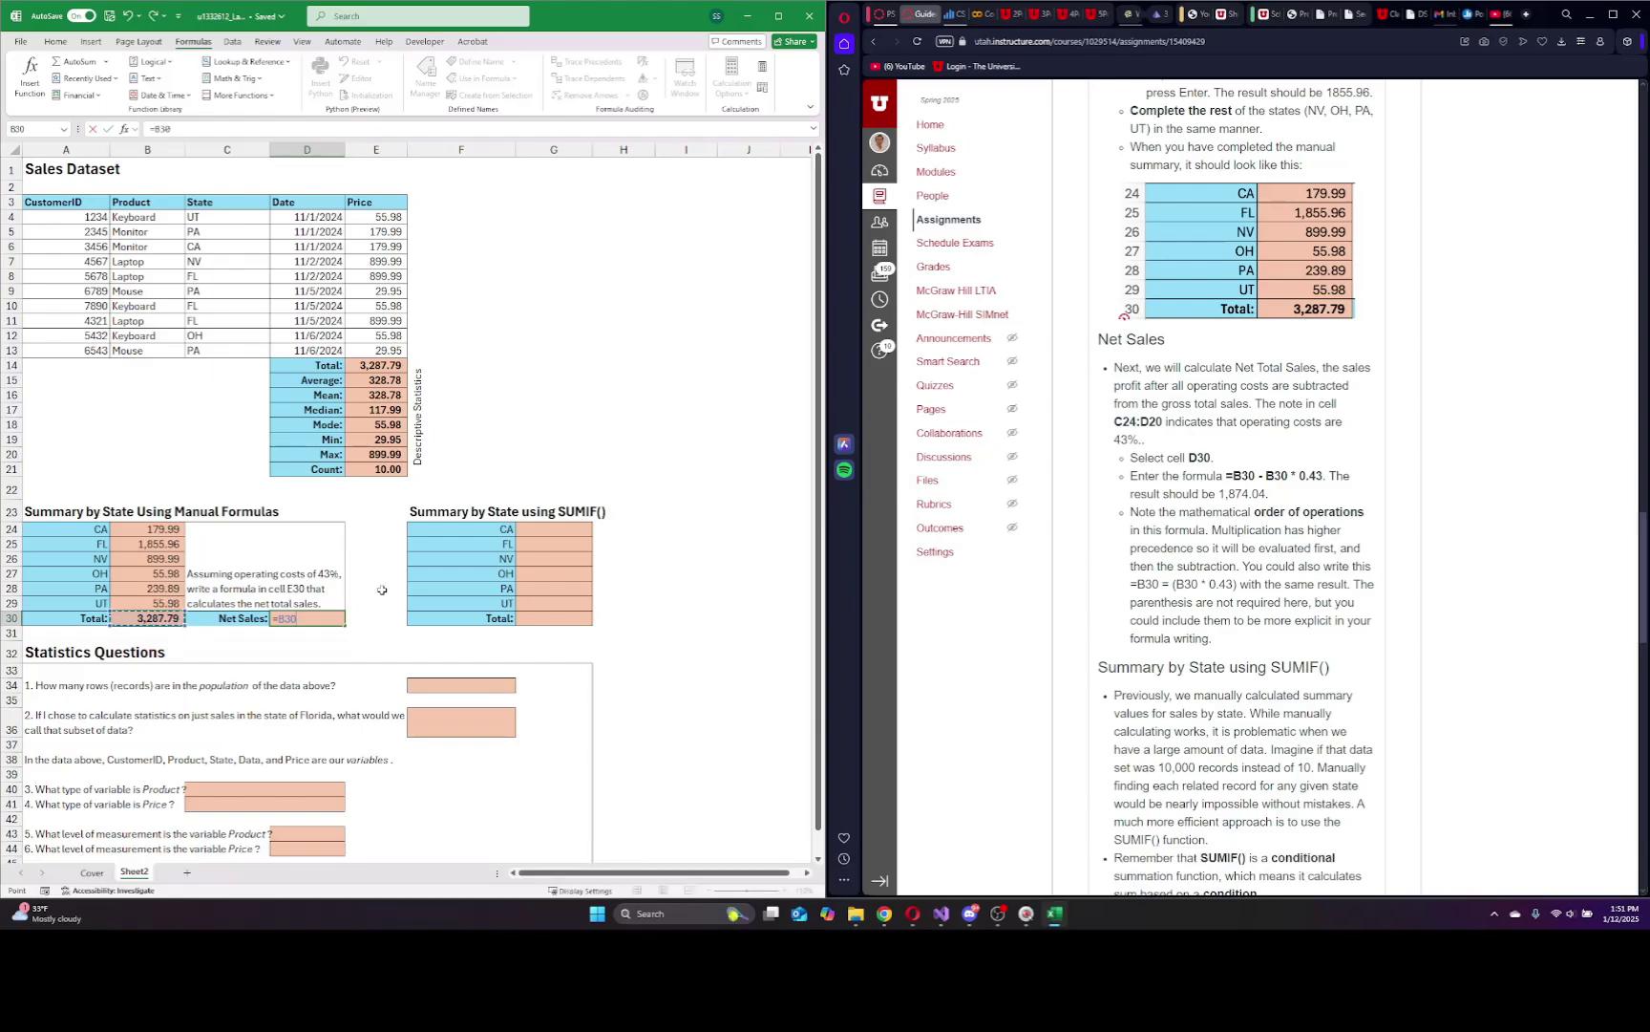
type("-")
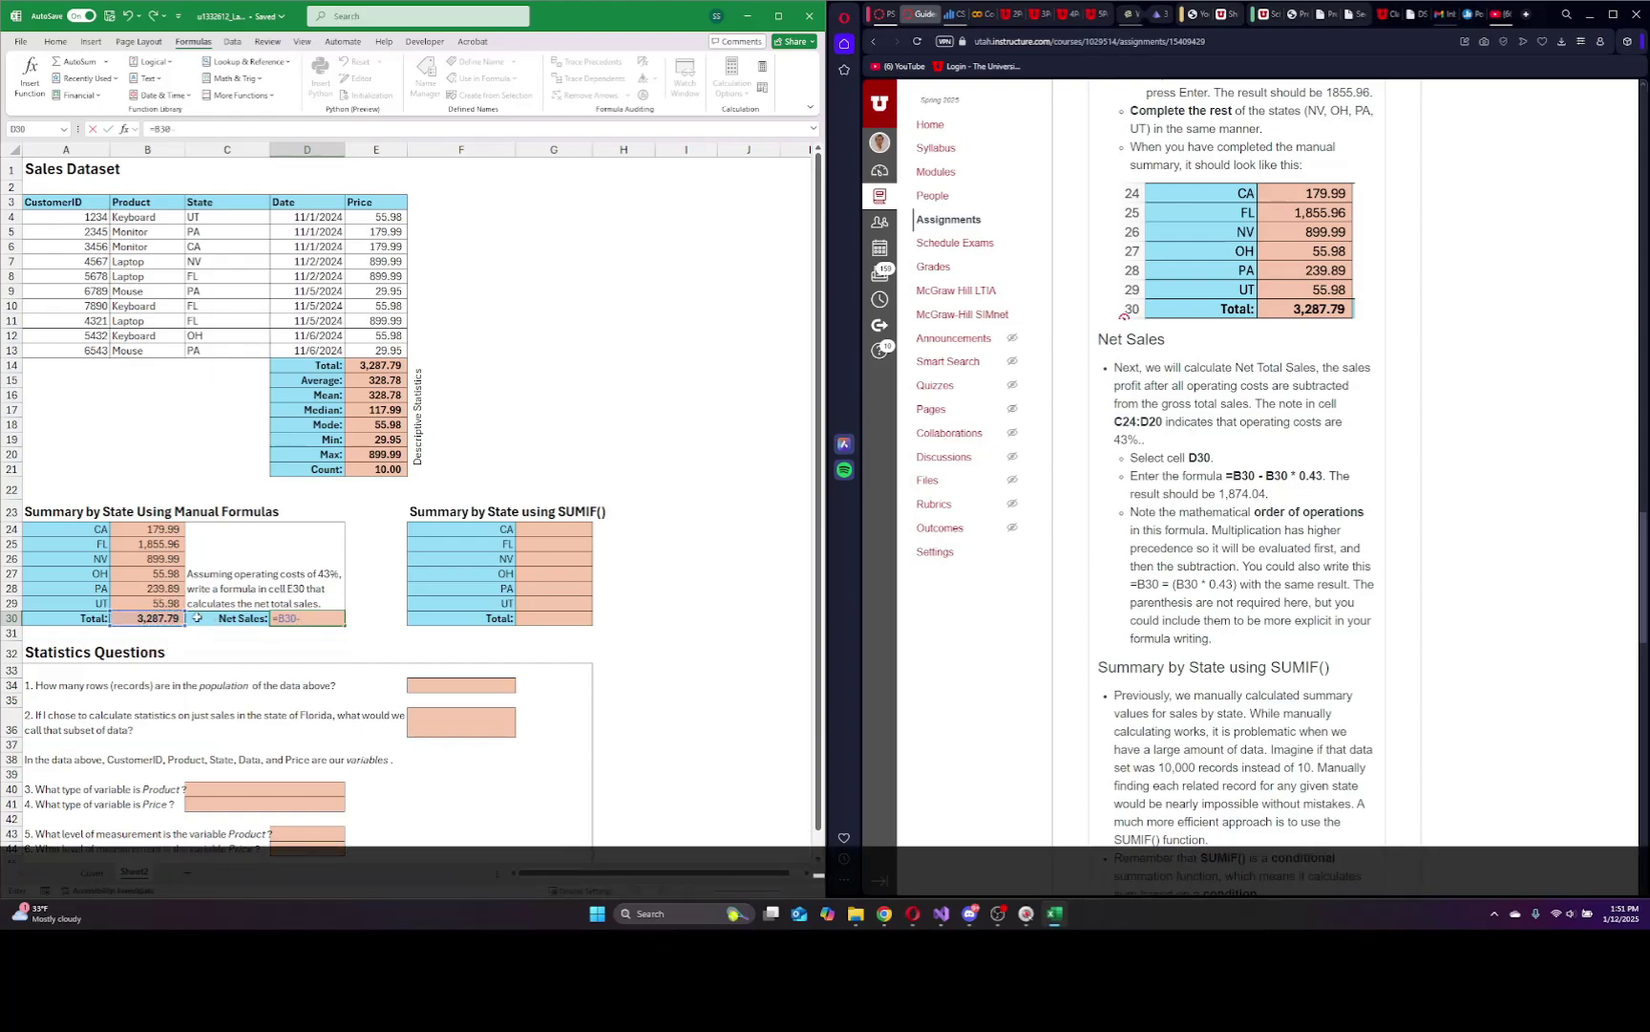
left_click(153, 619)
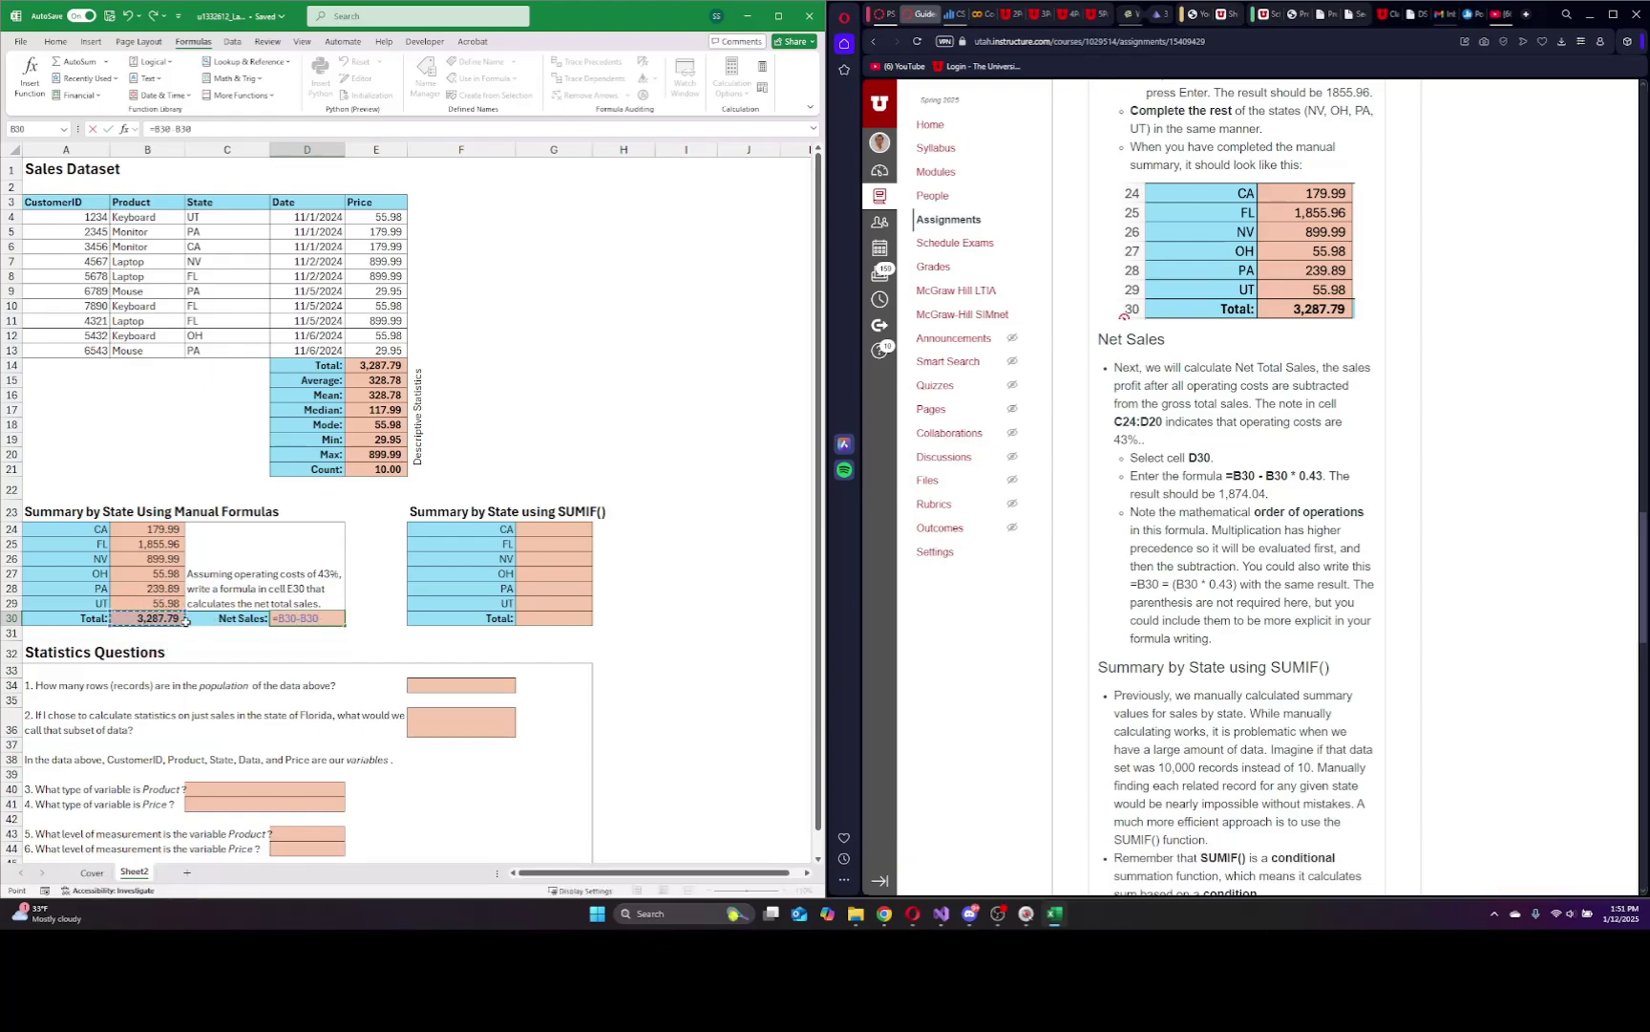
type("*")
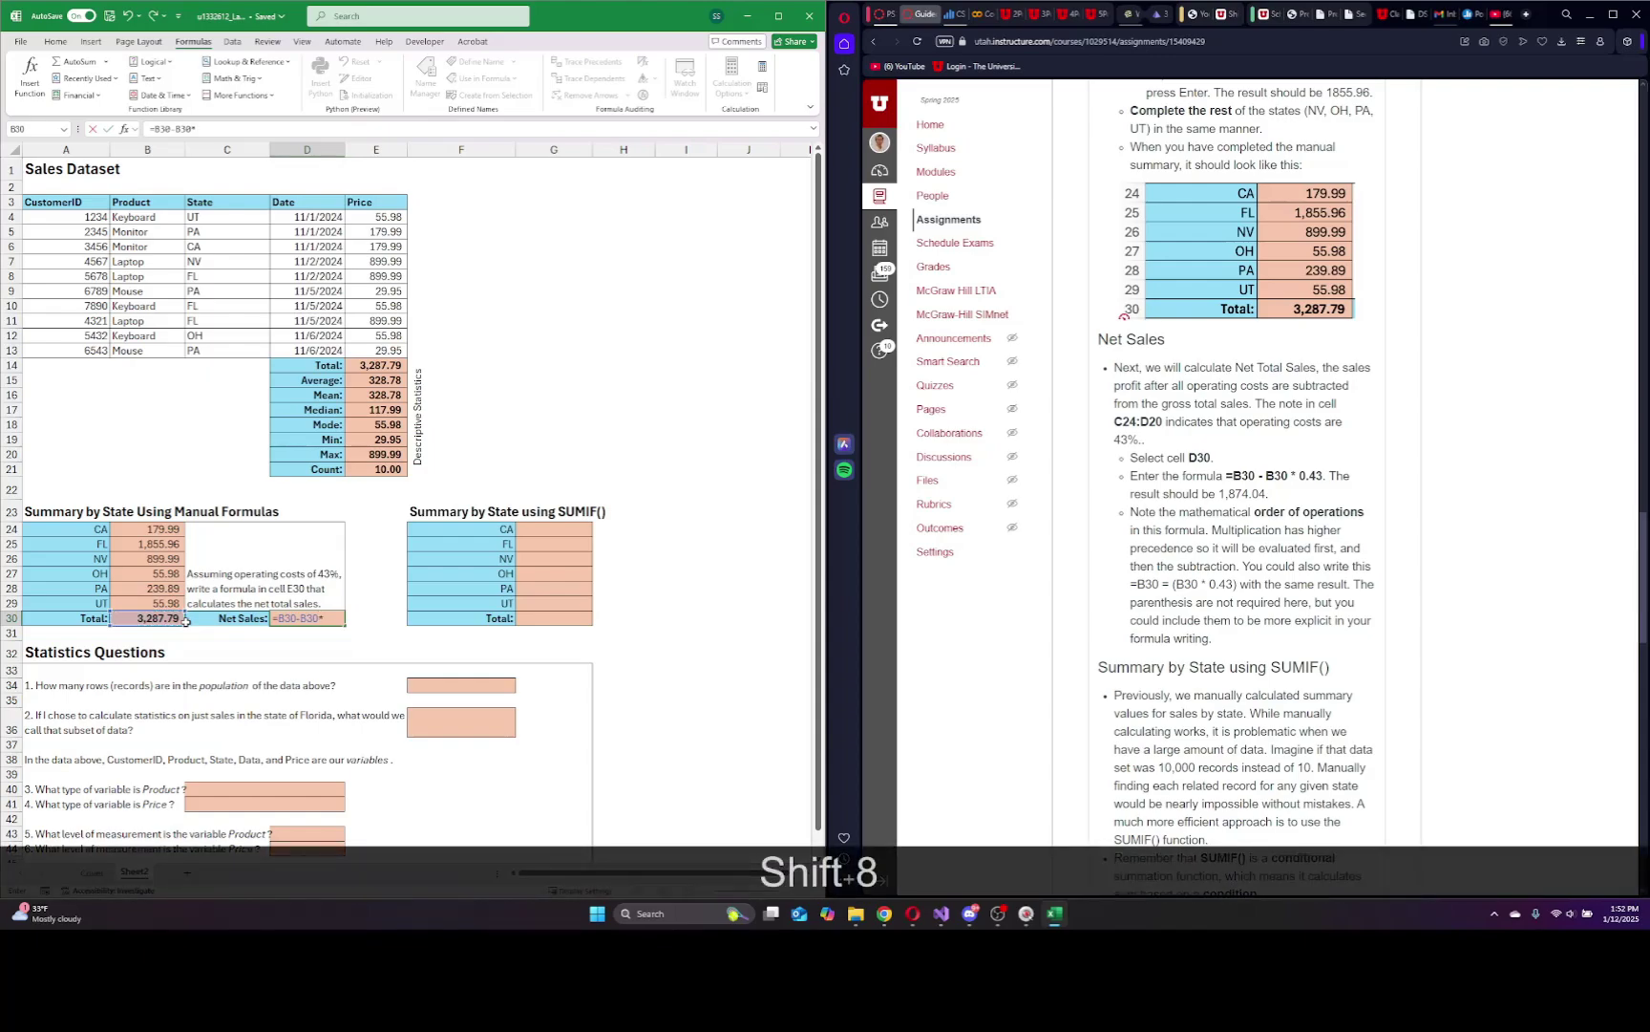
type("0.43")
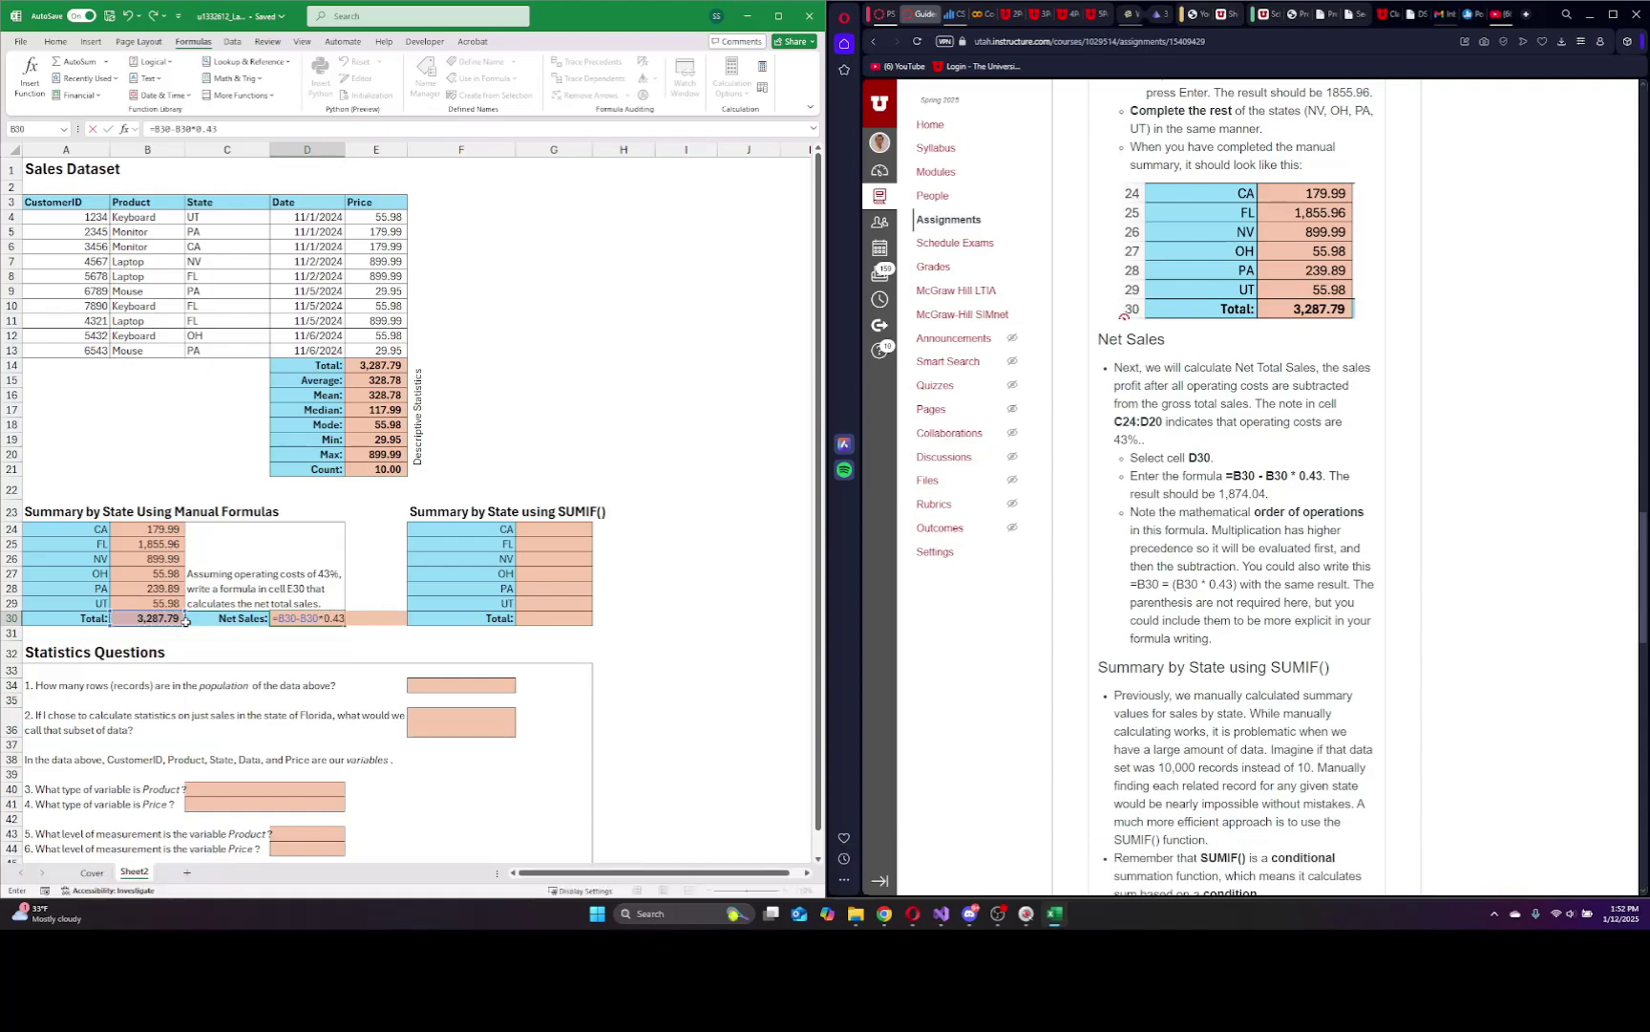
key("Return")
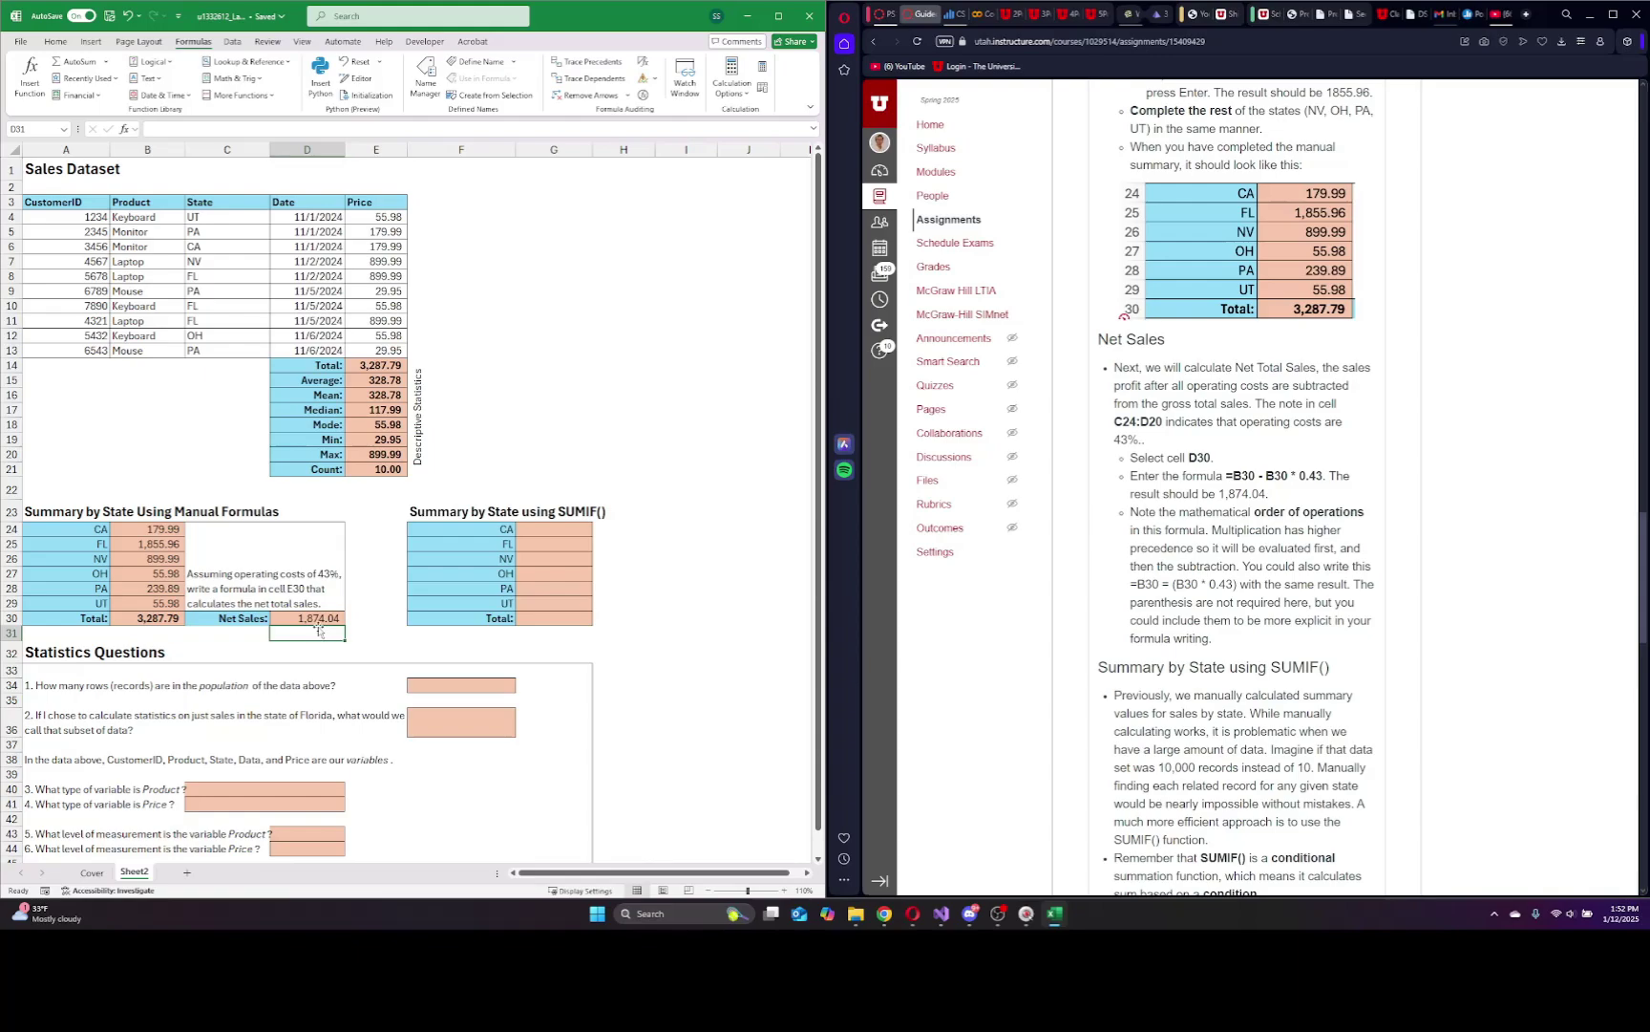
left_click(307, 619)
left_click(220, 130)
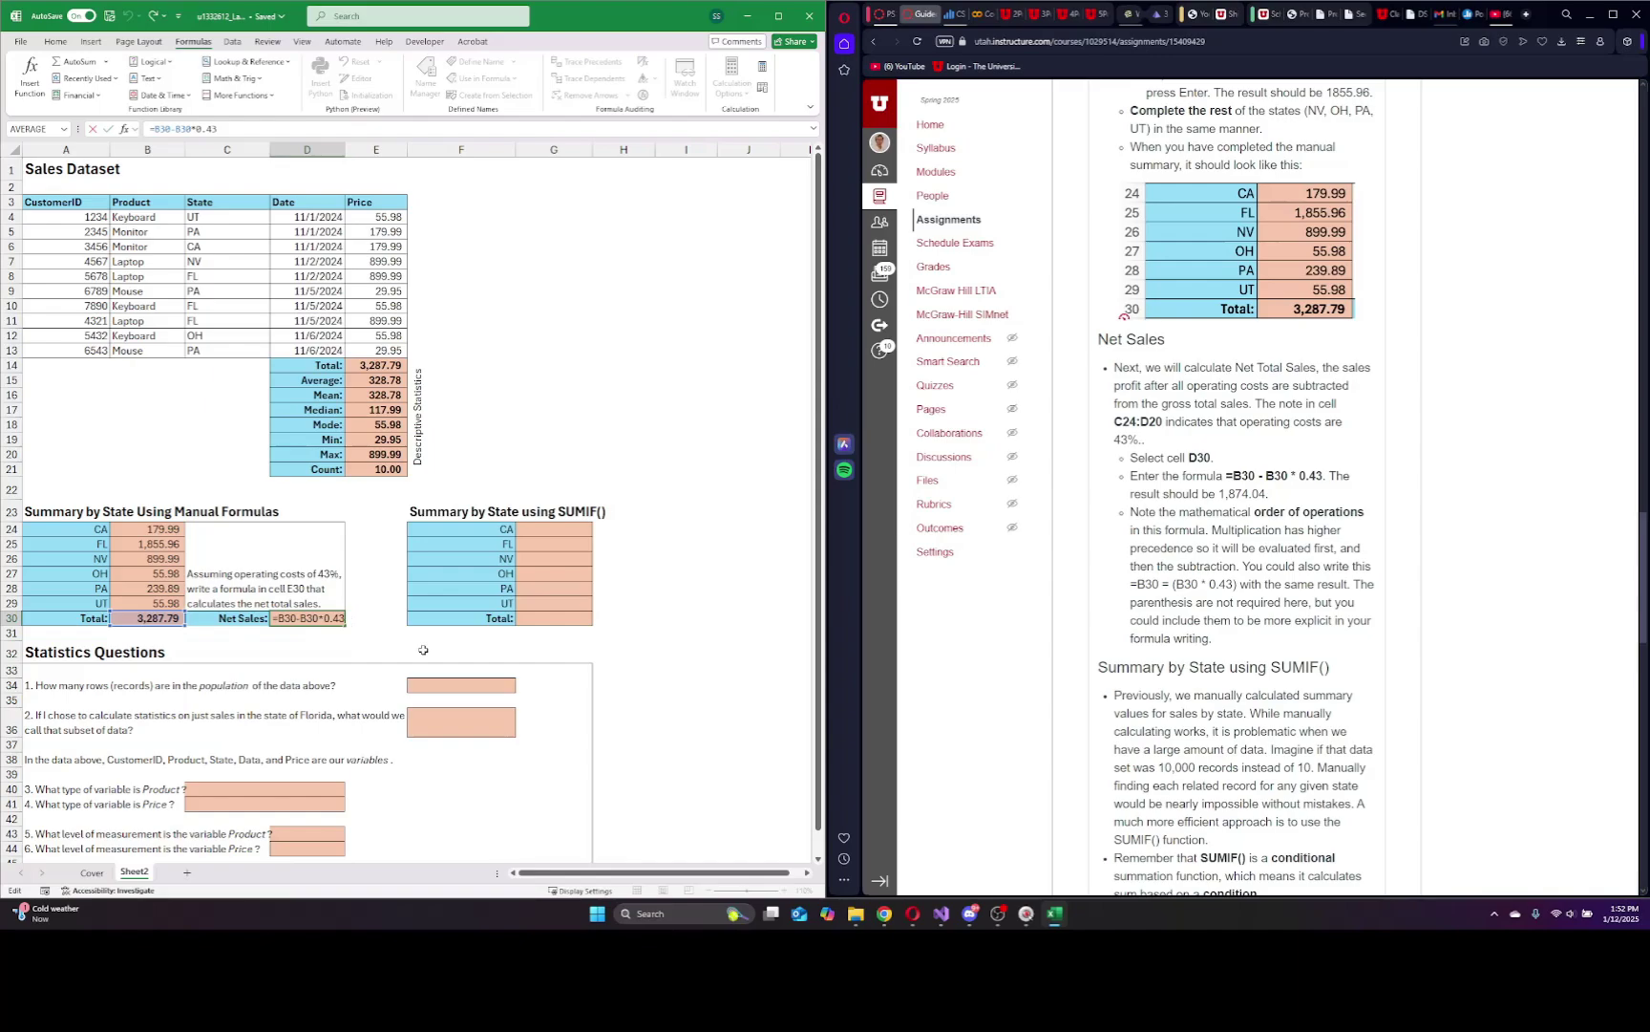
key("Return")
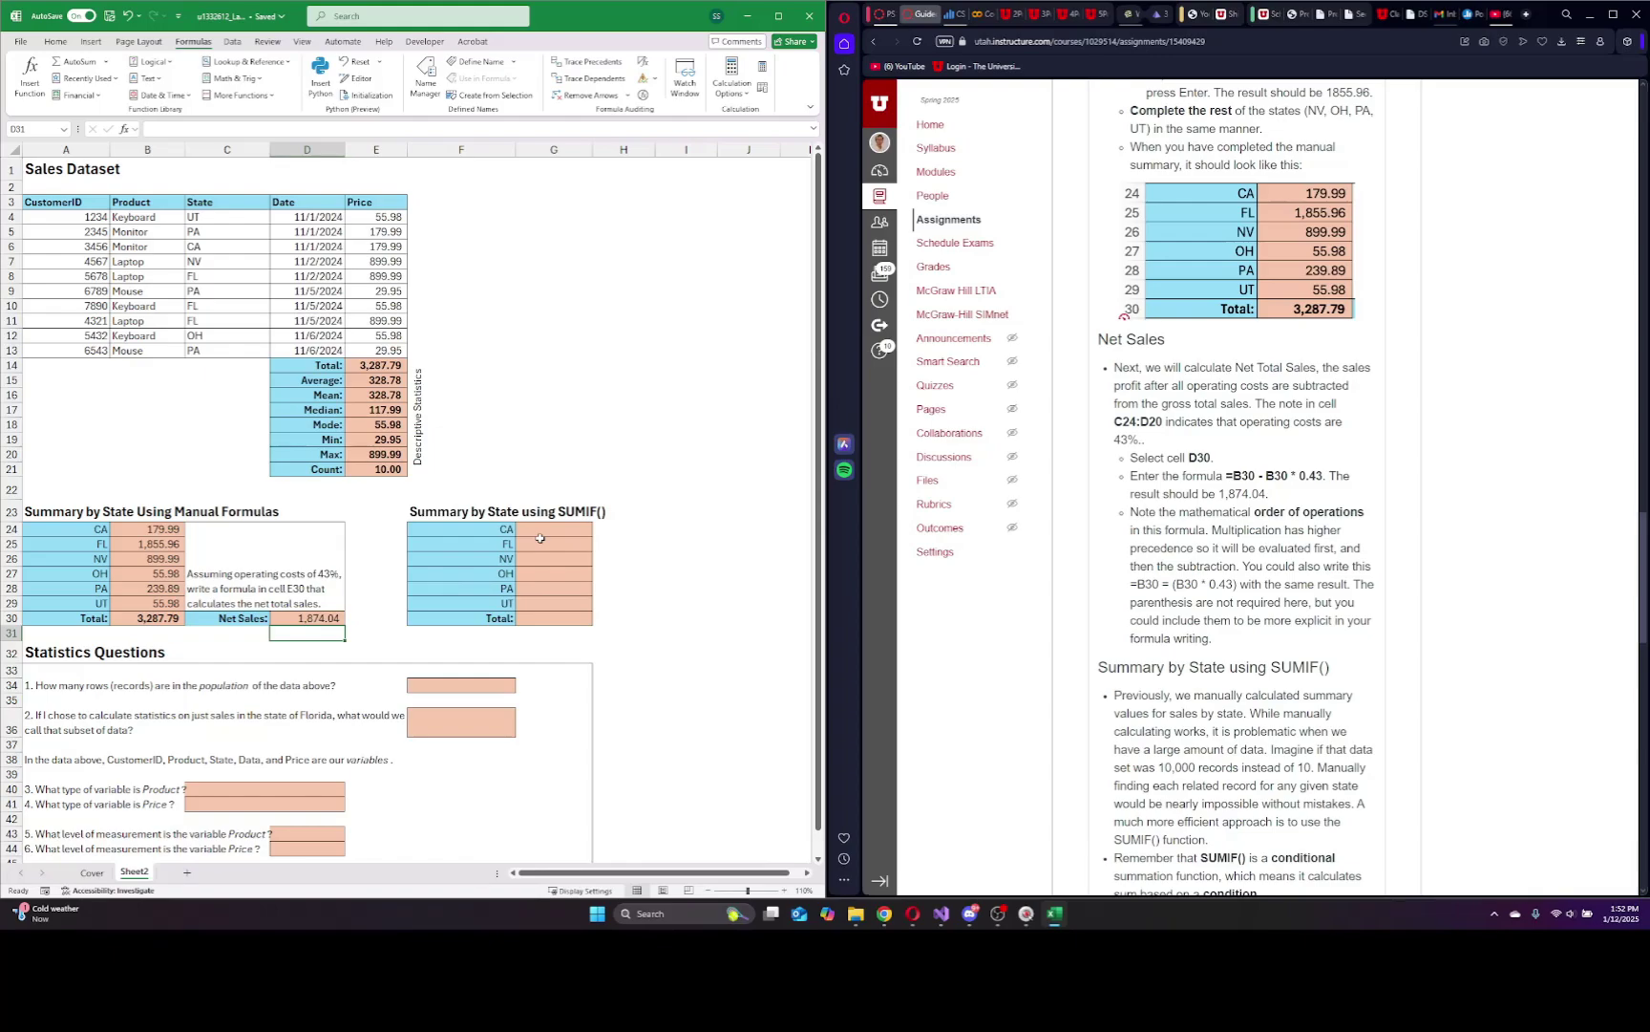
left_click(326, 618)
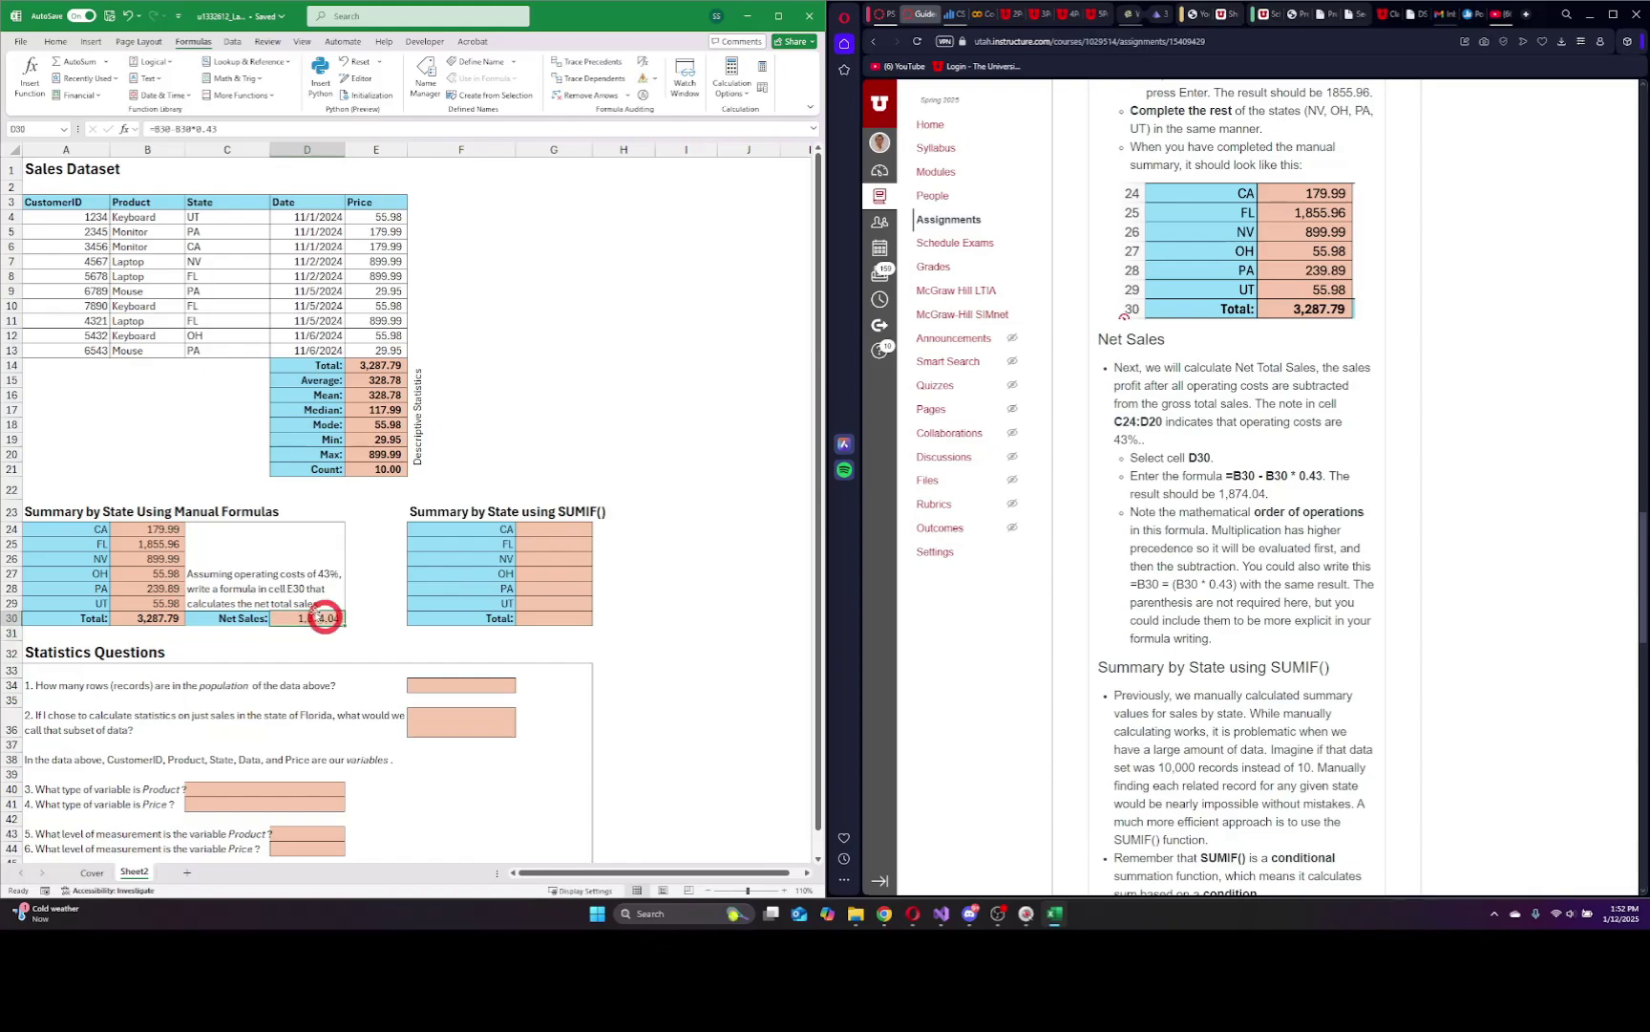
left_click(221, 132)
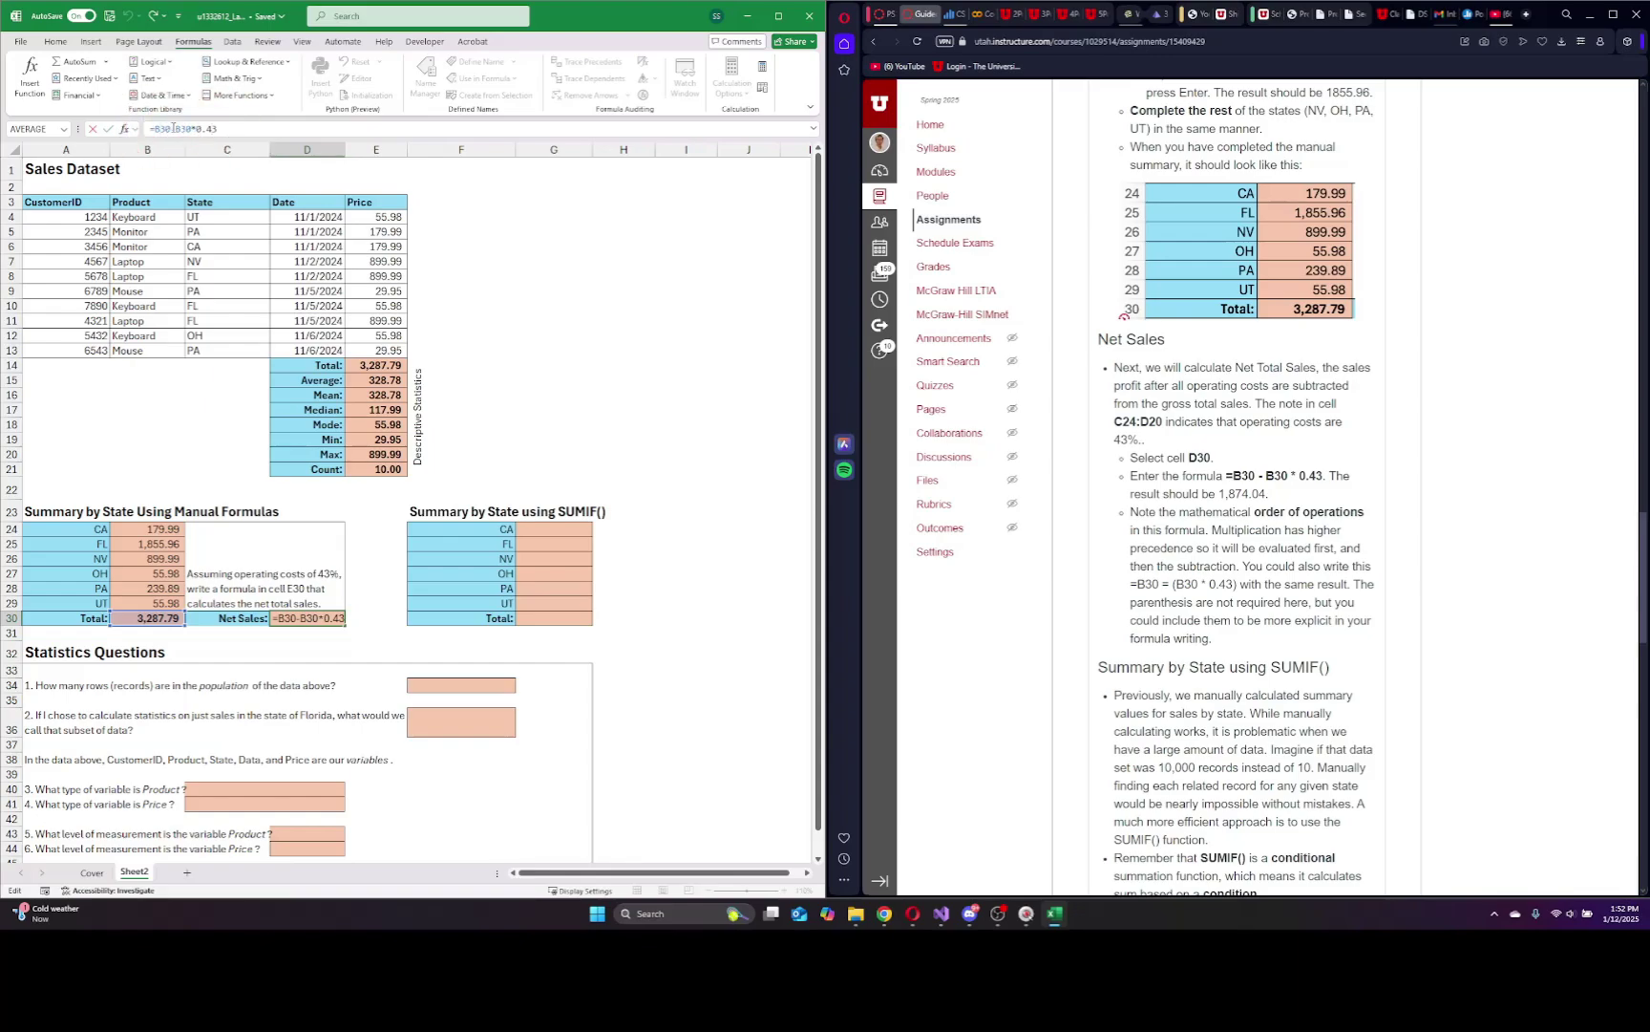
key("Escape")
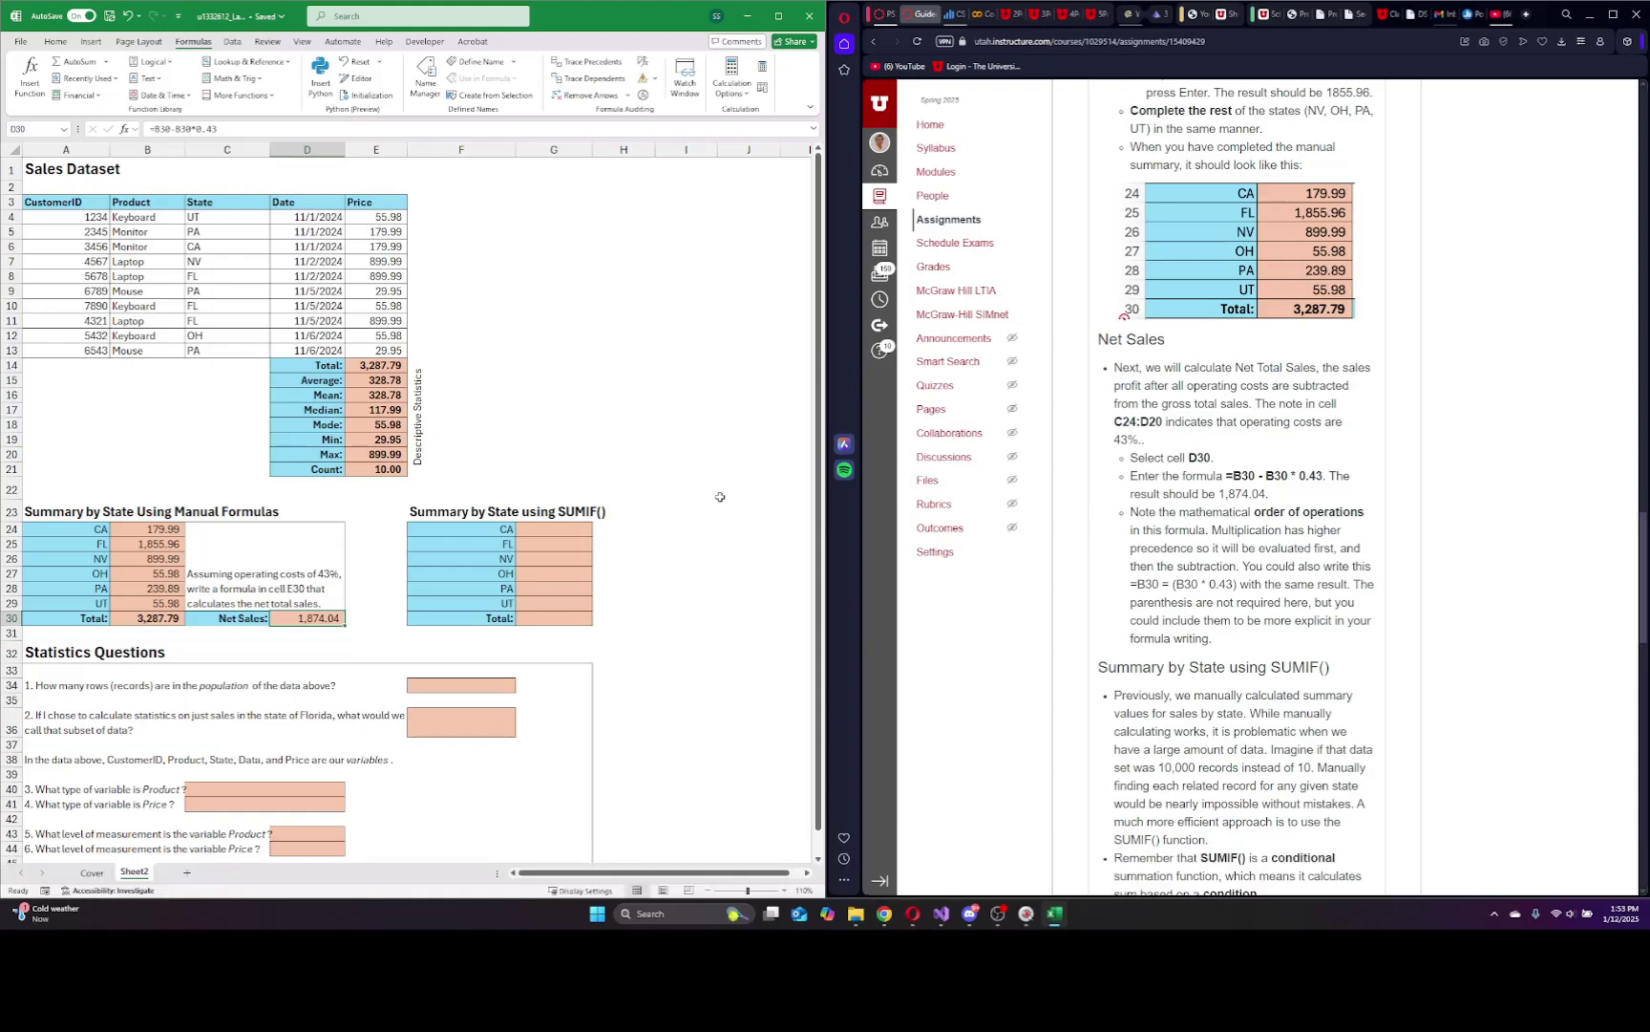
scroll(1236, 573, "down", 3)
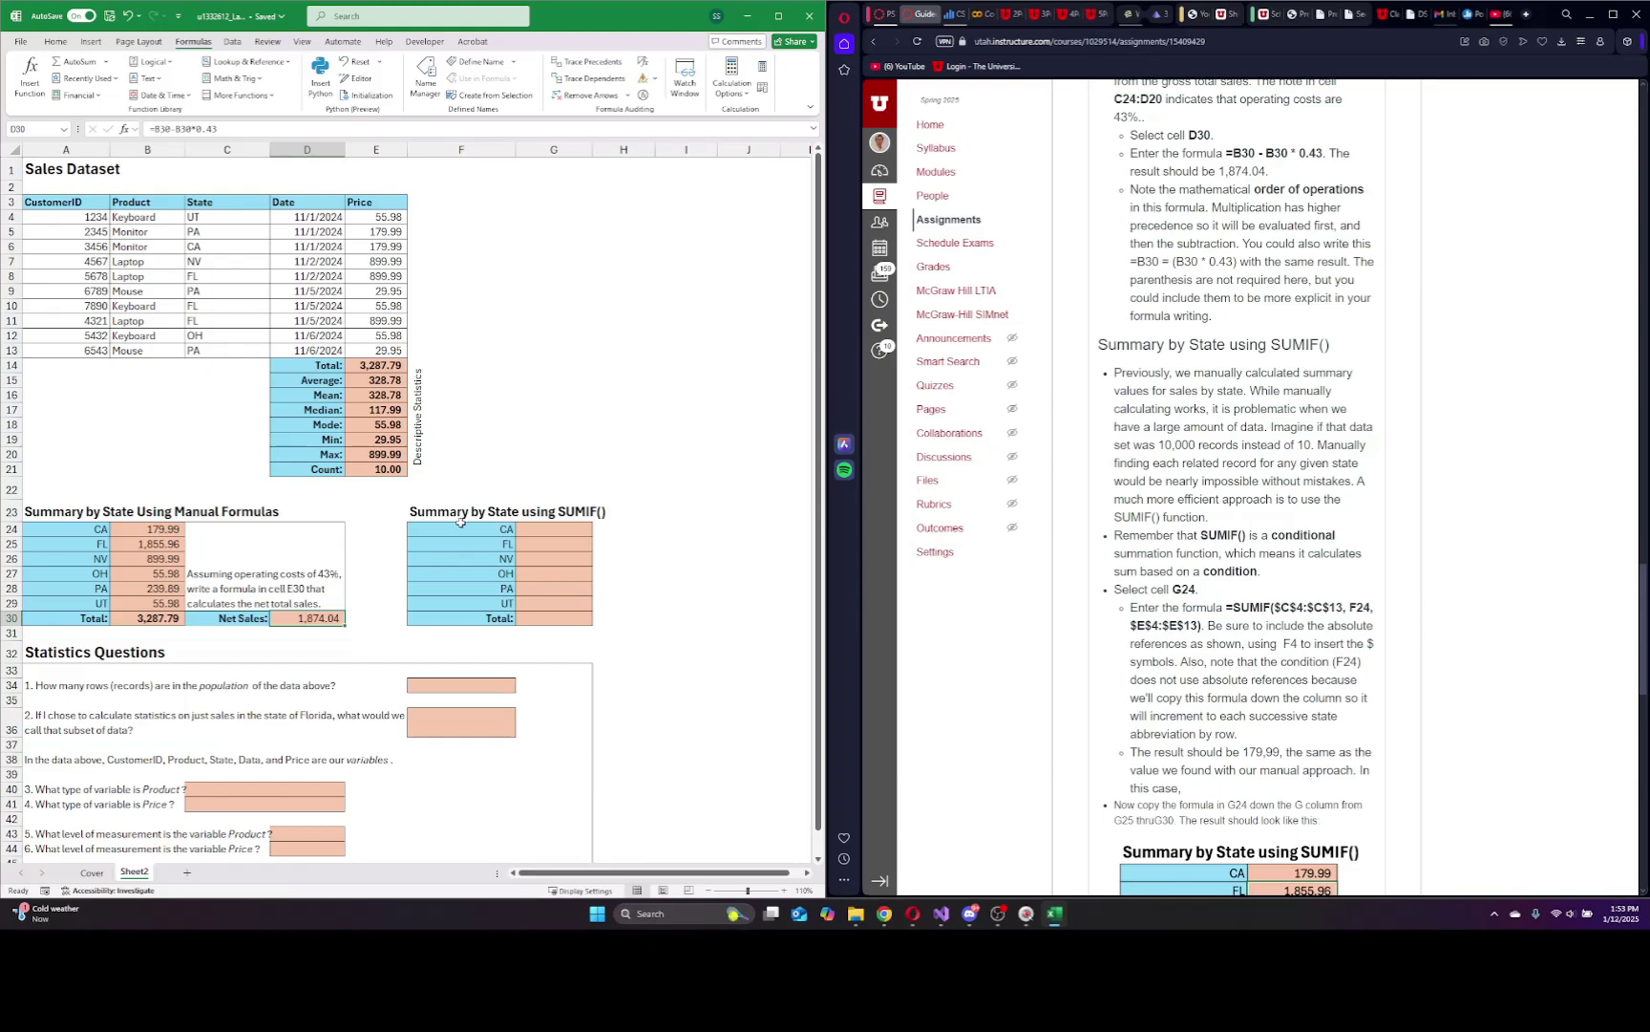
left_click(562, 532)
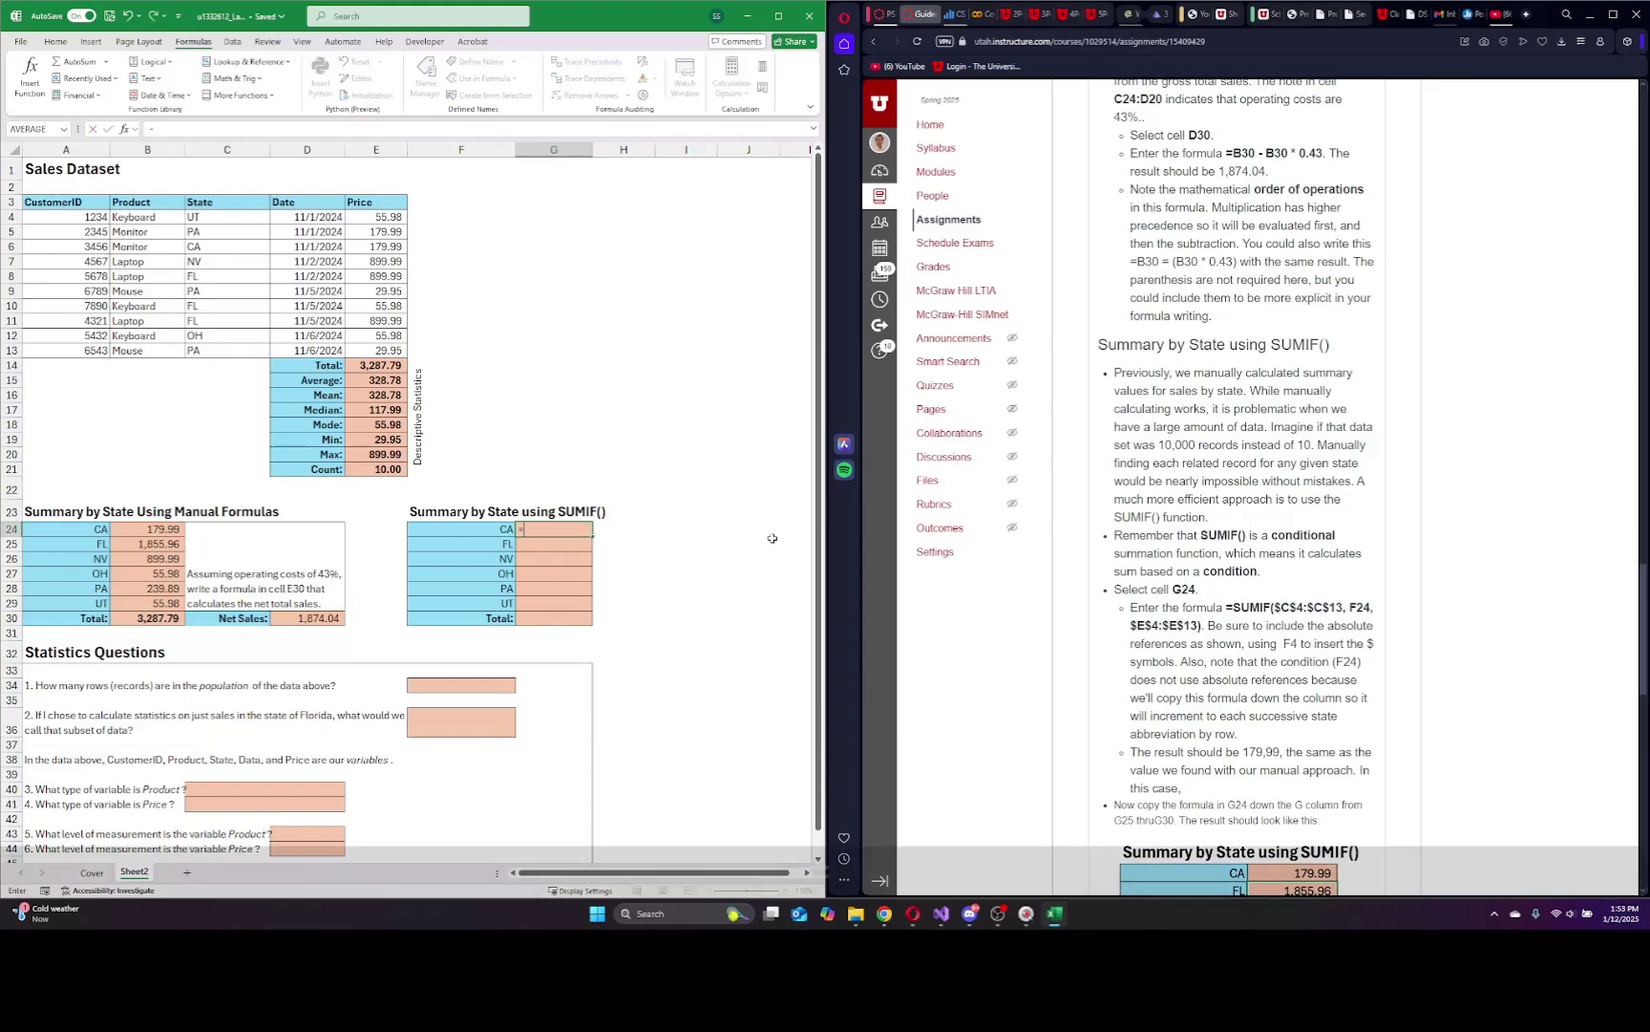
Enter =SUMIF(C4:C13,F24,E4:E13) in G24 to total the CA sales.
type("=sum")
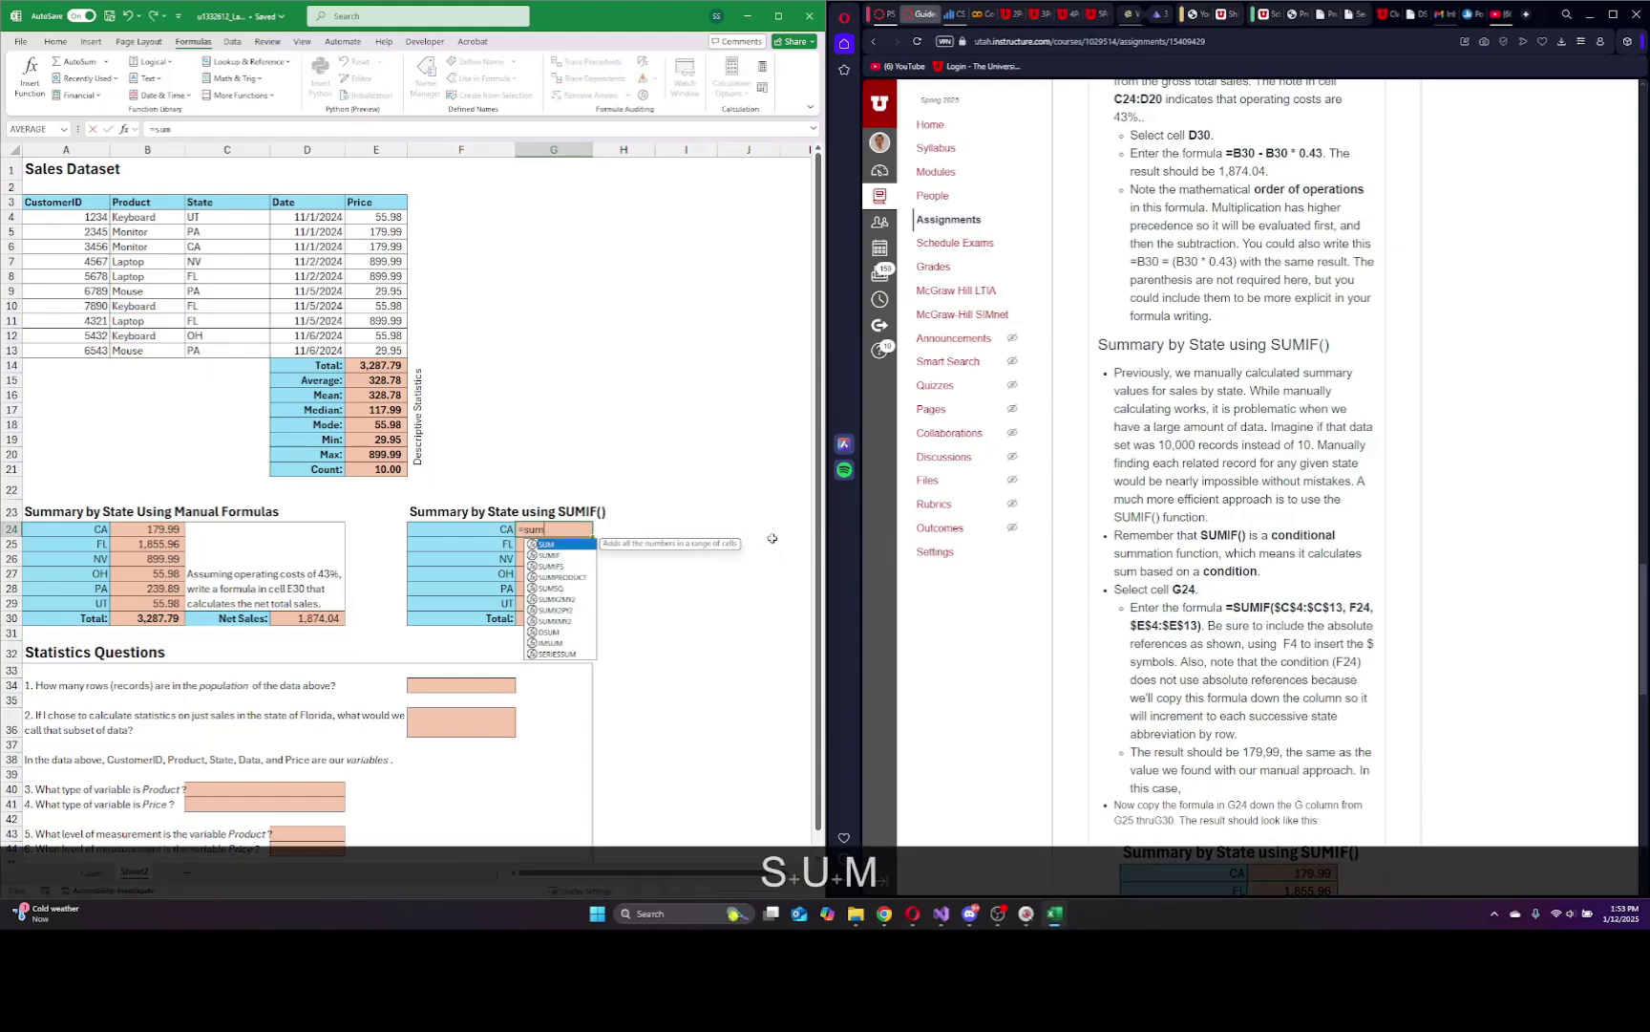
type("if*")
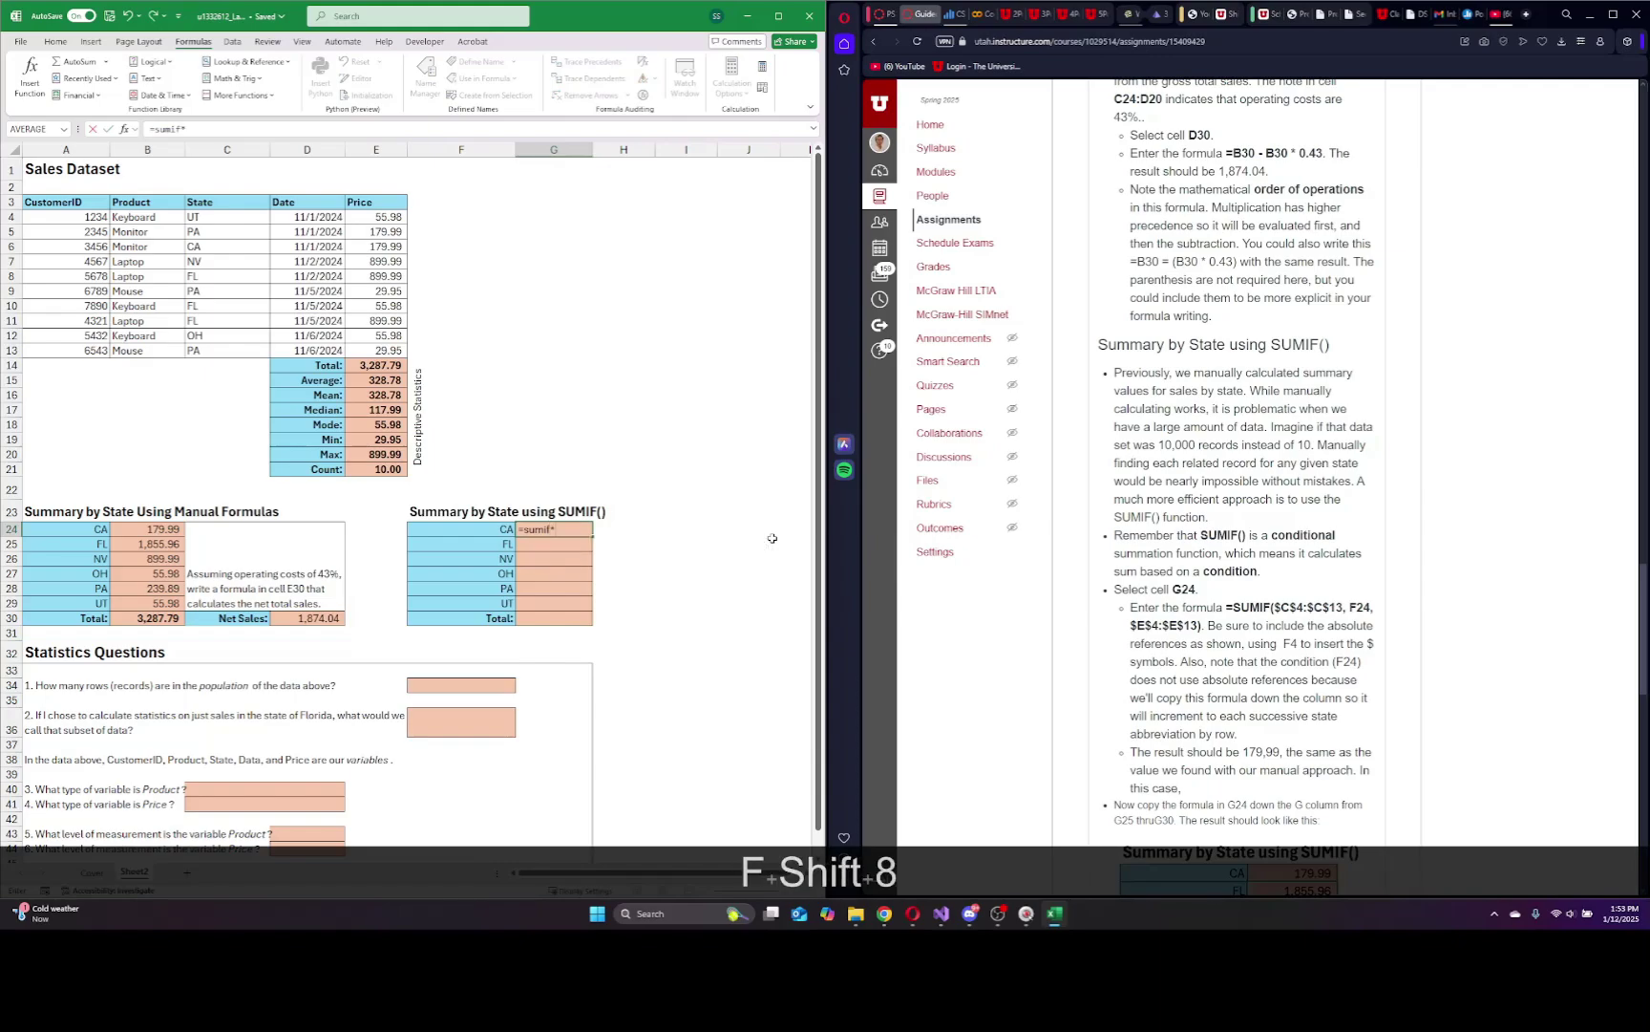
key("BackSpace")
type("(")
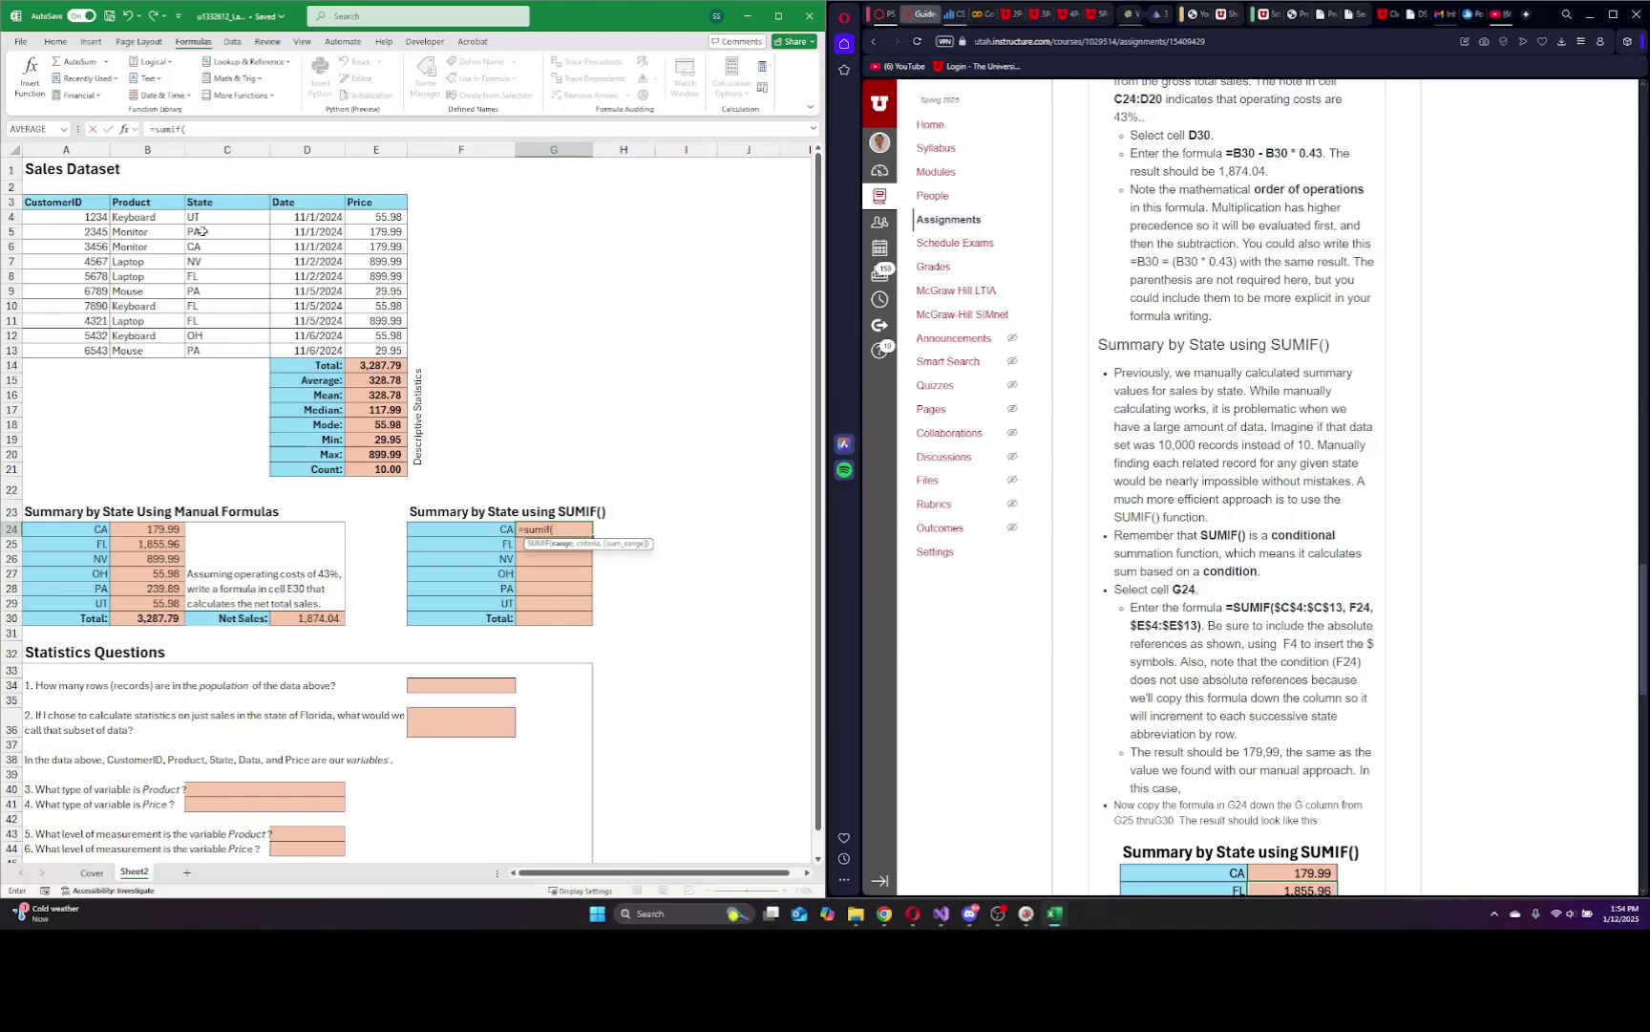
left_click_drag(222, 218, 222, 350)
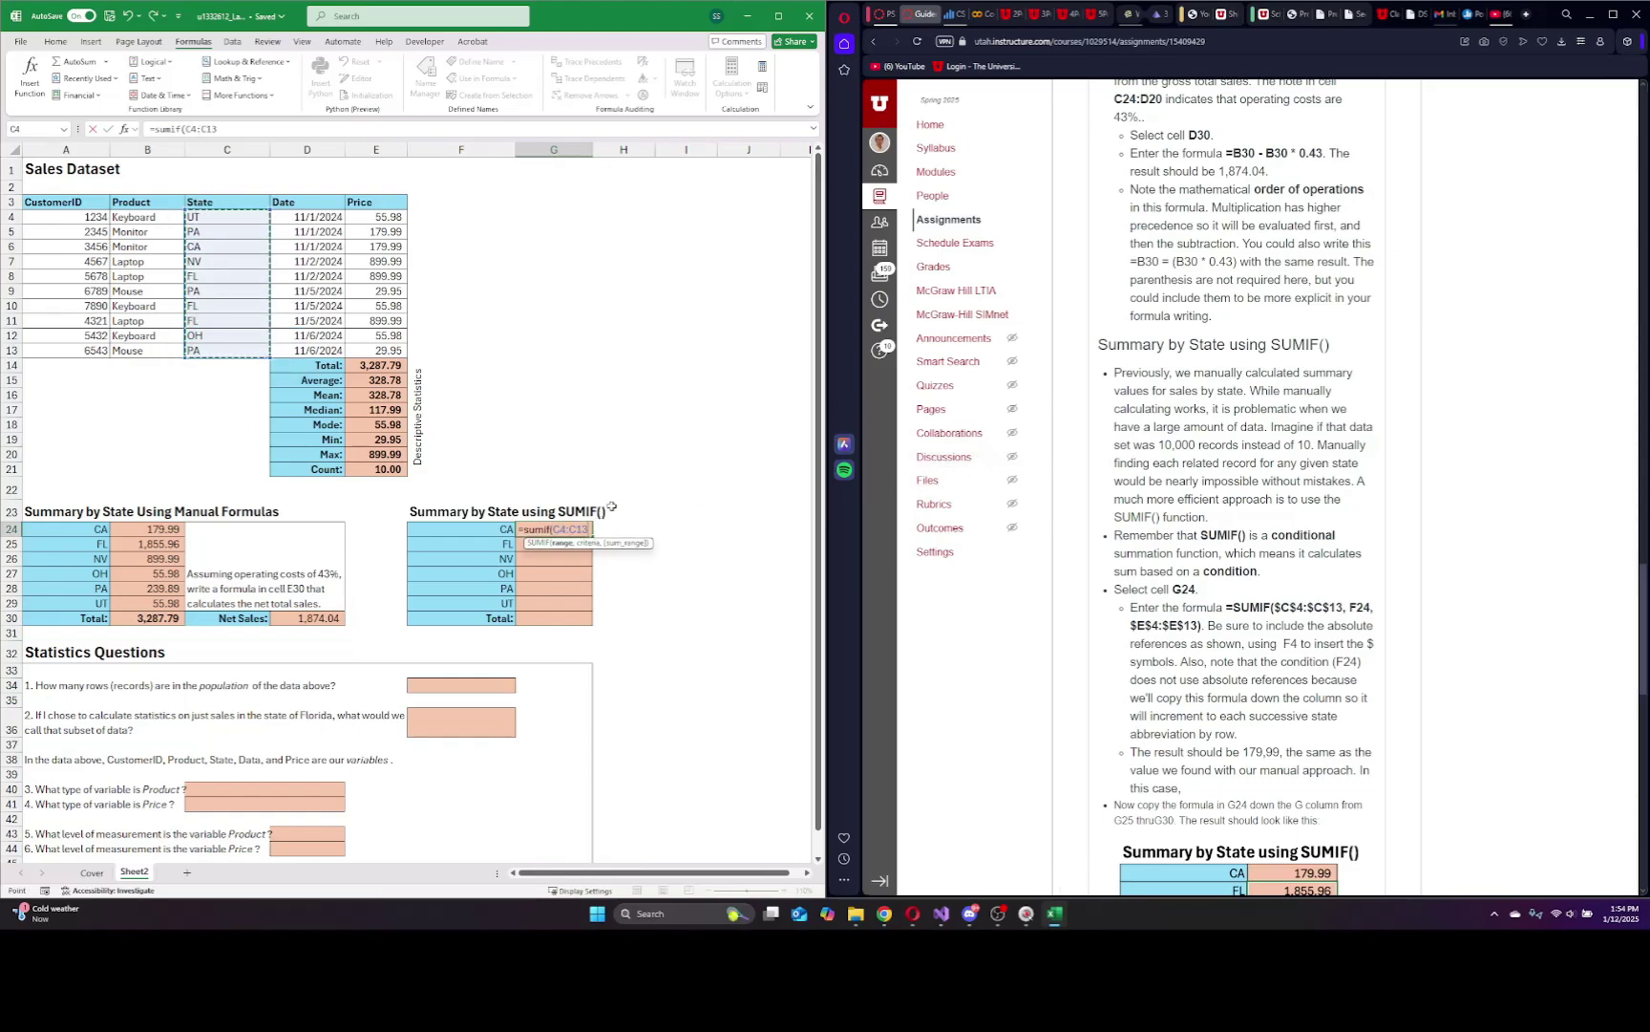
type(",")
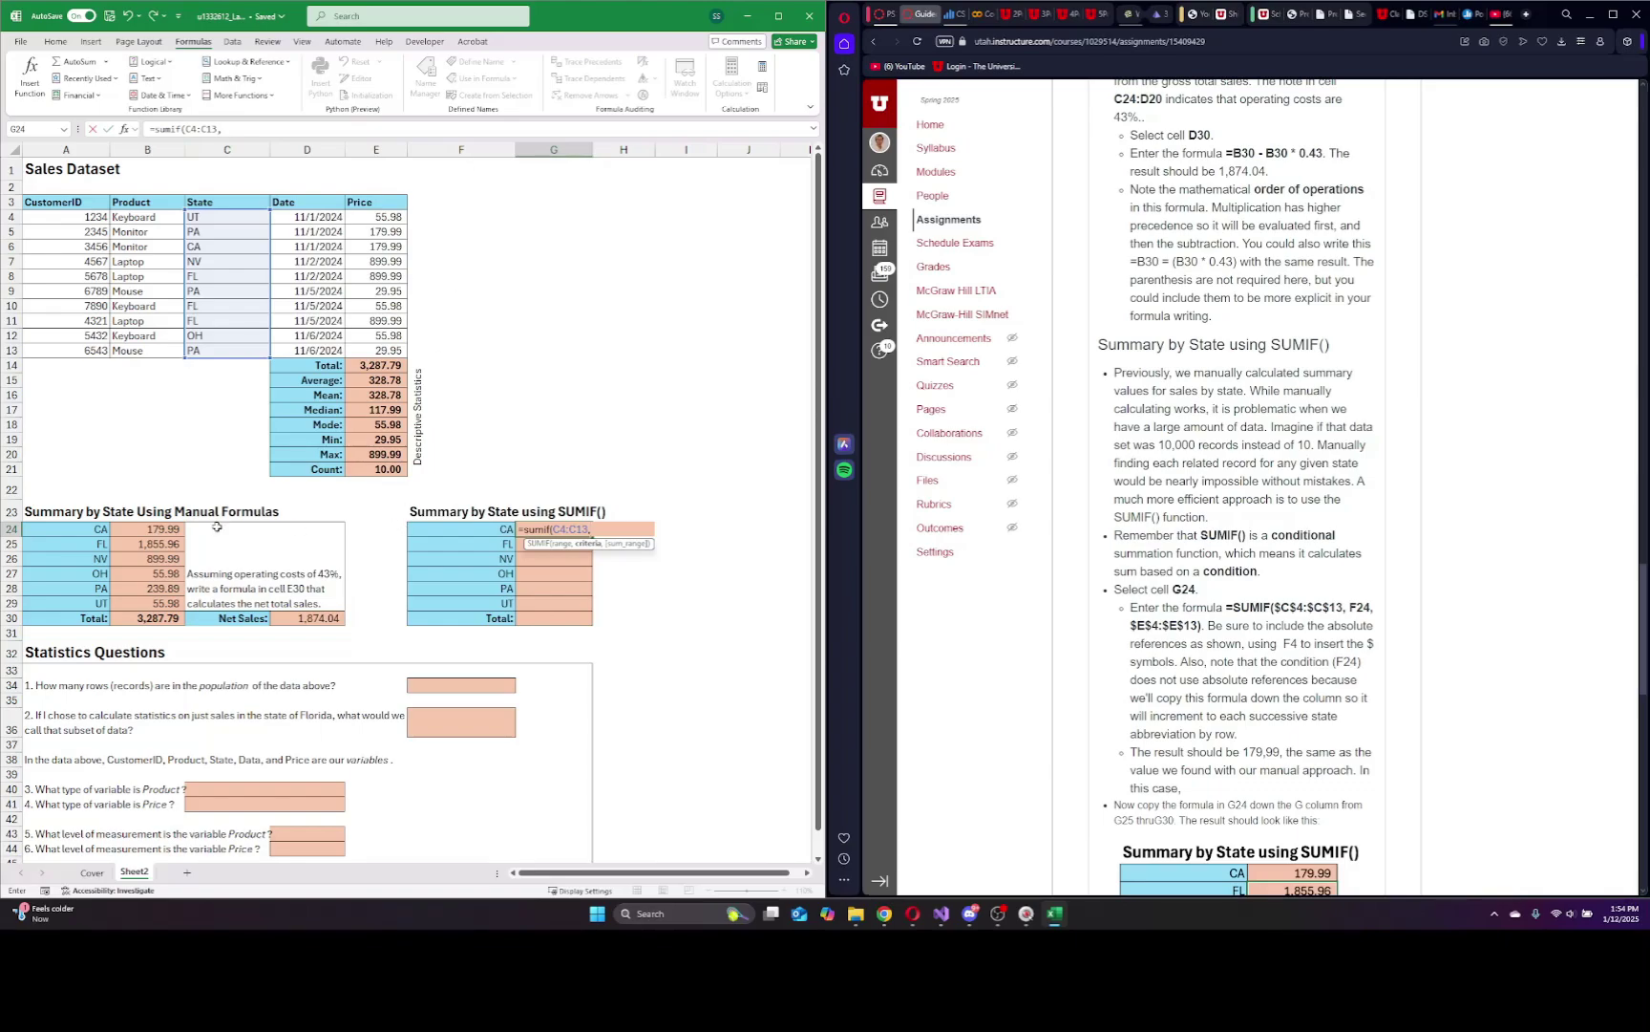
left_click(484, 528)
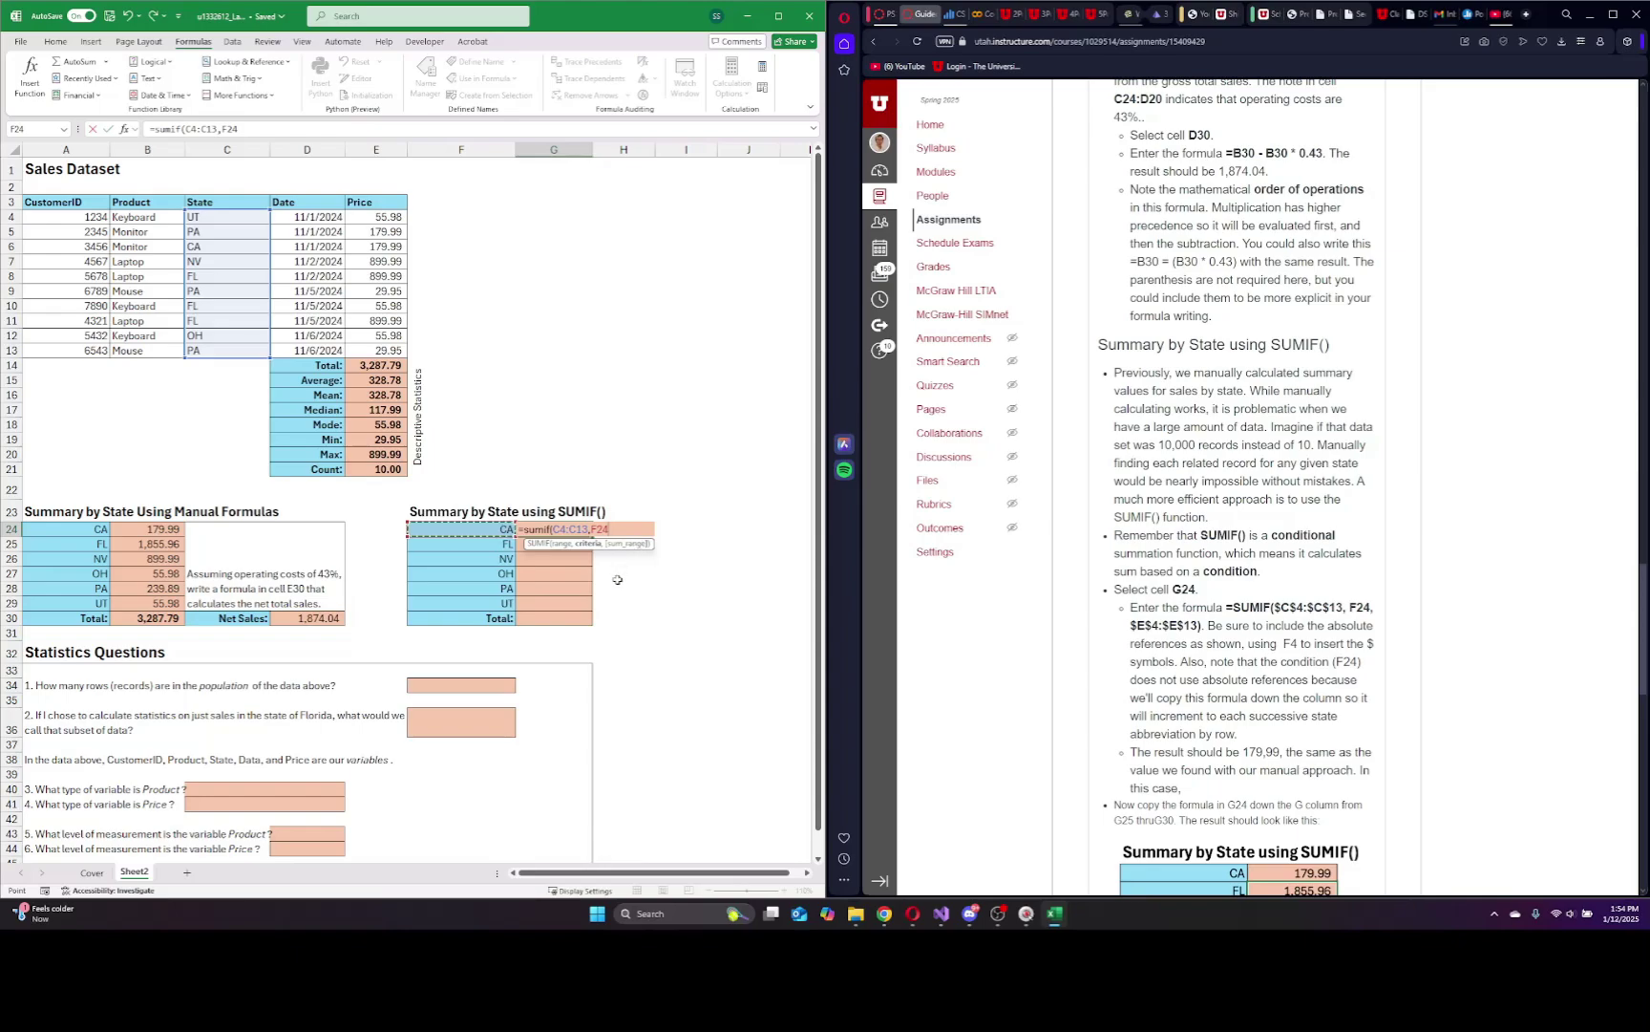
type(",")
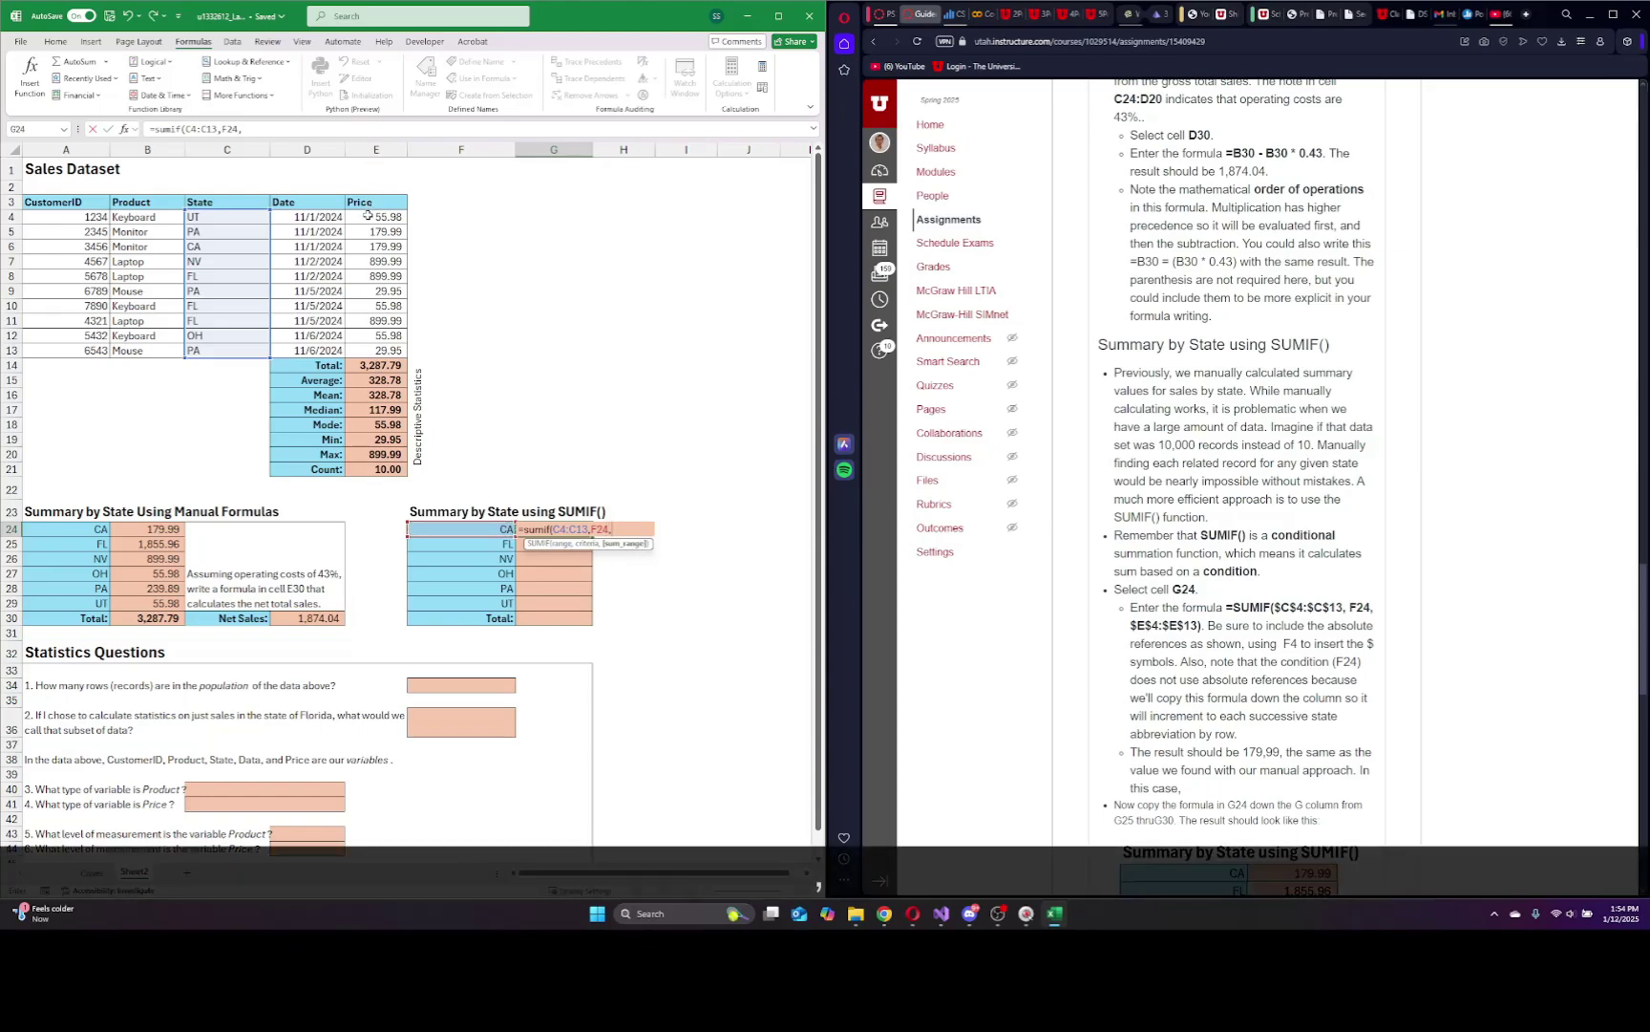
left_click_drag(373, 216, 370, 352)
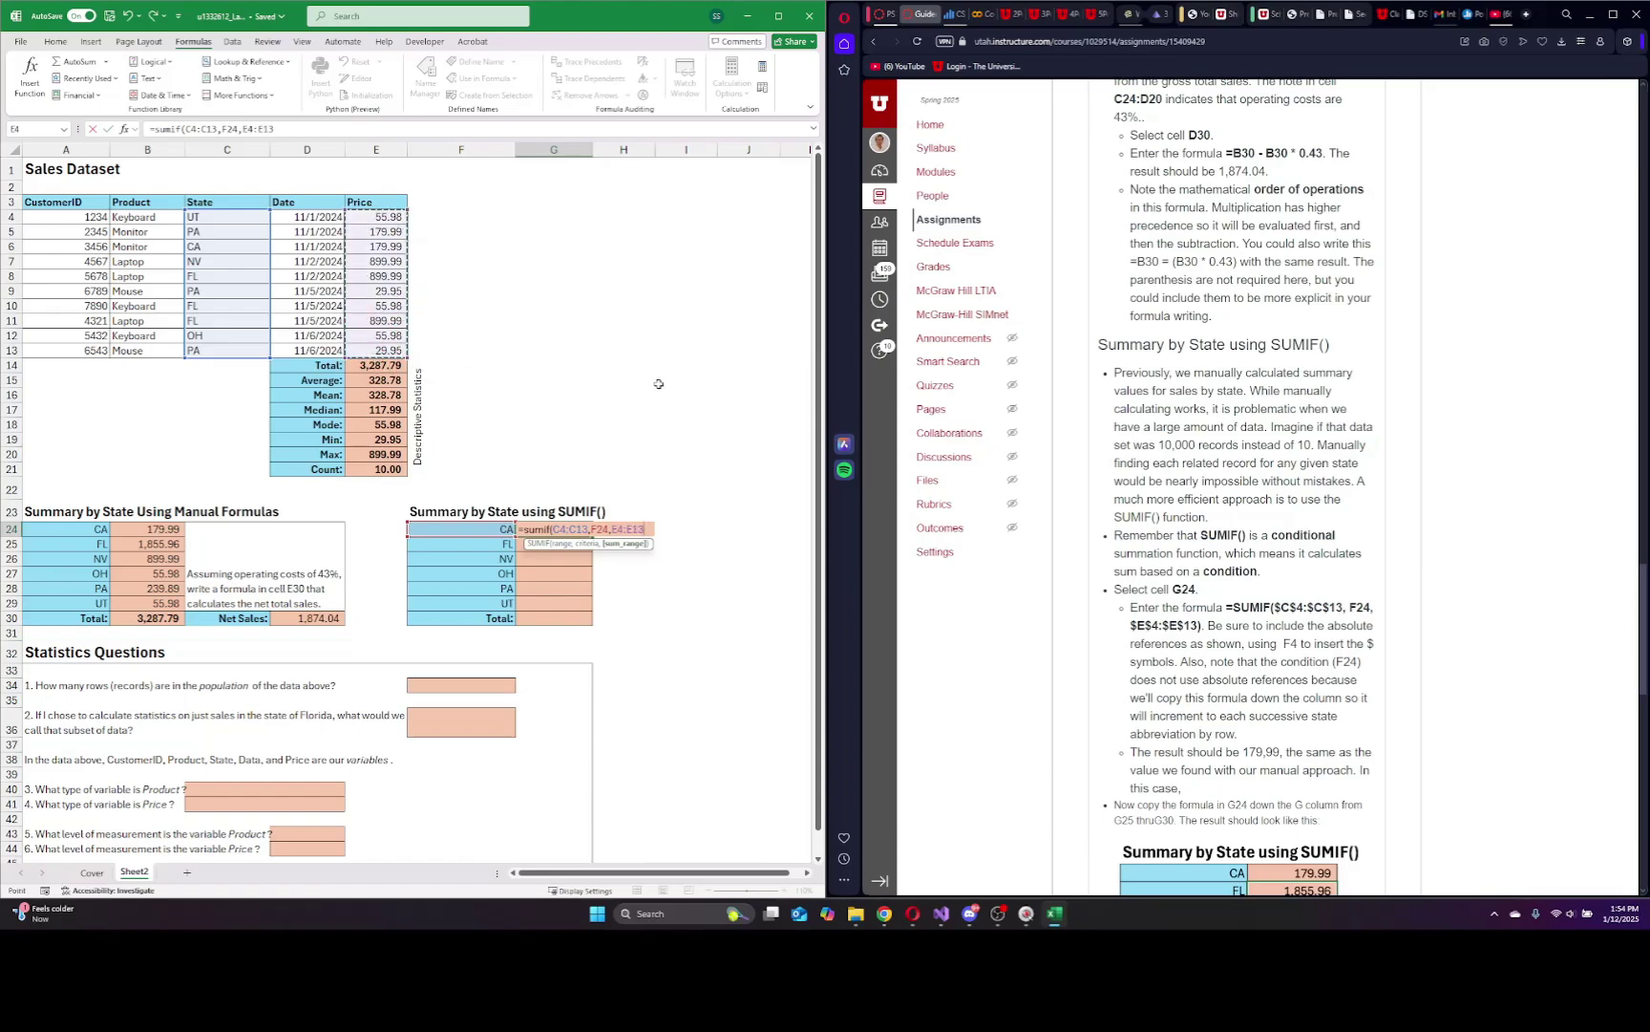
type(")")
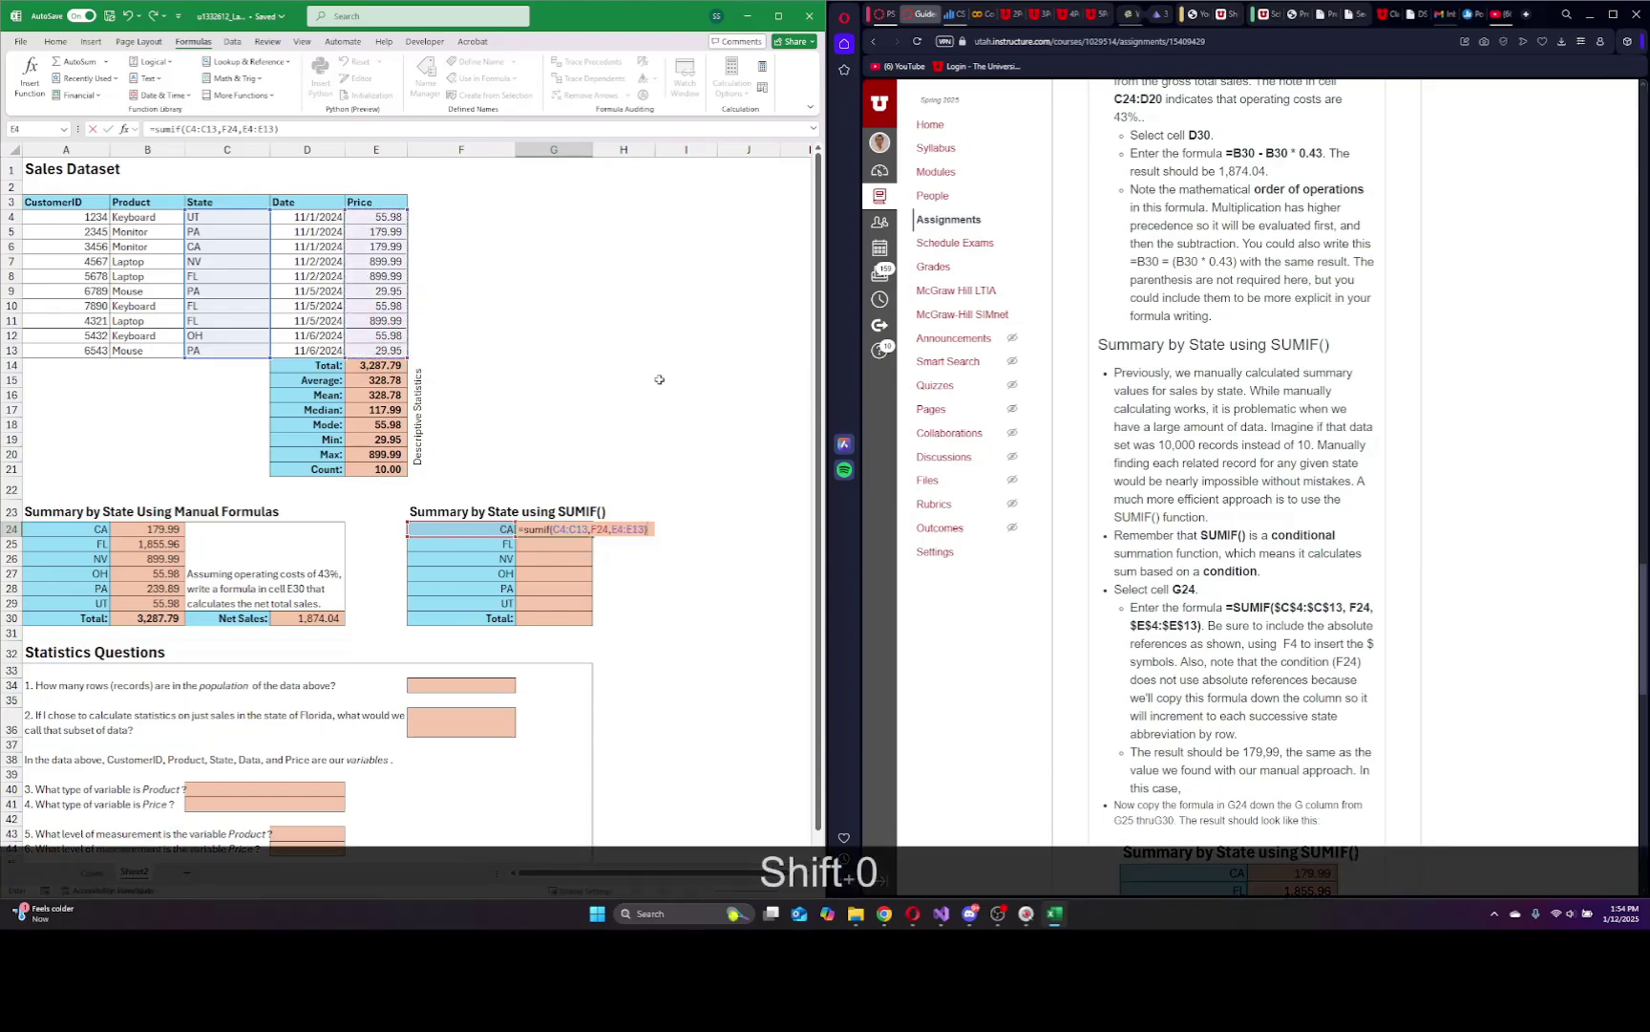
key("Return")
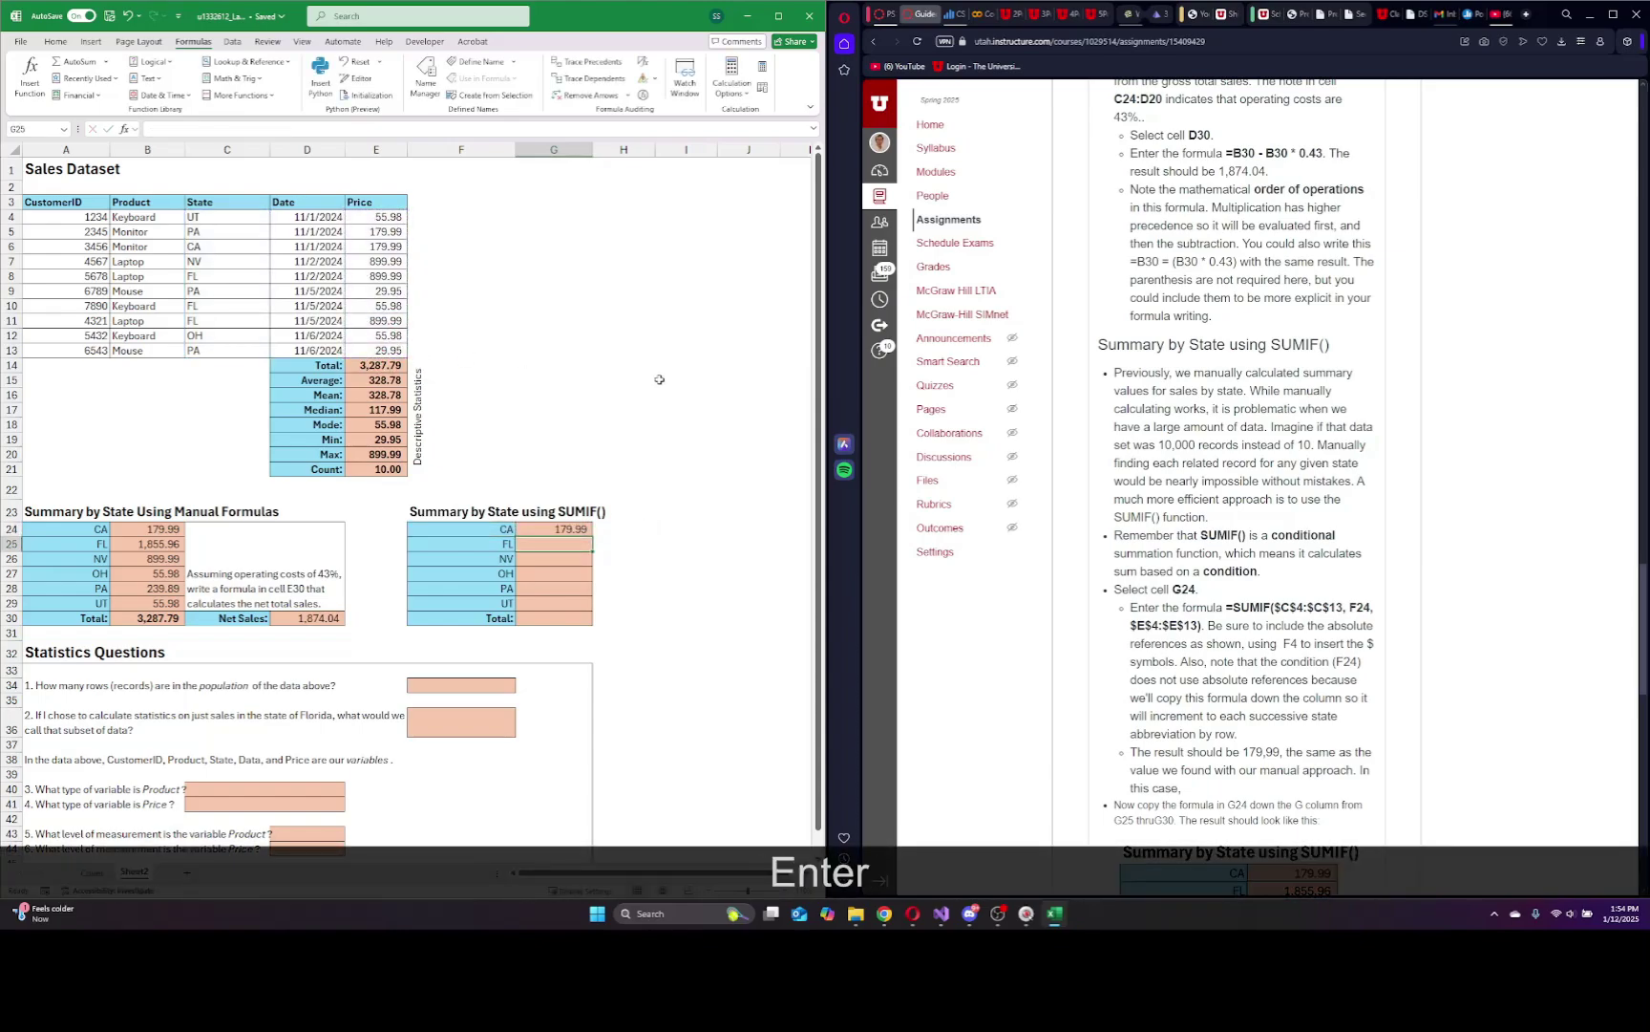
Make both ranges absolute so G24 reads =SUMIF($C$4:$C$13,F24,$E$4:$E$13).
left_click(540, 534)
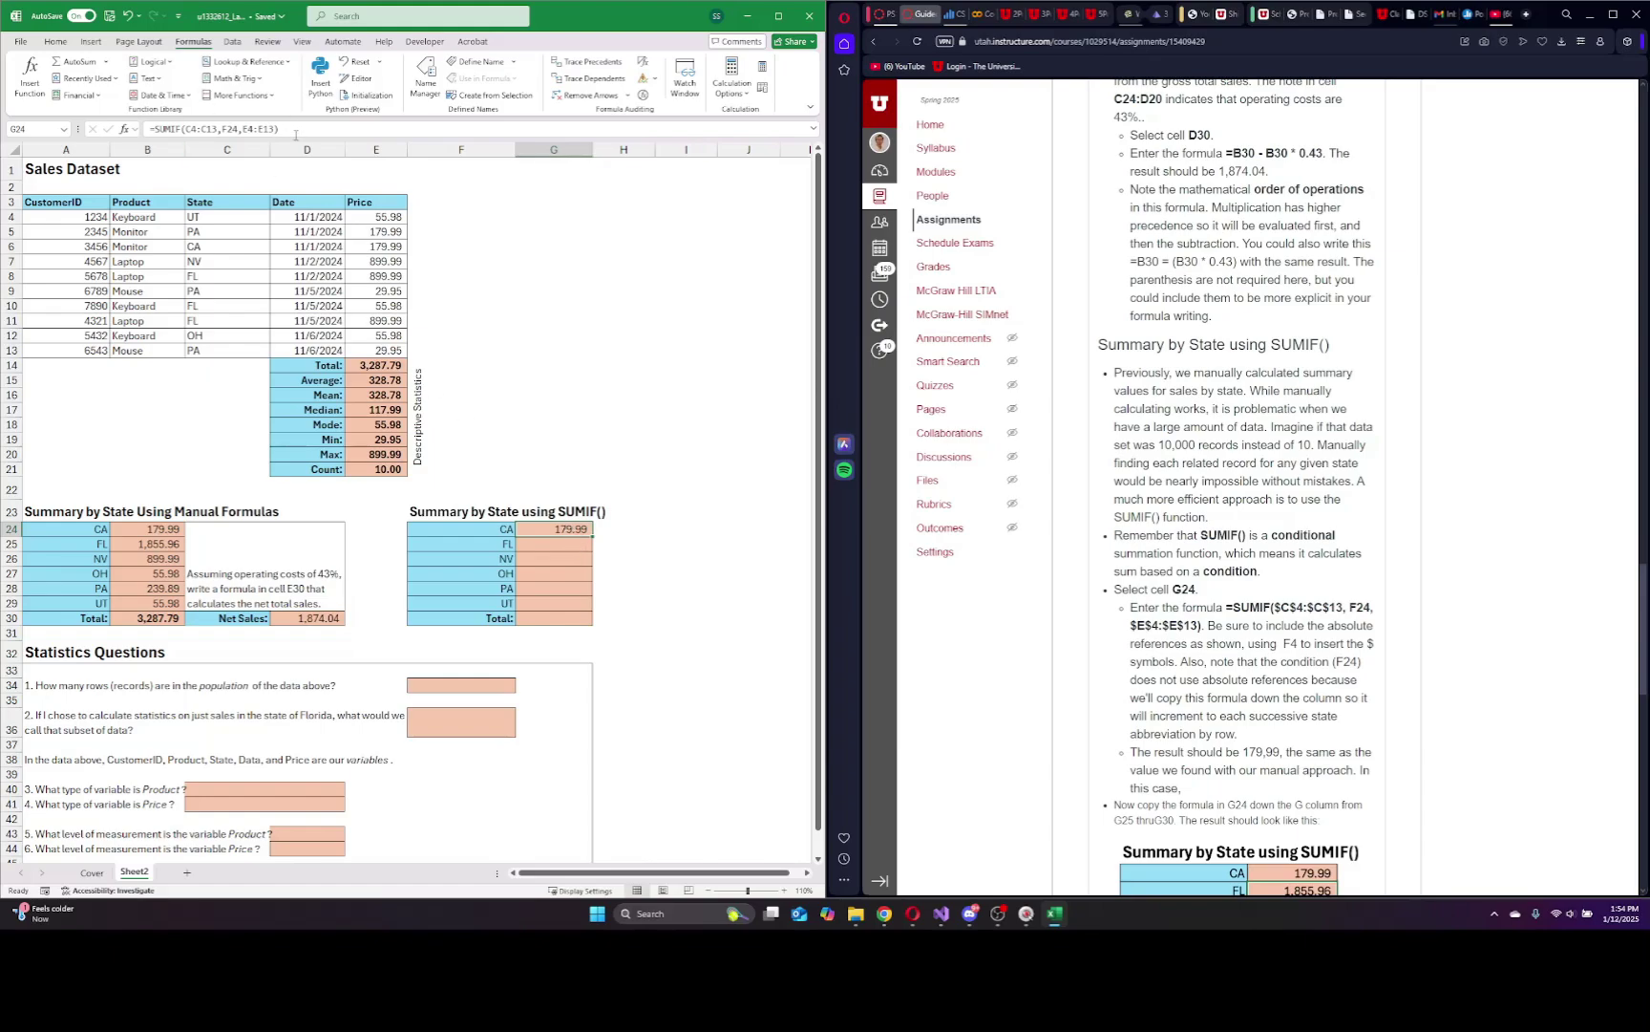
left_click(249, 128)
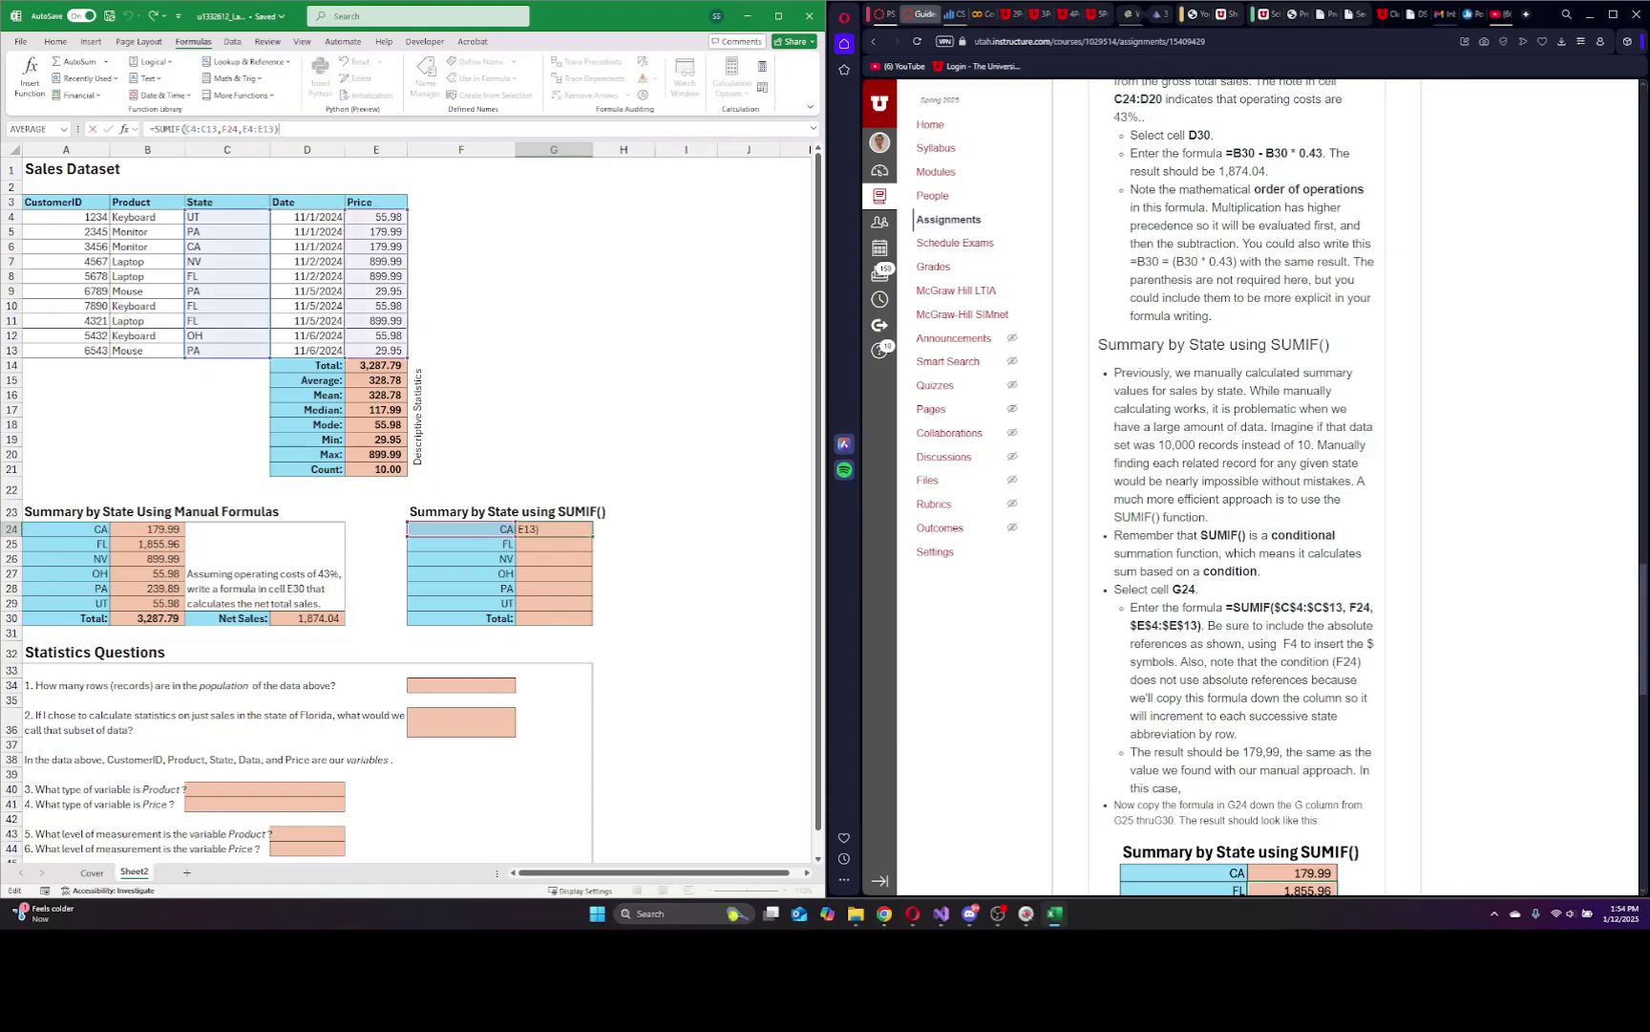
left_click_drag(186, 128, 214, 128)
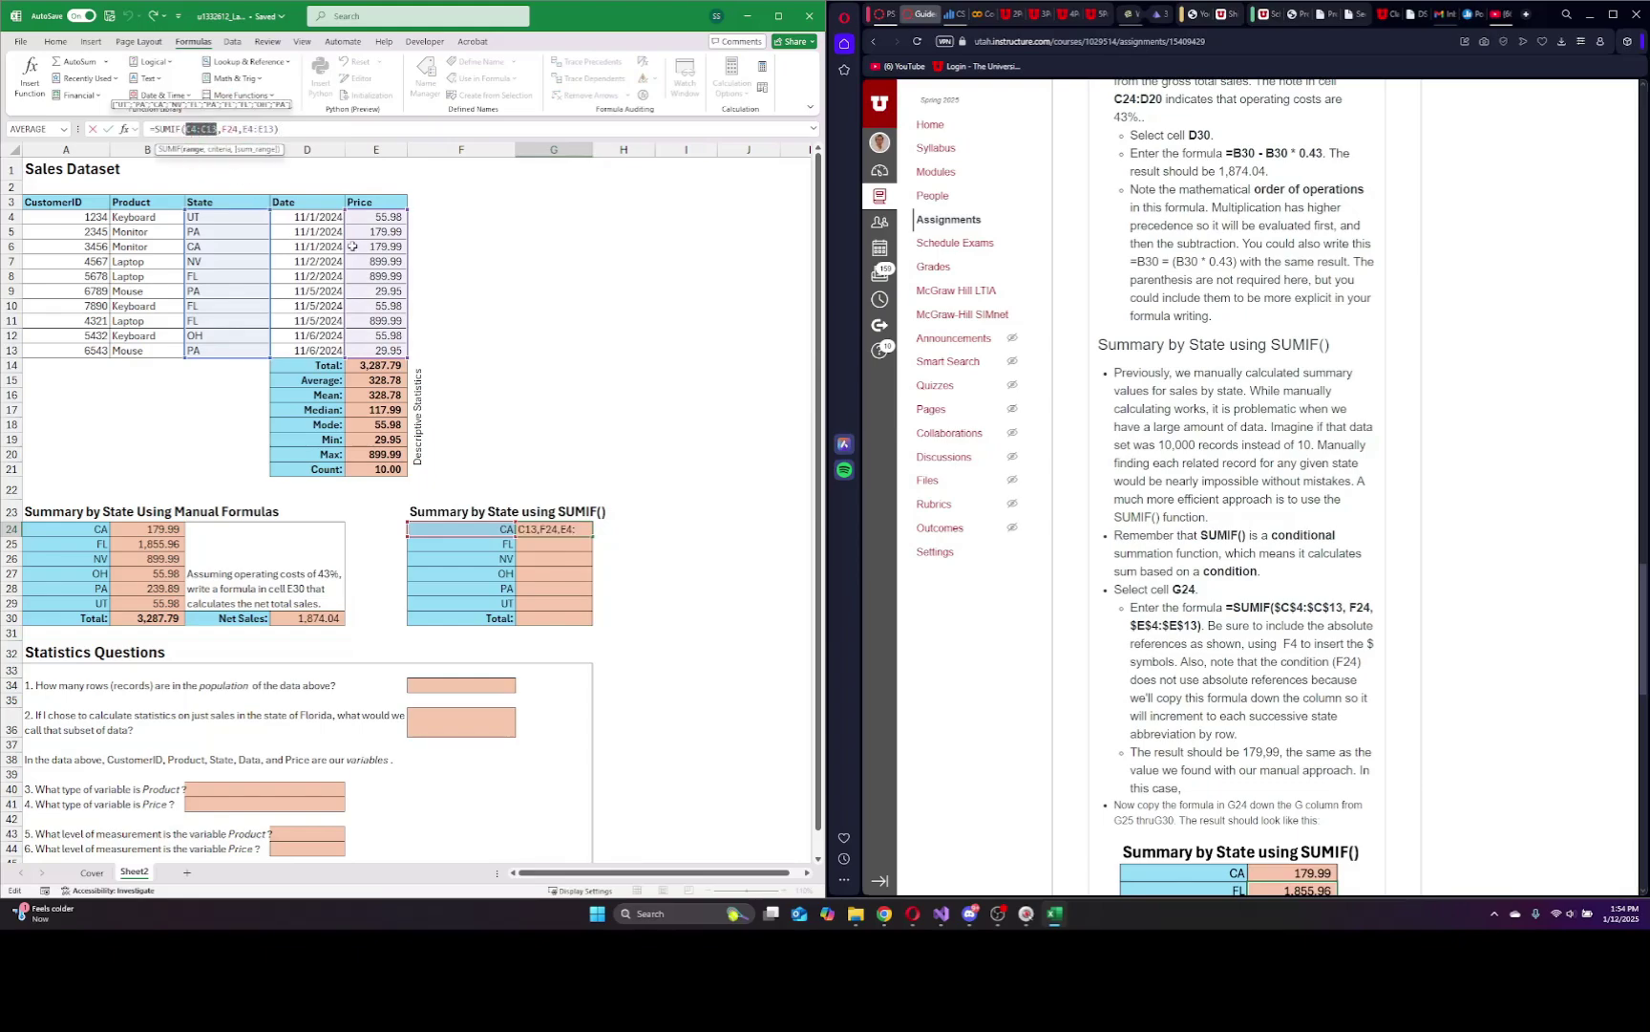
key("F4")
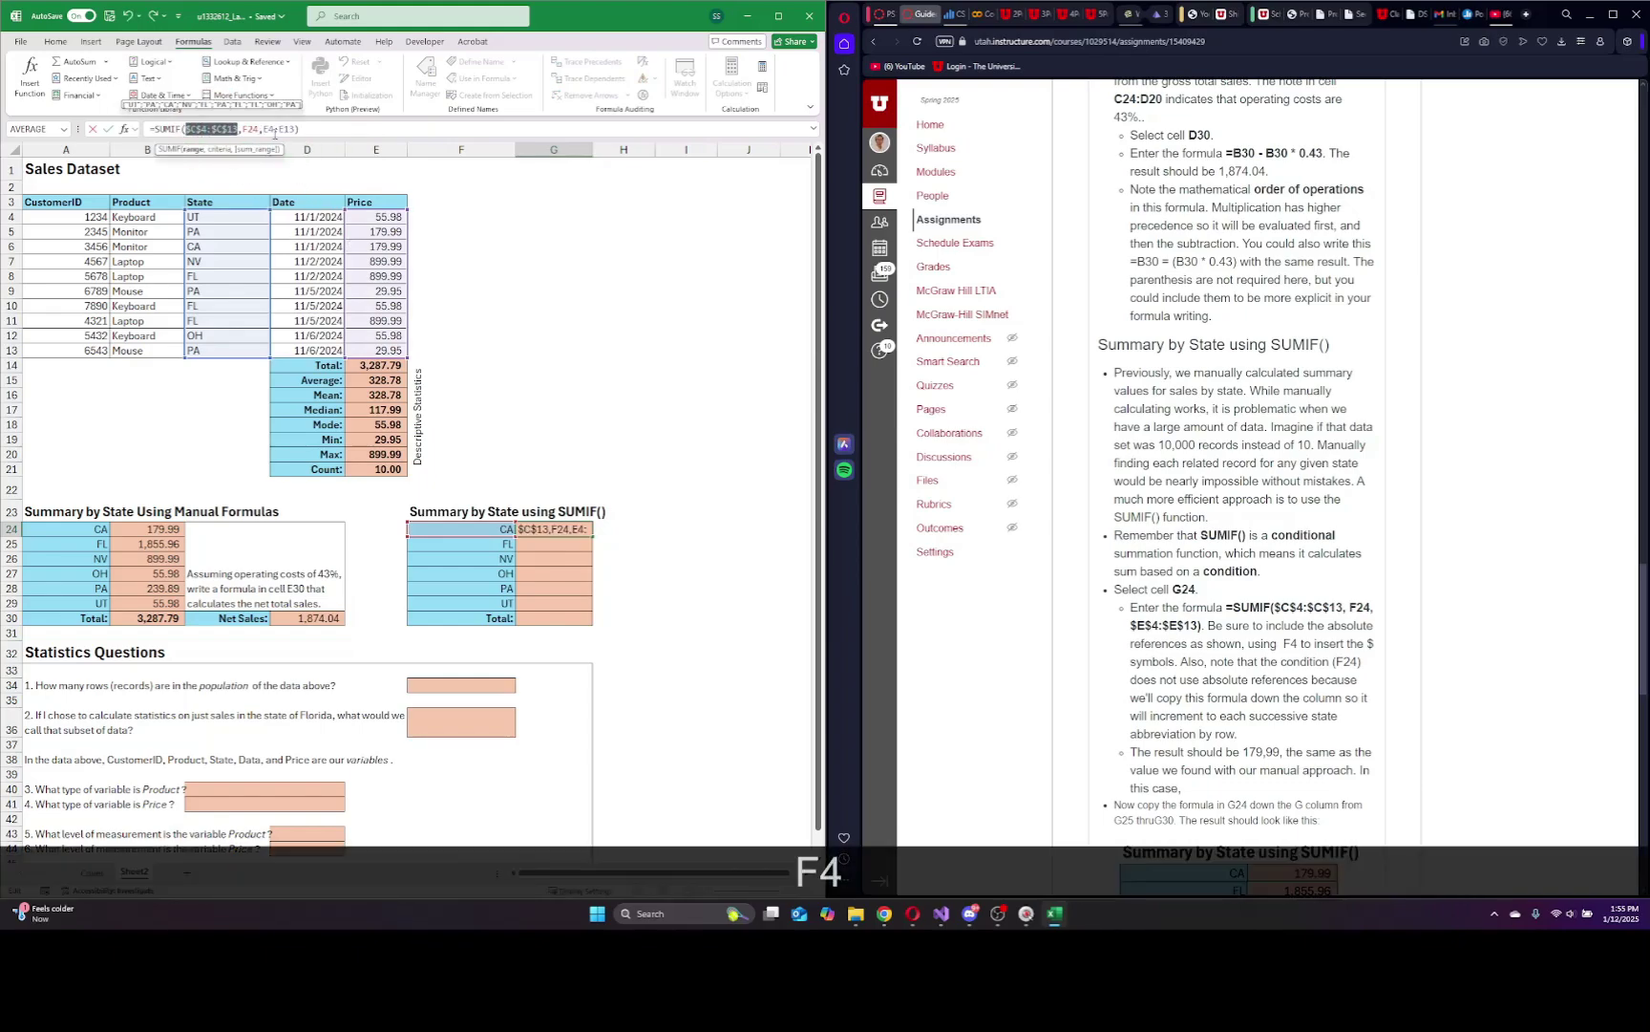
left_click_drag(264, 128, 287, 128)
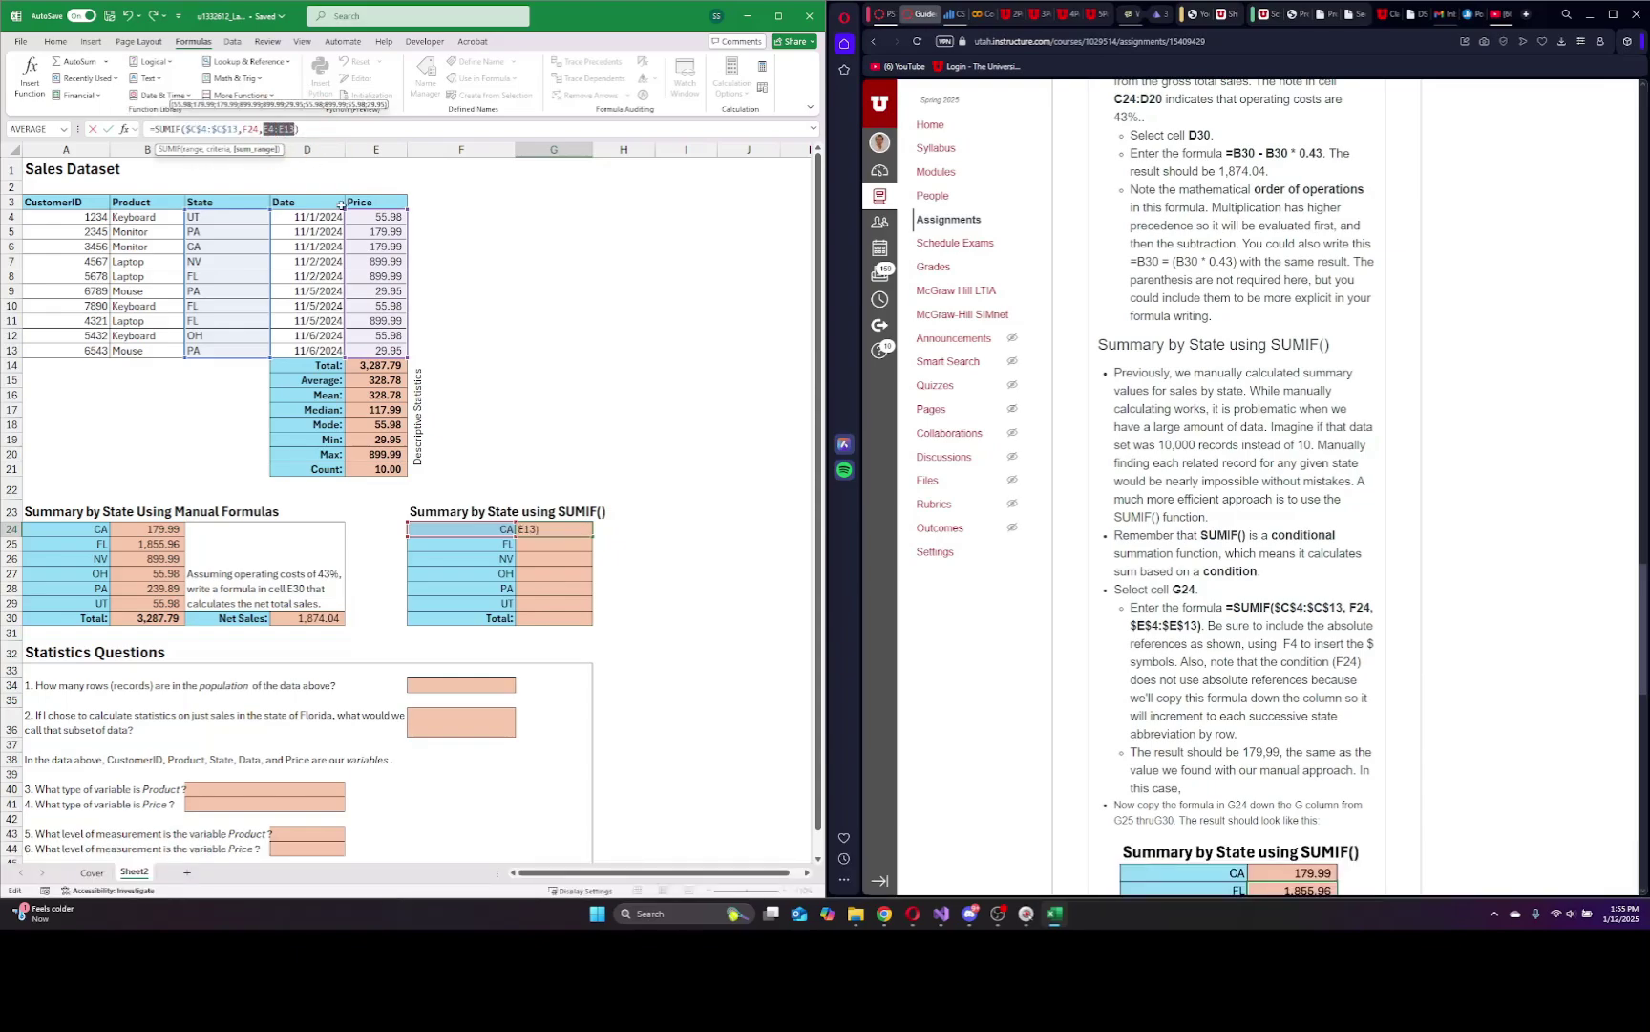
key("F4")
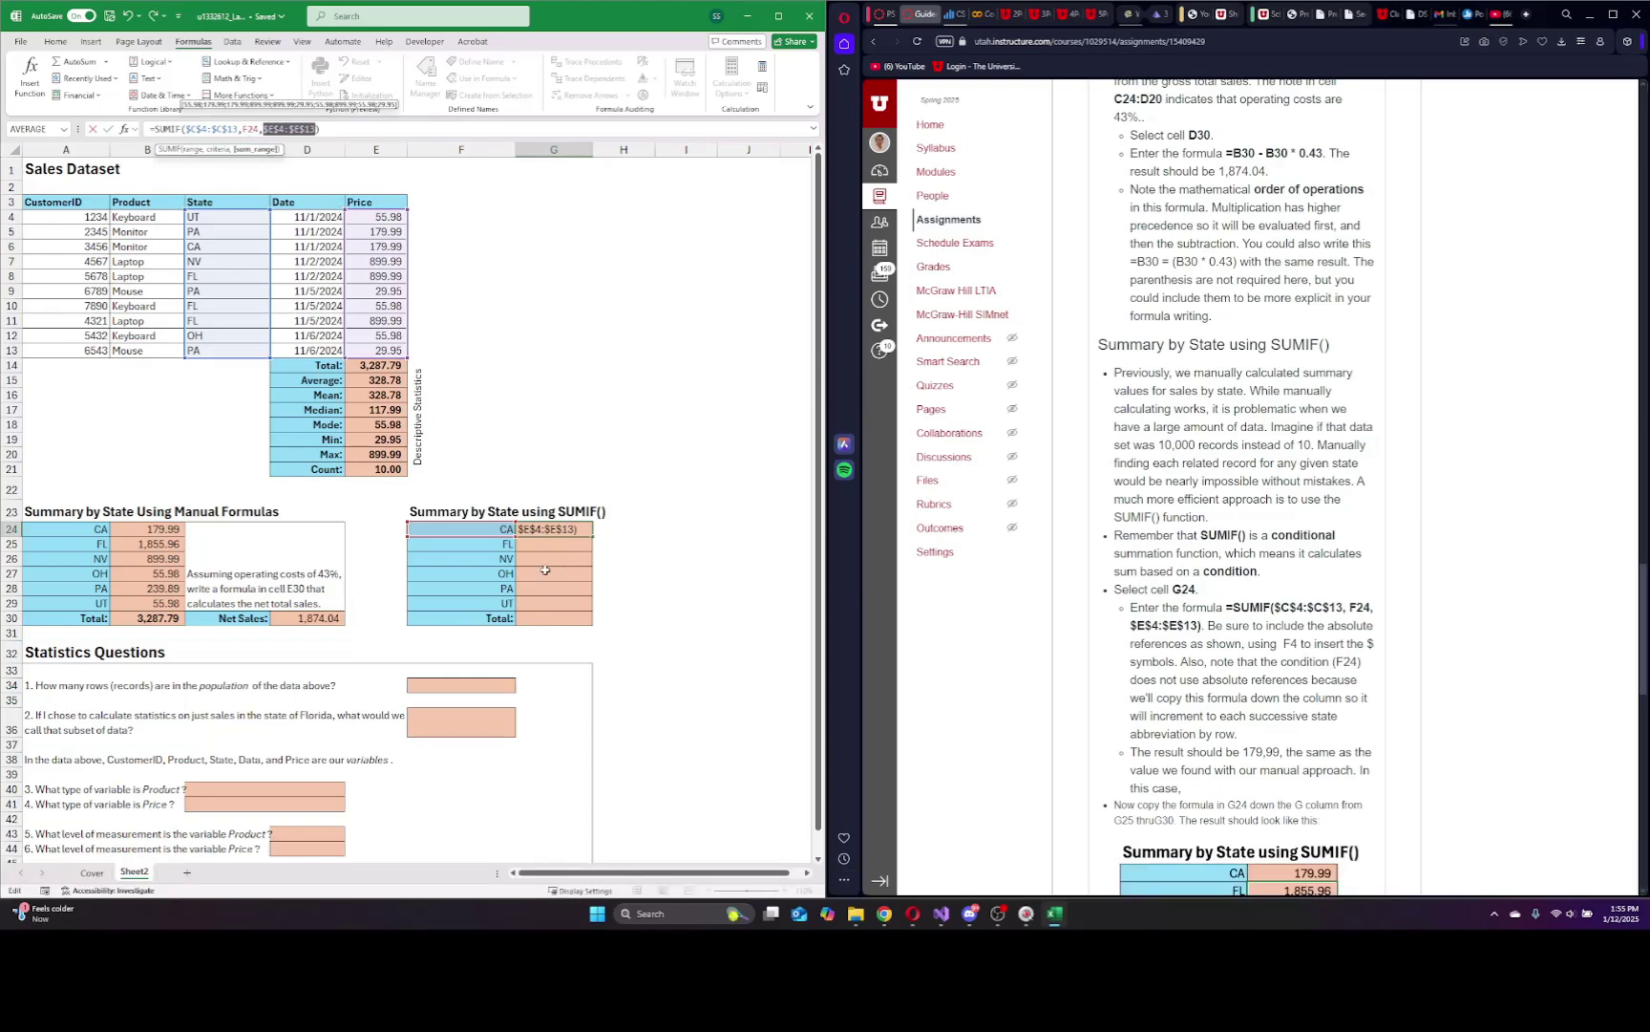
key("Return")
left_click(559, 526)
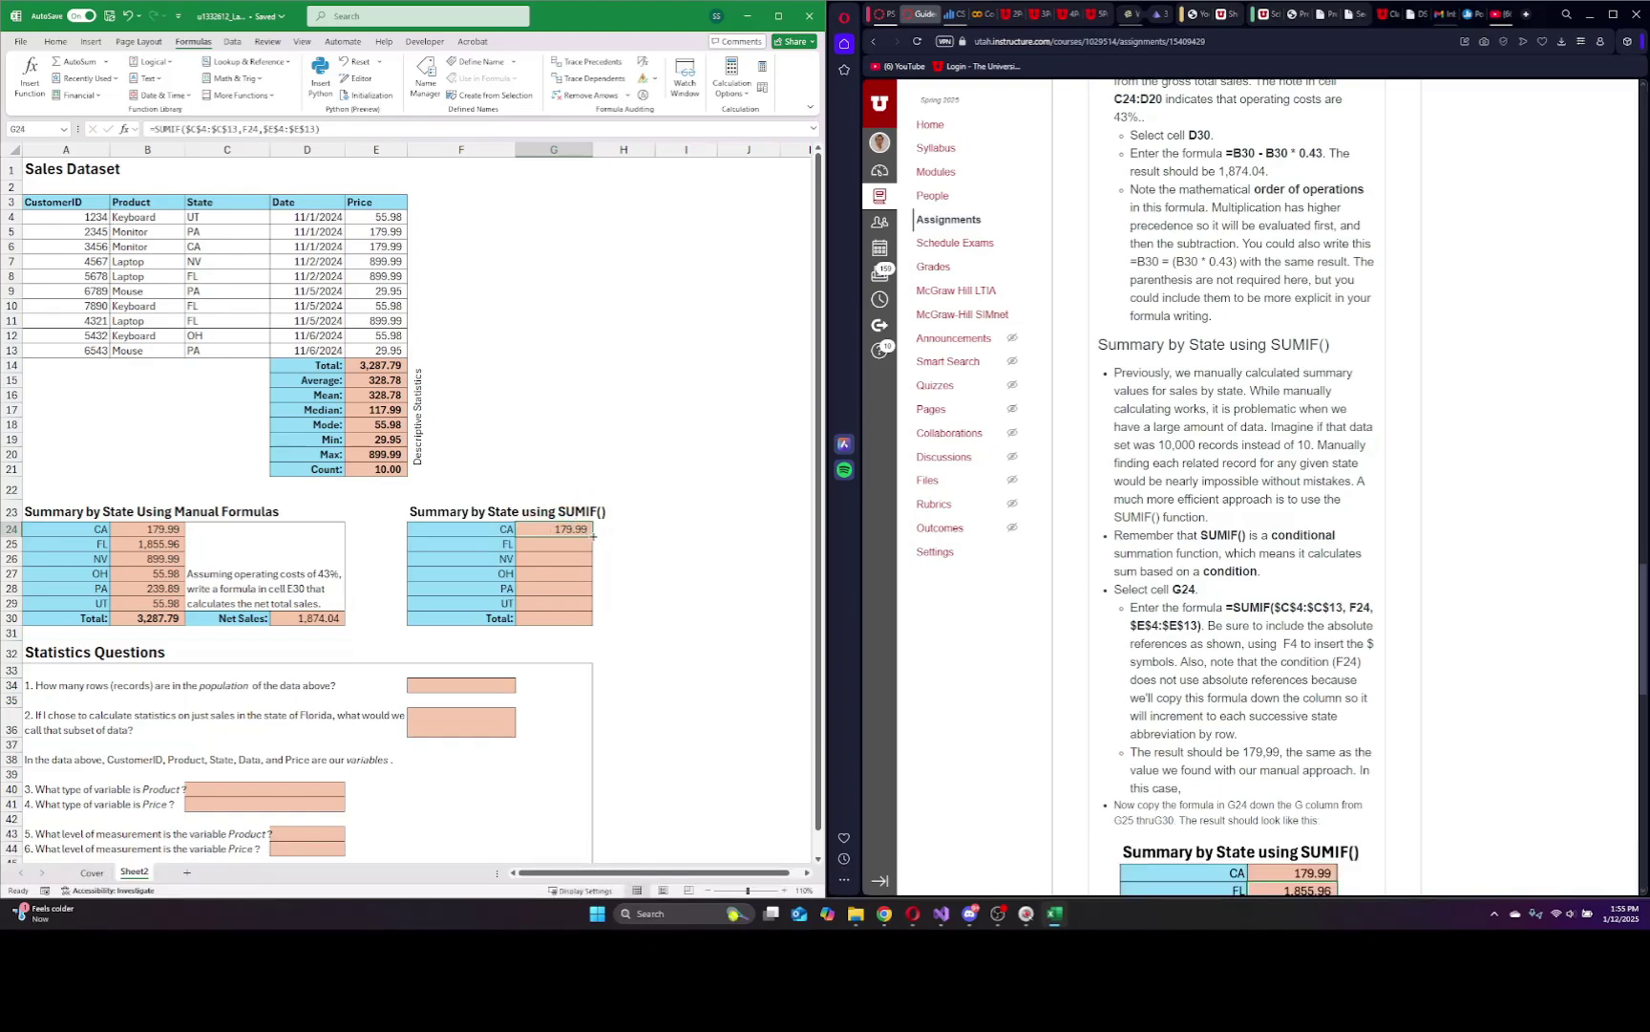
Fill the G24 SUMIF formula down through G29 for FL to UT.
scroll(1299, 605, "down", 7)
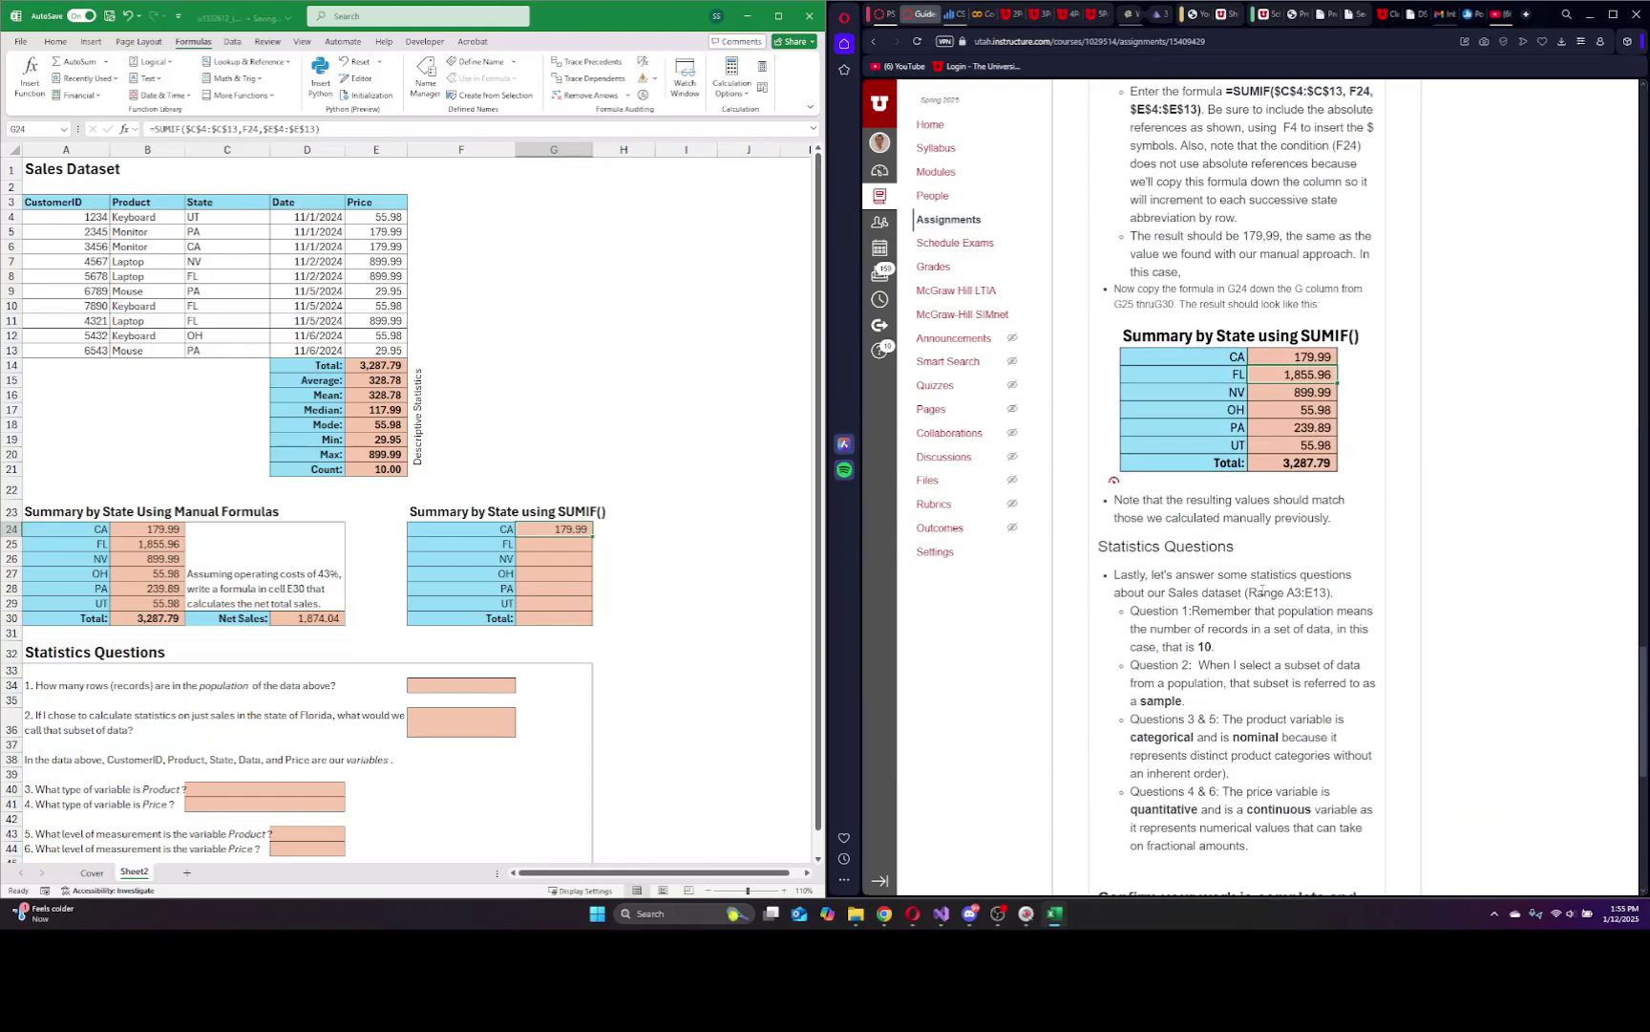
left_click_drag(593, 536, 590, 609)
left_click(641, 456)
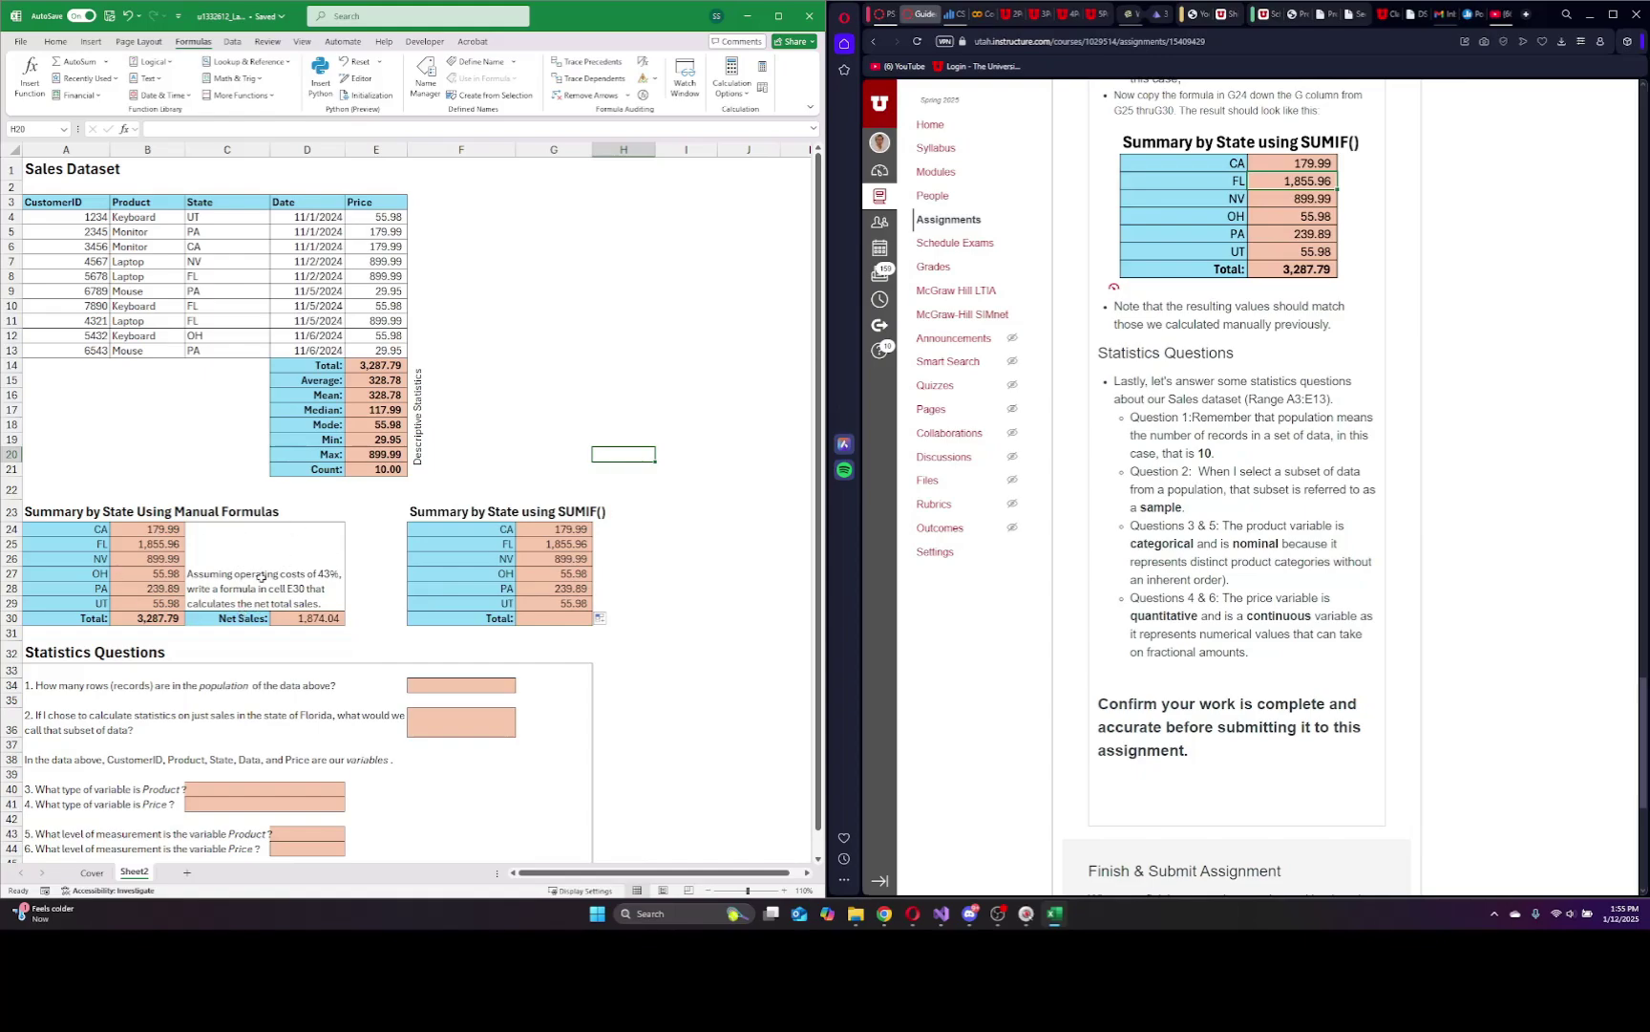
Enter =SUM(G24:G29) in G30 for a SUMIF Total of 3,287.79.
left_click(543, 615)
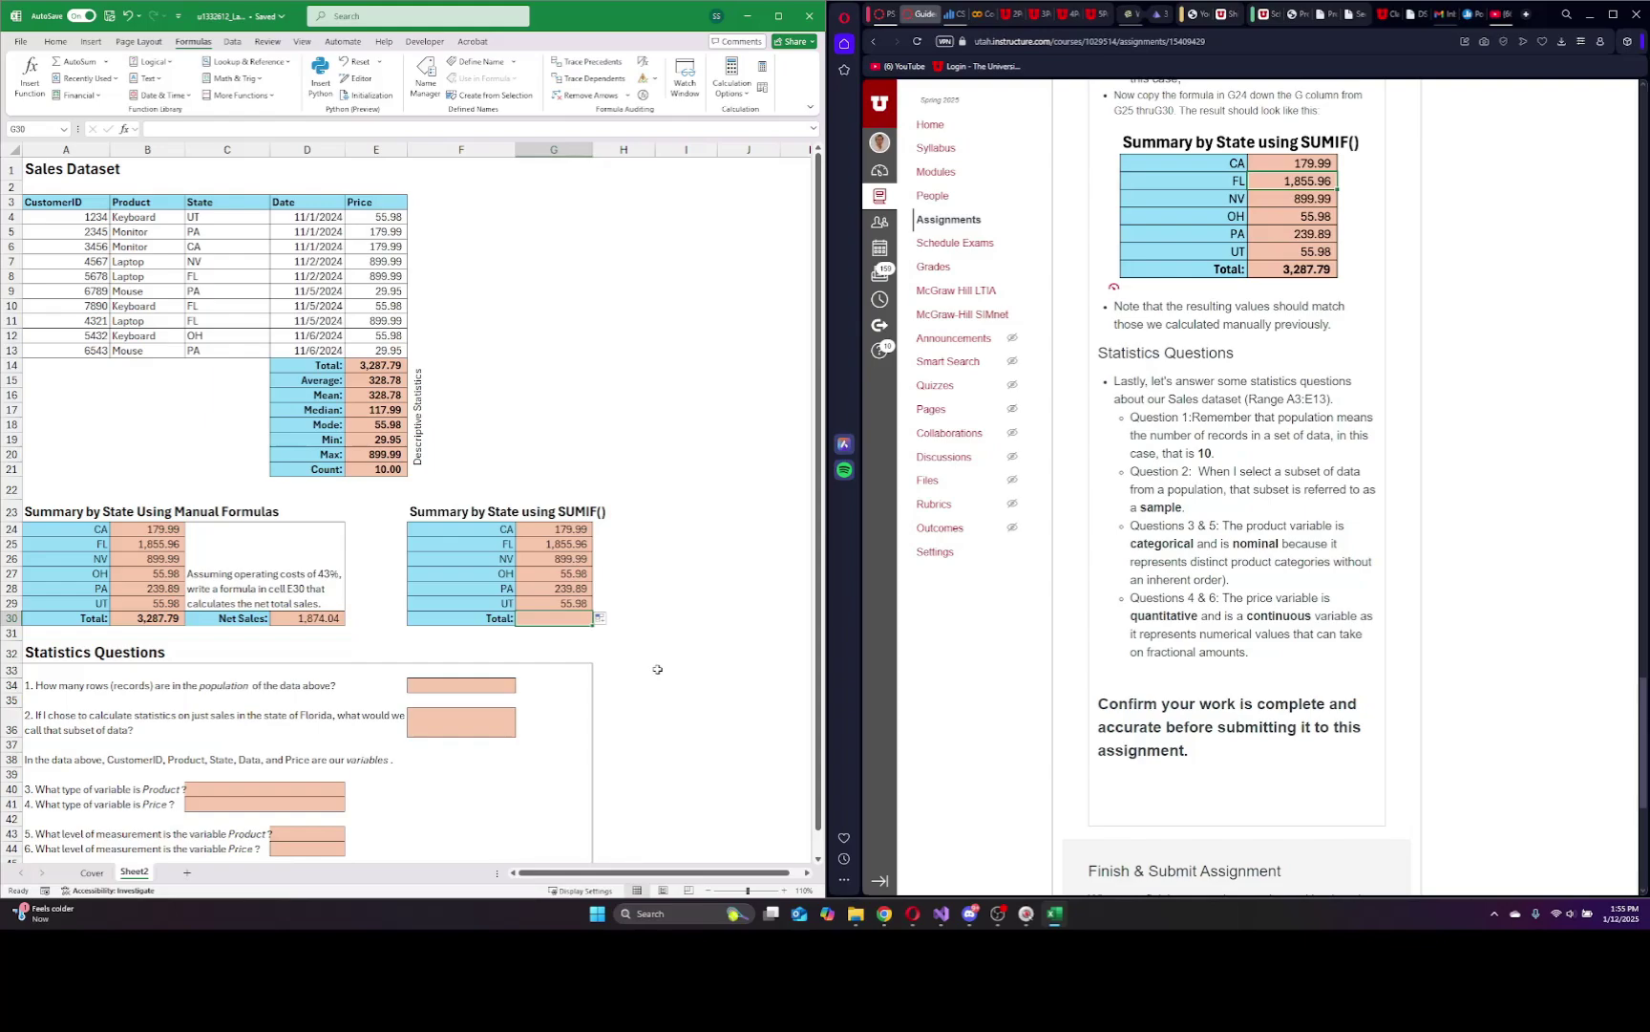
type("=sum(")
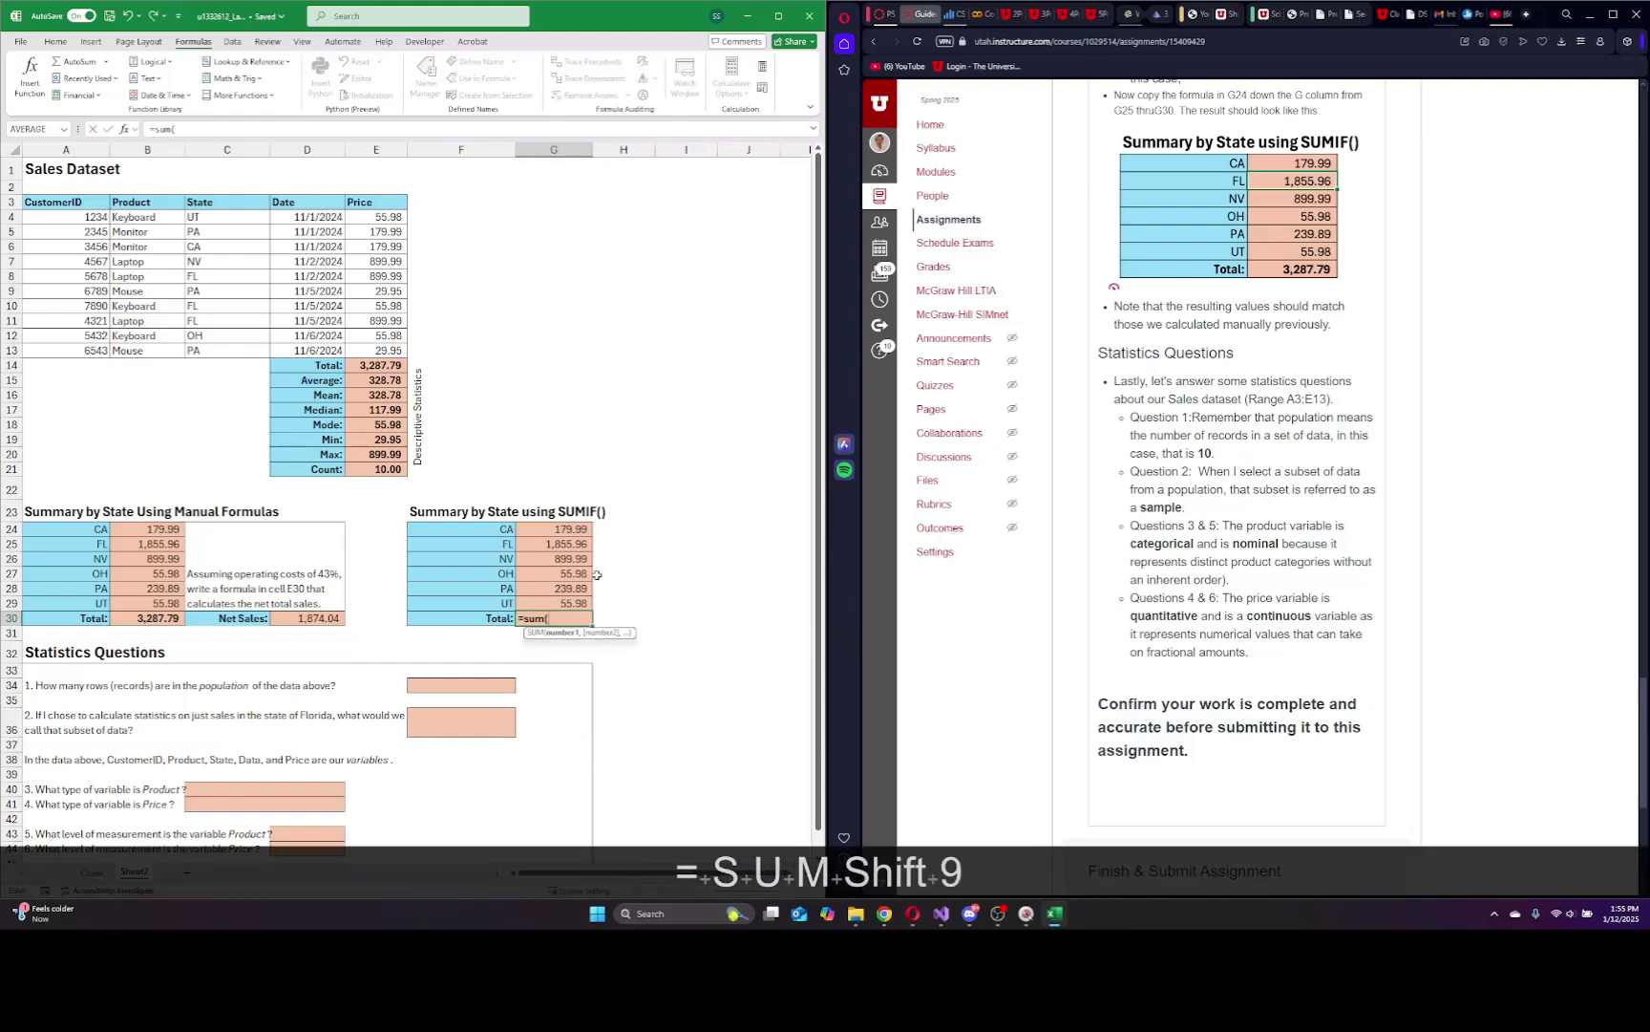
left_click_drag(561, 528, 565, 603)
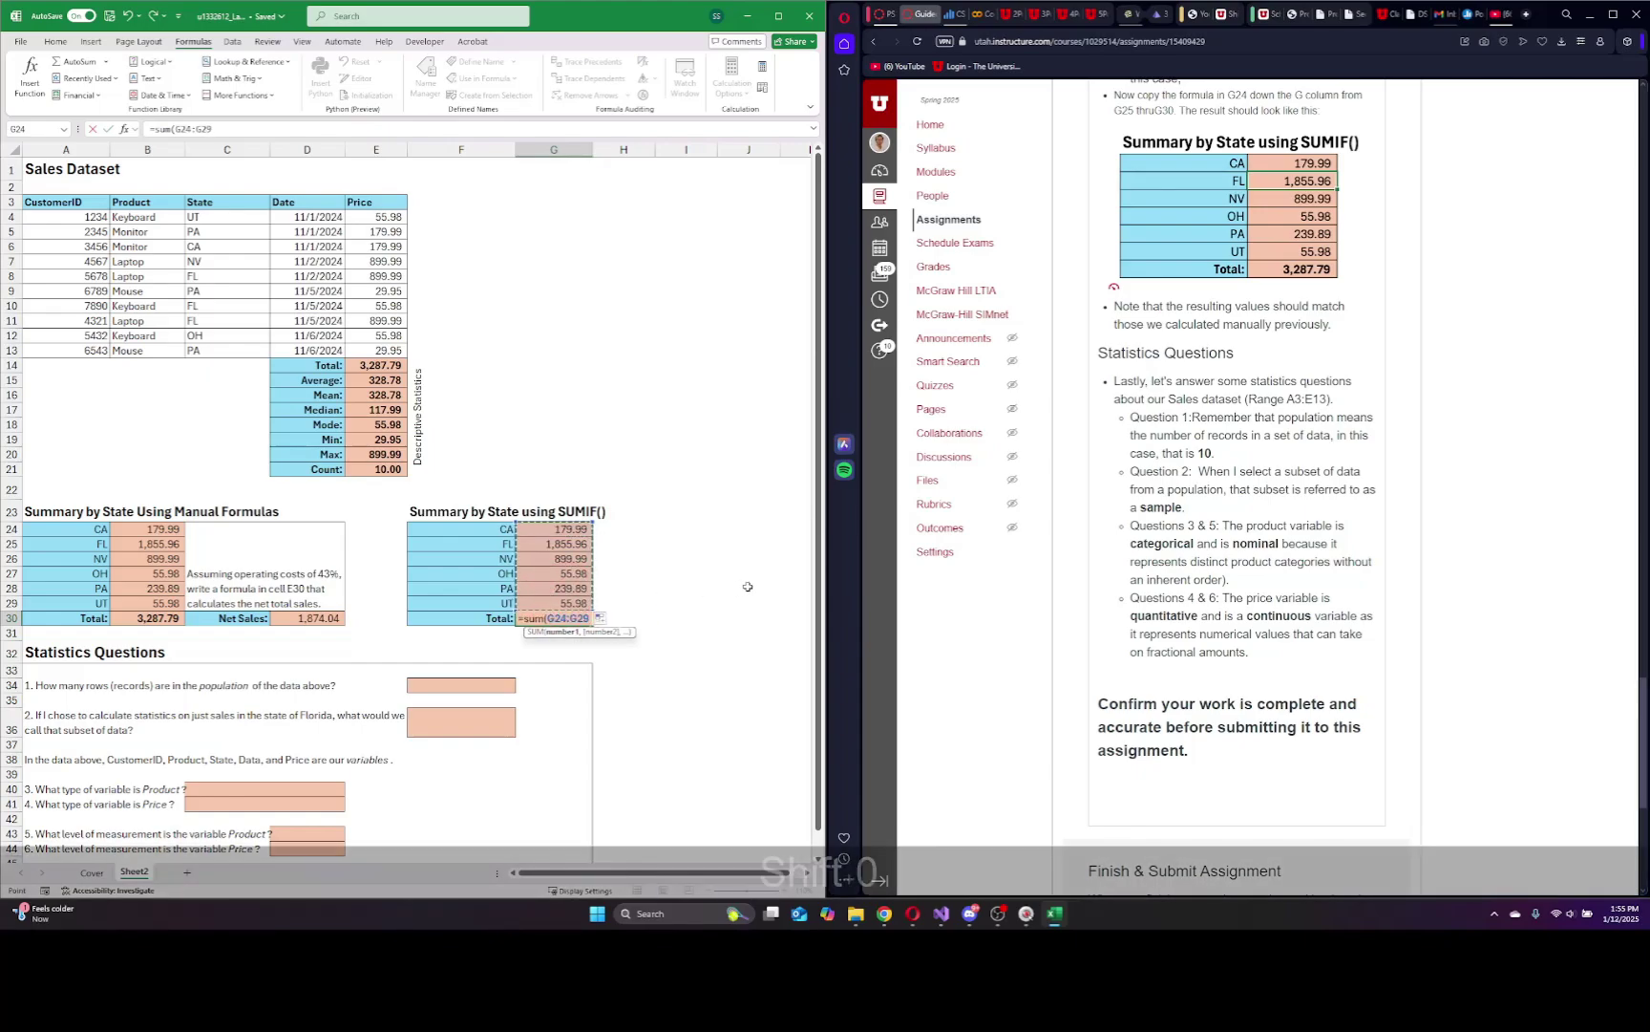
type(")")
key("Return")
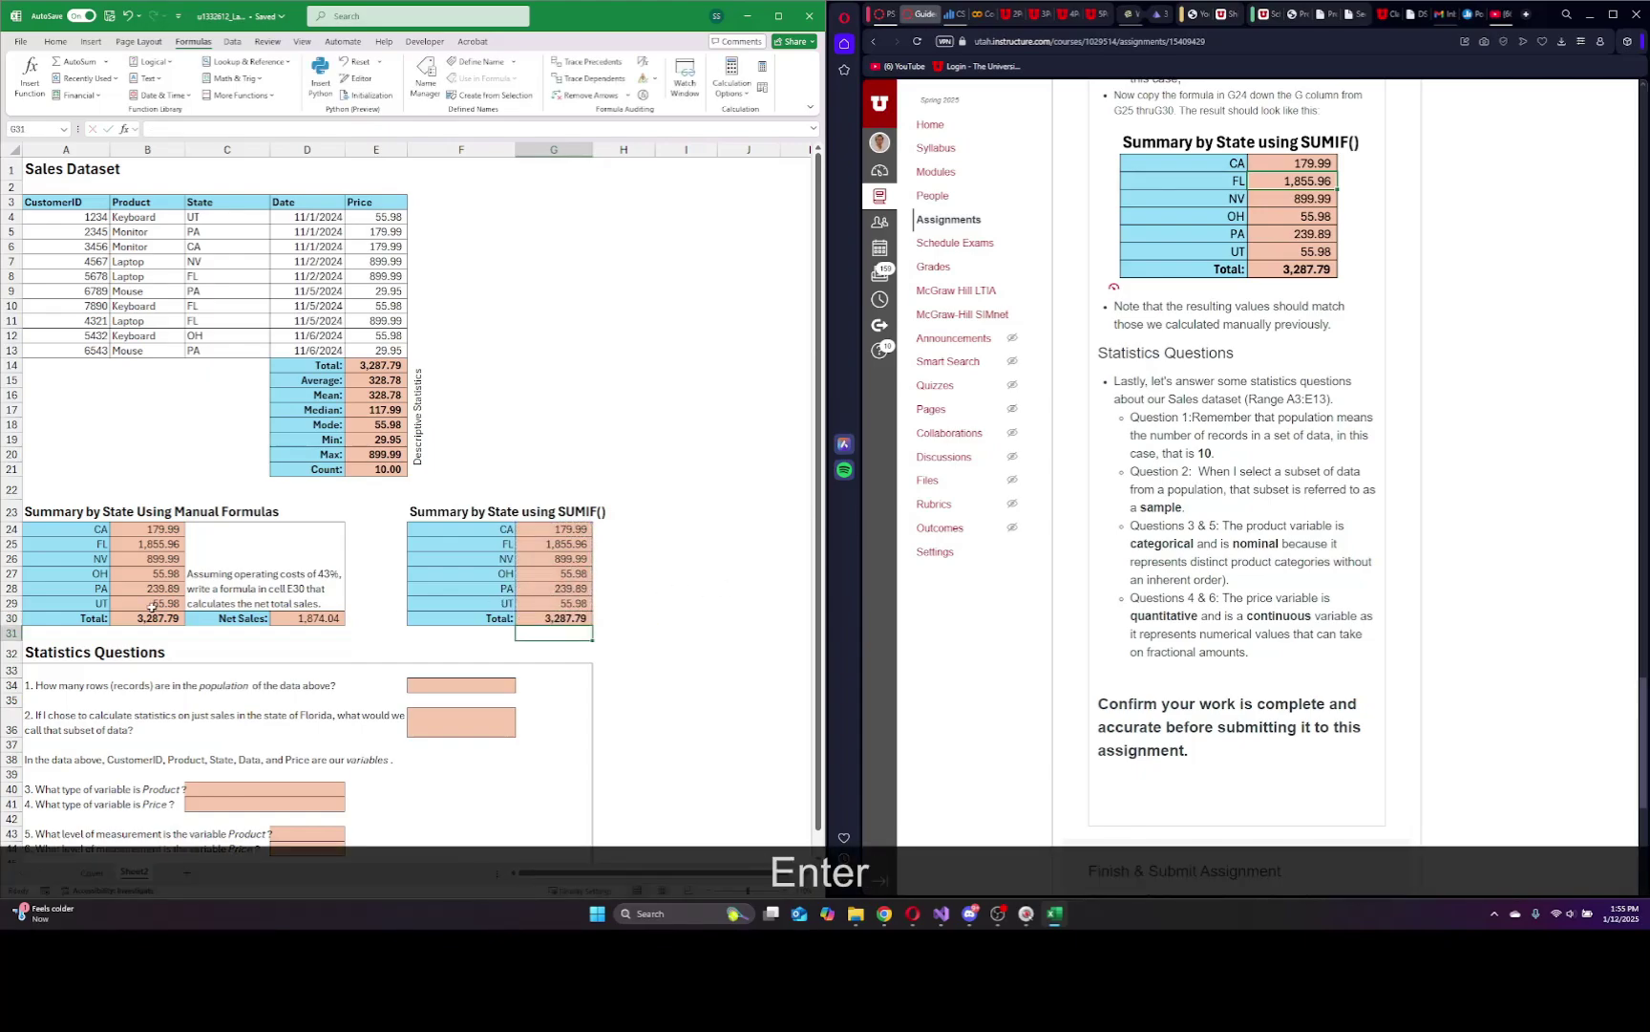
scroll(622, 685, "down", 2)
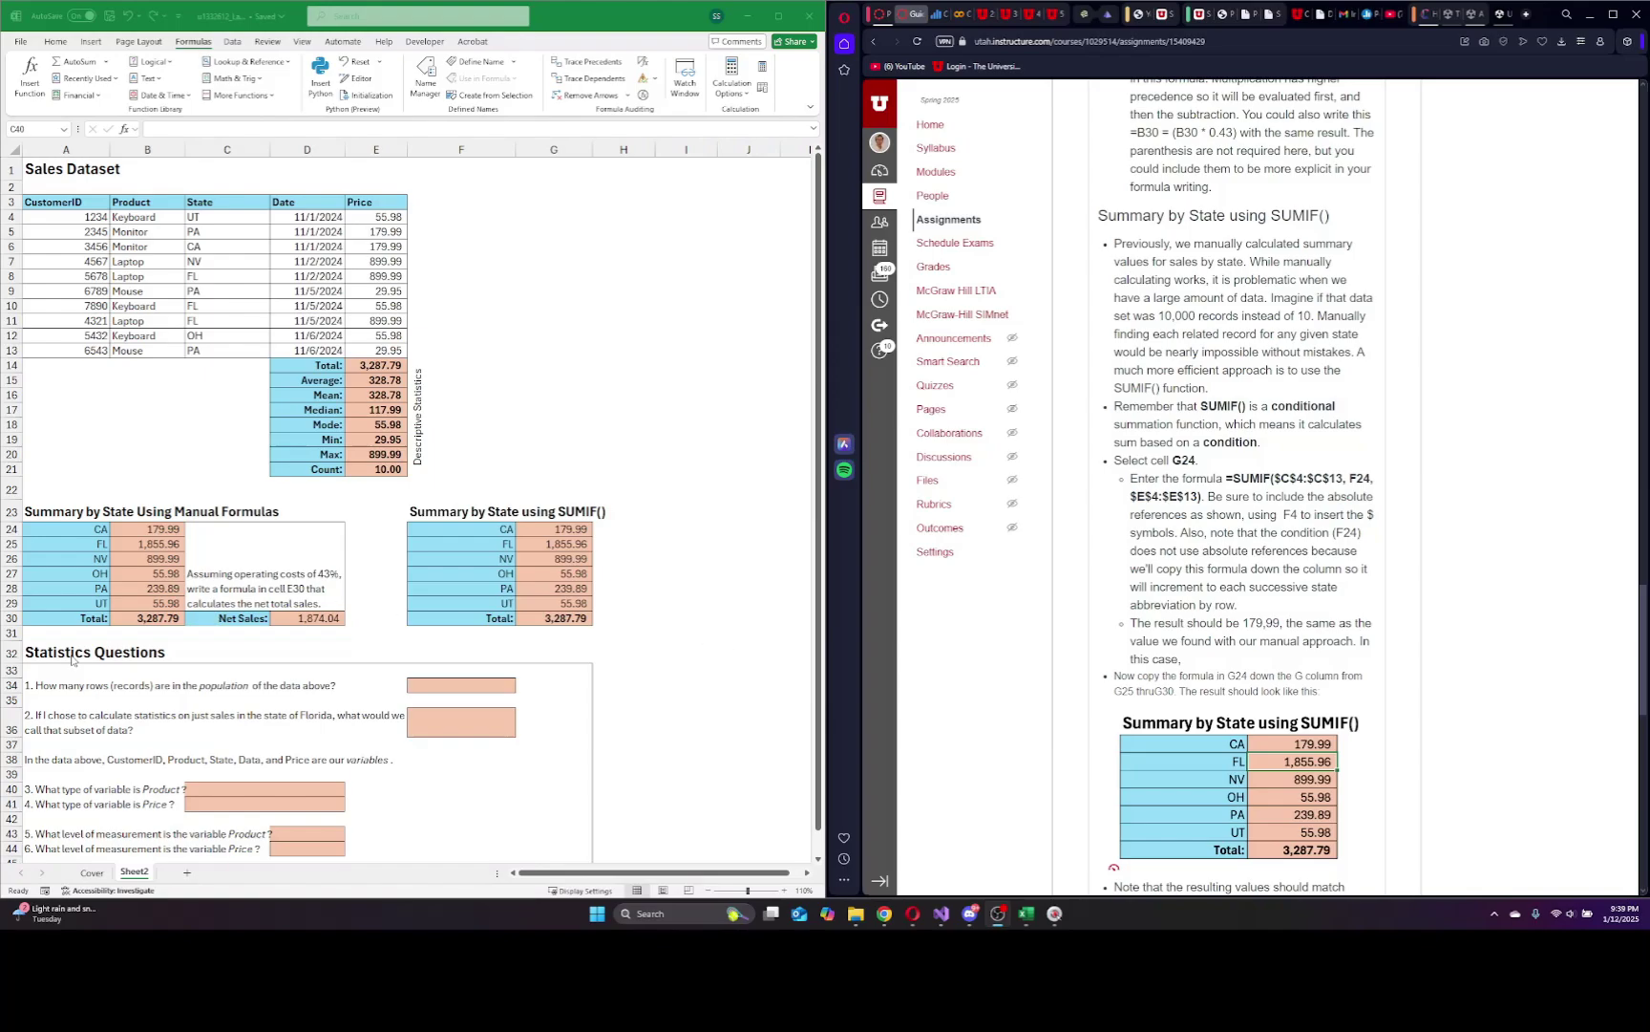
Answer question 1 with 10 records and question 2 with 'sample' for the Florida-only subset.
scroll(191, 675, "down", 1)
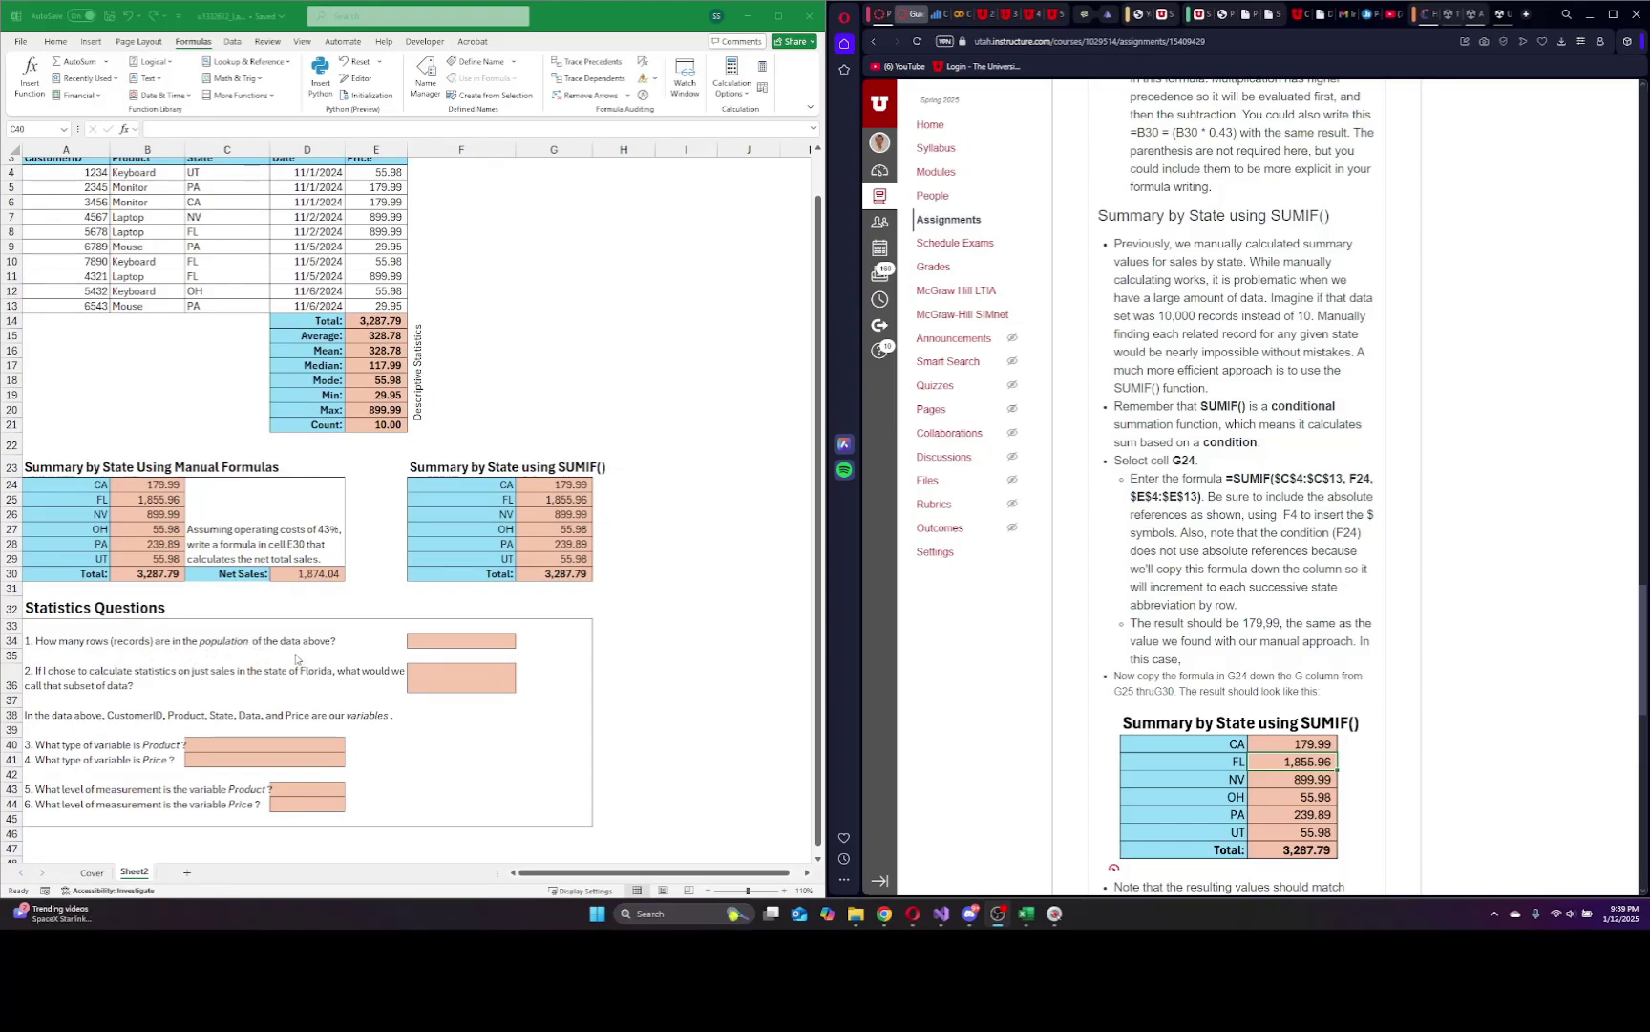
scroll(291, 659, "up", 1)
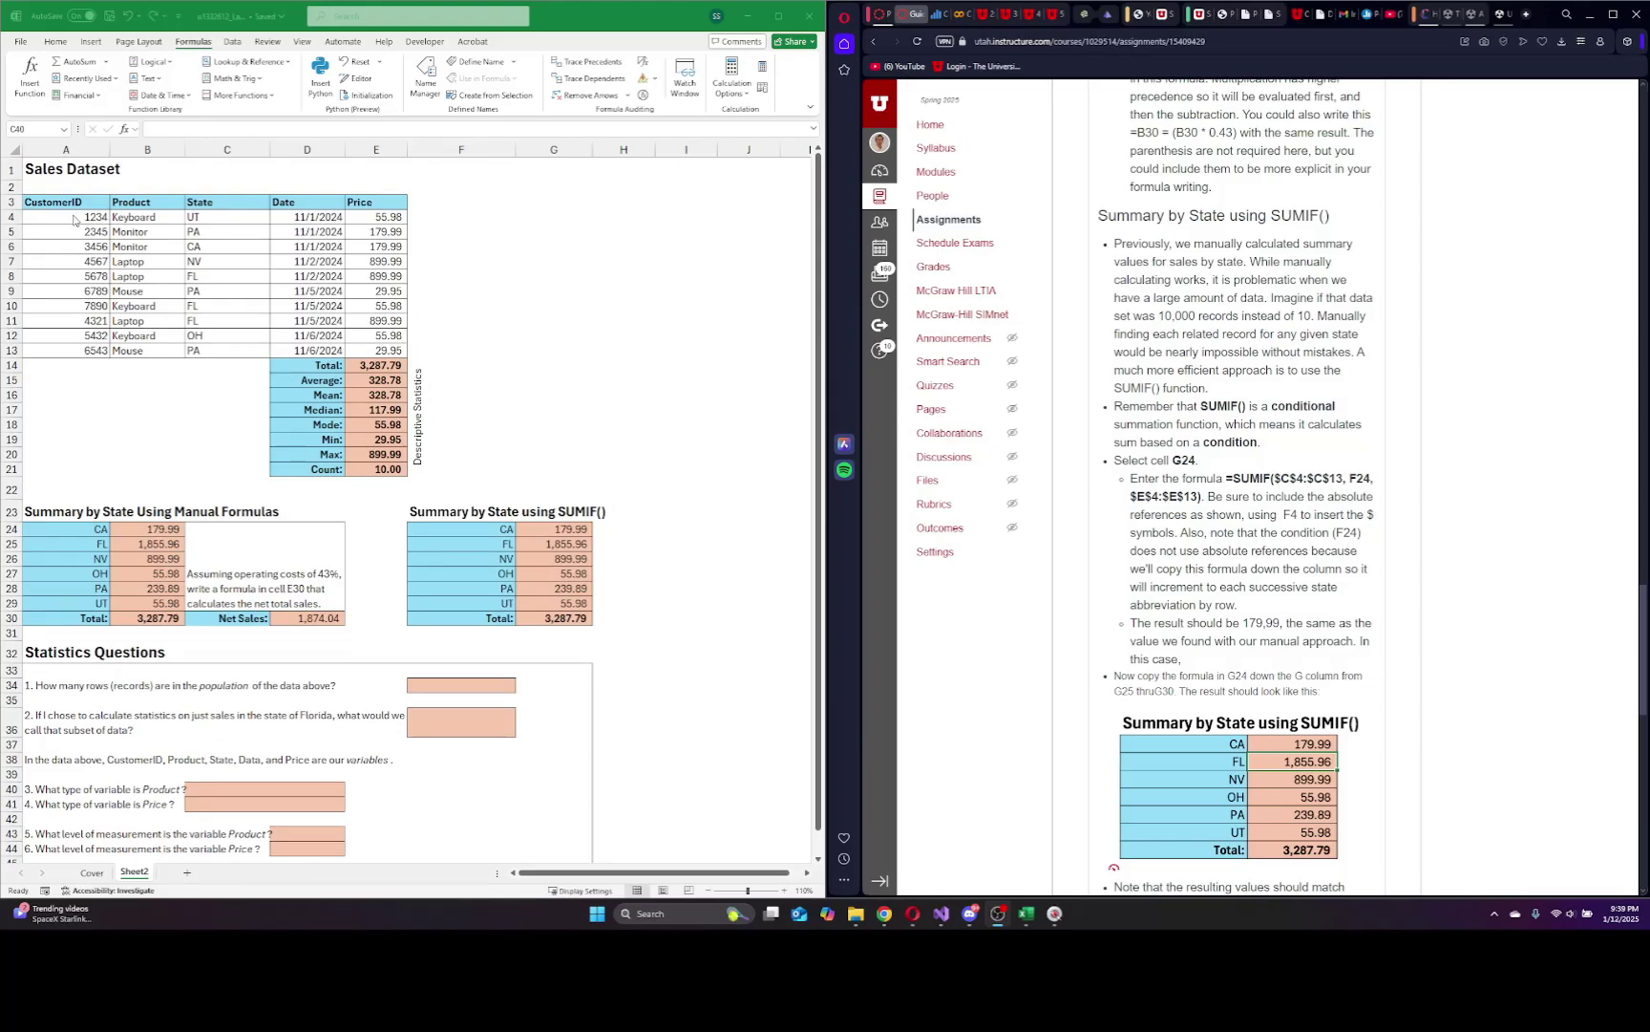
left_click_drag(73, 220, 379, 357)
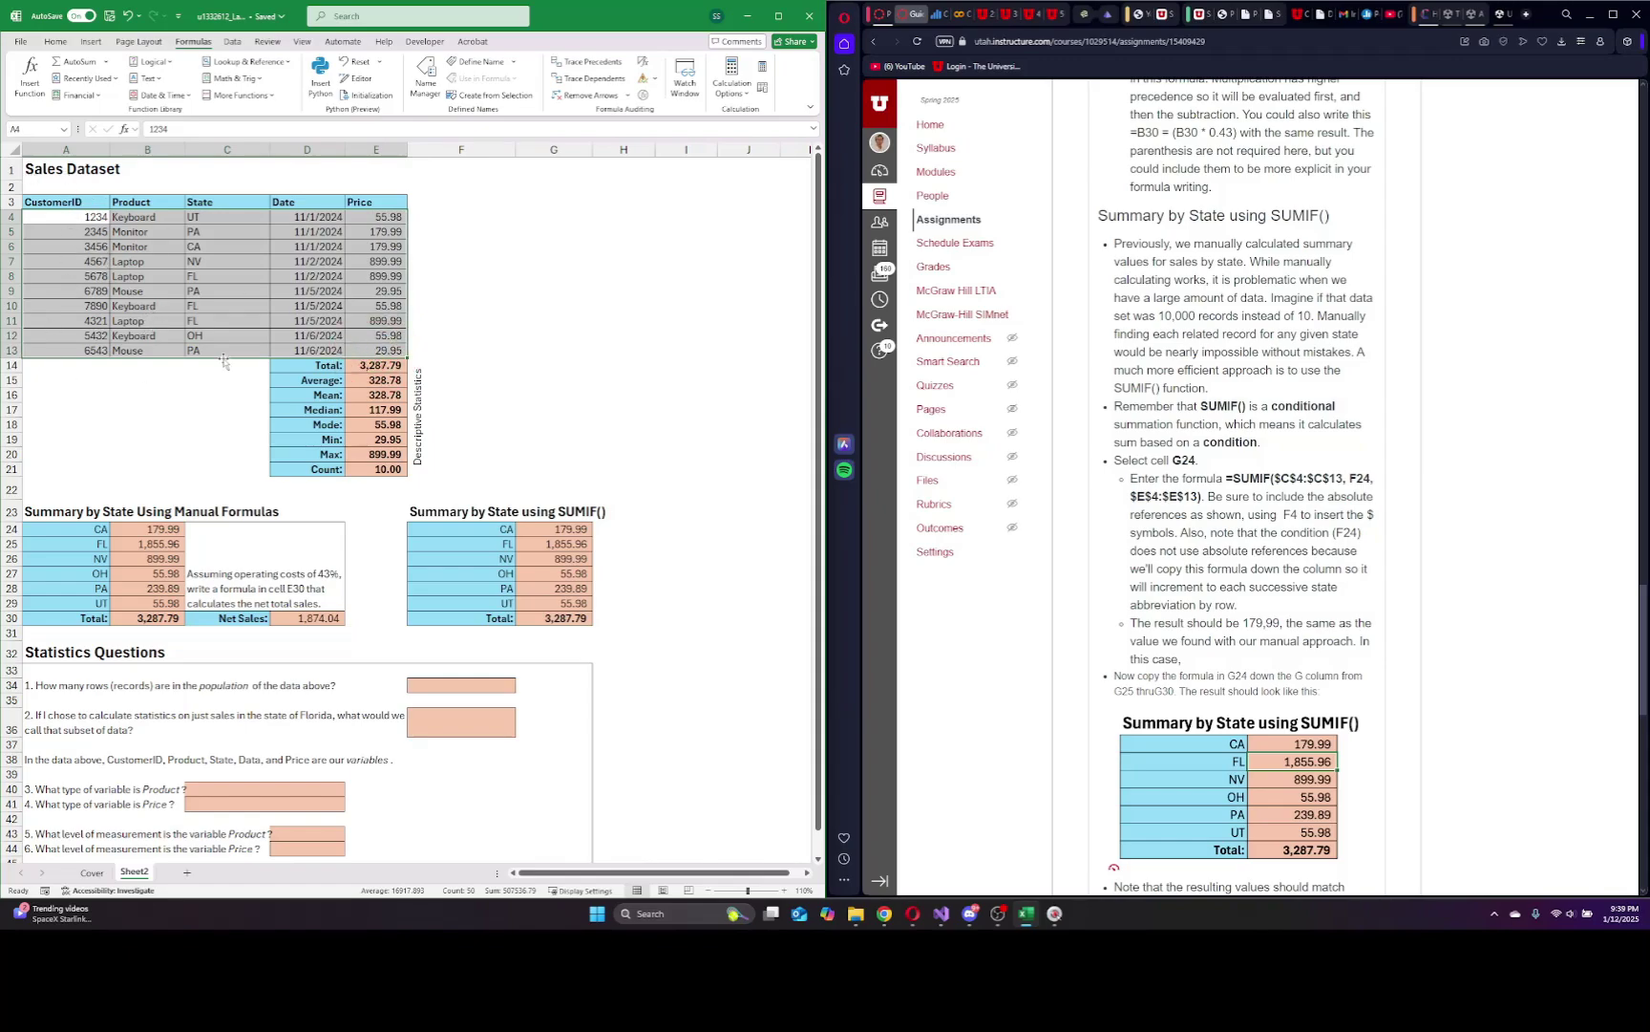
left_click(361, 469)
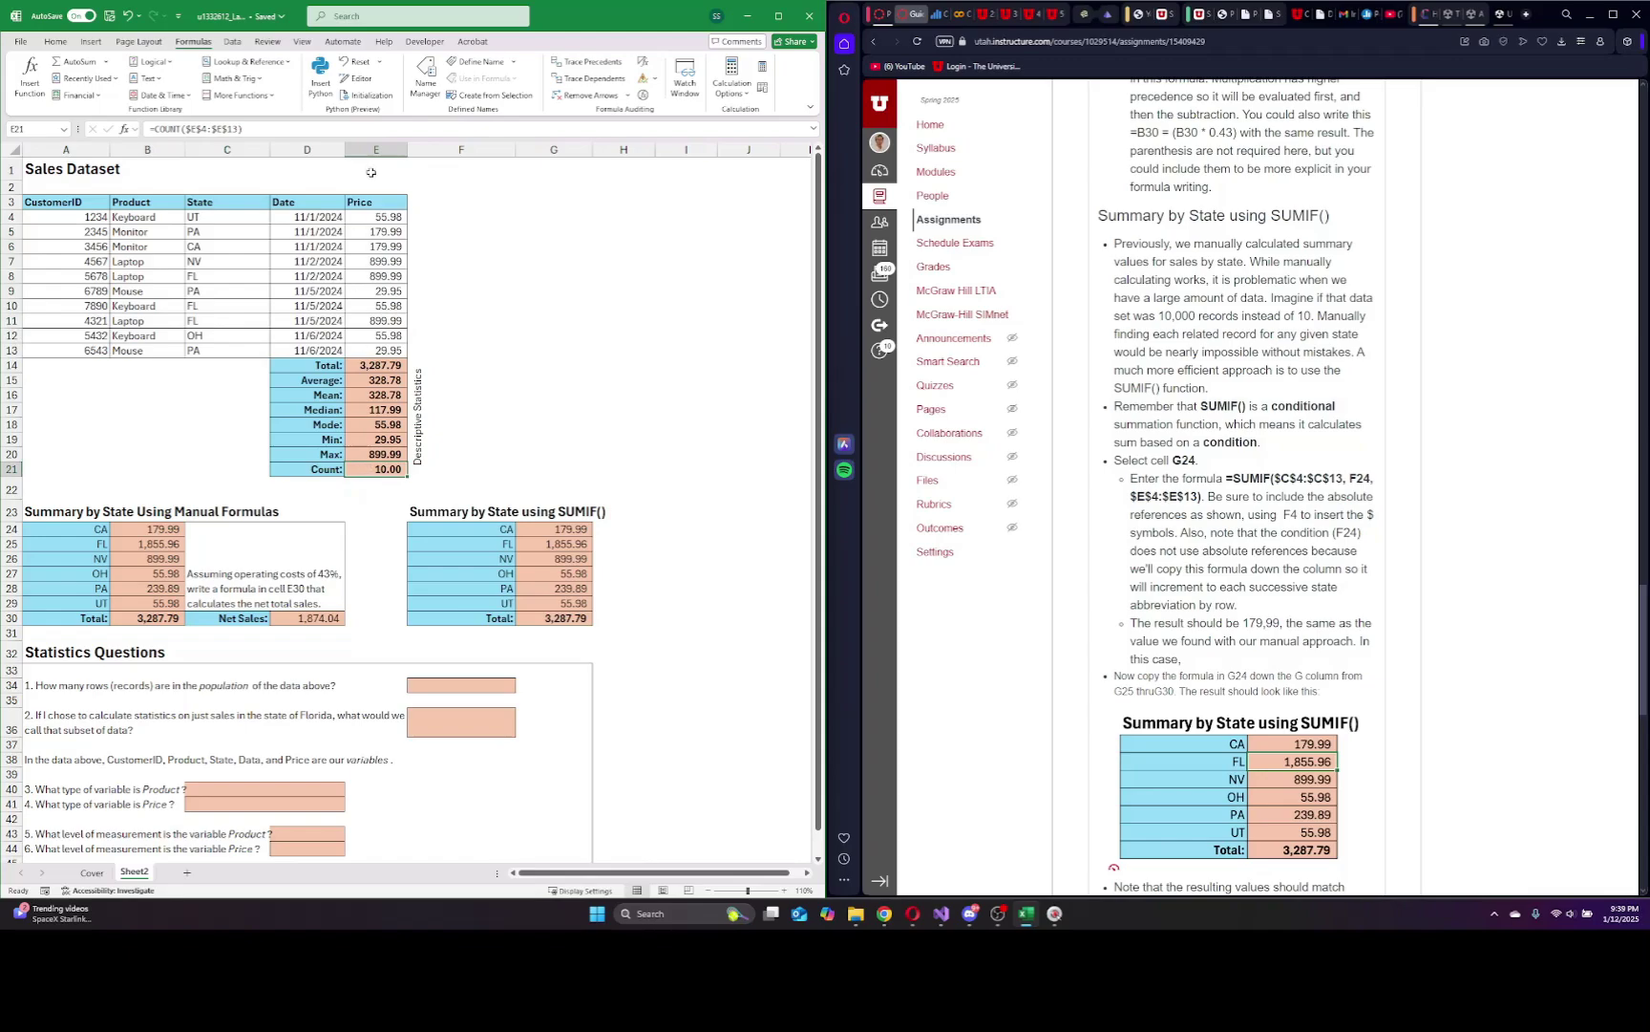
left_click(432, 685)
type("10")
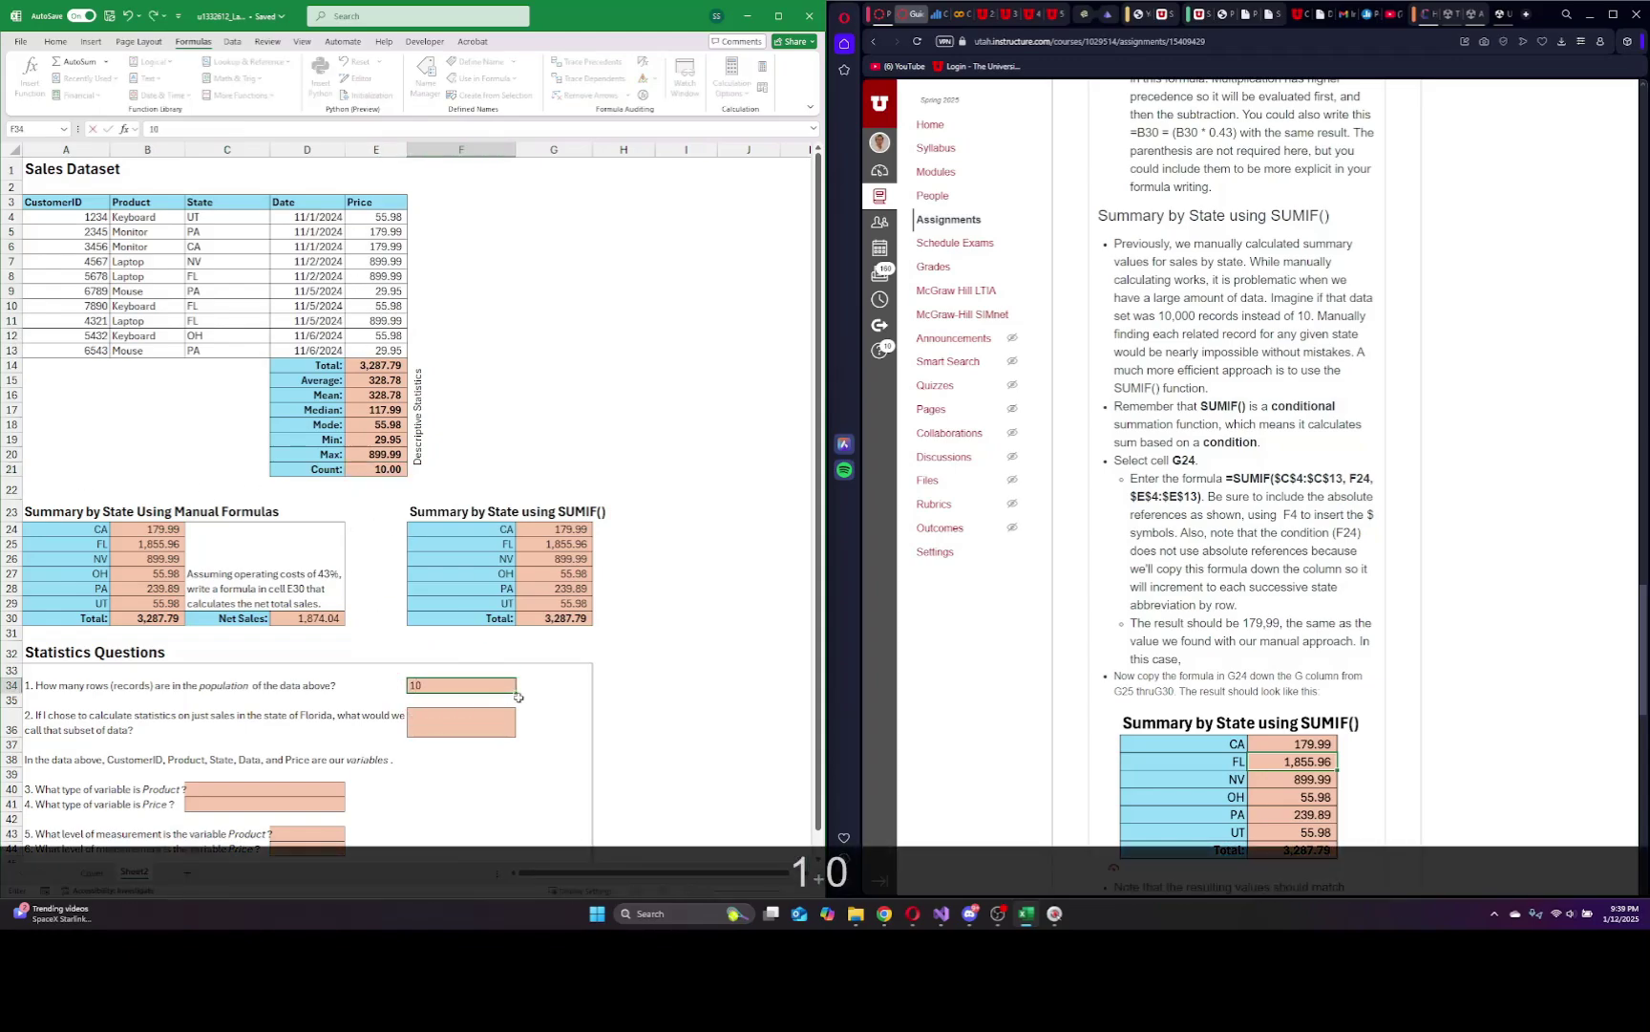
left_click(509, 717)
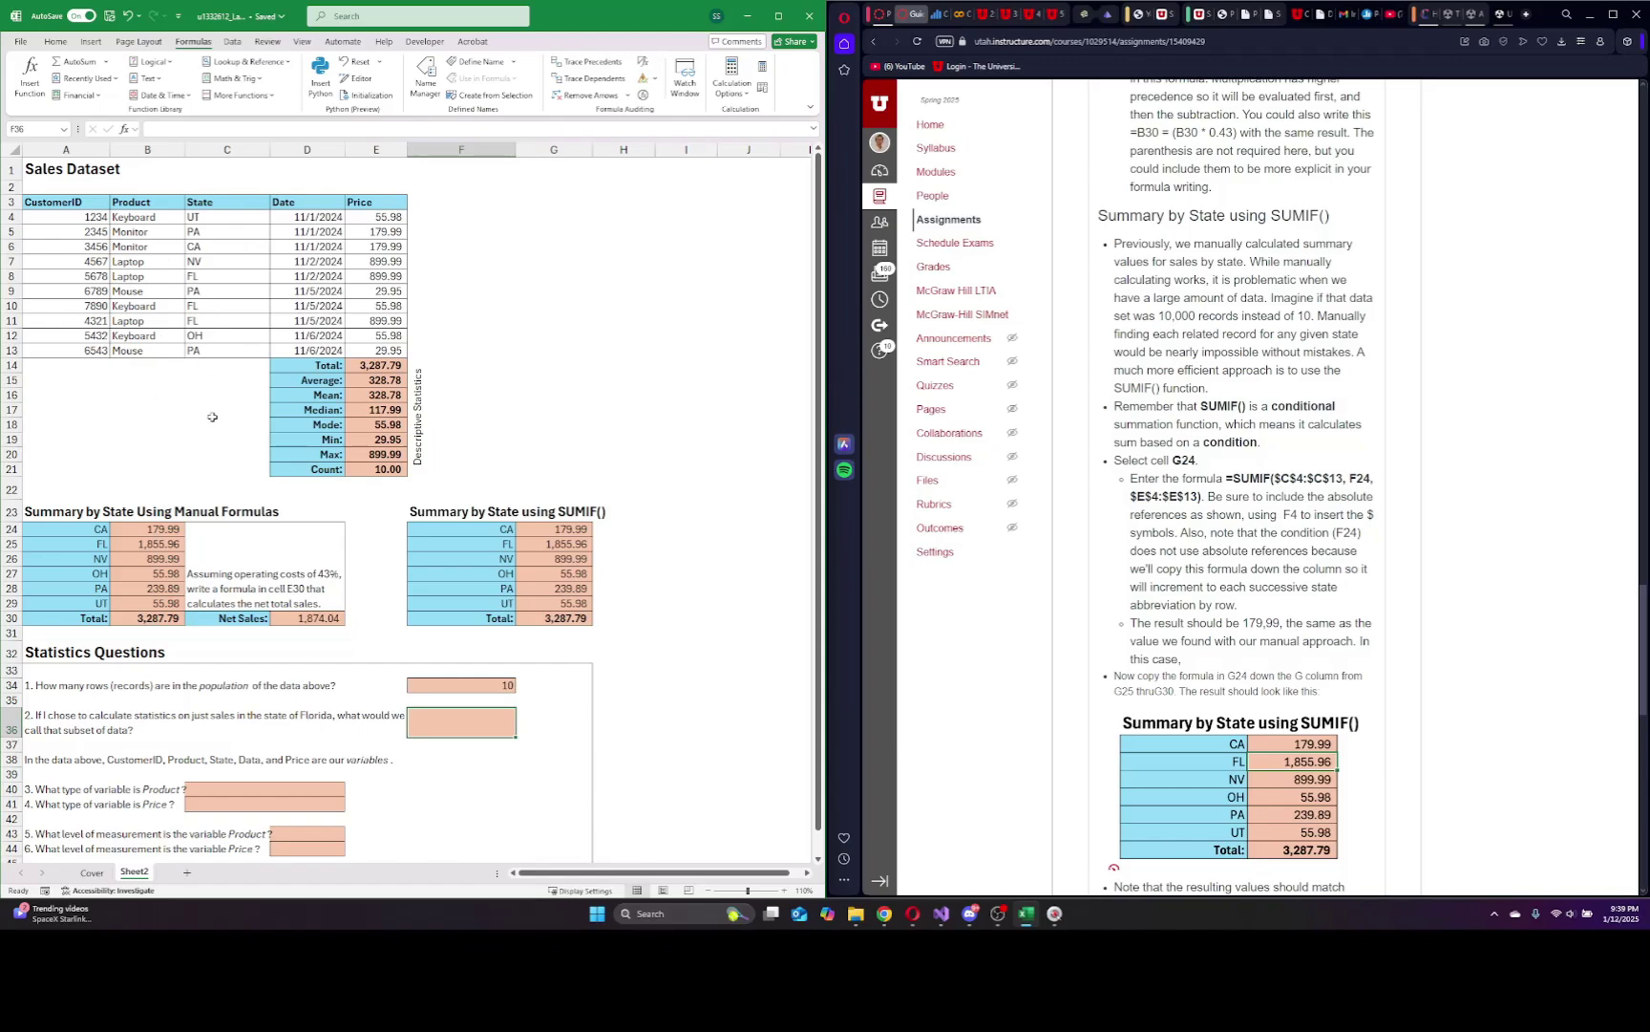
type("sample")
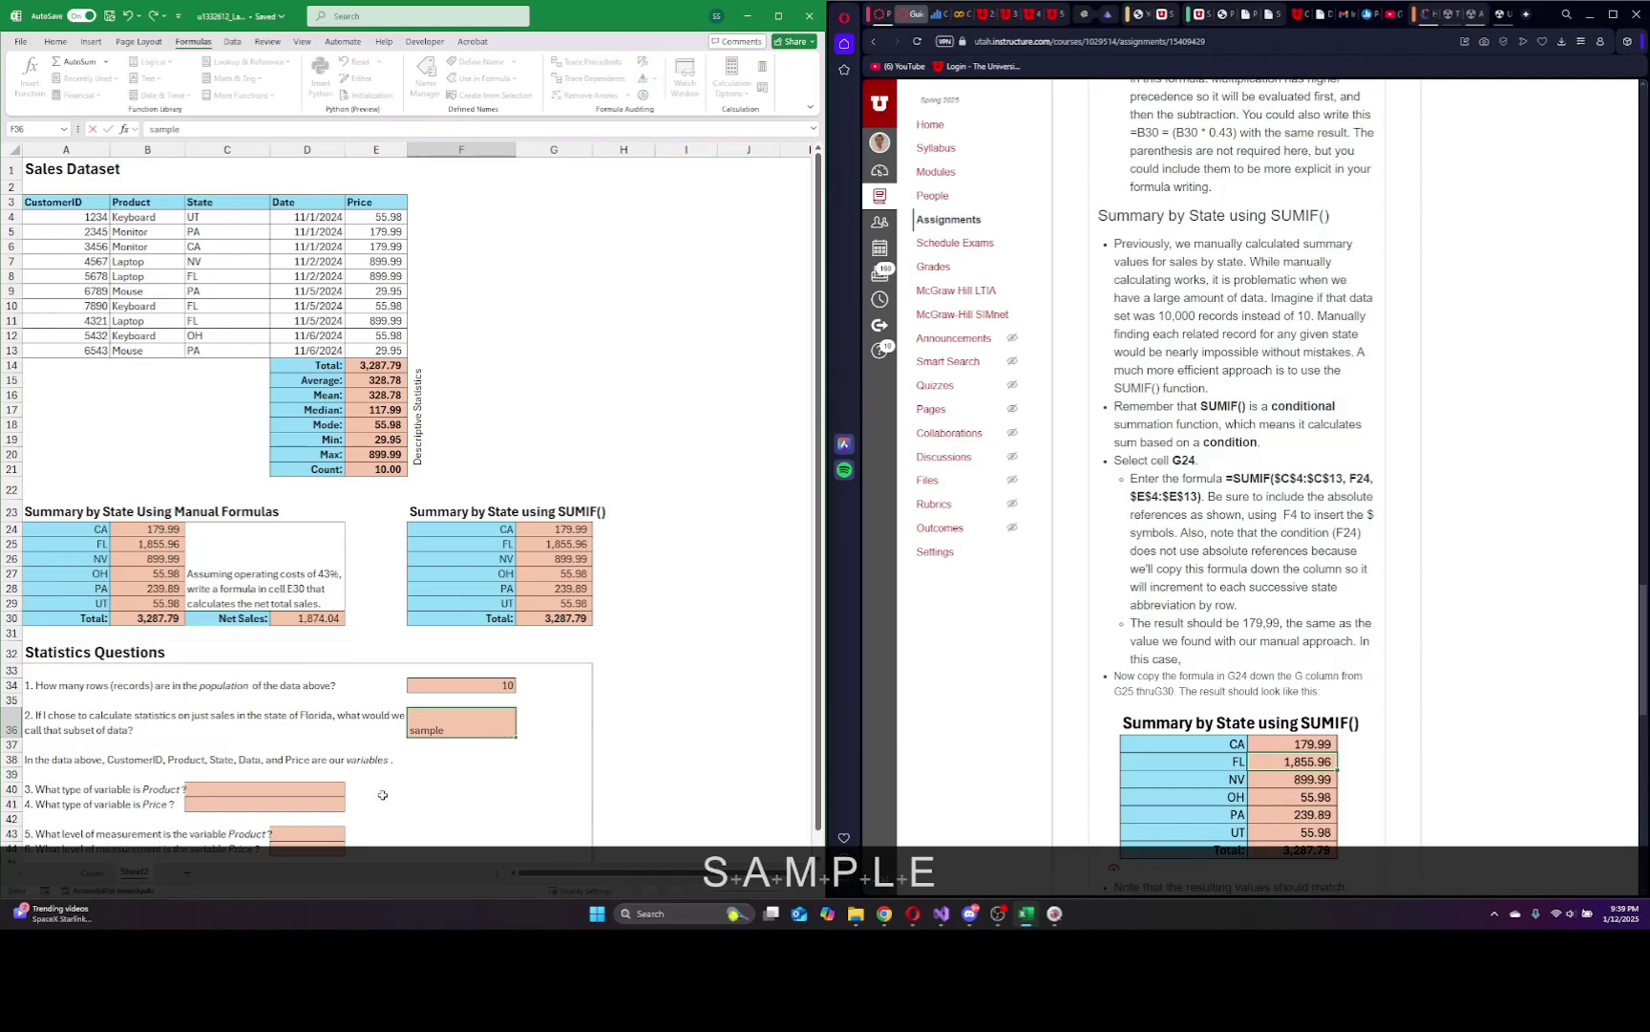
left_click(216, 787)
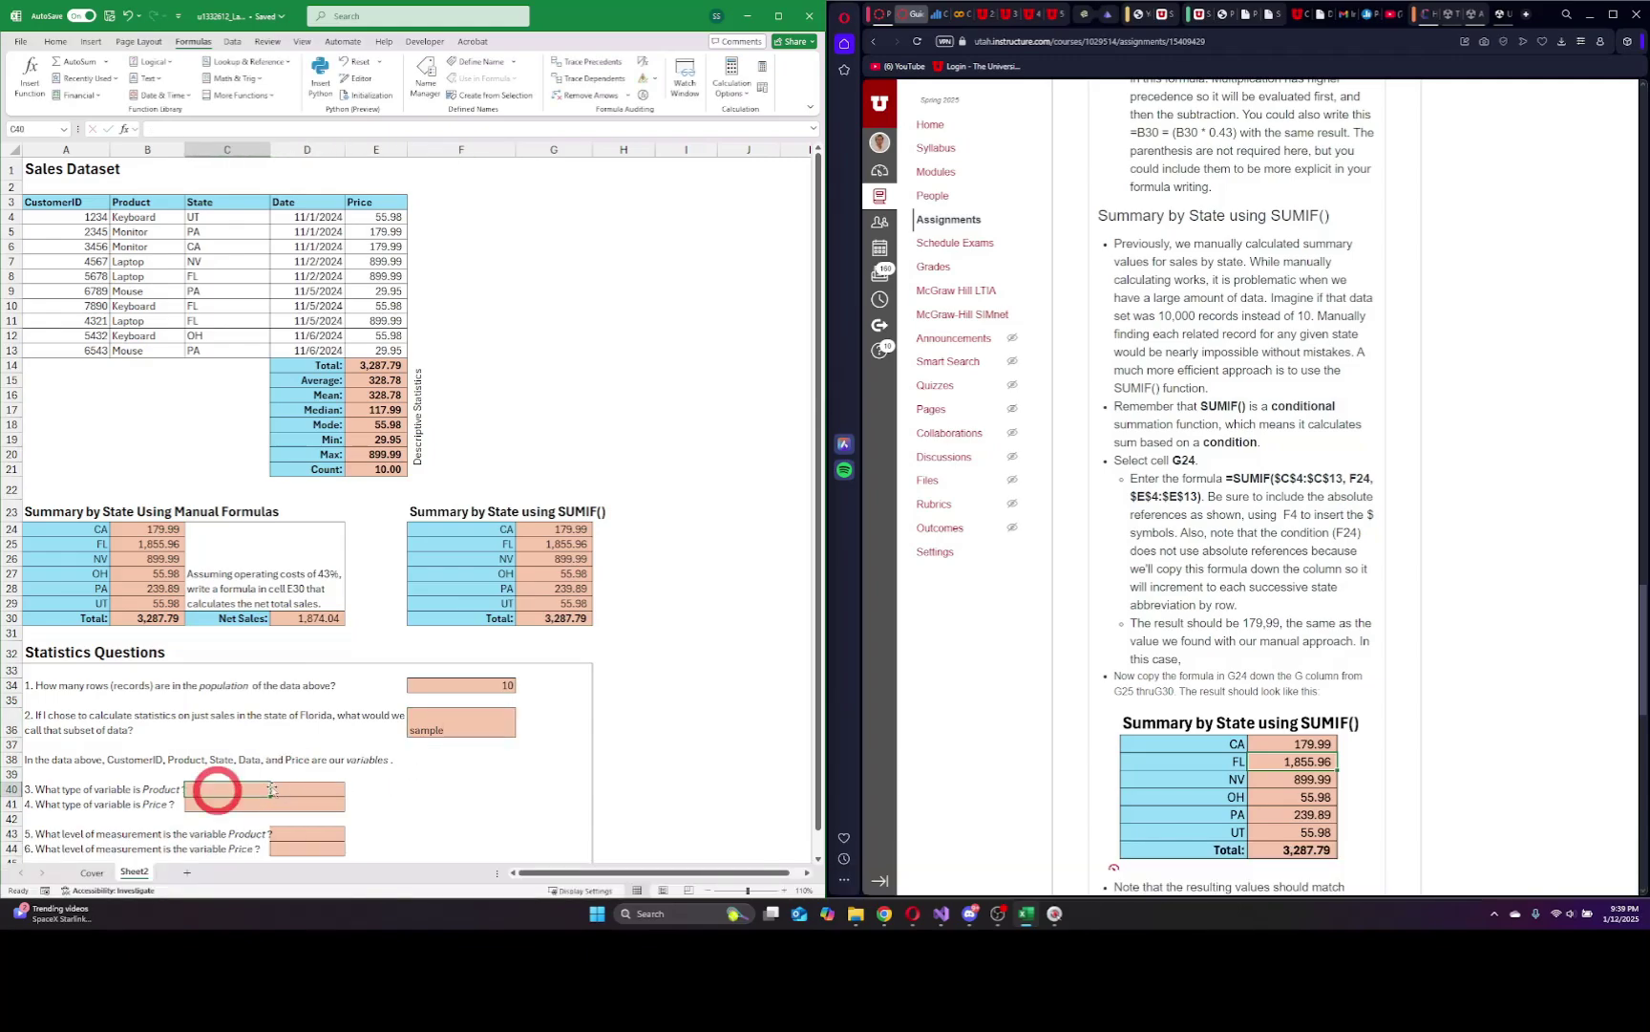
Answer question 3 with 'categorical' for Product and question 4 with 'quantitative' for Price.
scroll(525, 762, "down", 1)
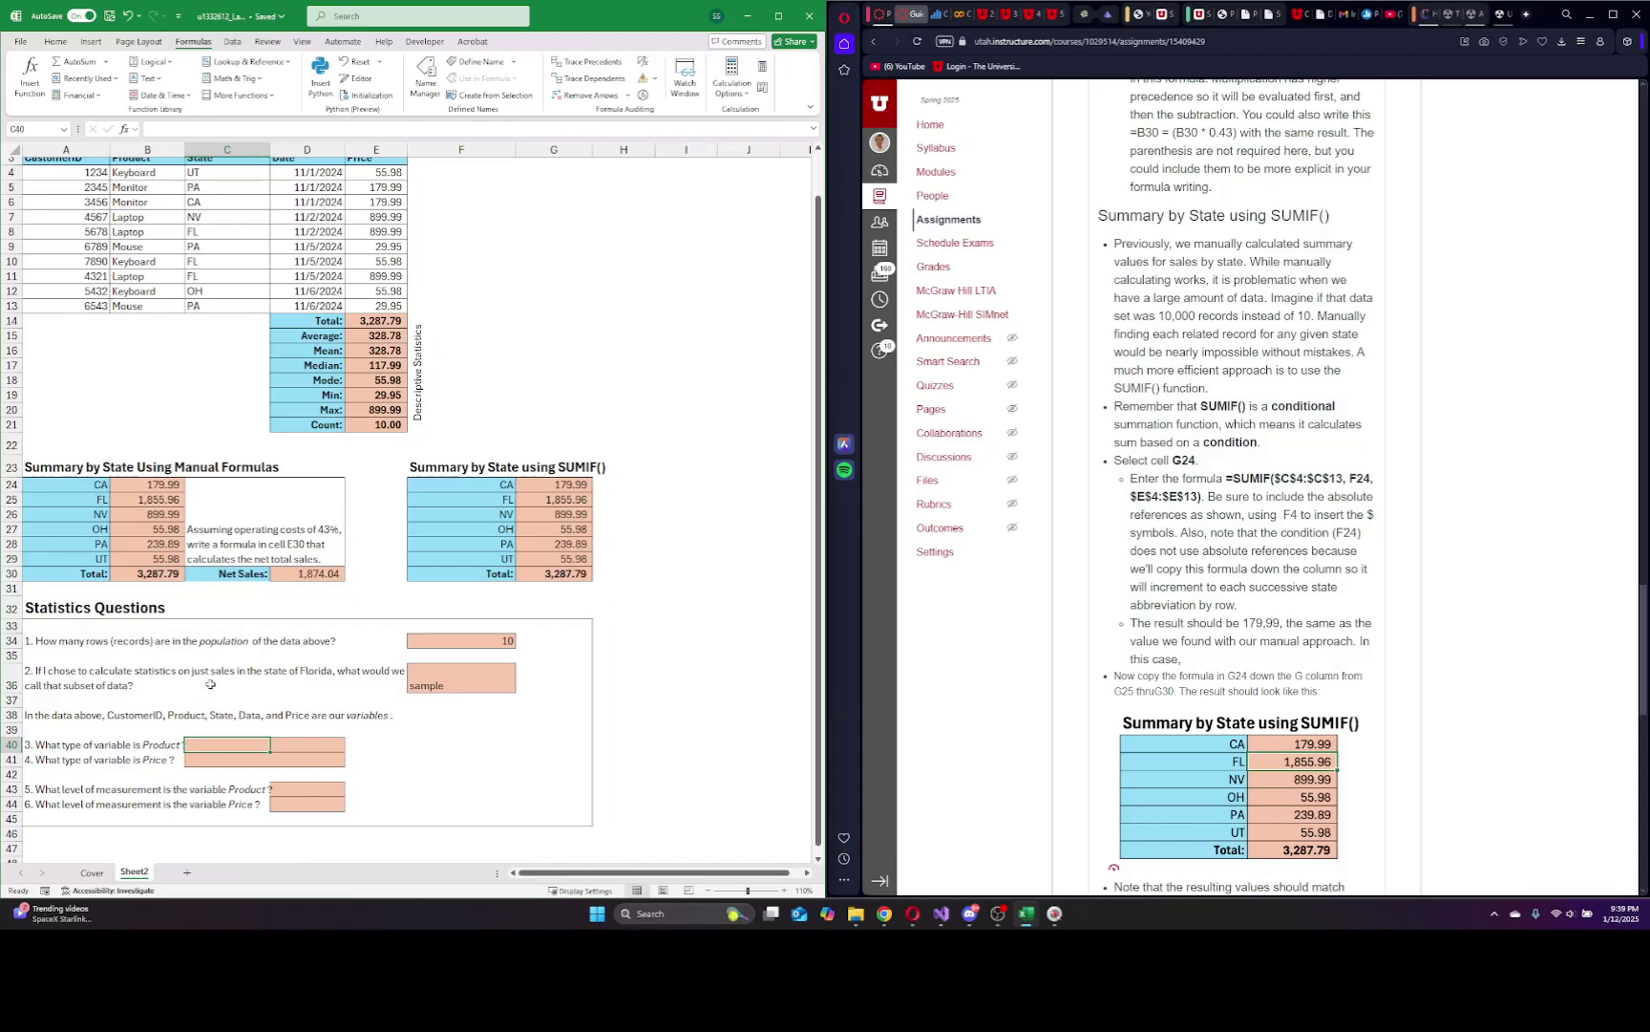
scroll(166, 234, "up", 1)
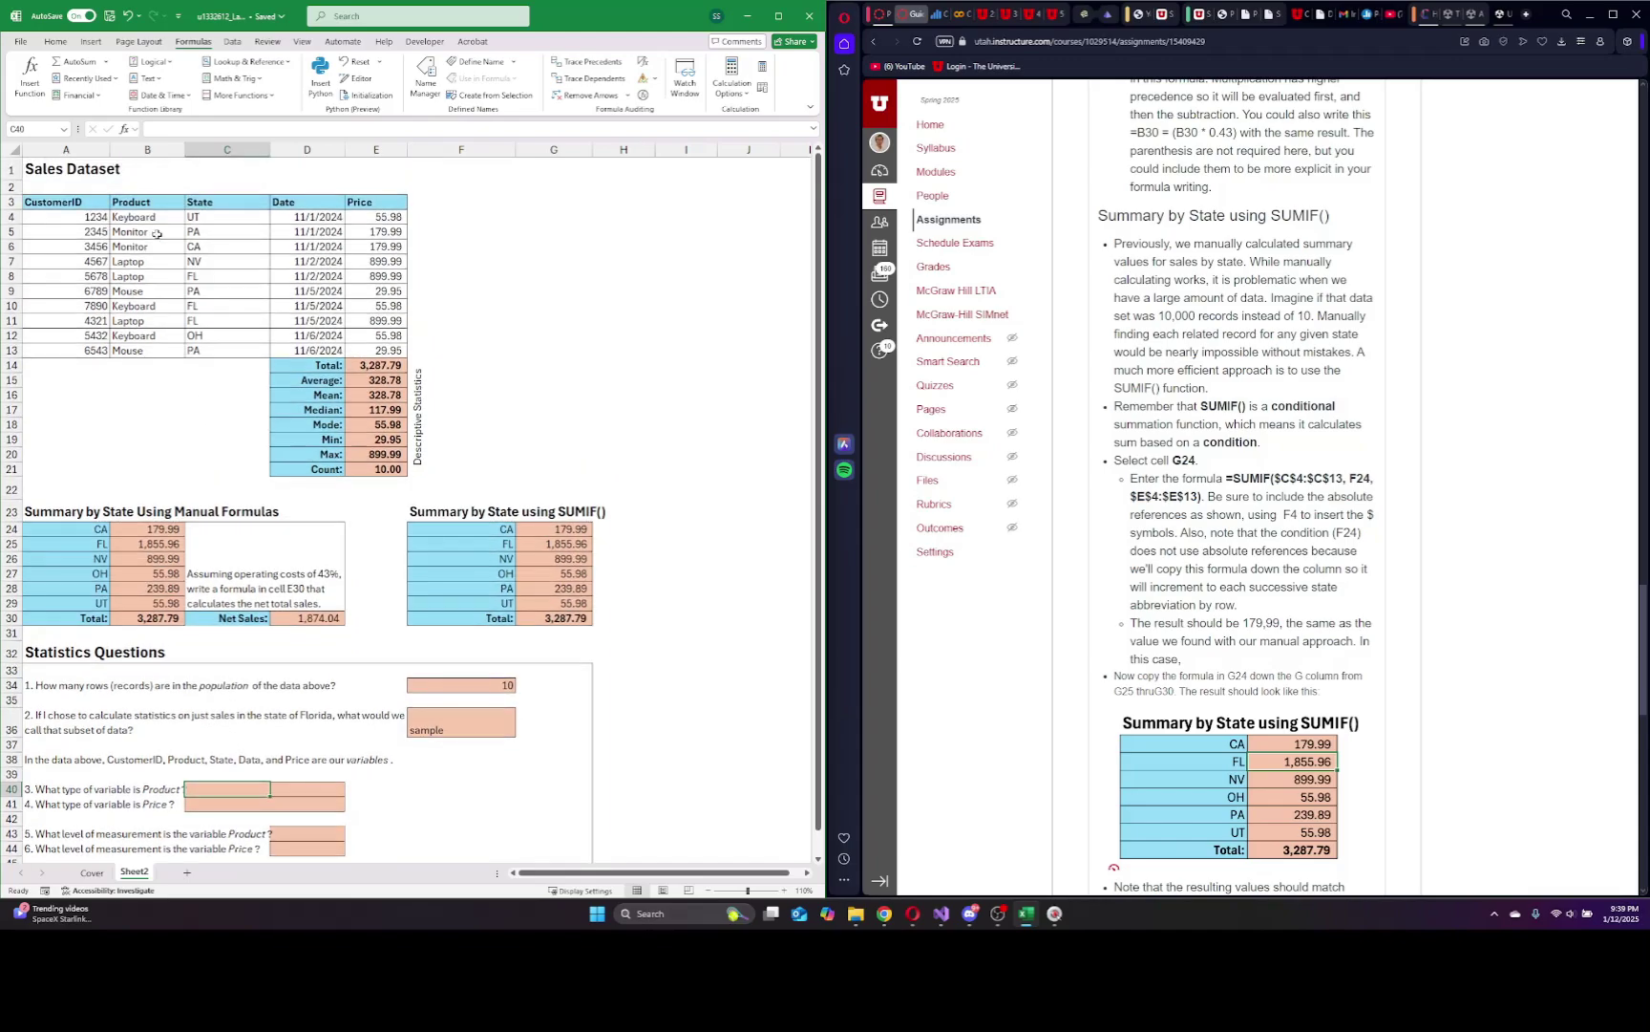
left_click(145, 232)
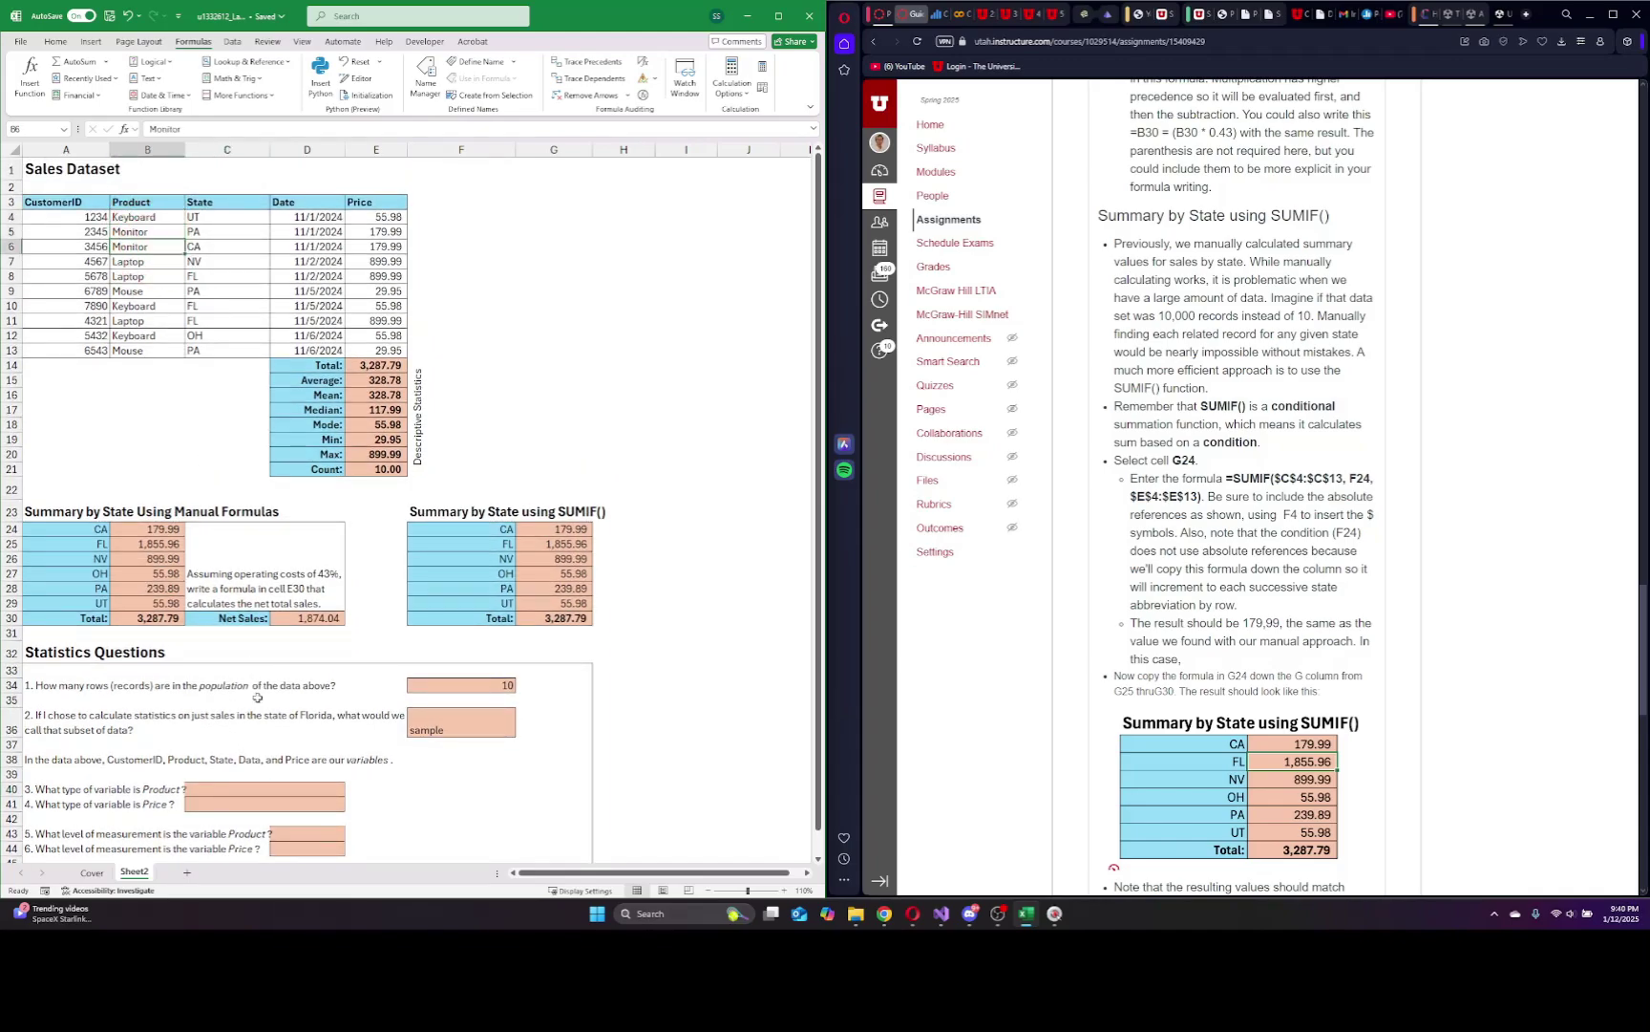
left_click(216, 789)
type("categorical")
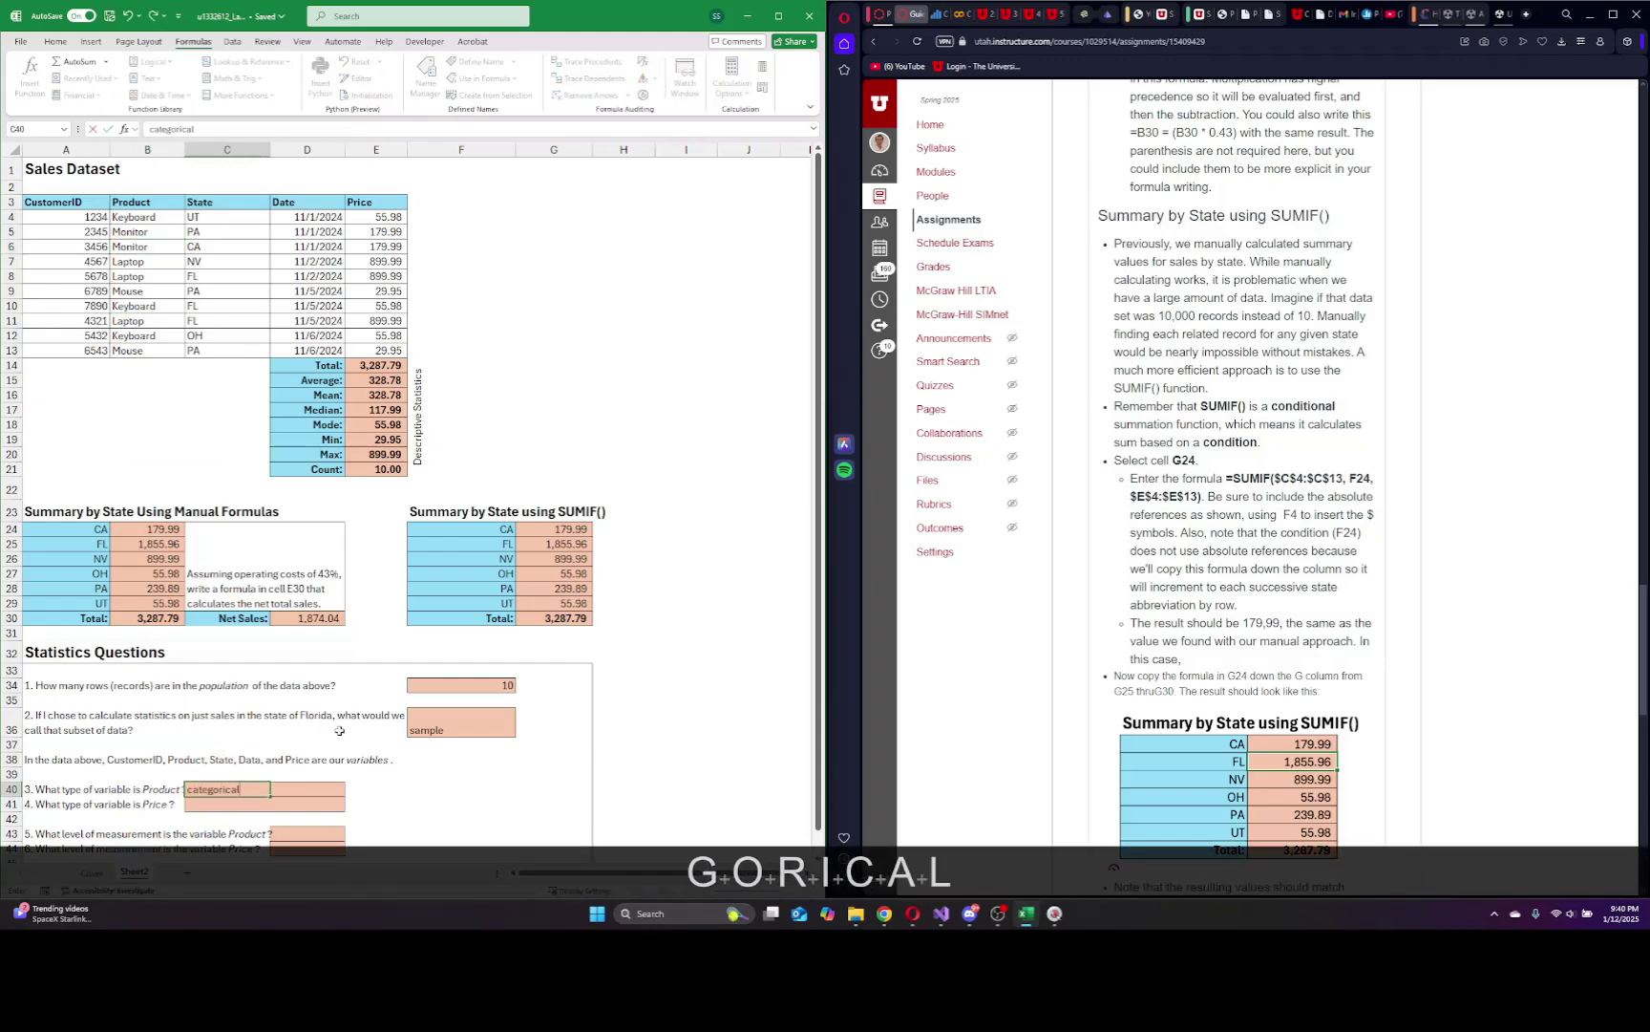
left_click(216, 807)
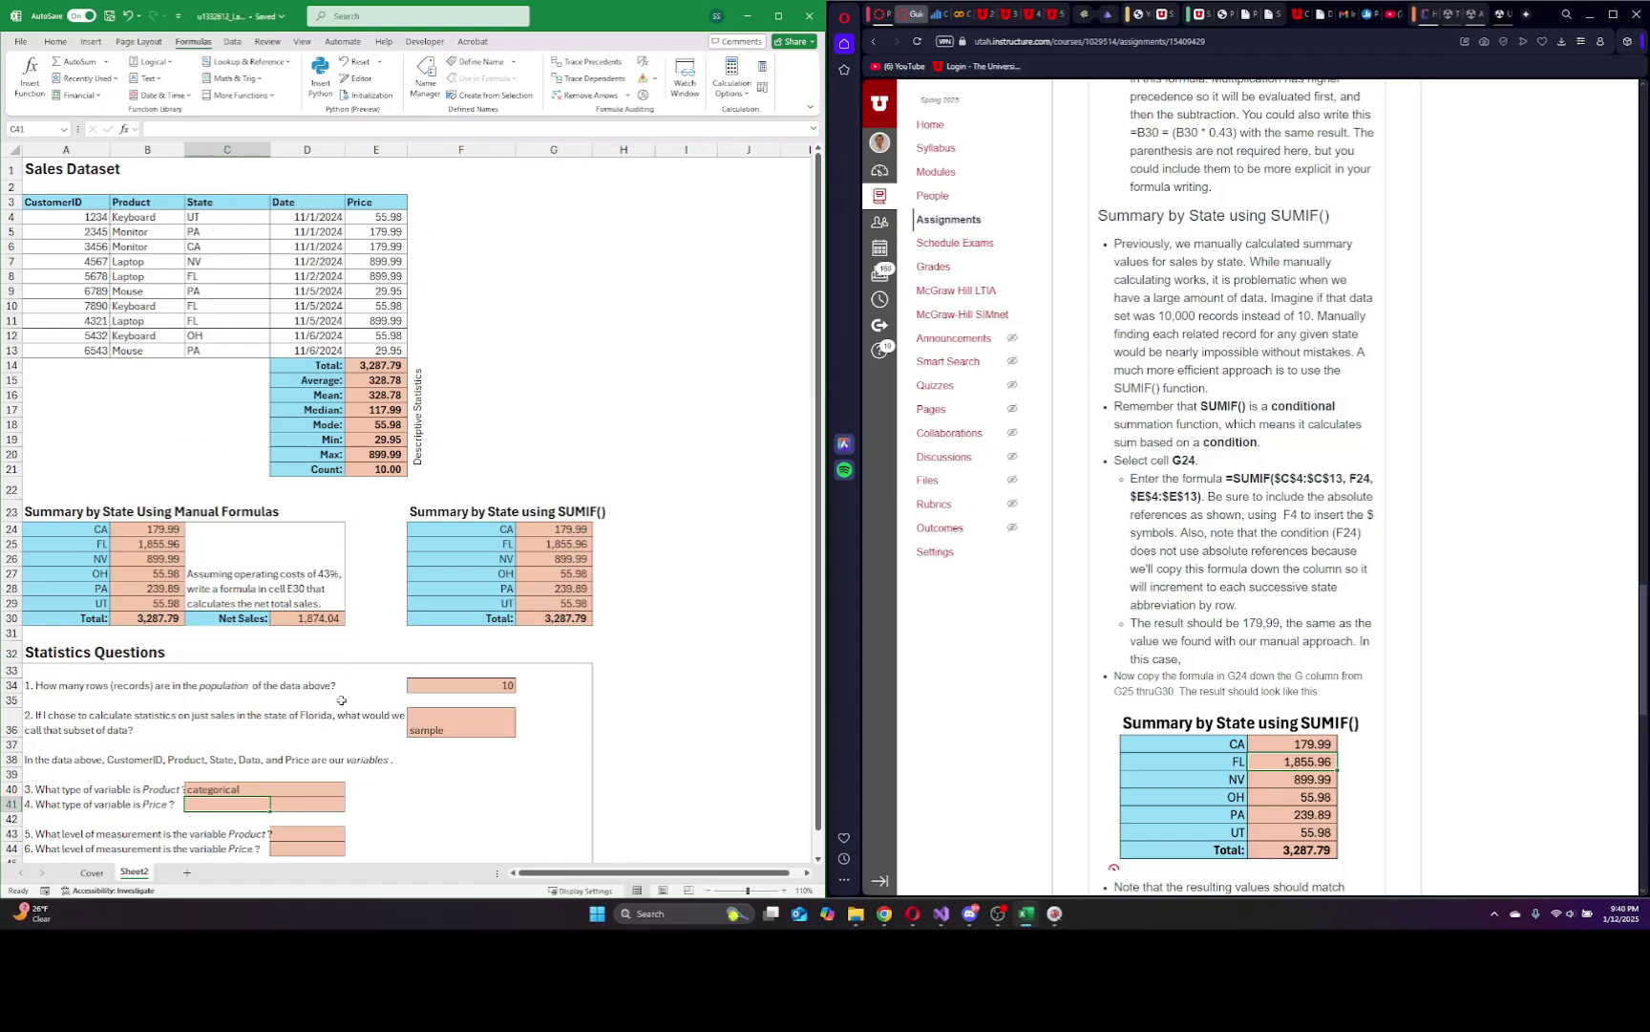
type("quantitative")
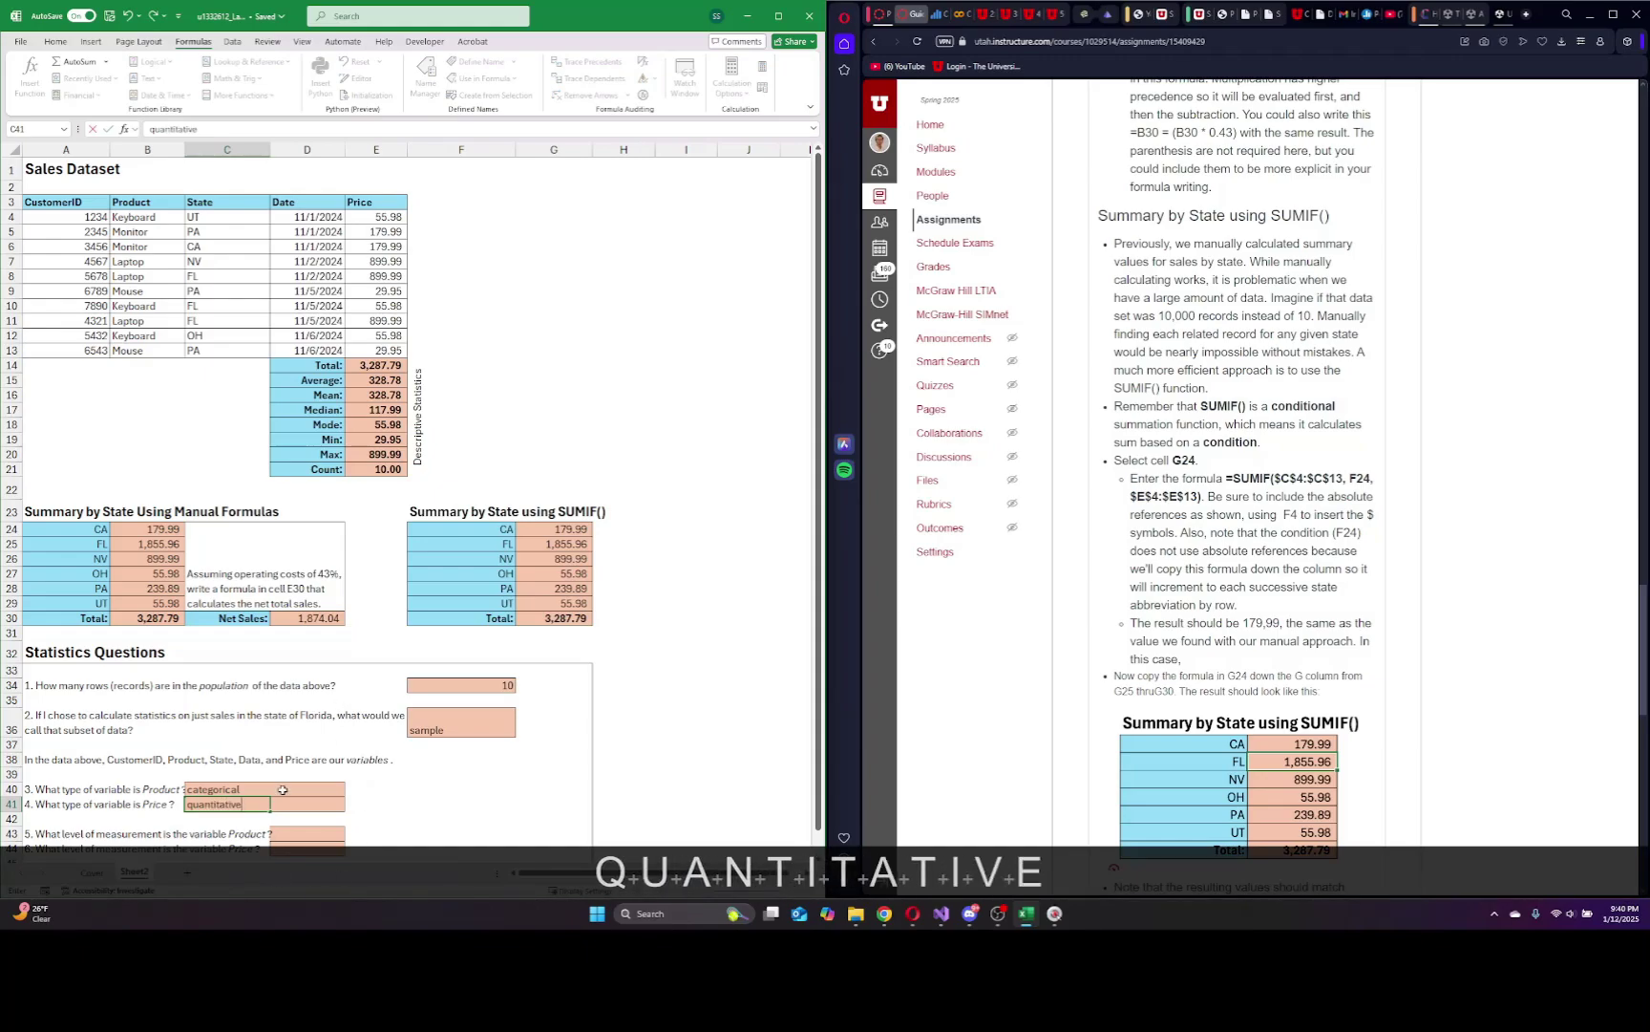
Answer question 5 with 'nominal' and question 6 with 'continuous', correcting the misspelling.
scroll(286, 786, "down", 2)
left_click(296, 746)
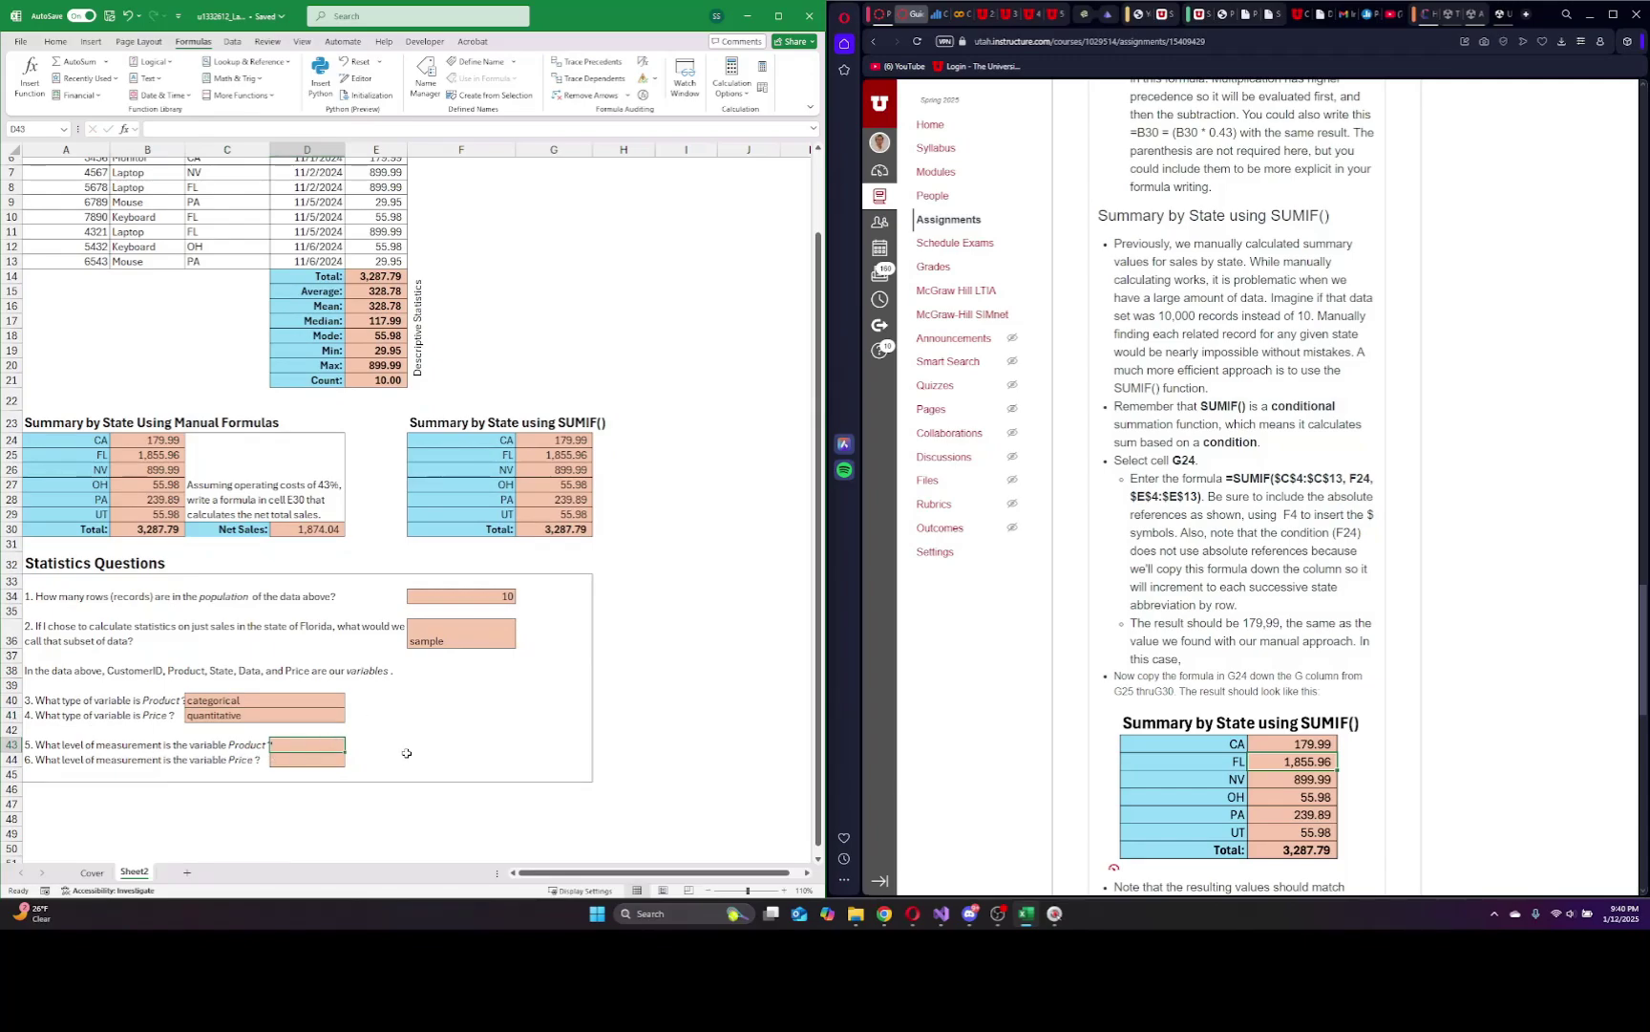
type("nominal")
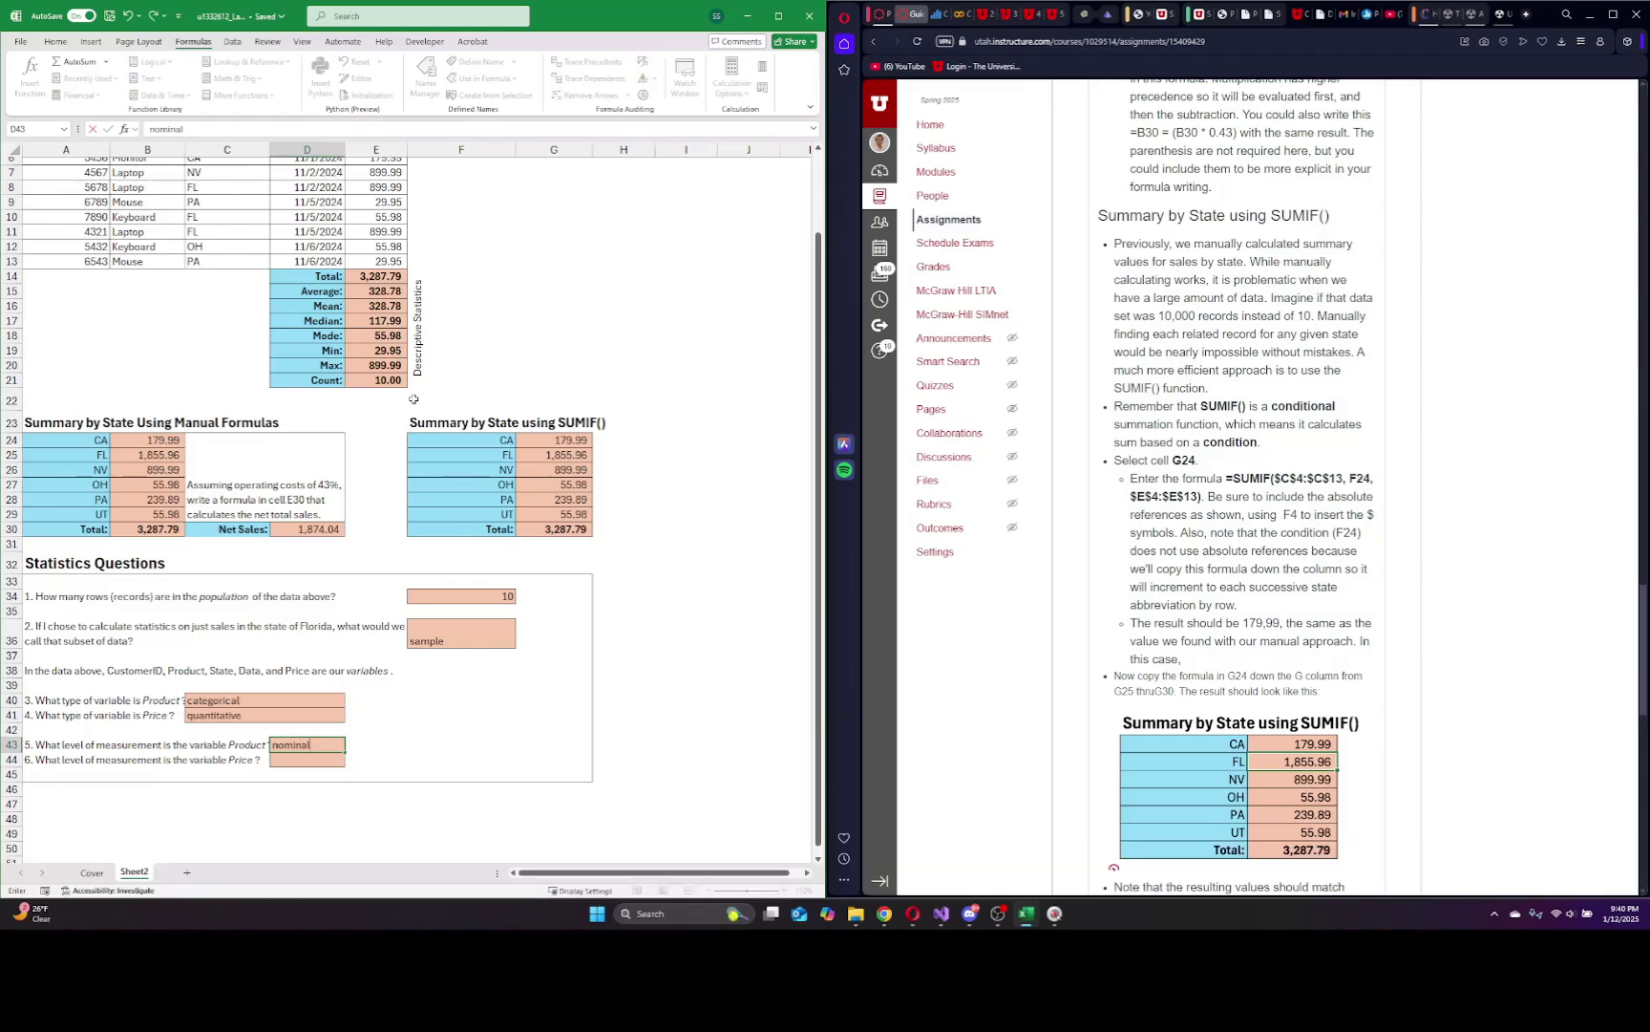
scroll(325, 402, "up", 1)
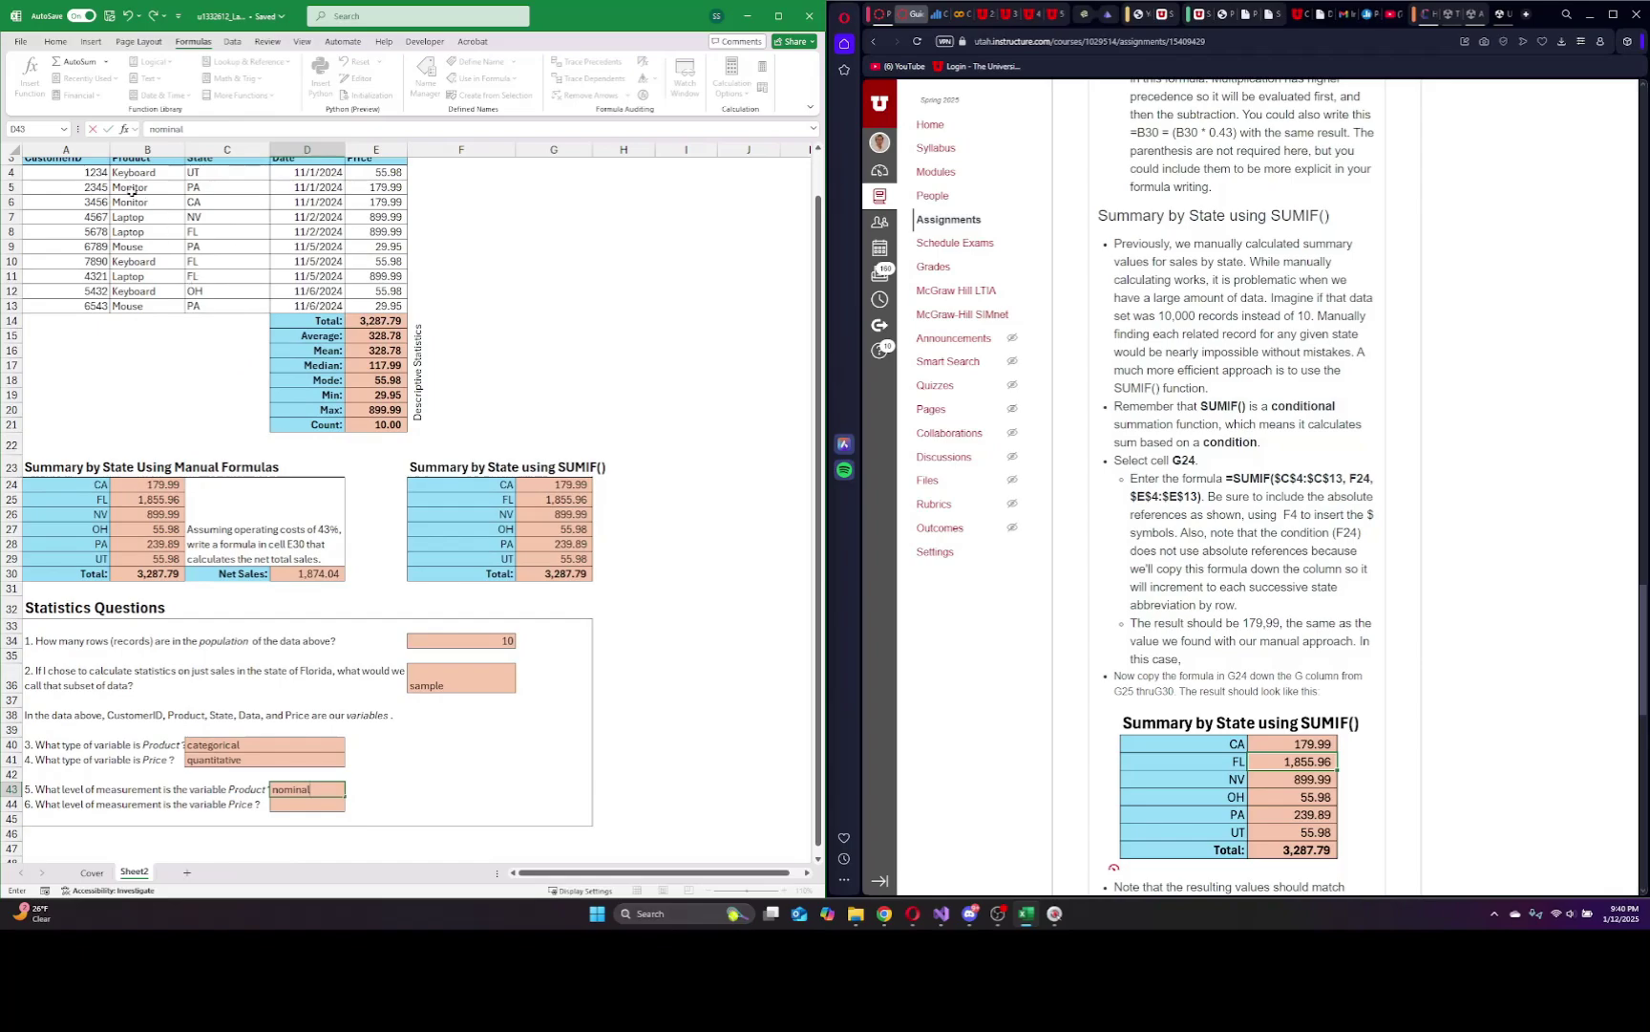
scroll(159, 207, "up", 1)
scroll(277, 556, "down", 1)
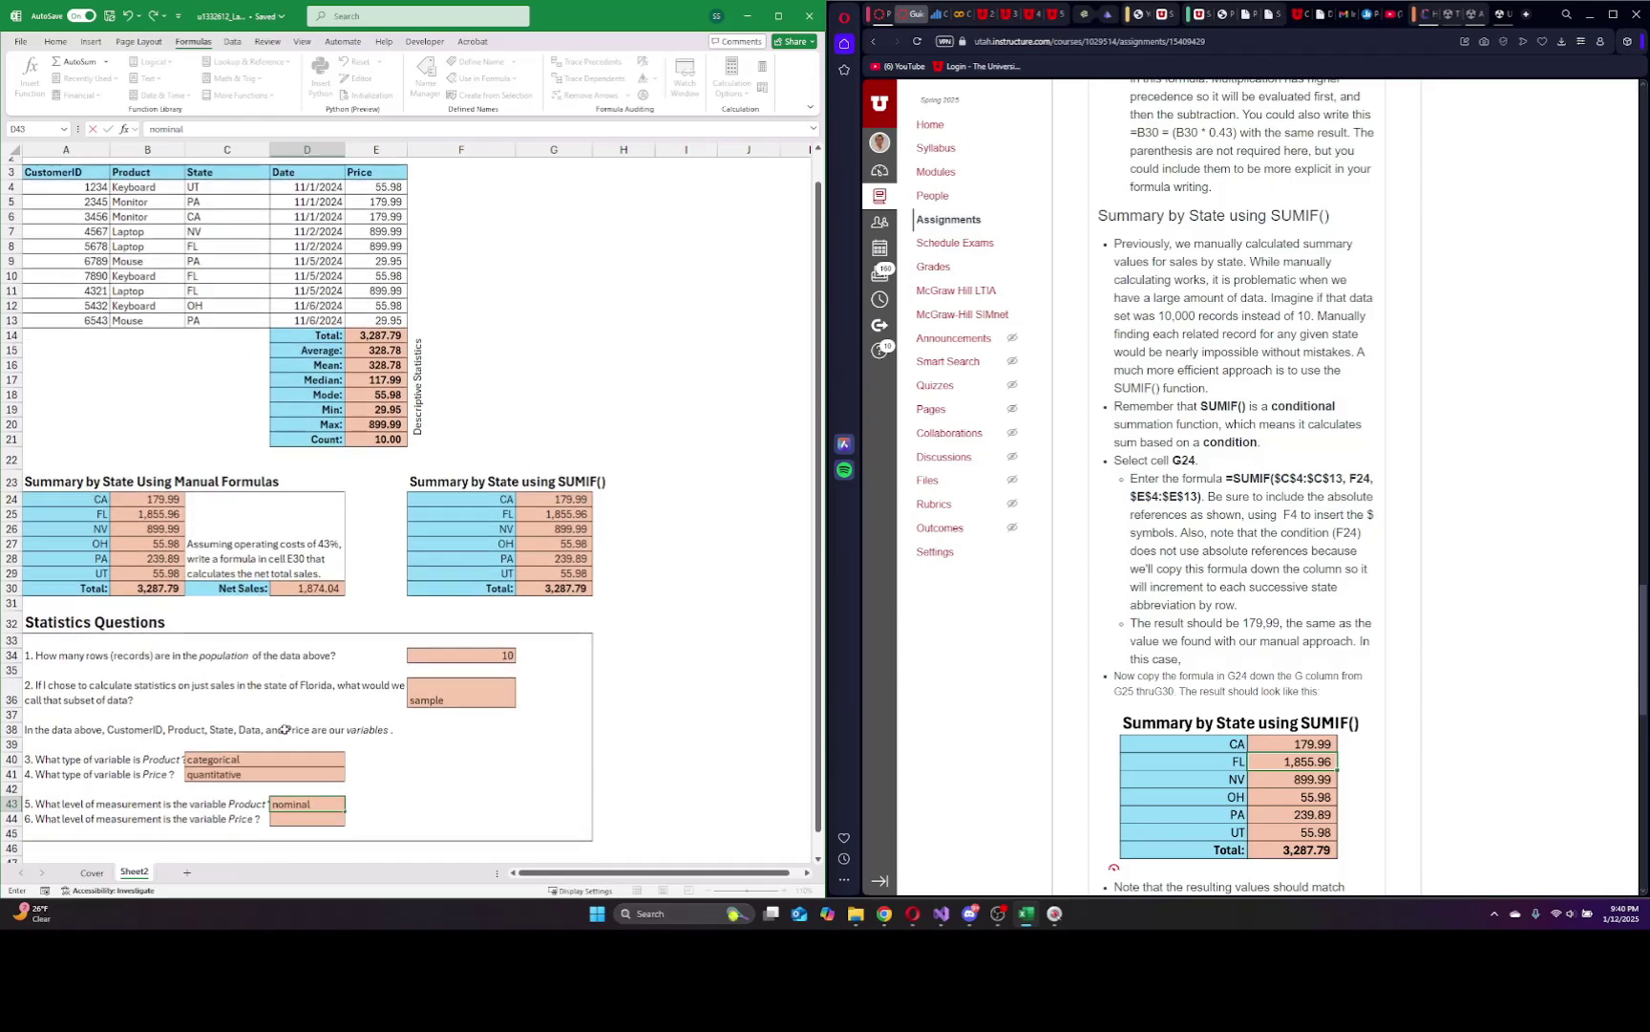
left_click(293, 853)
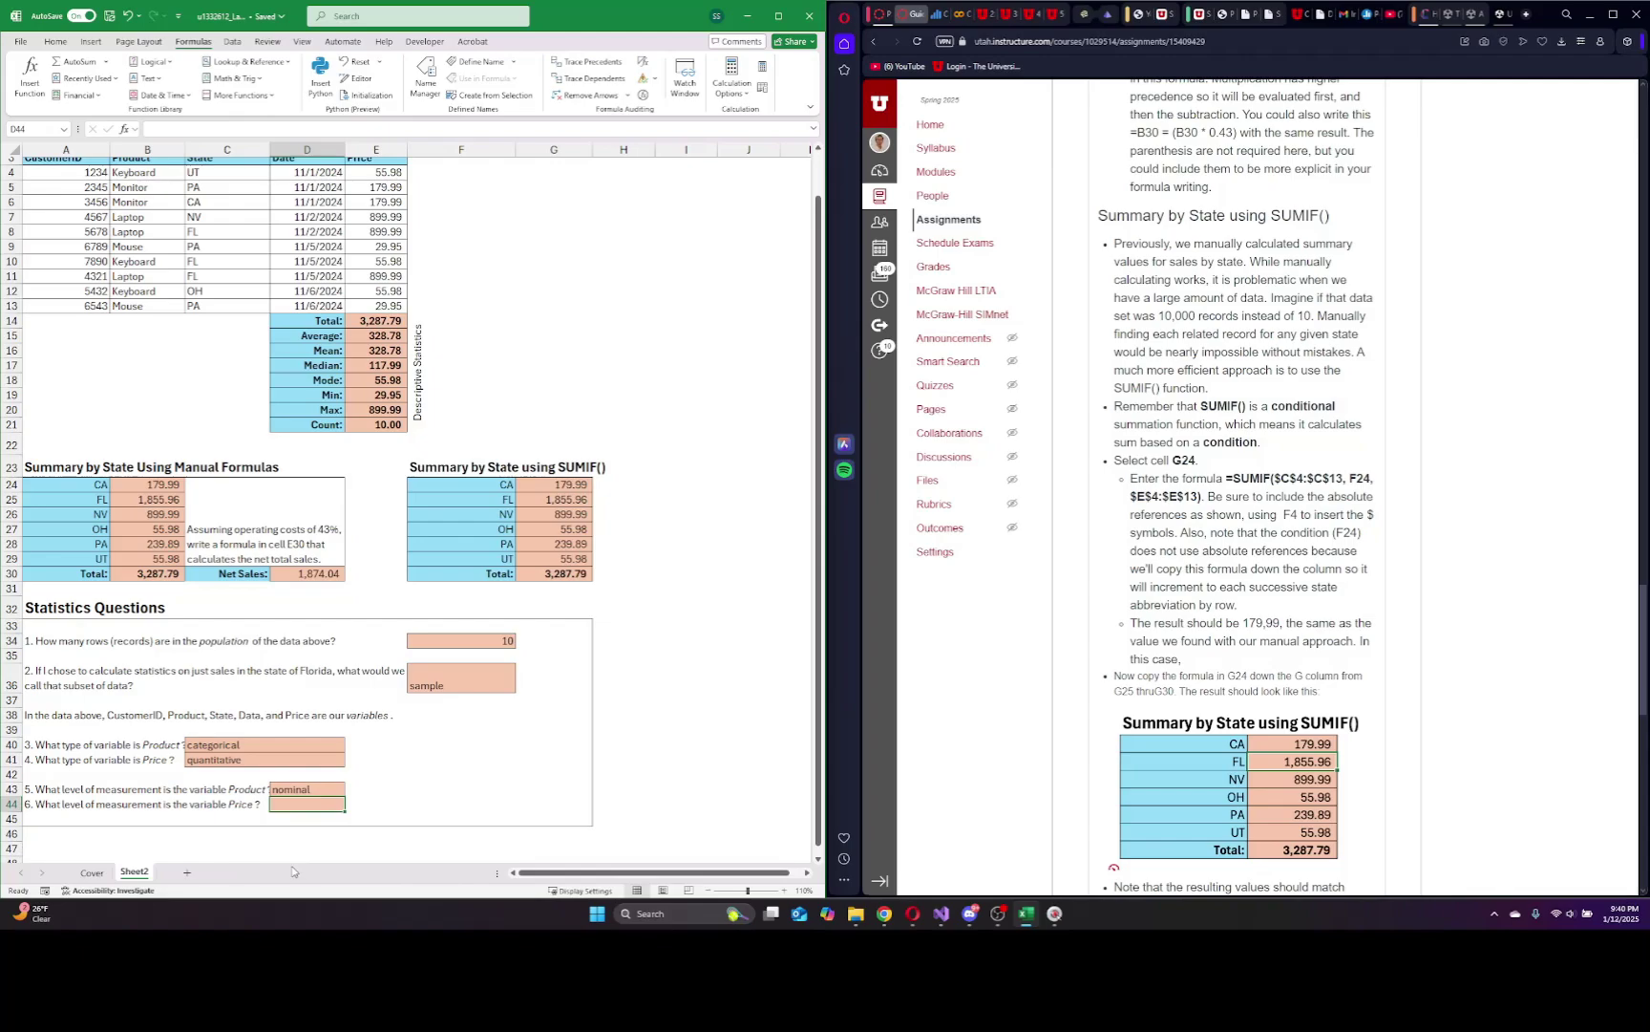
type("contin")
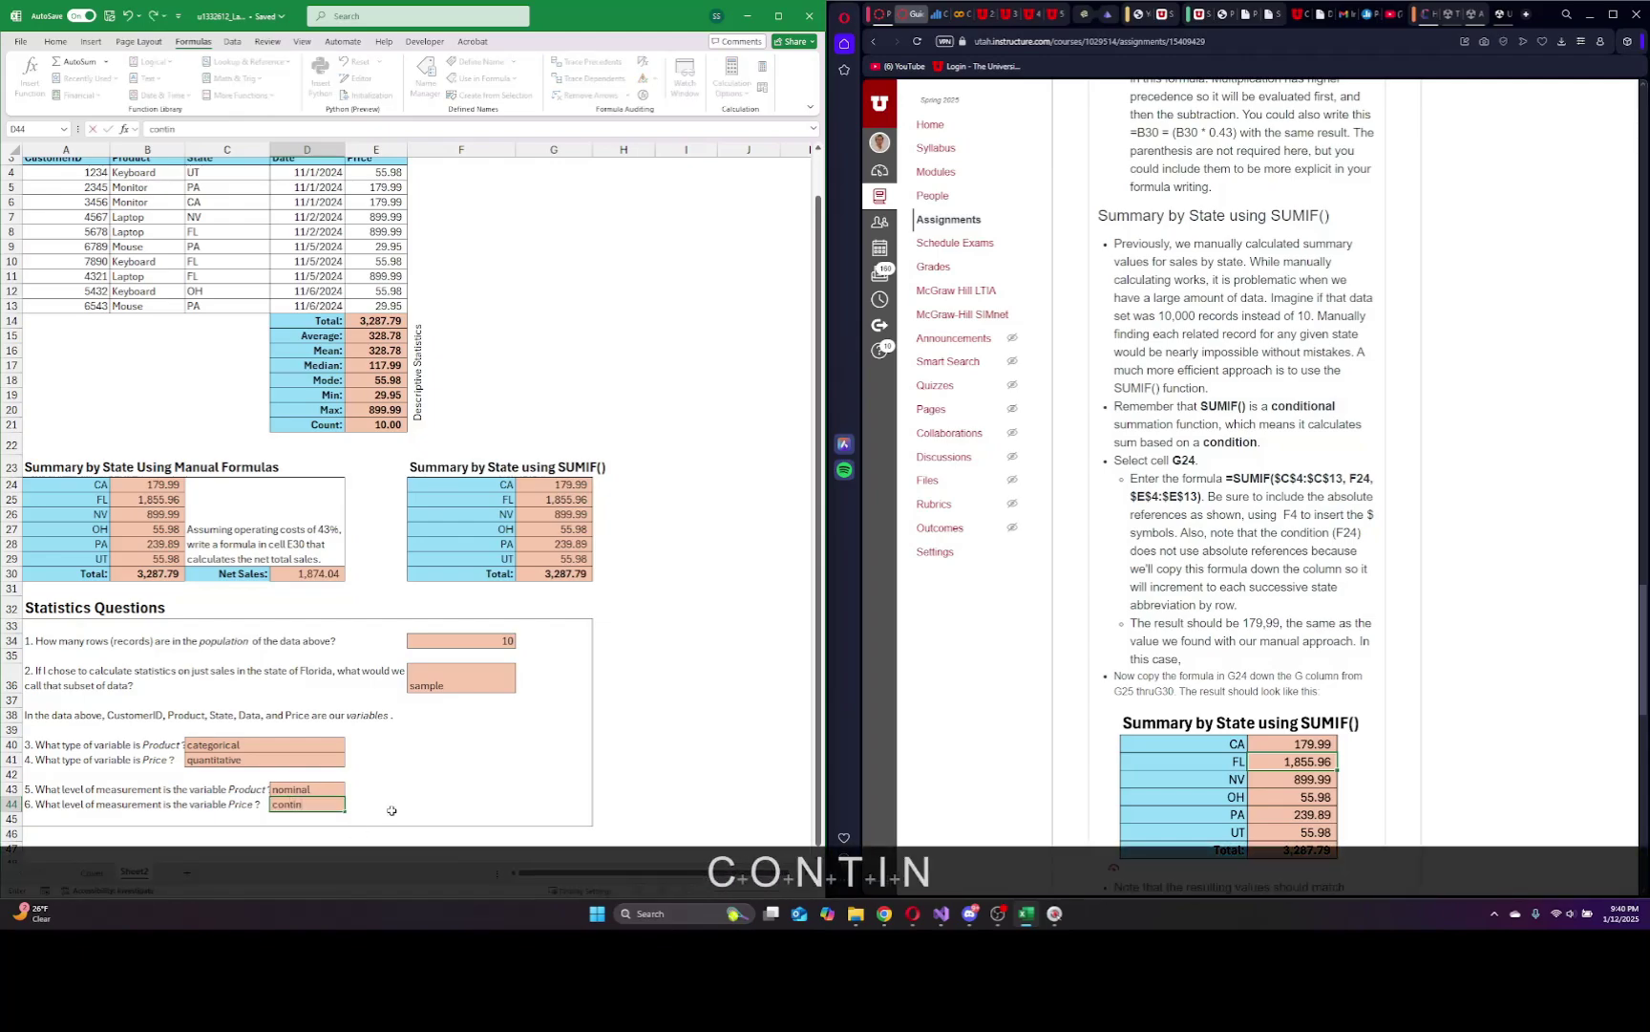
type("uos")
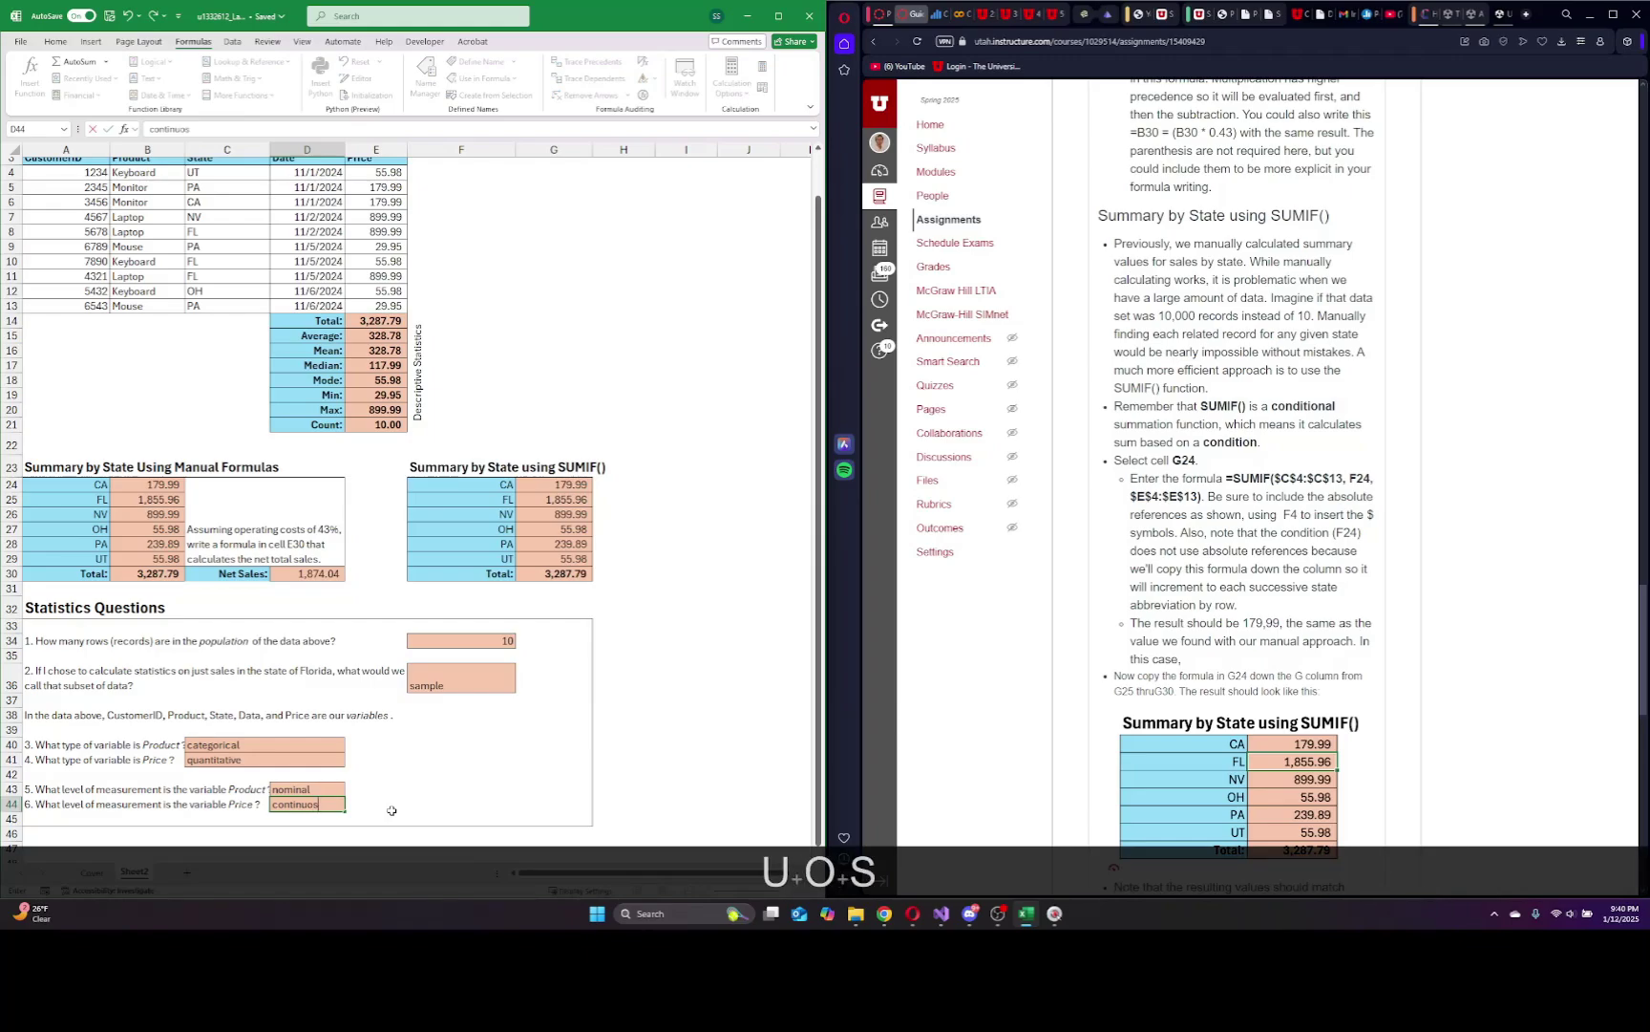
key("BackSpace")
key("BackSpace")
key("BackSpace")
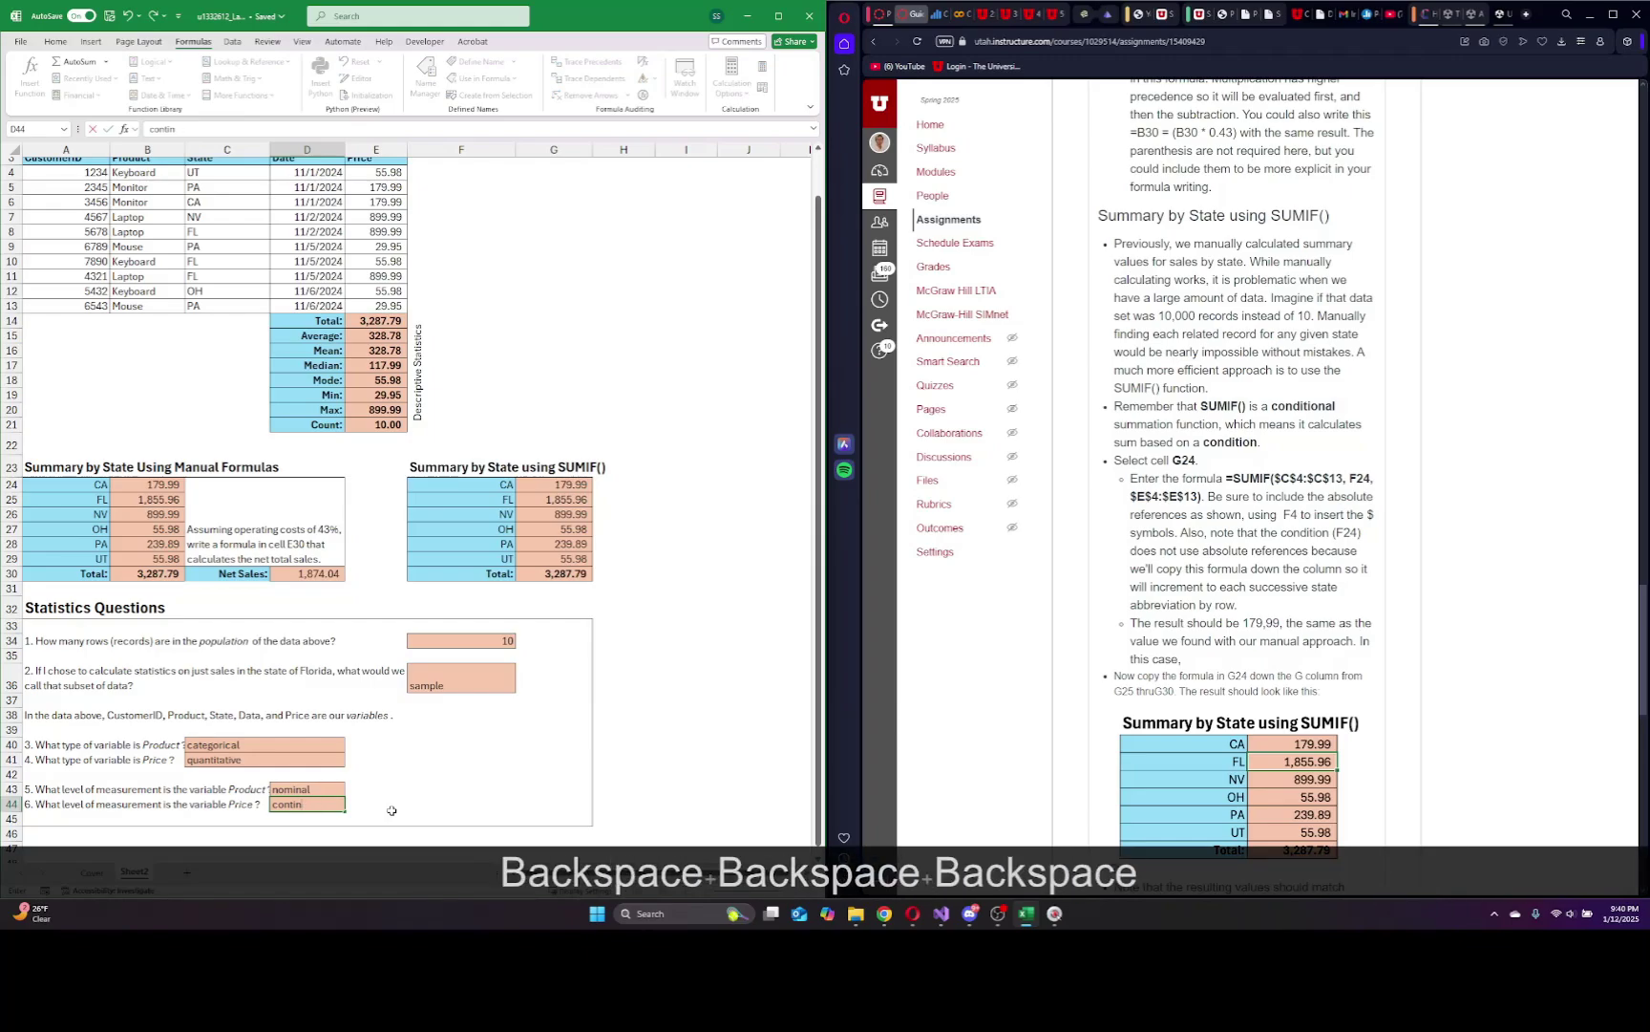
type("uous")
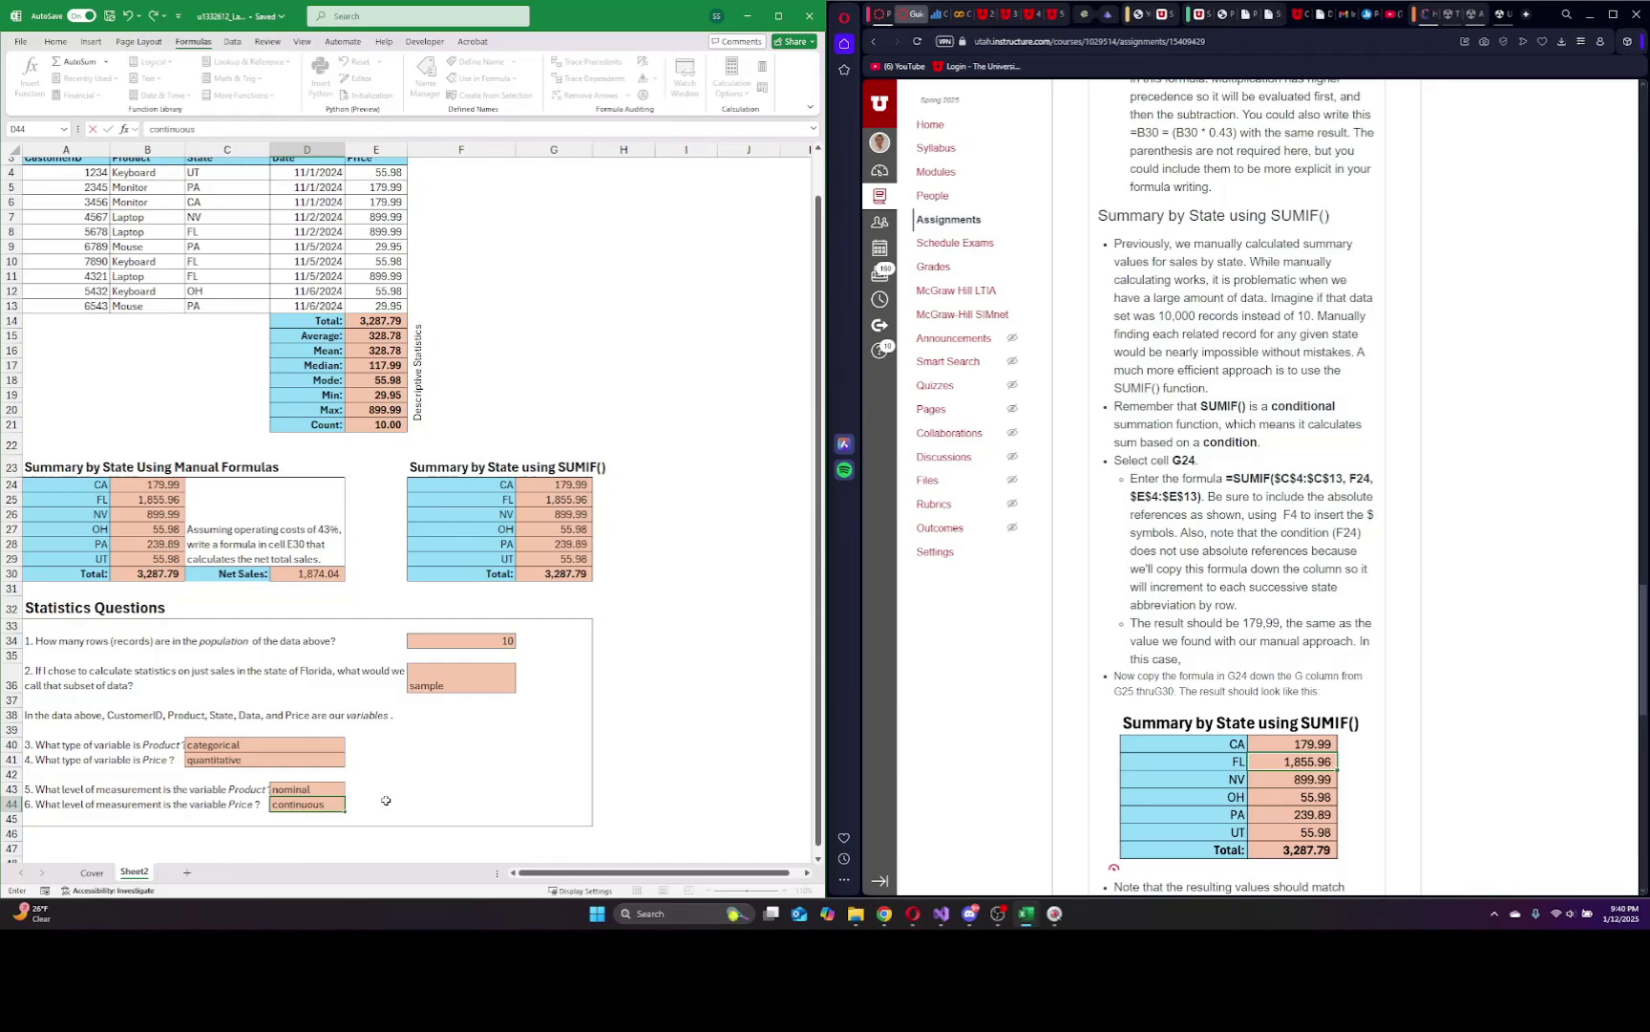
scroll(420, 629, "up", 1)
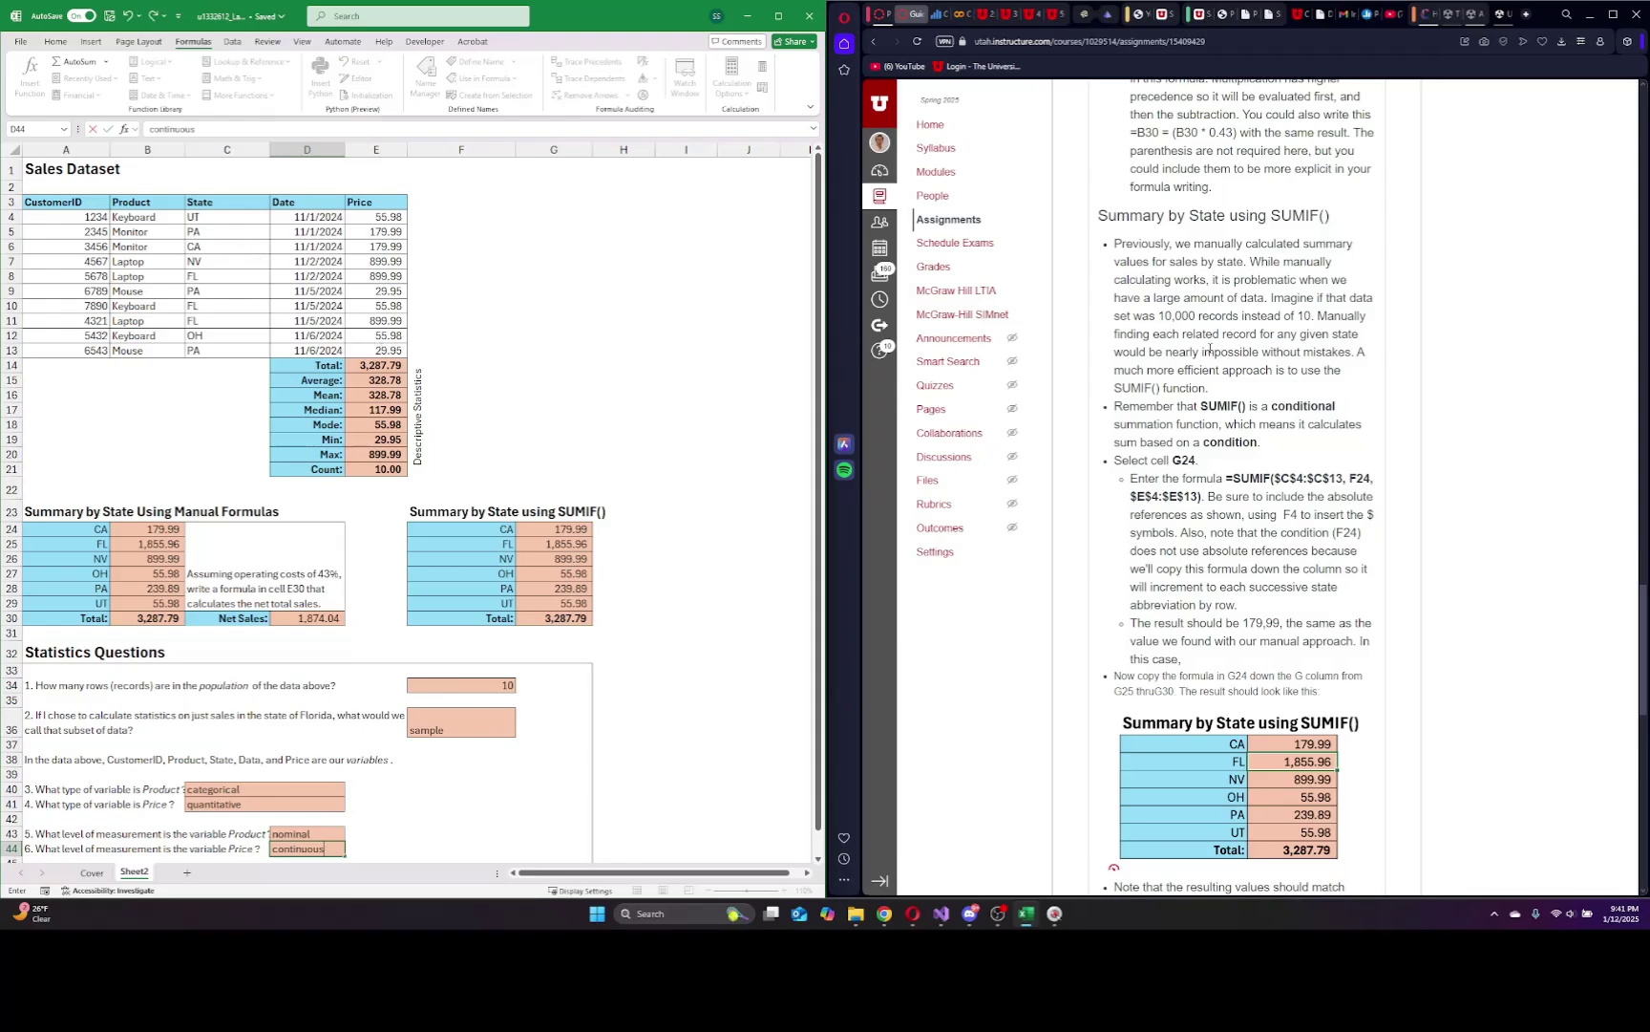
scroll(1387, 542, "down", 5)
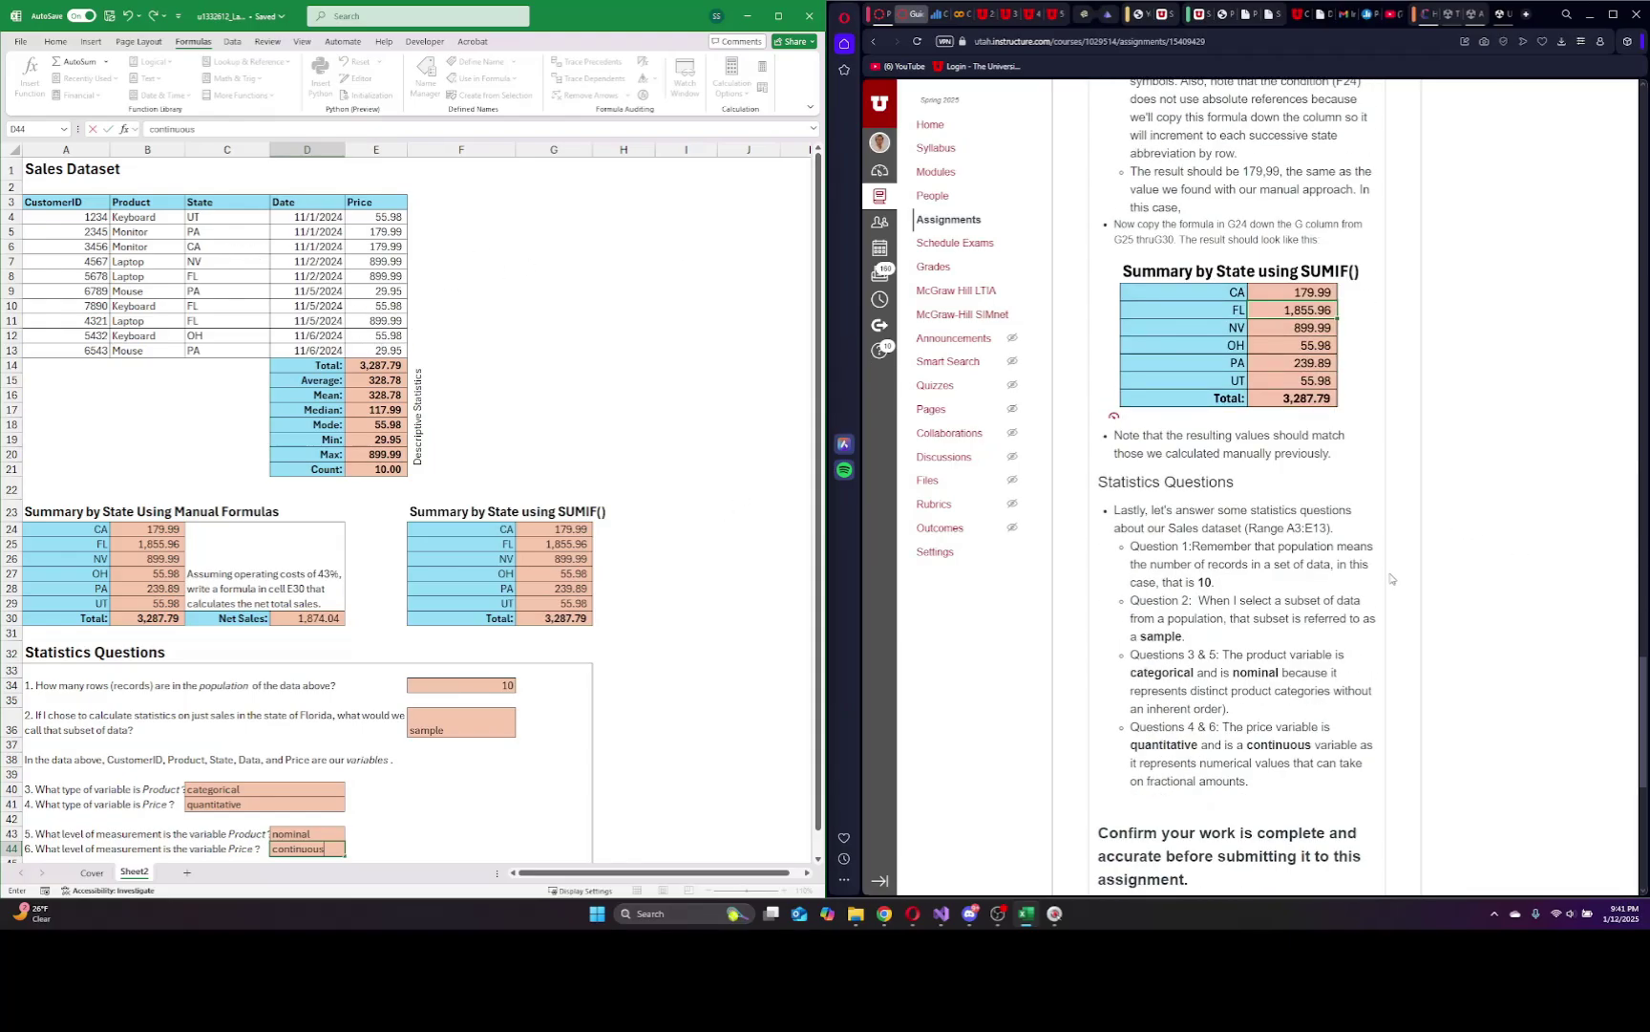
scroll(1391, 578, "up", 20)
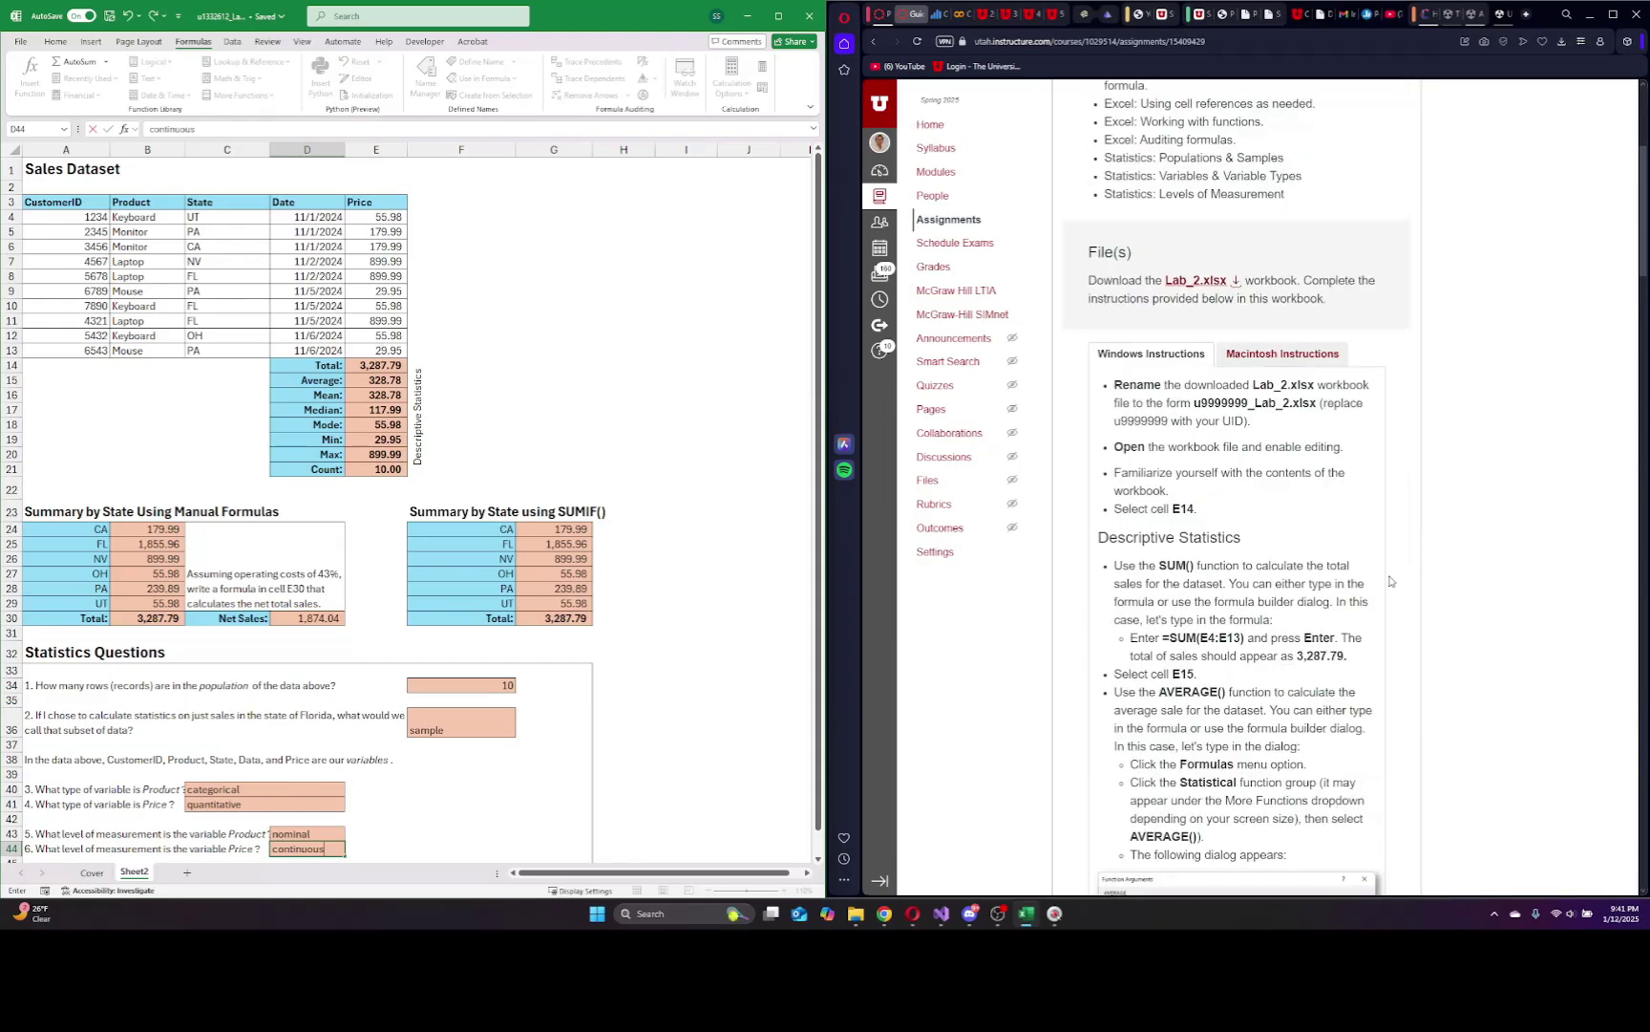
scroll(1390, 579, "up", 3)
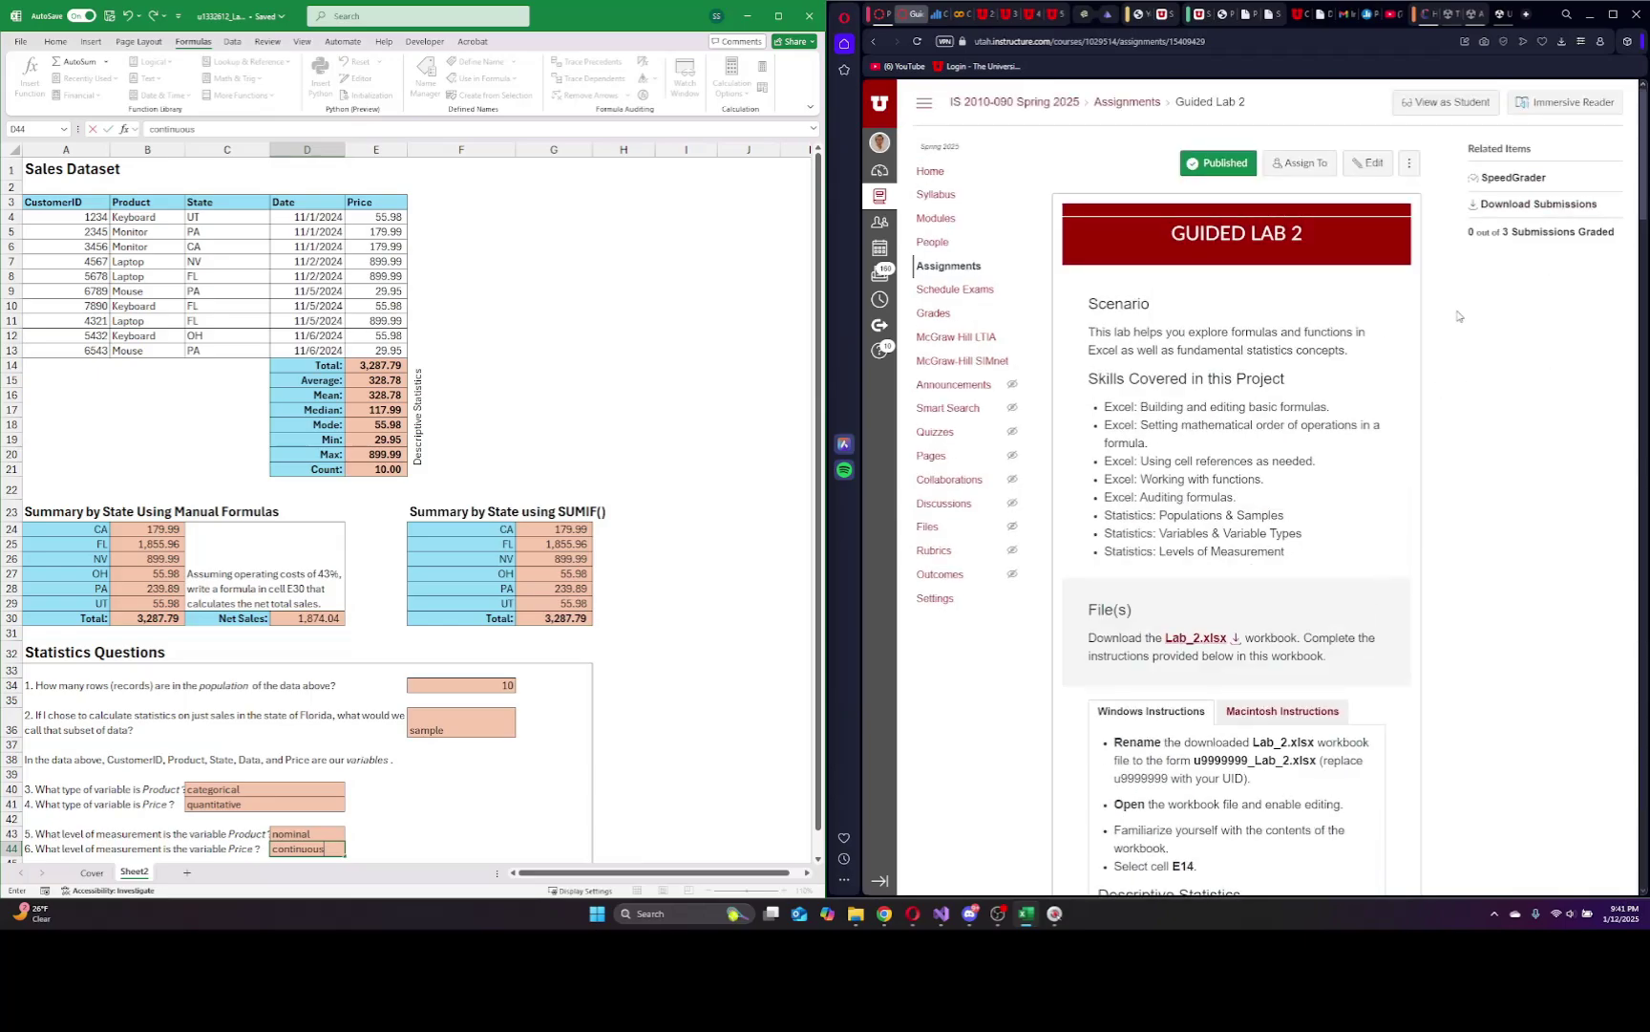
scroll(1506, 342, "down", 20)
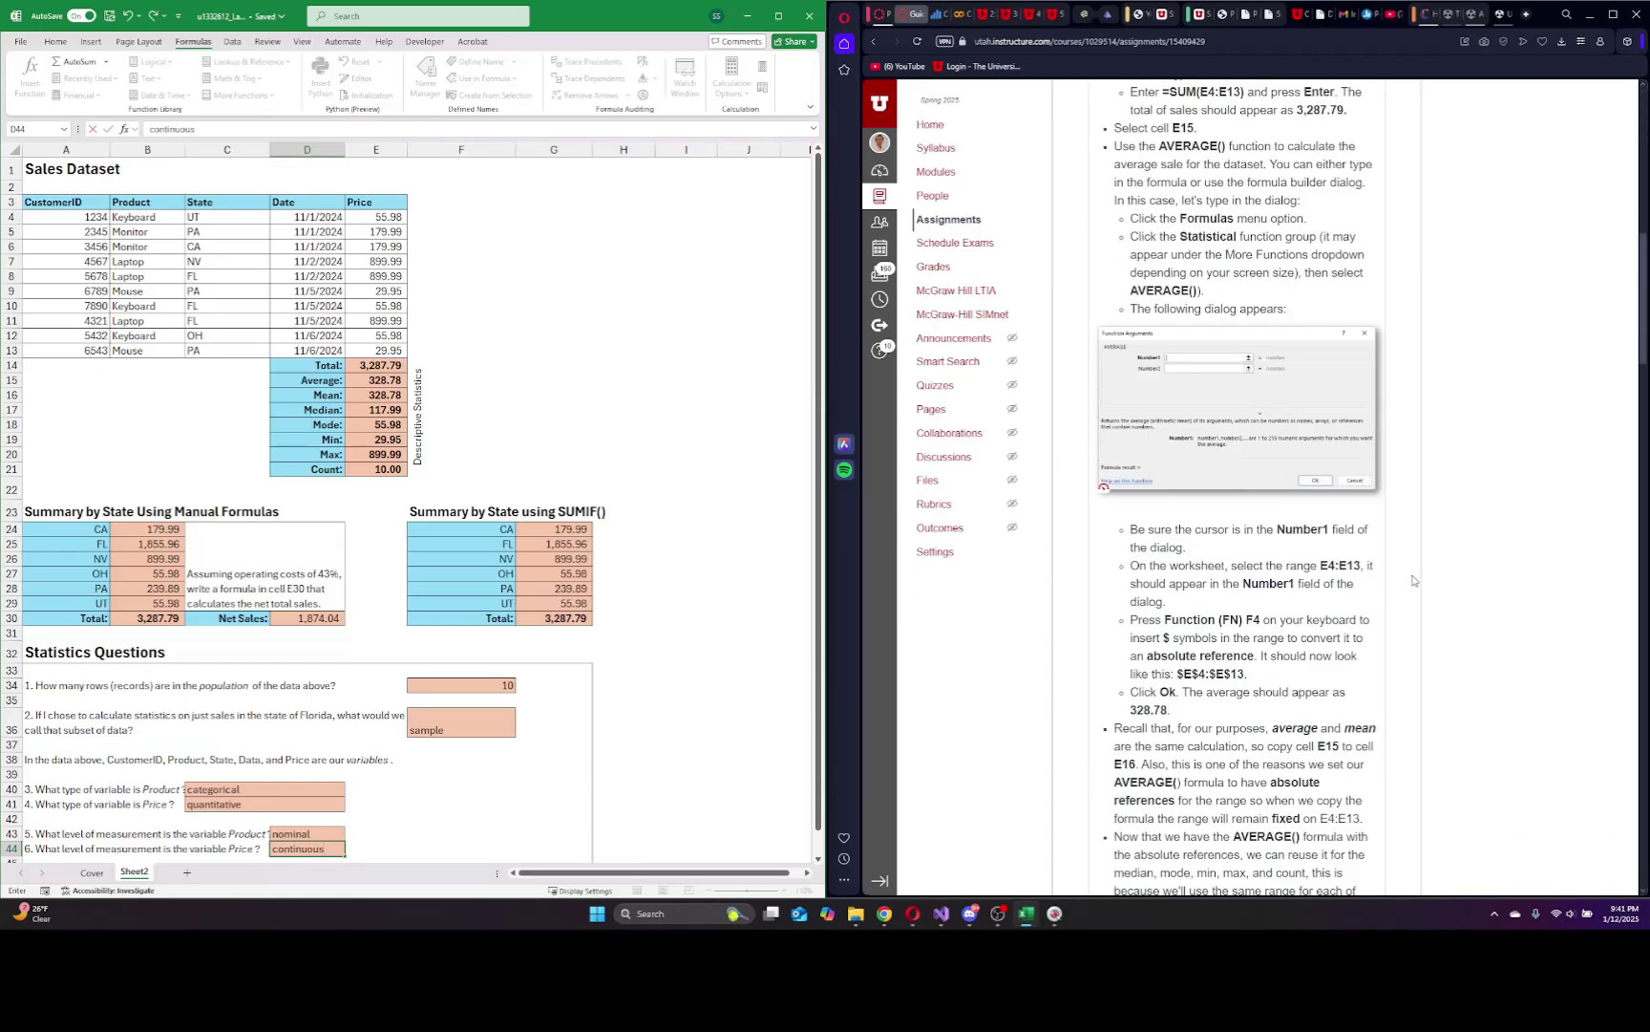
scroll(1393, 588, "up", 20)
scroll(1393, 588, "up", 5)
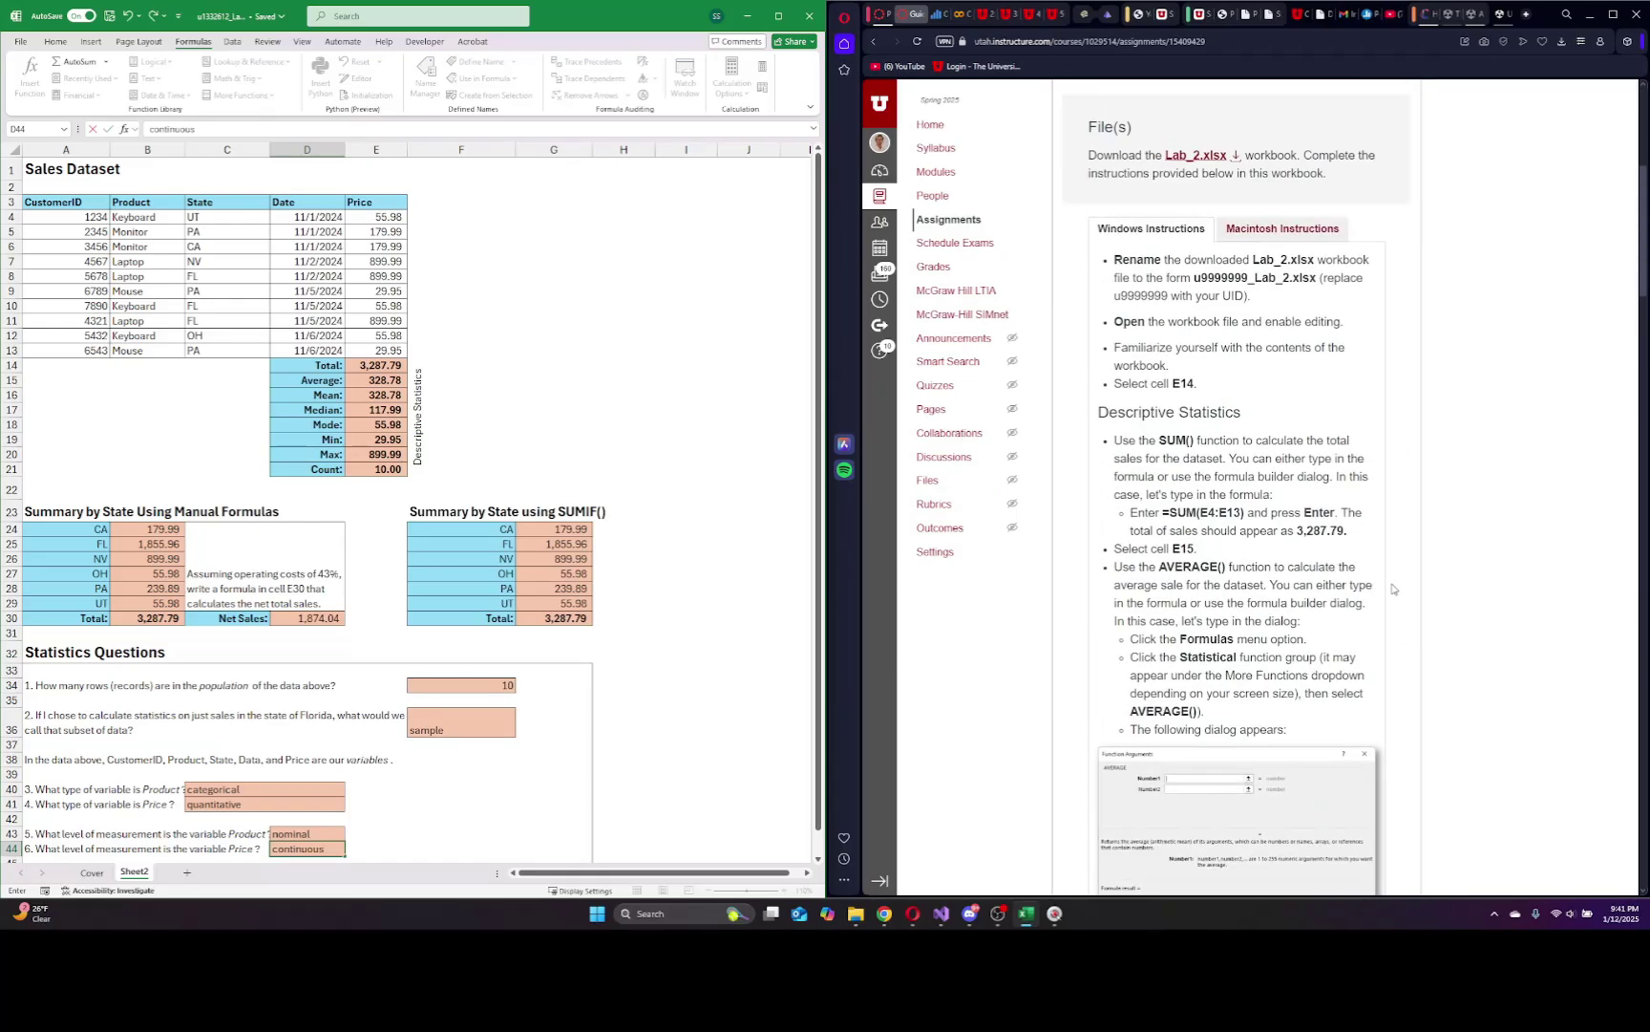